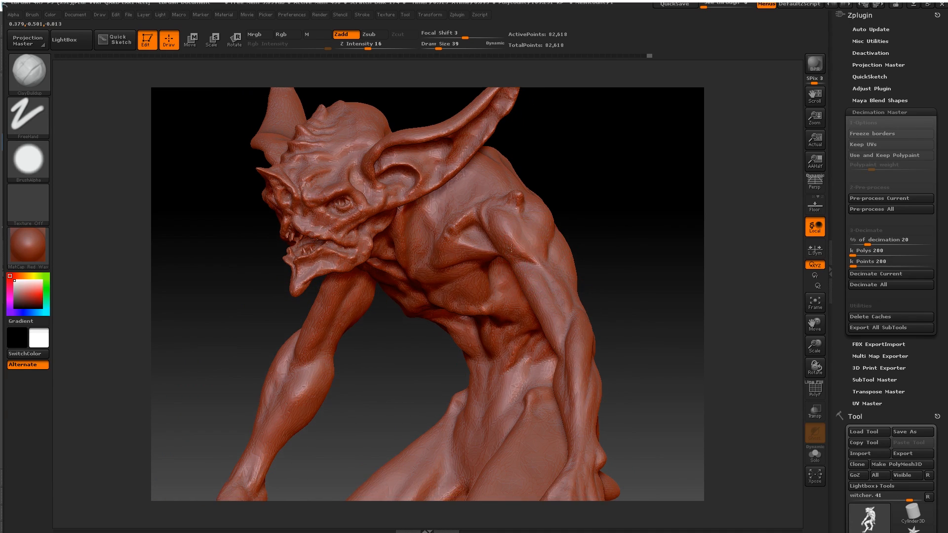
- Switch to Maya and examine the creature model's head, torso and limbs from several angles
{"action": "mouse_move", "coordinate": [618, 256]}
{"action": "left_mouse_down"}
{"action": "mouse_move", "coordinate": [681, 257]}
{"action": "mouse_move", "coordinate": [607, 275]}
{"action": "left_mouse_up"}
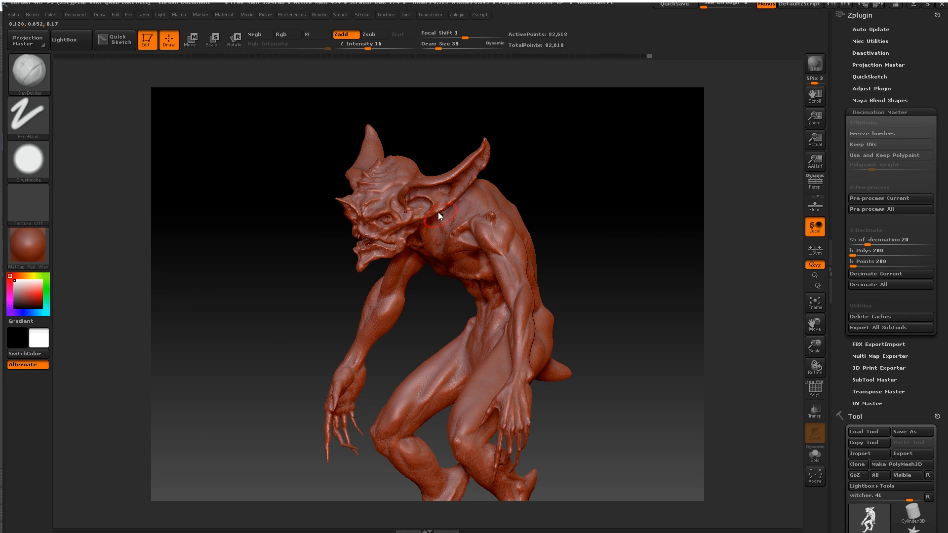
{"action": "key", "text": "alt+Tab"}
{"action": "left_click", "coordinate": [480, 271]}
{"action": "left_click_drag", "start_coordinate": [440, 271], "coordinate": [399, 207], "text": "alt"}
{"action": "middle_click_drag", "start_coordinate": [399, 195], "coordinate": [446, 272], "text": "alt"}
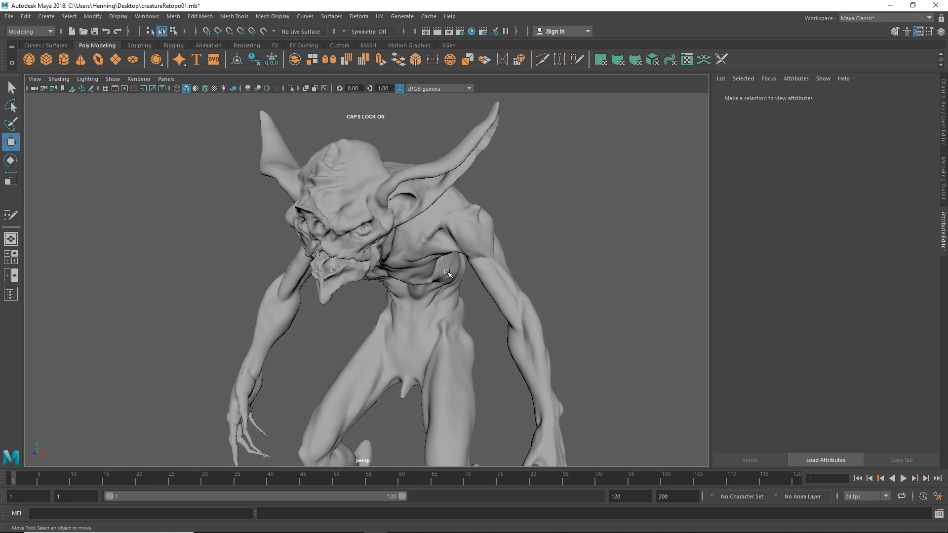
{"action": "mouse_move", "coordinate": [452, 269]}
{"action": "left_mouse_down", "text": "alt"}
{"action": "mouse_move", "coordinate": [450, 256]}
{"action": "mouse_move", "coordinate": [445, 273]}
{"action": "left_mouse_up", "text": "alt"}
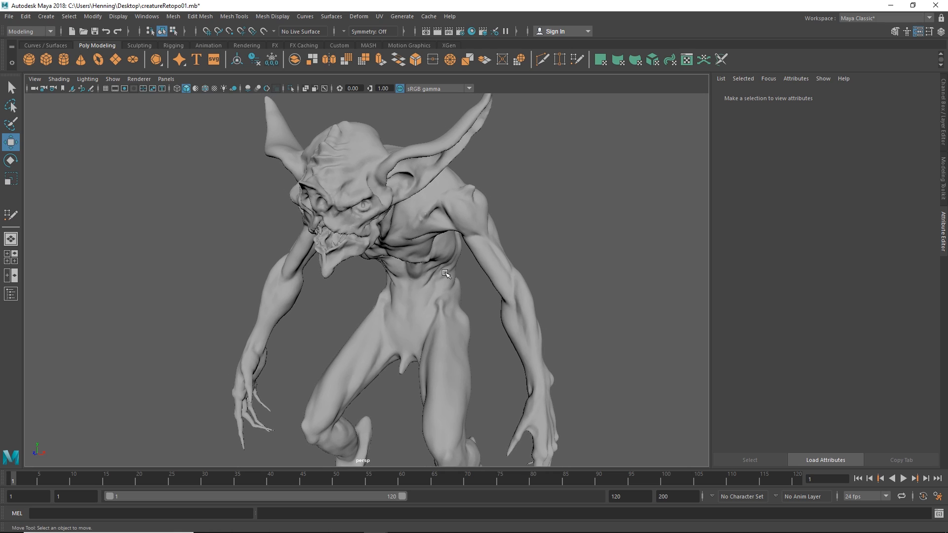
{"action": "right_click_drag", "start_coordinate": [471, 276], "coordinate": [429, 257], "text": "alt"}
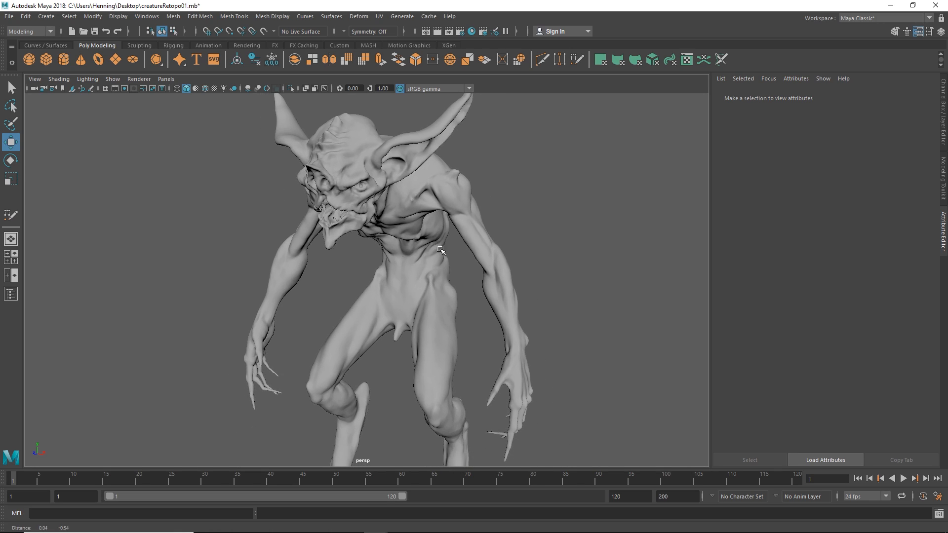
{"action": "left_click_drag", "start_coordinate": [428, 257], "coordinate": [457, 240], "text": "alt"}
- Examine the wireframe density of the bodyREF mesh around the creature's torso and chest
{"action": "left_click", "coordinate": [431, 254]}
{"action": "right_click_drag", "start_coordinate": [457, 240], "coordinate": [631, 262], "text": "alt"}
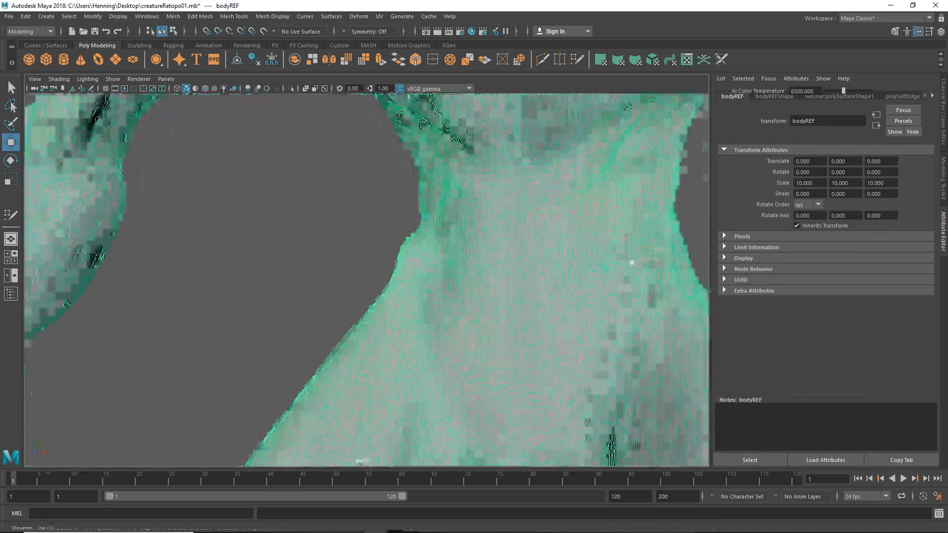
{"action": "middle_click_drag", "start_coordinate": [630, 262], "coordinate": [508, 356], "text": "alt"}
{"action": "left_click_drag", "start_coordinate": [439, 252], "coordinate": [475, 247], "text": "alt"}
{"action": "right_click_drag", "start_coordinate": [475, 247], "coordinate": [440, 251], "text": "alt"}
{"action": "middle_click_drag", "start_coordinate": [497, 257], "coordinate": [508, 311], "text": "alt"}
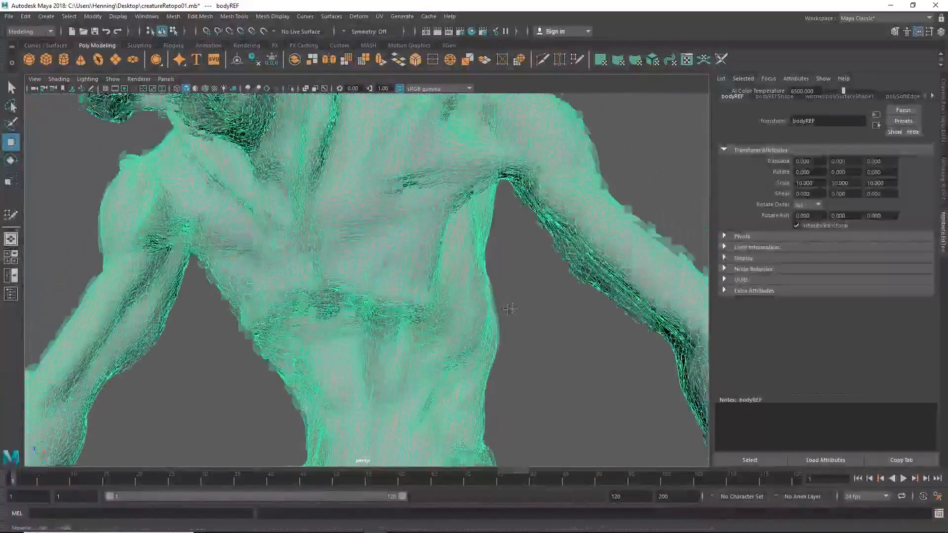
{"action": "left_click_drag", "start_coordinate": [508, 311], "coordinate": [497, 275], "text": "alt"}
{"action": "left_click", "coordinate": [516, 271]}
{"action": "right_click_drag", "start_coordinate": [529, 276], "coordinate": [425, 271], "text": "alt"}
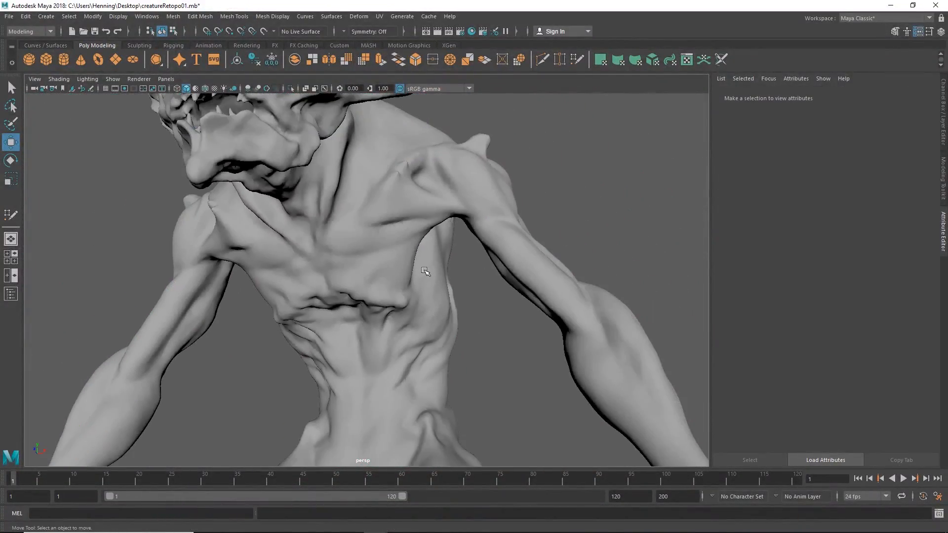
{"action": "left_click_drag", "start_coordinate": [425, 271], "coordinate": [429, 277], "text": "alt"}
{"action": "right_click_drag", "start_coordinate": [430, 277], "coordinate": [423, 267], "text": "alt"}
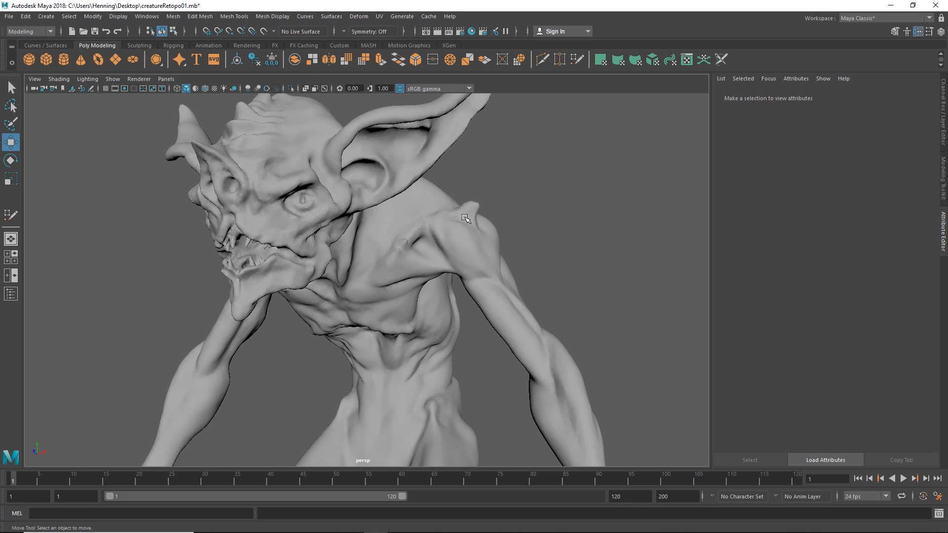
- Make the bodyREF mesh a live surface and activate Quad Draw from the Modeling Toolkit
{"action": "mouse_move", "coordinate": [470, 211]}
{"action": "left_mouse_down", "text": "alt"}
{"action": "mouse_move", "coordinate": [489, 214]}
{"action": "mouse_move", "coordinate": [471, 228]}
{"action": "left_mouse_up", "text": "alt"}
{"action": "left_click", "coordinate": [421, 249]}
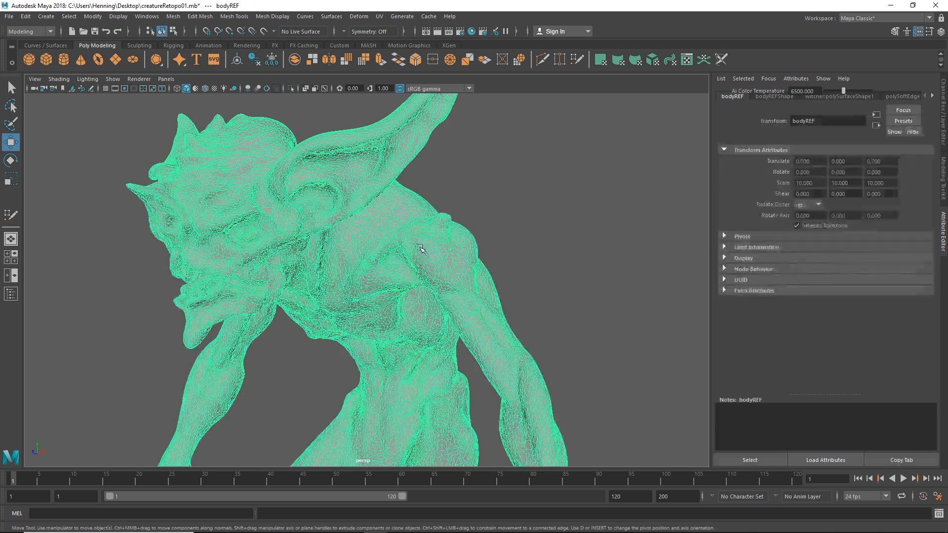
{"action": "left_click", "coordinate": [264, 32]}
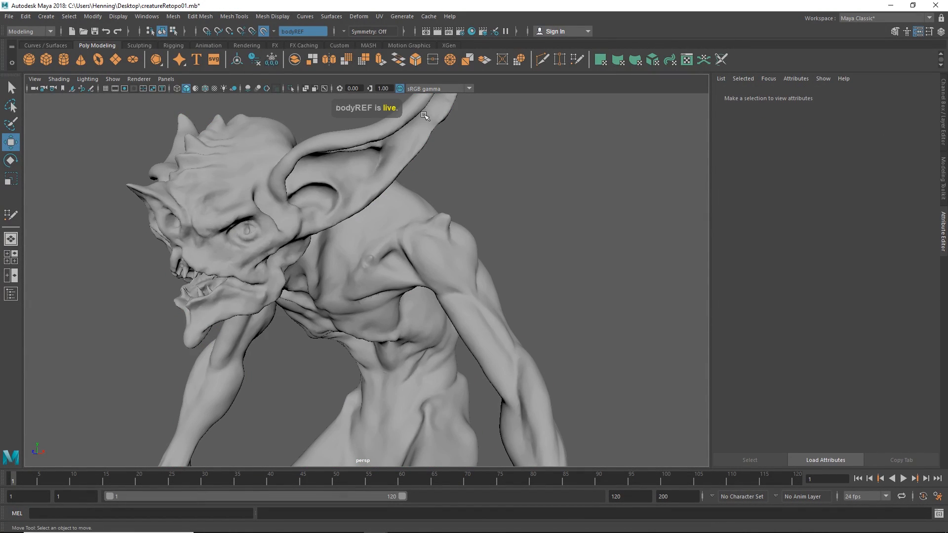
{"action": "left_click", "coordinate": [895, 31]}
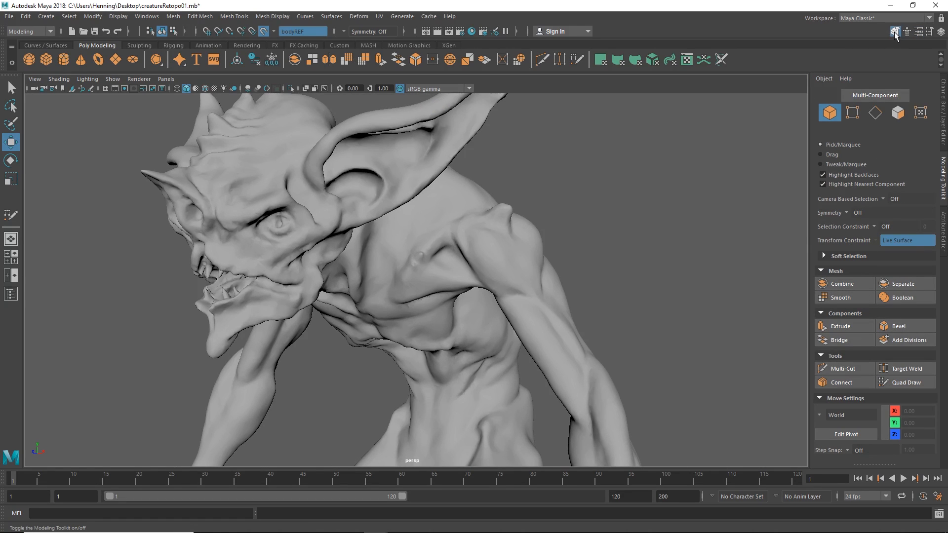
{"action": "left_click", "coordinate": [905, 383]}
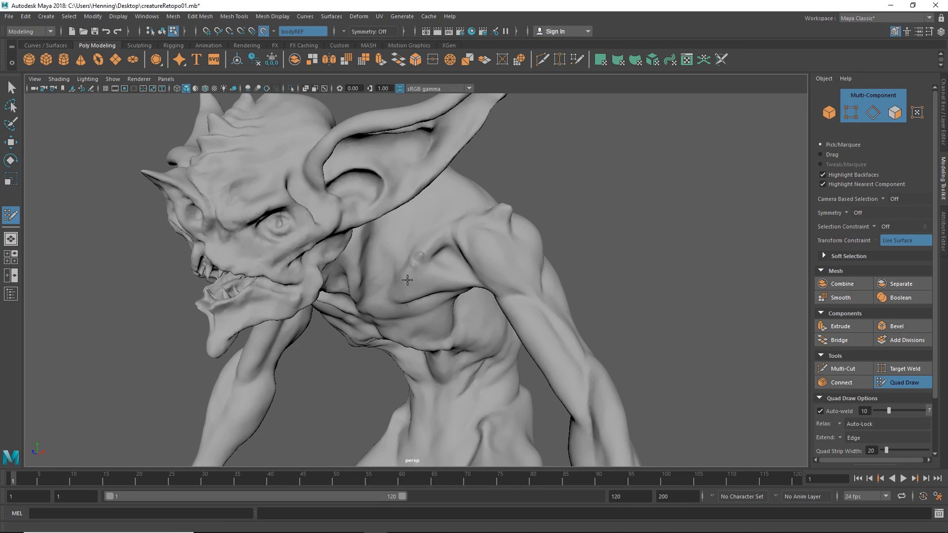
- Draw a first quad on the creature's upper back just below the neck
{"action": "mouse_move", "coordinate": [406, 277]}
{"action": "left_mouse_down", "text": "alt"}
{"action": "mouse_move", "coordinate": [446, 233]}
{"action": "mouse_move", "coordinate": [496, 278]}
{"action": "mouse_move", "coordinate": [428, 265]}
{"action": "mouse_move", "coordinate": [358, 293]}
{"action": "mouse_move", "coordinate": [398, 280]}
{"action": "left_mouse_up", "text": "alt"}
{"action": "middle_click_drag", "start_coordinate": [398, 280], "coordinate": [397, 273], "text": "alt"}
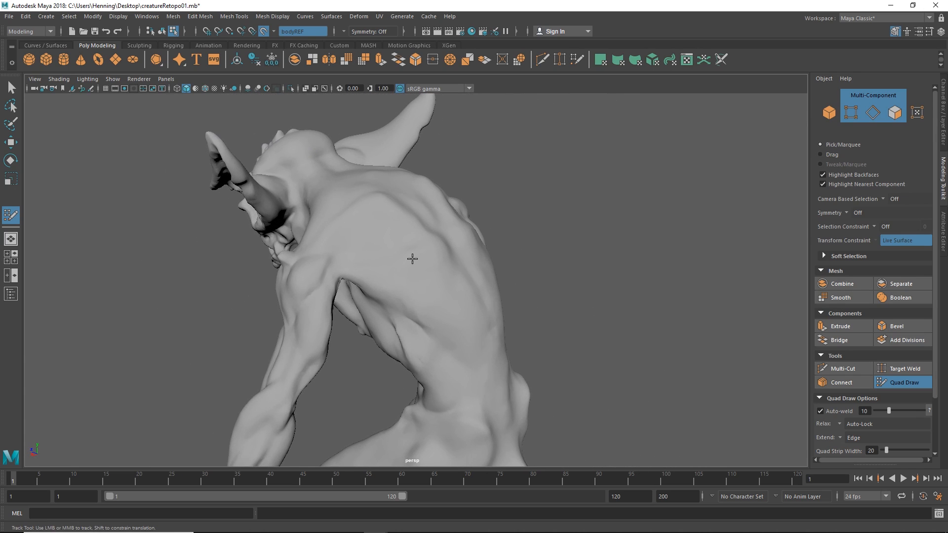
{"action": "left_click_drag", "start_coordinate": [412, 258], "coordinate": [383, 250], "text": "alt"}
{"action": "right_click_drag", "start_coordinate": [383, 250], "coordinate": [376, 201], "text": "alt"}
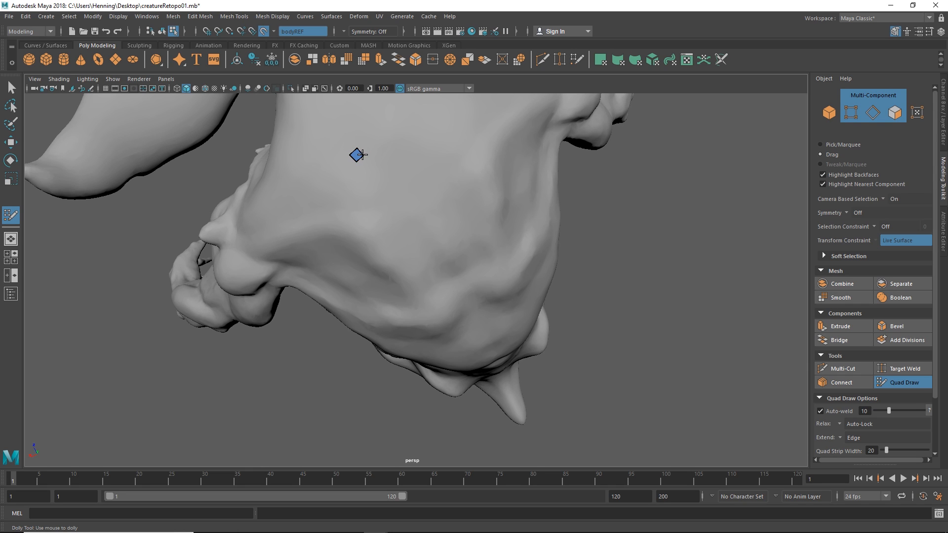
{"action": "left_click_drag", "start_coordinate": [363, 155], "coordinate": [367, 163]}
{"action": "key", "text": "ctrl+z"}
{"action": "left_click_drag", "start_coordinate": [408, 220], "coordinate": [370, 242], "text": "alt"}
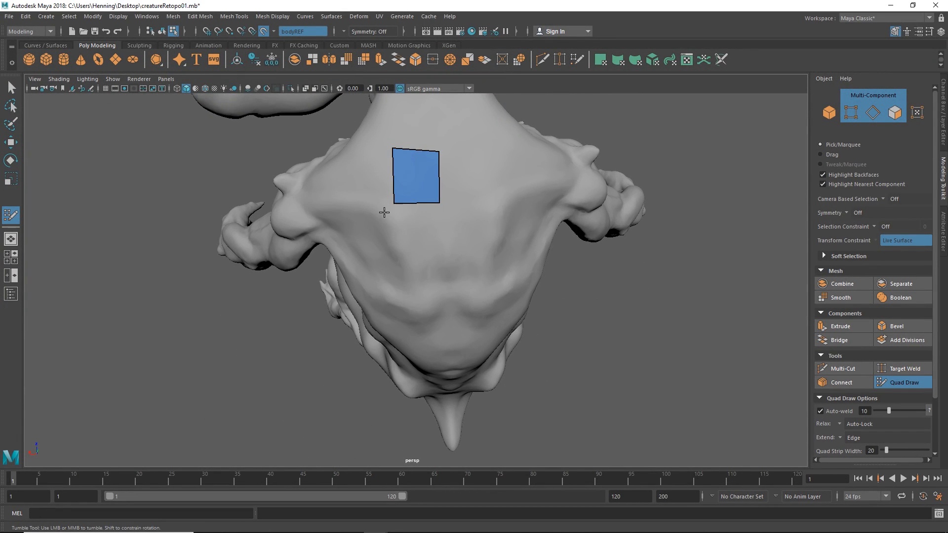
{"action": "left_click_drag", "start_coordinate": [383, 212], "coordinate": [381, 217], "text": "alt"}
- Place points and fill quads to carry the strip from the upper back over the left shoulder
{"action": "left_click_drag", "start_coordinate": [311, 223], "coordinate": [324, 224], "text": "alt"}
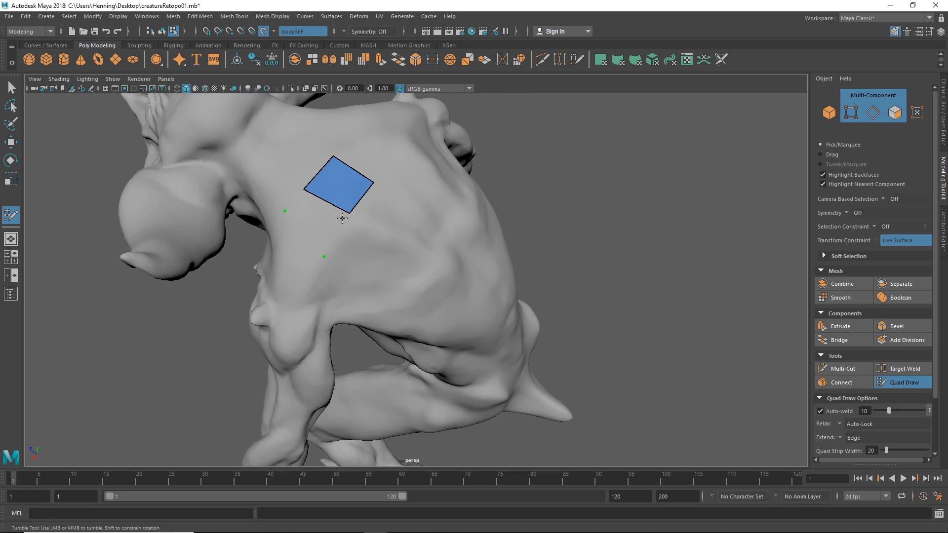
{"action": "left_click", "coordinate": [323, 223], "text": "shift"}
{"action": "left_click_drag", "start_coordinate": [326, 258], "coordinate": [239, 290]}
{"action": "middle_click_drag", "start_coordinate": [431, 195], "coordinate": [419, 253], "text": "alt"}
{"action": "left_click_drag", "start_coordinate": [420, 253], "coordinate": [392, 243], "text": "alt"}
{"action": "left_click", "coordinate": [362, 330], "text": "shift"}
{"action": "right_click_drag", "start_coordinate": [392, 242], "coordinate": [410, 244], "text": "alt"}
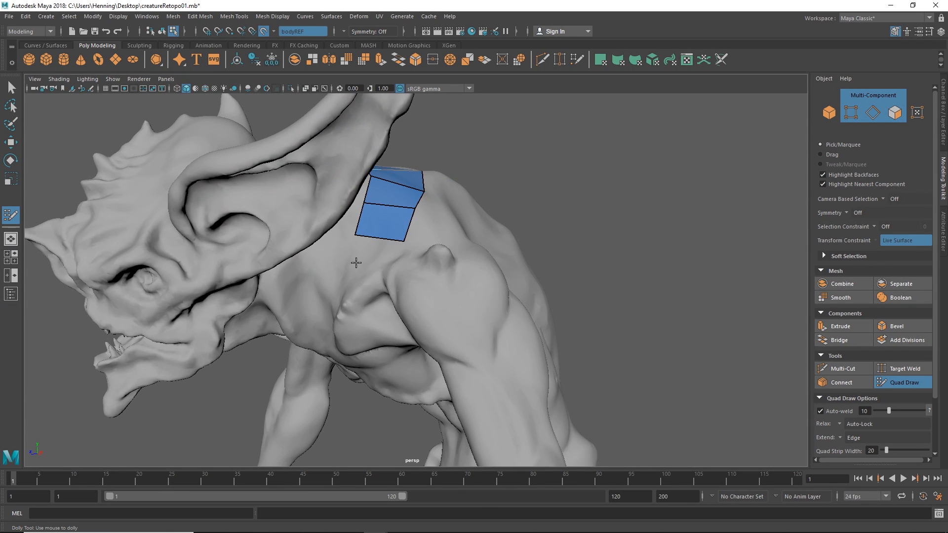
- Extend the shoulder strip diagonally down across the left collarbone to the middle of the chest
{"action": "mouse_move", "coordinate": [355, 260]}
{"action": "left_mouse_down", "text": "alt"}
{"action": "mouse_move", "coordinate": [406, 197]}
{"action": "mouse_move", "coordinate": [393, 242]}
{"action": "mouse_move", "coordinate": [436, 202]}
{"action": "mouse_move", "coordinate": [417, 254]}
{"action": "mouse_move", "coordinate": [429, 250]}
{"action": "left_mouse_up", "text": "alt"}
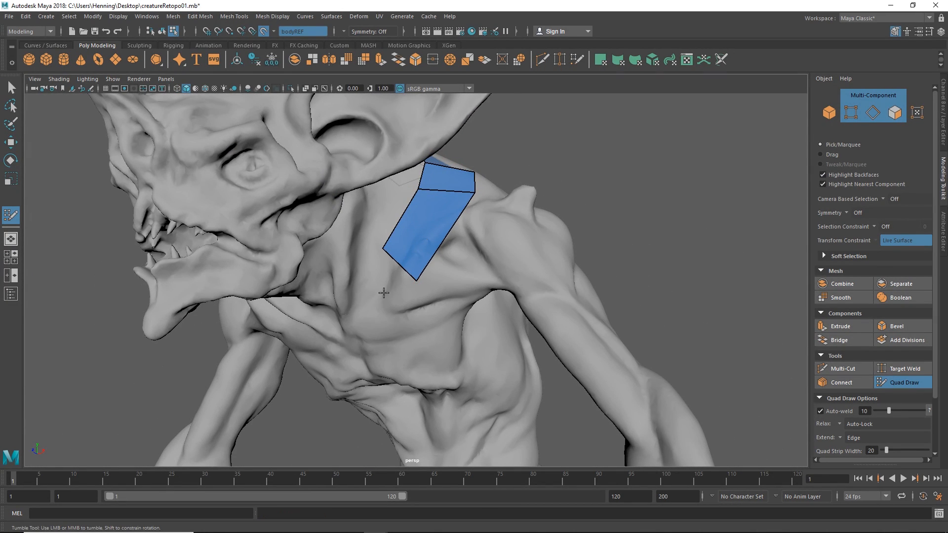
{"action": "mouse_move", "coordinate": [384, 293]}
{"action": "left_mouse_down", "text": "alt"}
{"action": "mouse_move", "coordinate": [430, 225]}
{"action": "mouse_move", "coordinate": [397, 314]}
{"action": "mouse_move", "coordinate": [382, 310]}
{"action": "mouse_move", "coordinate": [390, 312]}
{"action": "mouse_move", "coordinate": [368, 327]}
{"action": "mouse_move", "coordinate": [384, 274]}
{"action": "mouse_move", "coordinate": [424, 239]}
{"action": "mouse_move", "coordinate": [399, 235]}
{"action": "left_mouse_up", "text": "alt"}
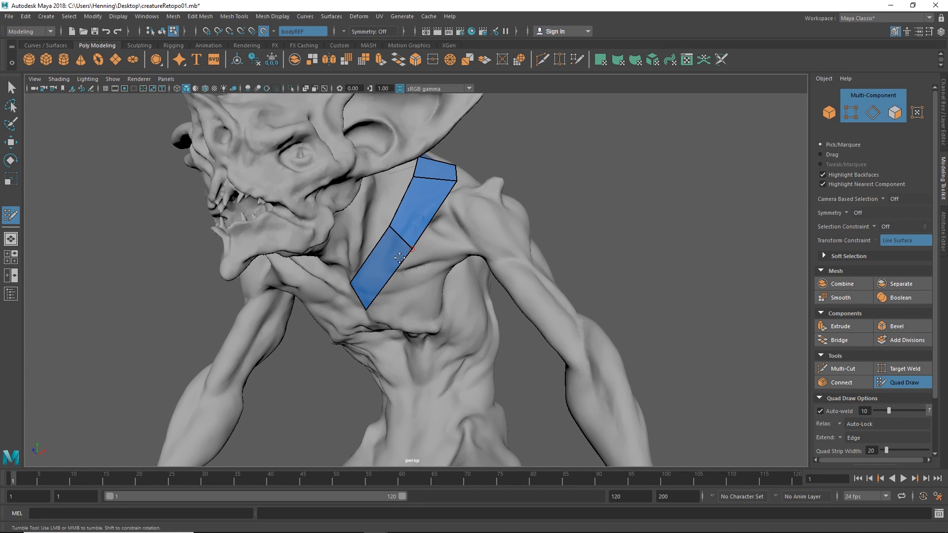
{"action": "left_click_drag", "start_coordinate": [399, 258], "coordinate": [446, 239], "text": "alt"}
{"action": "right_click_drag", "start_coordinate": [447, 239], "coordinate": [435, 221], "text": "alt"}
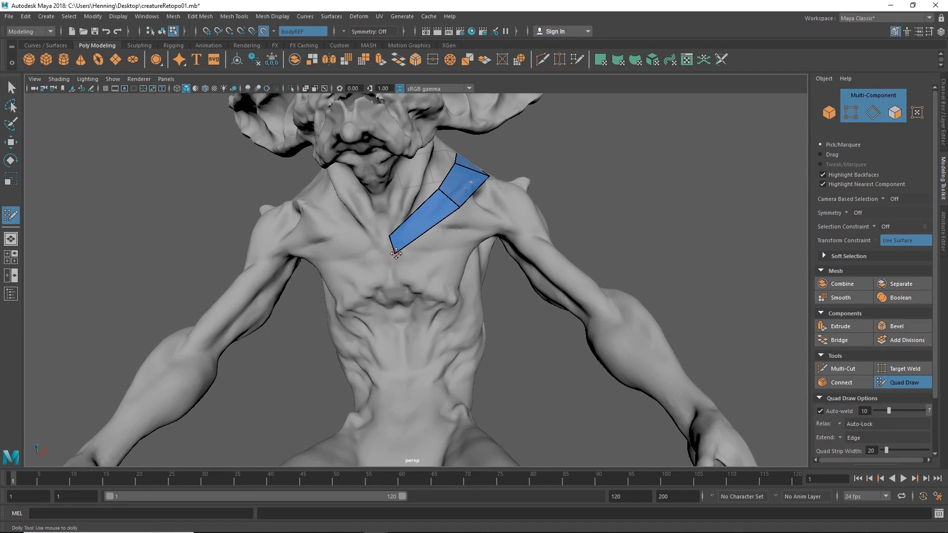
- Extend a strip of quads down along the spine and add a wide, reshaped quad onto the left side of the back
{"action": "mouse_move", "coordinate": [396, 254]}
{"action": "left_mouse_down", "text": "alt"}
{"action": "mouse_move", "coordinate": [288, 253]}
{"action": "mouse_move", "coordinate": [440, 258]}
{"action": "mouse_move", "coordinate": [424, 277]}
{"action": "mouse_move", "coordinate": [411, 243]}
{"action": "mouse_move", "coordinate": [423, 294]}
{"action": "mouse_move", "coordinate": [423, 239]}
{"action": "mouse_move", "coordinate": [424, 311]}
{"action": "mouse_move", "coordinate": [404, 251]}
{"action": "mouse_move", "coordinate": [420, 326]}
{"action": "left_mouse_up", "text": "alt"}
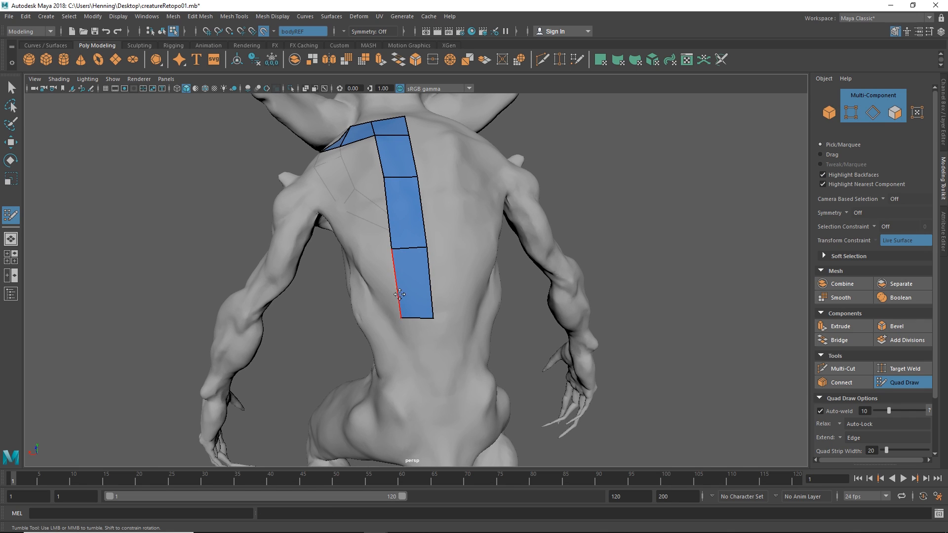
{"action": "left_click_drag", "start_coordinate": [394, 284], "coordinate": [423, 268], "text": "alt"}
{"action": "right_click_drag", "start_coordinate": [423, 269], "coordinate": [439, 260], "text": "alt"}
{"action": "mouse_move", "coordinate": [439, 260]}
{"action": "left_mouse_down"}
{"action": "mouse_move", "coordinate": [401, 268]}
{"action": "mouse_move", "coordinate": [406, 289]}
{"action": "left_mouse_up"}
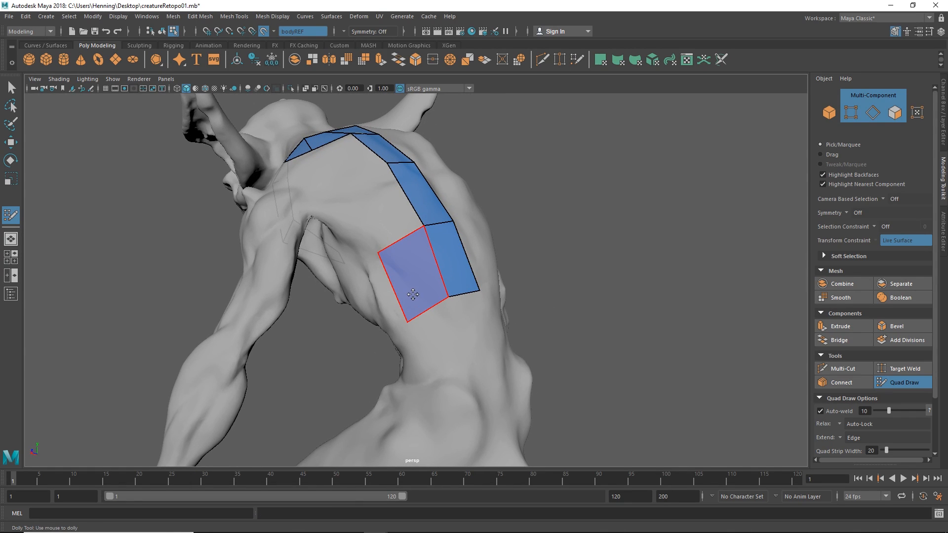
{"action": "left_click", "coordinate": [404, 32]}
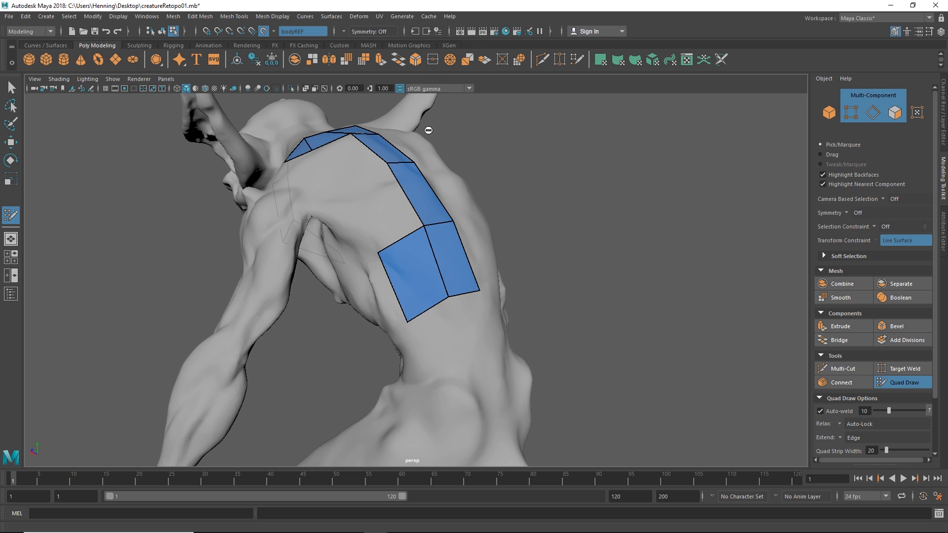
{"action": "mouse_move", "coordinate": [425, 261]}
{"action": "left_mouse_down", "text": "alt"}
{"action": "mouse_move", "coordinate": [412, 277]}
{"action": "mouse_move", "coordinate": [414, 248]}
{"action": "left_mouse_up", "text": "alt"}
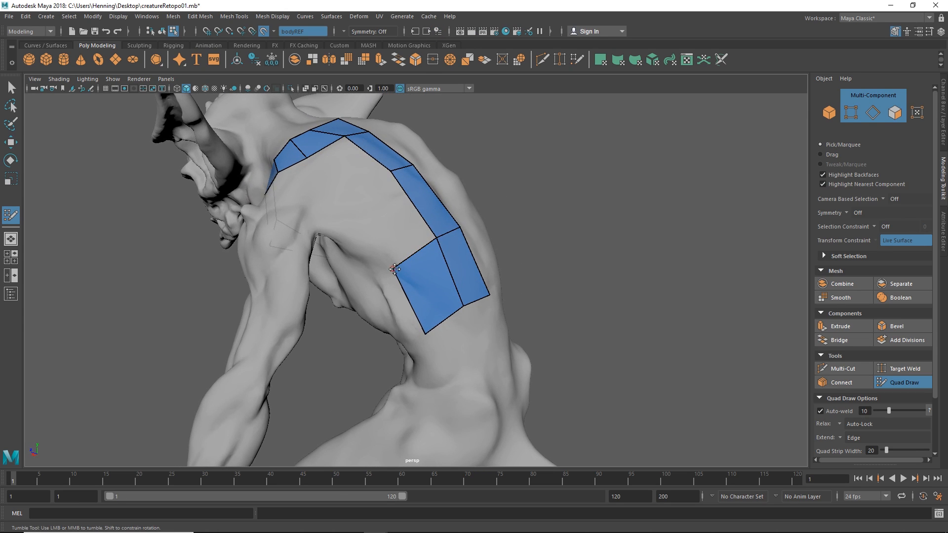
{"action": "left_click_drag", "start_coordinate": [423, 337], "coordinate": [438, 316]}
- Extend the spine strip to the lower back and around the left waist to the belly, undoing the last extension
{"action": "left_click_drag", "start_coordinate": [433, 282], "coordinate": [257, 229], "text": "alt"}
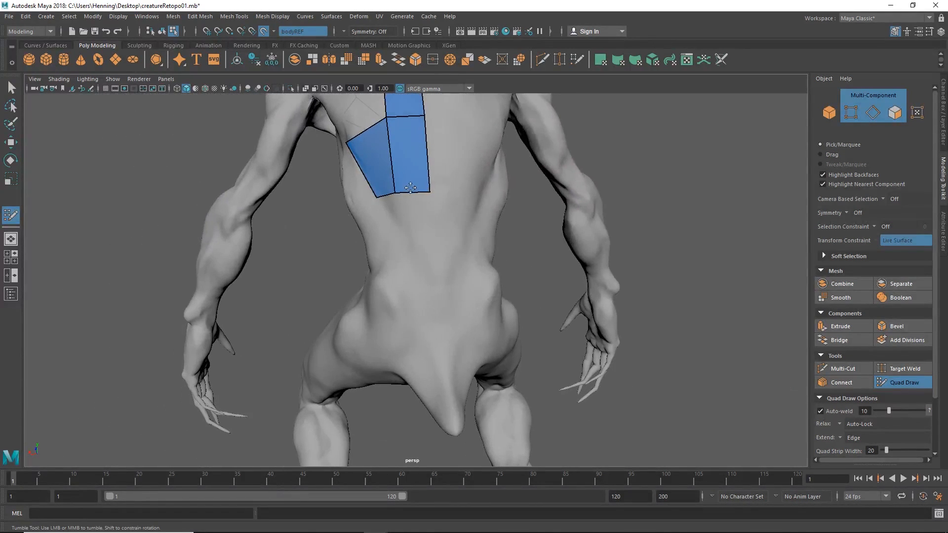
{"action": "left_click_drag", "start_coordinate": [423, 196], "coordinate": [402, 262]}
{"action": "left_click", "coordinate": [451, 213], "text": "ctrl"}
{"action": "middle_click_drag", "start_coordinate": [411, 222], "coordinate": [393, 303], "text": "alt"}
{"action": "left_click_drag", "start_coordinate": [393, 303], "coordinate": [434, 254], "text": "alt"}
{"action": "right_click_drag", "start_coordinate": [434, 254], "coordinate": [442, 288], "text": "alt"}
{"action": "left_click_drag", "start_coordinate": [417, 326], "coordinate": [371, 230], "text": "alt"}
{"action": "key", "text": "ctrl+z"}
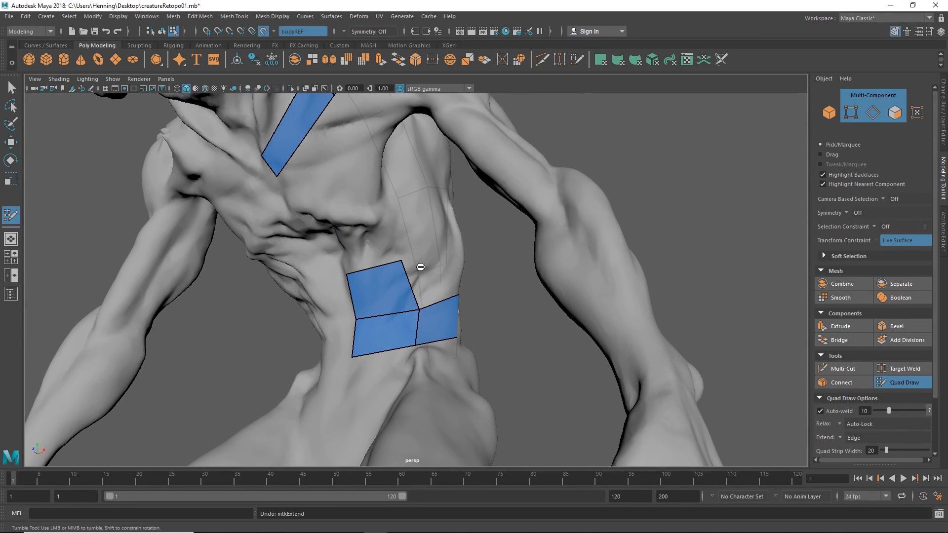
- Extend the belly strip up to the chest and run a band of quads around the ribcage's lower edge
{"action": "left_click_drag", "start_coordinate": [420, 267], "coordinate": [305, 262], "text": "alt"}
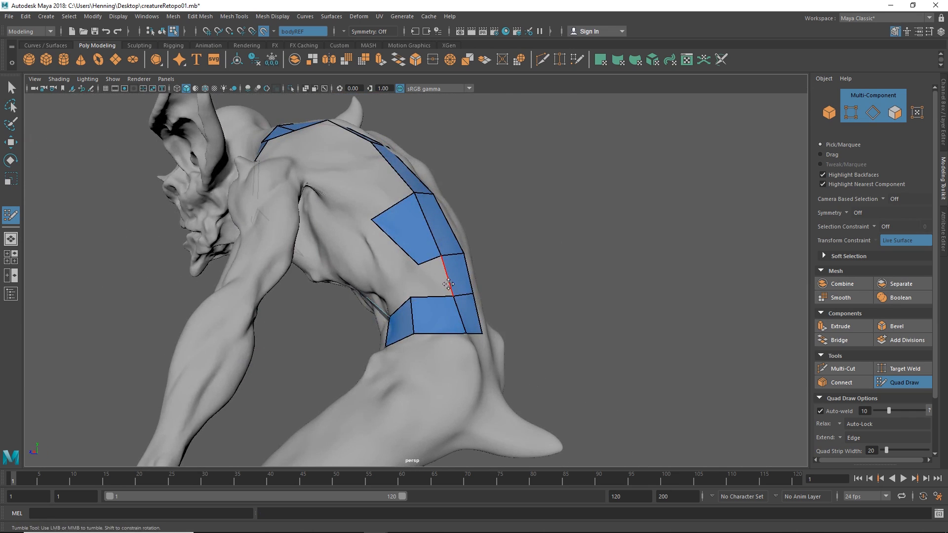
{"action": "left_click_drag", "start_coordinate": [448, 285], "coordinate": [377, 275], "text": "alt"}
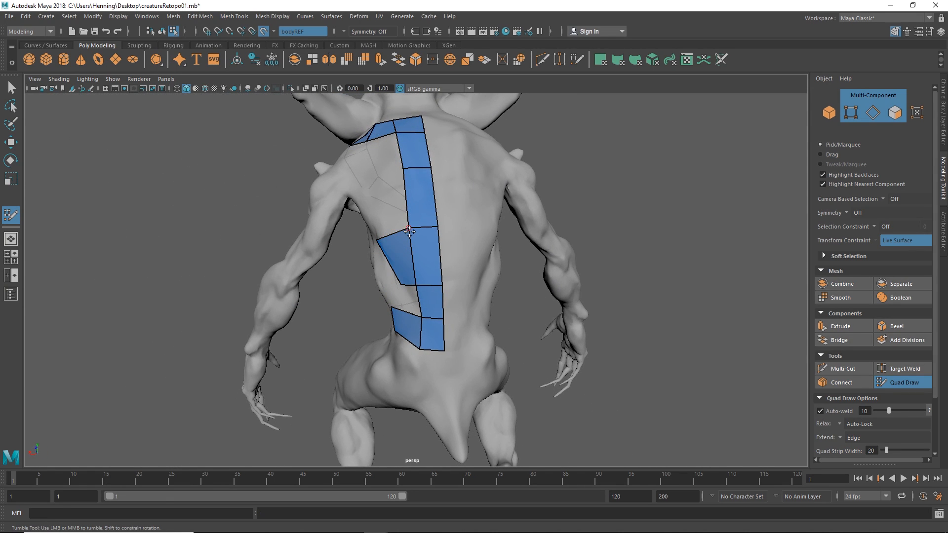
{"action": "left_click_drag", "start_coordinate": [385, 247], "coordinate": [508, 212], "text": "alt"}
{"action": "middle_click_drag", "start_coordinate": [509, 211], "coordinate": [474, 240], "text": "alt"}
{"action": "left_click_drag", "start_coordinate": [475, 239], "coordinate": [438, 281], "text": "alt"}
{"action": "scroll", "coordinate": [433, 221], "scroll_direction": "up", "scroll_amount": 2}
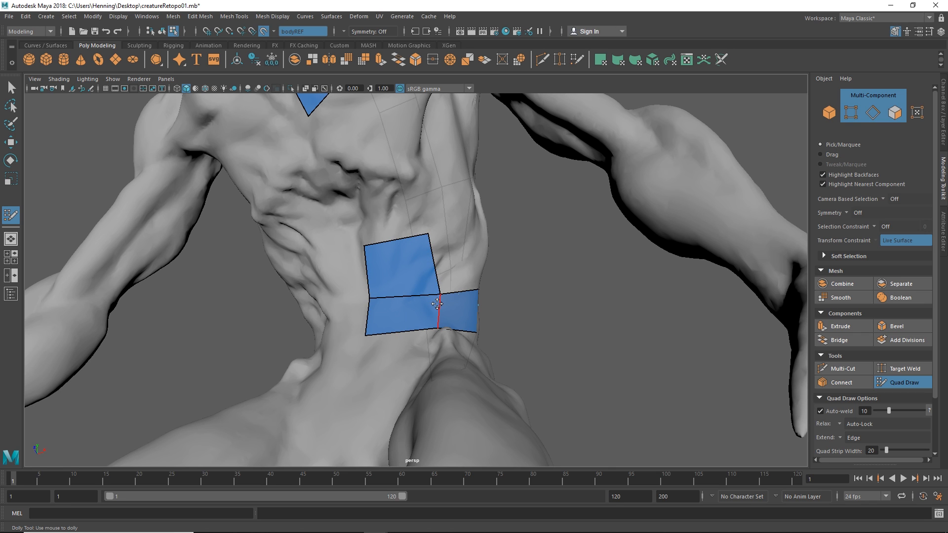
{"action": "mouse_move", "coordinate": [437, 304]}
{"action": "left_mouse_down"}
{"action": "mouse_move", "coordinate": [434, 321]}
{"action": "mouse_move", "coordinate": [432, 270]}
{"action": "mouse_move", "coordinate": [420, 293]}
{"action": "mouse_move", "coordinate": [398, 294]}
{"action": "mouse_move", "coordinate": [395, 303]}
{"action": "mouse_move", "coordinate": [411, 310]}
{"action": "mouse_move", "coordinate": [425, 265]}
{"action": "mouse_move", "coordinate": [410, 302]}
{"action": "left_mouse_up"}
{"action": "middle_click_drag", "start_coordinate": [410, 301], "coordinate": [406, 307], "text": "alt"}
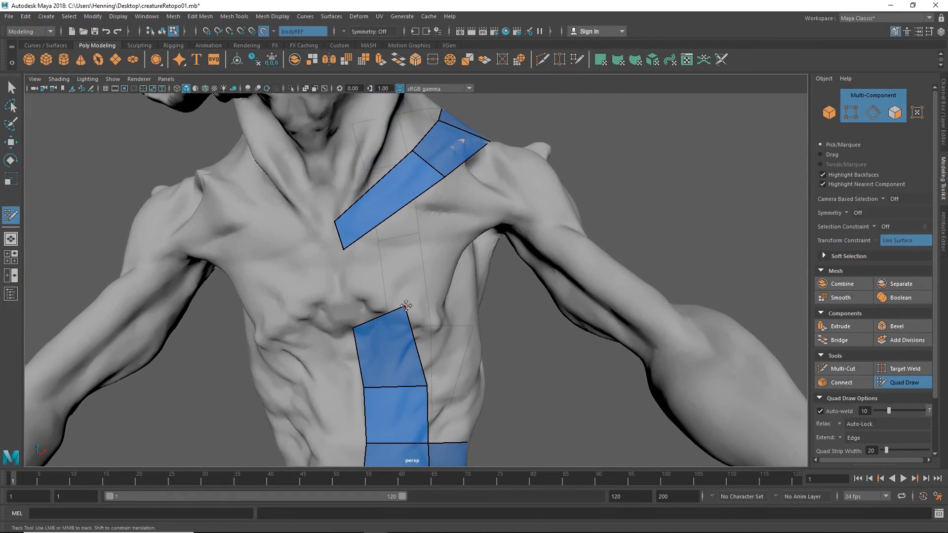
{"action": "mouse_move", "coordinate": [406, 306]}
{"action": "left_mouse_down"}
{"action": "mouse_move", "coordinate": [405, 341]}
{"action": "mouse_move", "coordinate": [394, 298]}
{"action": "mouse_move", "coordinate": [401, 328]}
{"action": "mouse_move", "coordinate": [437, 332]}
{"action": "mouse_move", "coordinate": [424, 306]}
{"action": "mouse_move", "coordinate": [399, 293]}
{"action": "mouse_move", "coordinate": [428, 306]}
{"action": "mouse_move", "coordinate": [413, 341]}
{"action": "mouse_move", "coordinate": [416, 320]}
{"action": "mouse_move", "coordinate": [443, 296]}
{"action": "mouse_move", "coordinate": [442, 280]}
{"action": "left_mouse_up"}
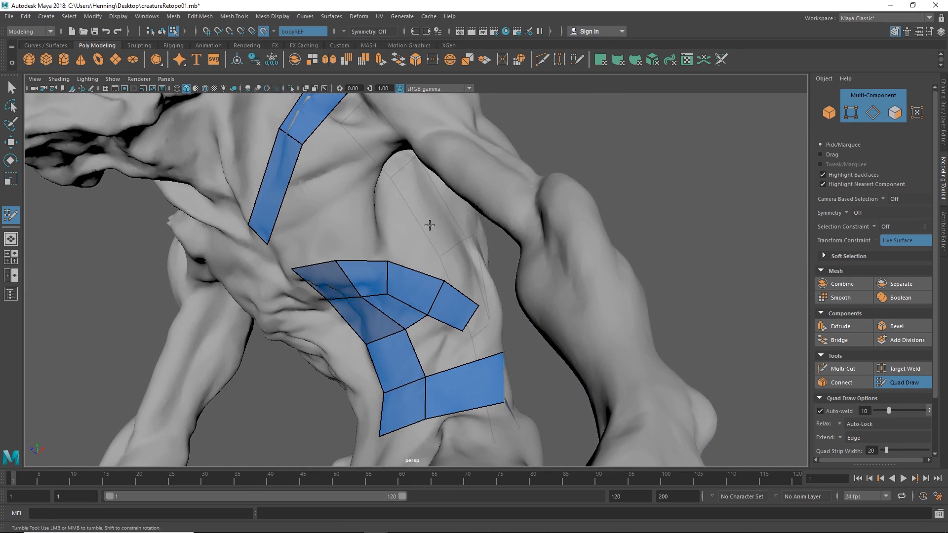
- Fill the gap on the left lower back between the wide side quad and the waist strip
{"action": "left_click_drag", "start_coordinate": [430, 225], "coordinate": [448, 236], "text": "alt"}
{"action": "right_click_drag", "start_coordinate": [448, 236], "coordinate": [467, 244], "text": "alt"}
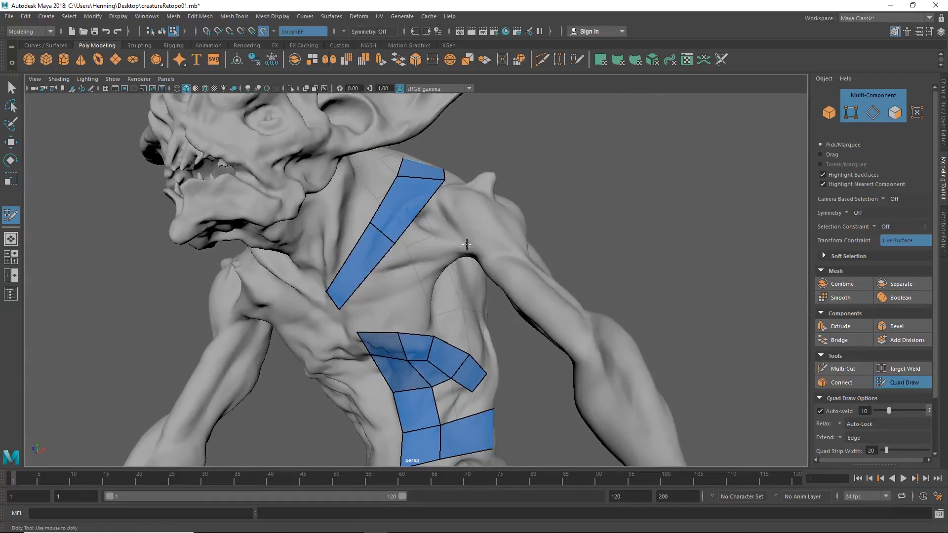
{"action": "mouse_move", "coordinate": [467, 244]}
{"action": "left_mouse_down", "text": "alt"}
{"action": "mouse_move", "coordinate": [426, 208]}
{"action": "mouse_move", "coordinate": [313, 227]}
{"action": "mouse_move", "coordinate": [457, 250]}
{"action": "left_mouse_up", "text": "alt"}
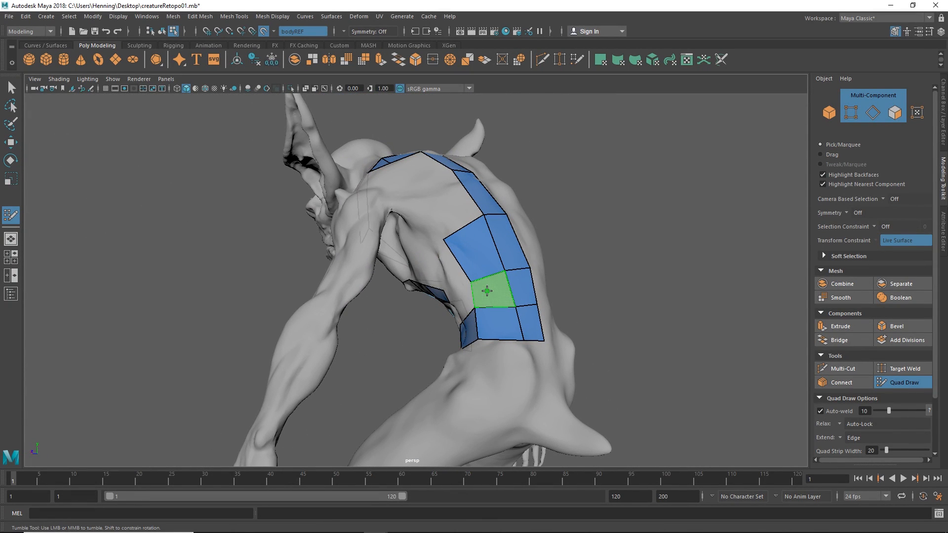
{"action": "left_click", "coordinate": [487, 291], "text": "shift"}
- Undo a trial extension and insert a vertical edge loop through the quads beside the spine down to the waist
{"action": "mouse_move", "coordinate": [475, 243]}
{"action": "left_mouse_down", "text": "alt"}
{"action": "mouse_move", "coordinate": [395, 247]}
{"action": "mouse_move", "coordinate": [480, 241]}
{"action": "left_mouse_up", "text": "alt"}
{"action": "right_click_drag", "start_coordinate": [480, 240], "coordinate": [486, 234], "text": "alt"}
{"action": "middle_click_drag", "start_coordinate": [486, 234], "coordinate": [488, 282], "text": "alt"}
{"action": "left_click_drag", "start_coordinate": [487, 292], "coordinate": [440, 253]}
{"action": "key", "text": "ctrl+z"}
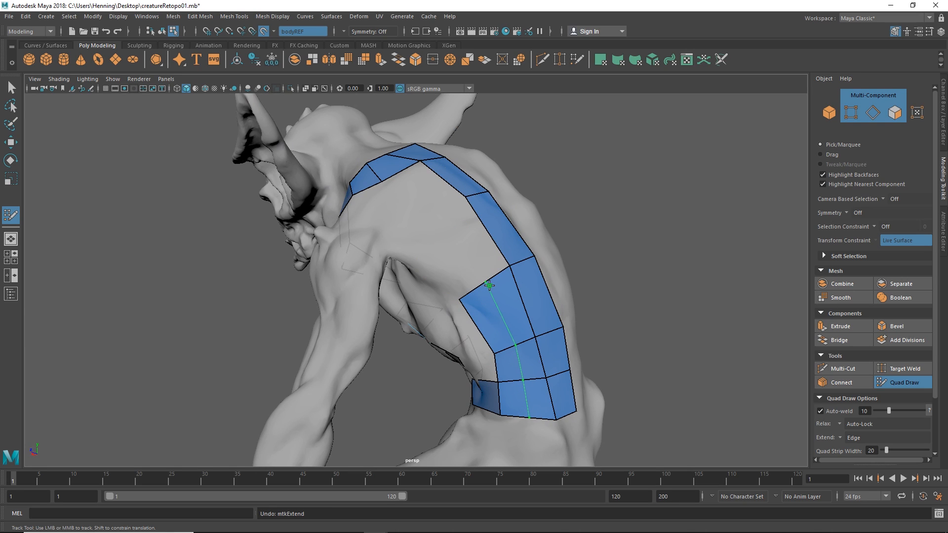
{"action": "left_click", "coordinate": [487, 289], "text": "ctrl"}
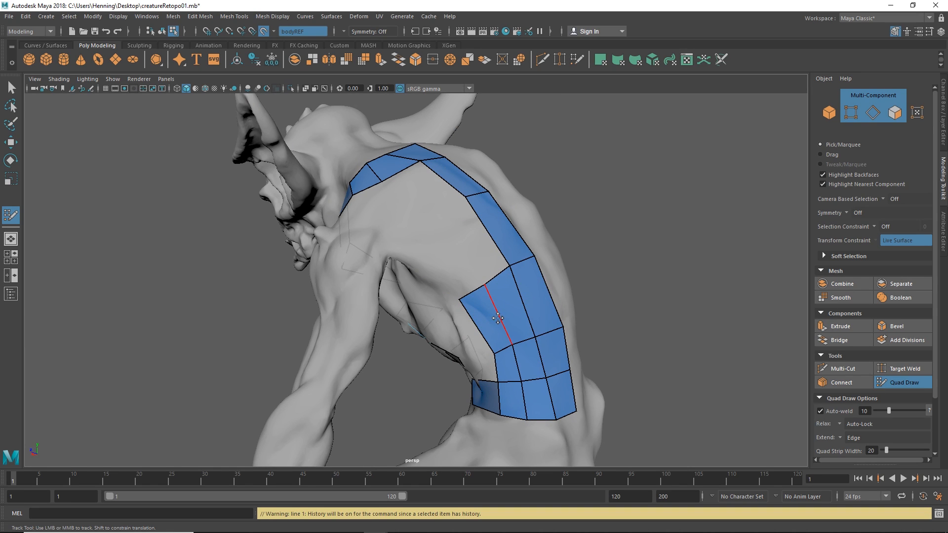
- Insert a horizontal edge loop across the tall quads on the left middle back
{"action": "left_click_drag", "start_coordinate": [499, 301], "coordinate": [481, 272], "text": "alt"}
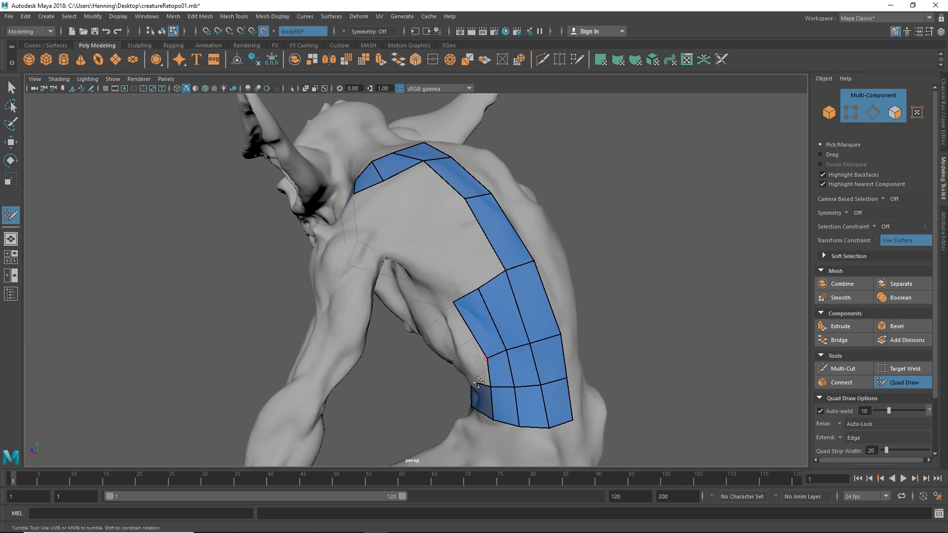
{"action": "left_click", "coordinate": [504, 306], "text": "ctrl"}
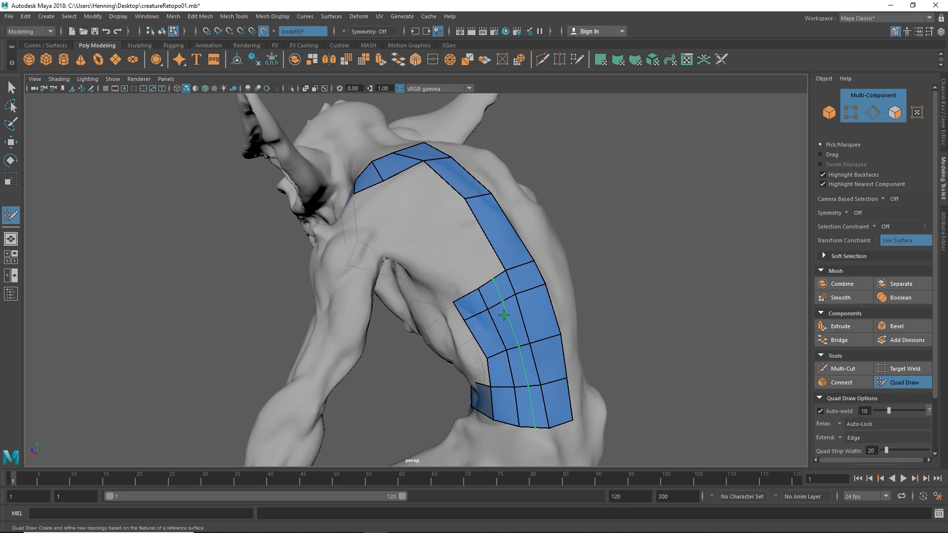
{"action": "left_click_drag", "start_coordinate": [504, 315], "coordinate": [493, 320], "text": "alt"}
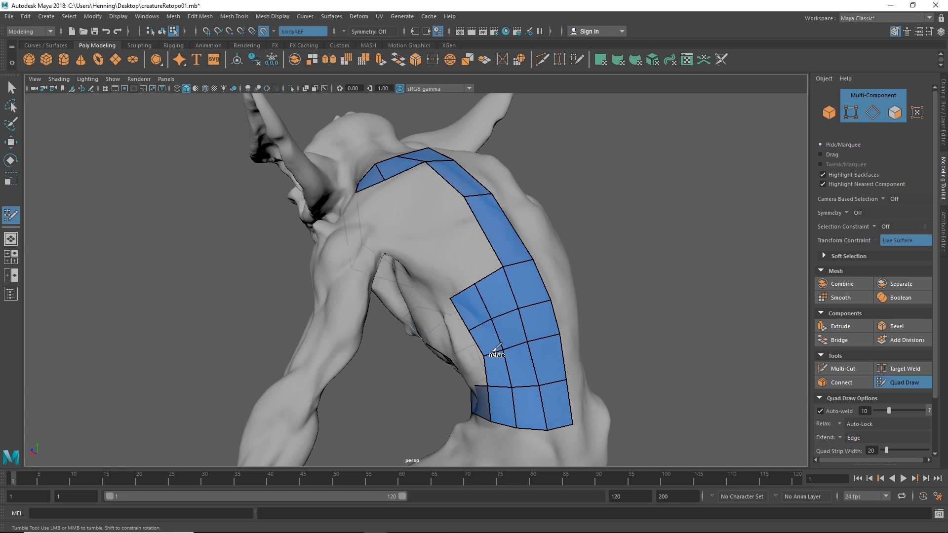
- Extend the side quad up toward the armpit, adjust its end edge, and fill the open gap on the upper back
{"action": "left_click_drag", "start_coordinate": [481, 356], "coordinate": [419, 248], "text": "alt"}
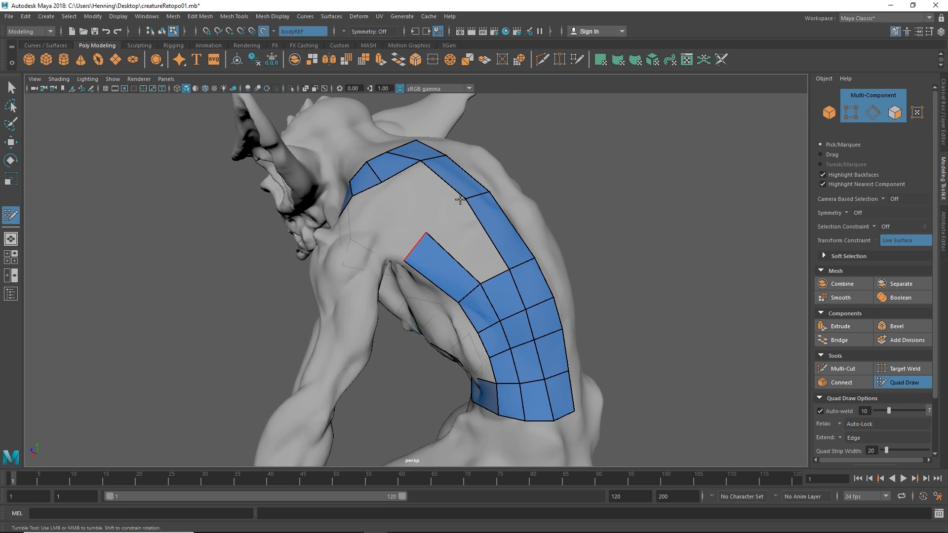
{"action": "left_click_drag", "start_coordinate": [466, 199], "coordinate": [462, 199]}
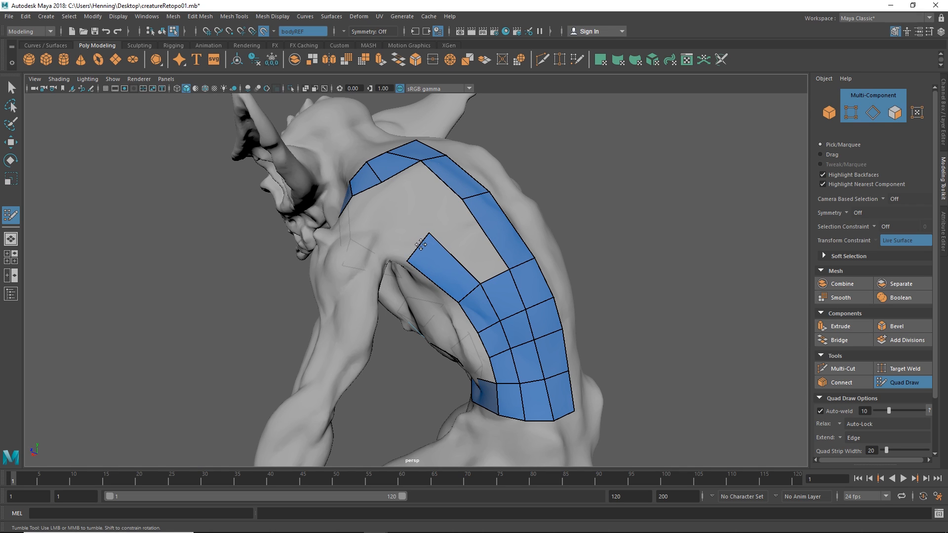
{"action": "left_click_drag", "start_coordinate": [415, 246], "coordinate": [413, 241]}
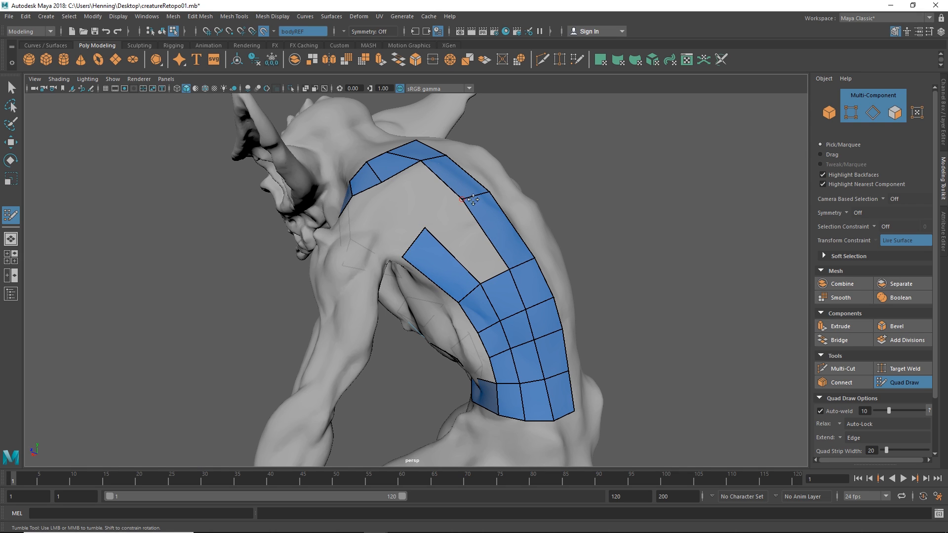
{"action": "left_click_drag", "start_coordinate": [411, 247], "coordinate": [439, 270]}
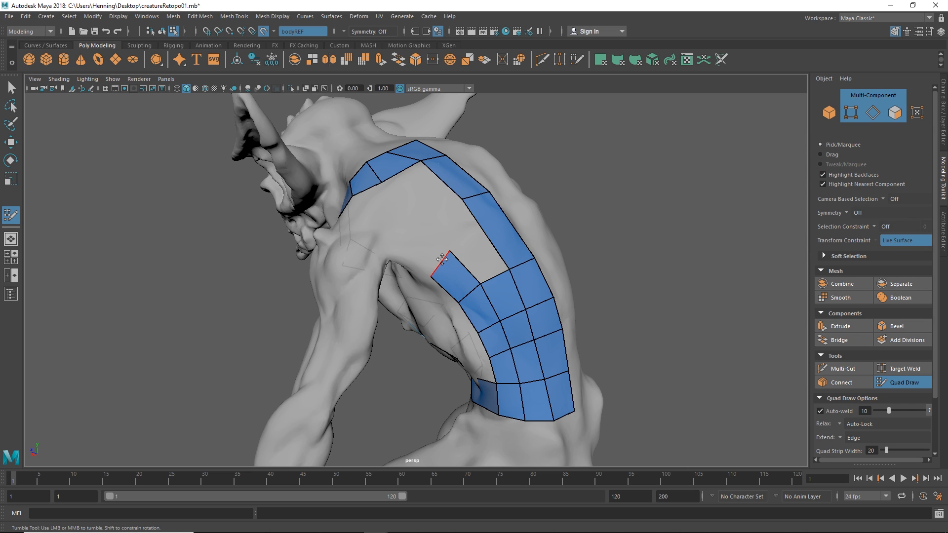
{"action": "left_click", "coordinate": [461, 239], "text": "shift"}
{"action": "mouse_move", "coordinate": [462, 240]}
{"action": "left_mouse_down", "text": "alt"}
{"action": "mouse_move", "coordinate": [499, 257]}
{"action": "mouse_move", "coordinate": [421, 250]}
{"action": "mouse_move", "coordinate": [423, 213]}
{"action": "left_mouse_up", "text": "alt"}
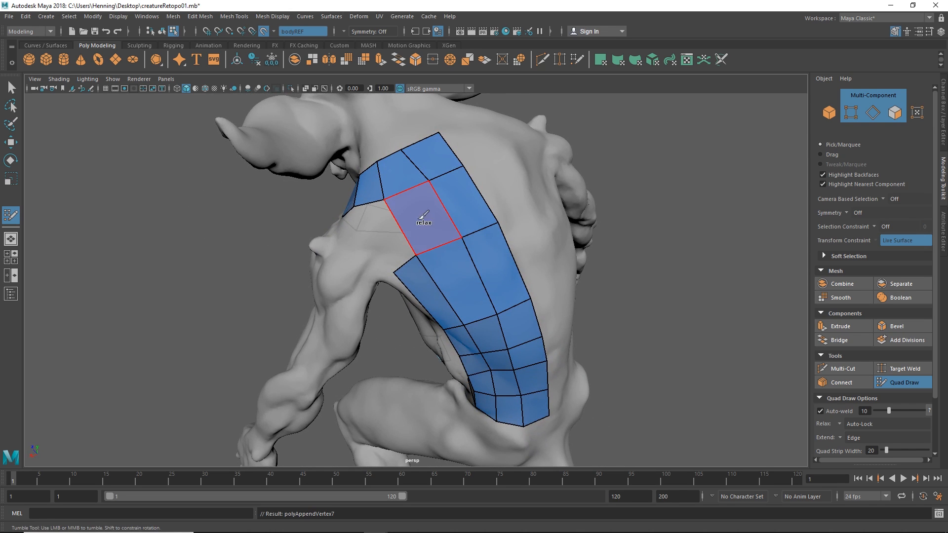
{"action": "mouse_move", "coordinate": [434, 266]}
{"action": "left_mouse_down", "text": "alt"}
{"action": "mouse_move", "coordinate": [464, 228]}
{"action": "mouse_move", "coordinate": [425, 301]}
{"action": "mouse_move", "coordinate": [432, 275]}
{"action": "mouse_move", "coordinate": [401, 285]}
{"action": "mouse_move", "coordinate": [416, 247]}
{"action": "mouse_move", "coordinate": [416, 279]}
{"action": "mouse_move", "coordinate": [375, 299]}
{"action": "mouse_move", "coordinate": [354, 259]}
{"action": "mouse_move", "coordinate": [479, 267]}
{"action": "left_mouse_up", "text": "alt"}
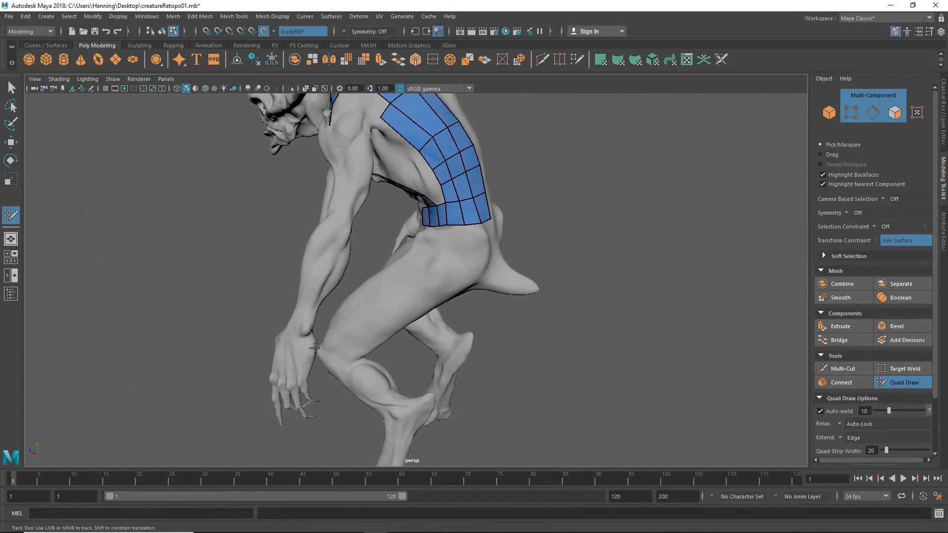
- Examine the legs and the front, side and back of the torso to assess the remaining uncovered areas
{"action": "middle_click_drag", "start_coordinate": [350, 318], "coordinate": [377, 374], "text": "alt"}
{"action": "middle_click_drag", "start_coordinate": [338, 340], "coordinate": [370, 317], "text": "alt"}
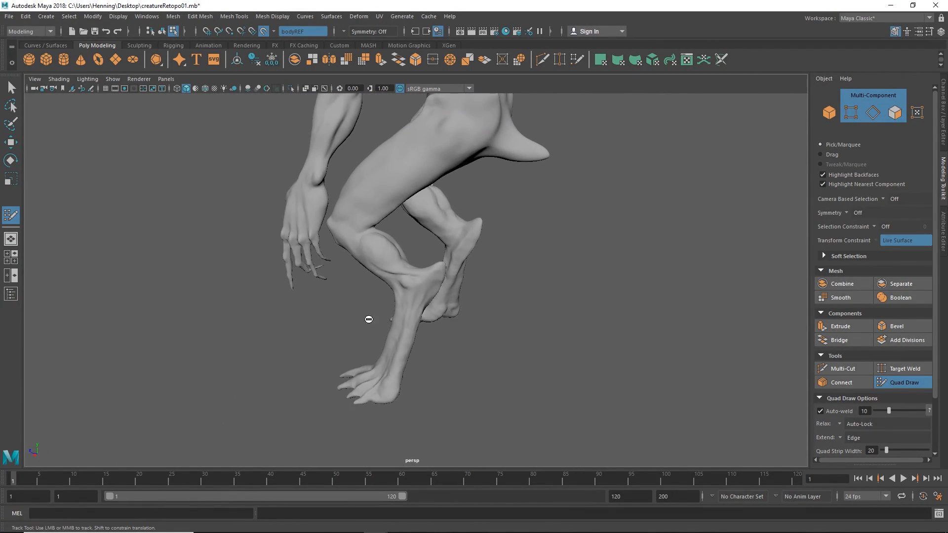
{"action": "left_click_drag", "start_coordinate": [371, 317], "coordinate": [499, 253], "text": "alt"}
{"action": "middle_click_drag", "start_coordinate": [499, 253], "coordinate": [515, 353], "text": "alt"}
{"action": "left_click_drag", "start_coordinate": [514, 353], "coordinate": [420, 341], "text": "alt"}
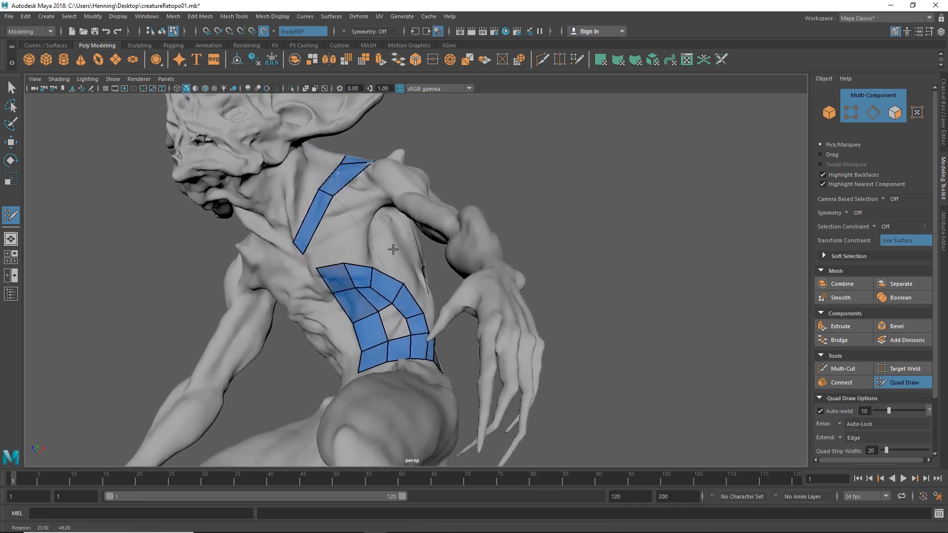
{"action": "right_click_drag", "start_coordinate": [375, 301], "coordinate": [430, 311], "text": "alt"}
{"action": "middle_click_drag", "start_coordinate": [330, 262], "coordinate": [384, 262], "text": "alt"}
{"action": "mouse_move", "coordinate": [384, 262]}
{"action": "left_mouse_down", "text": "alt"}
{"action": "mouse_move", "coordinate": [419, 251]}
{"action": "mouse_move", "coordinate": [335, 250]}
{"action": "mouse_move", "coordinate": [264, 264]}
{"action": "mouse_move", "coordinate": [490, 288]}
{"action": "mouse_move", "coordinate": [447, 260]}
{"action": "mouse_move", "coordinate": [449, 229]}
{"action": "mouse_move", "coordinate": [461, 257]}
{"action": "left_mouse_up", "text": "alt"}
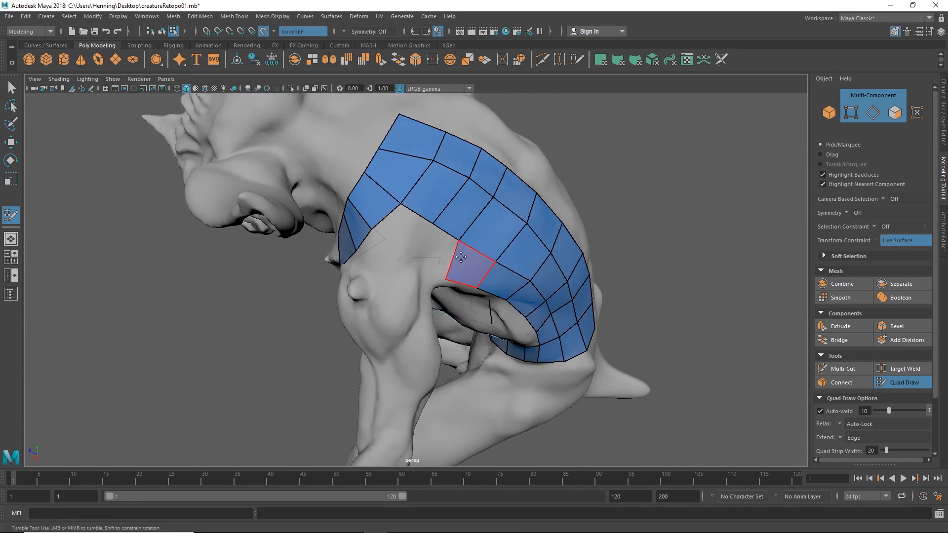
- Draw a quad on the left hip beside the tail and extend it as a strip around the hip, undoing unwanted extensions
{"action": "mouse_move", "coordinate": [377, 211]}
{"action": "left_mouse_down", "text": "alt"}
{"action": "mouse_move", "coordinate": [434, 227]}
{"action": "mouse_move", "coordinate": [428, 241]}
{"action": "mouse_move", "coordinate": [424, 218]}
{"action": "mouse_move", "coordinate": [387, 205]}
{"action": "left_mouse_up", "text": "alt"}
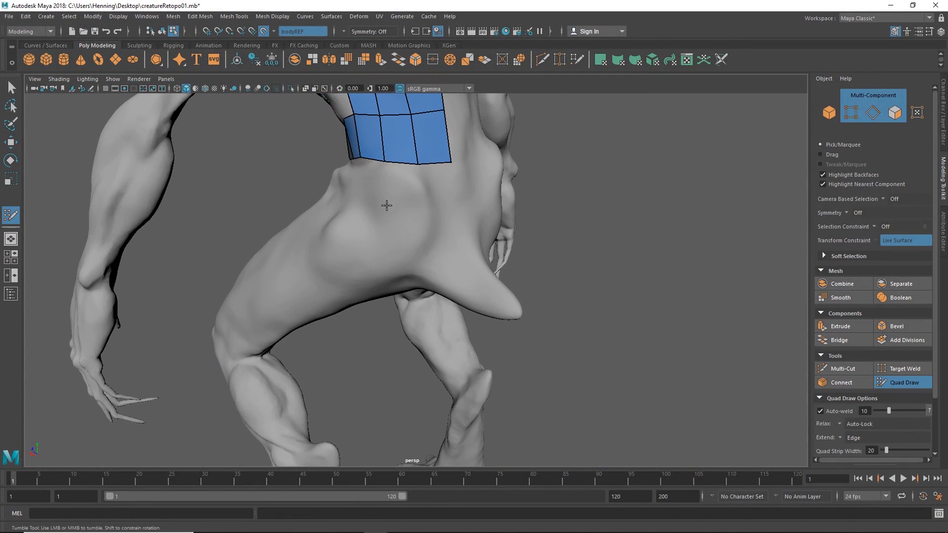
{"action": "left_click", "coordinate": [408, 228], "text": "shift"}
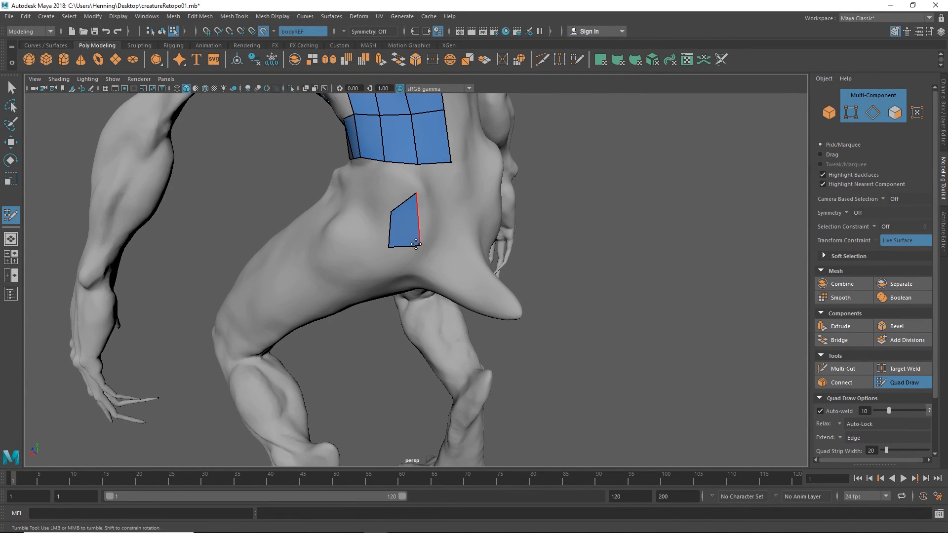
{"action": "mouse_move", "coordinate": [408, 228]}
{"action": "left_mouse_down", "text": "alt"}
{"action": "mouse_move", "coordinate": [472, 212]}
{"action": "mouse_move", "coordinate": [451, 322]}
{"action": "mouse_move", "coordinate": [388, 285]}
{"action": "mouse_move", "coordinate": [363, 231]}
{"action": "left_mouse_up", "text": "alt"}
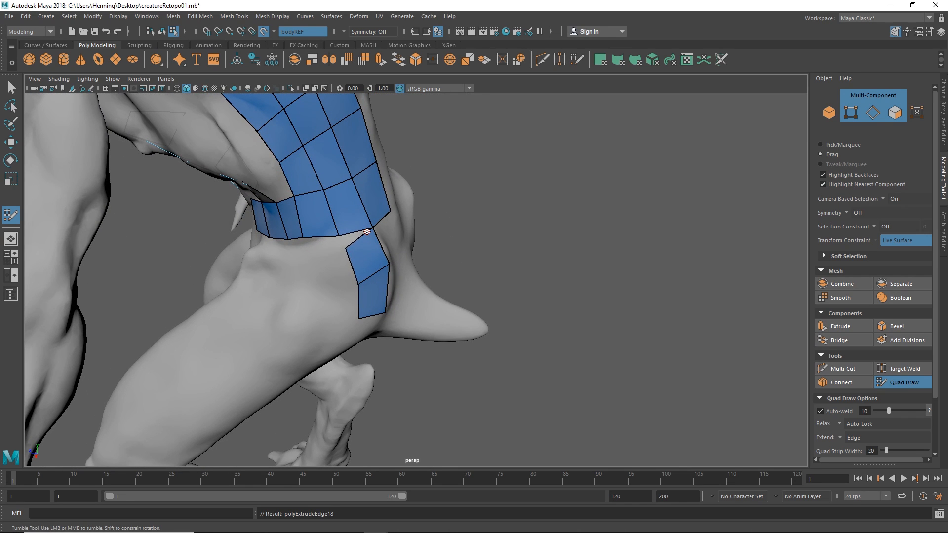
{"action": "key", "text": "ctrl+z"}
{"action": "left_click_drag", "start_coordinate": [389, 265], "coordinate": [276, 298], "text": "alt"}
{"action": "key", "text": "ctrl+z"}
- Fill the quad between the belly strip and the hip strip, and extend the front down toward the groin
{"action": "left_click_drag", "start_coordinate": [300, 260], "coordinate": [326, 215], "text": "alt"}
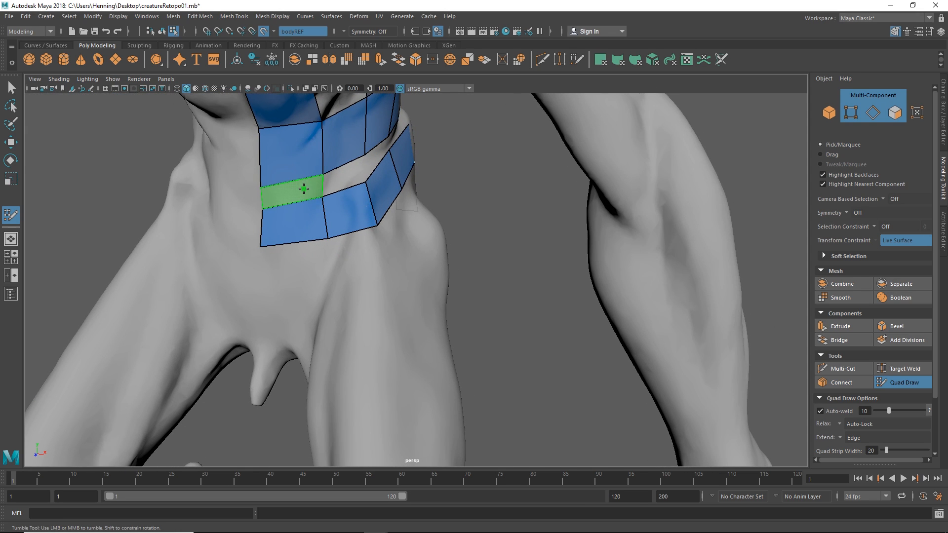
{"action": "left_click_drag", "start_coordinate": [313, 292], "coordinate": [328, 229], "text": "alt"}
{"action": "left_click_drag", "start_coordinate": [338, 196], "coordinate": [337, 250]}
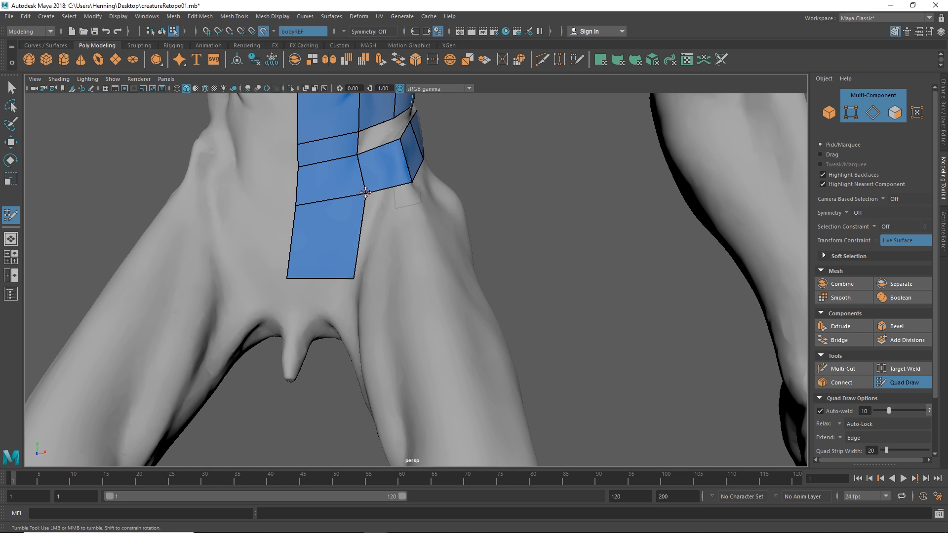
- Examine the hip strip and its spacing to the waist band from the back, side and front
{"action": "left_click_drag", "start_coordinate": [365, 193], "coordinate": [291, 259], "text": "alt"}
{"action": "middle_click_drag", "start_coordinate": [397, 258], "coordinate": [399, 278], "text": "alt"}
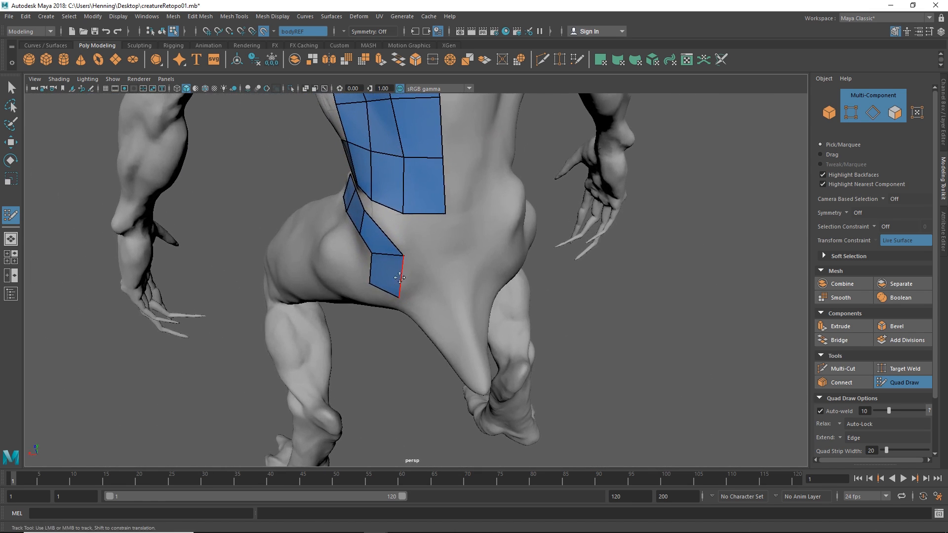
{"action": "right_click_drag", "start_coordinate": [399, 278], "coordinate": [446, 287], "text": "alt"}
{"action": "left_click_drag", "start_coordinate": [415, 282], "coordinate": [268, 275], "text": "alt"}
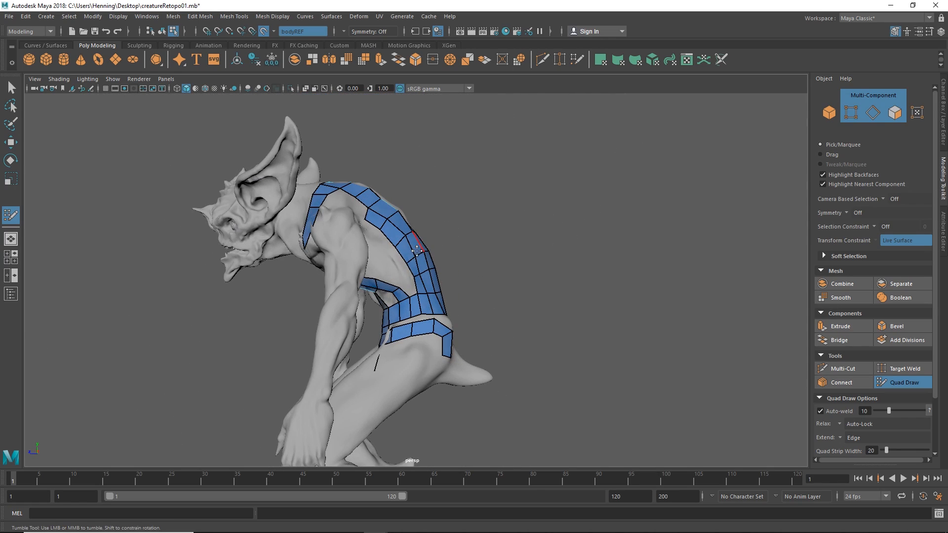
{"action": "left_click_drag", "start_coordinate": [417, 251], "coordinate": [326, 264], "text": "alt"}
{"action": "right_click_drag", "start_coordinate": [415, 267], "coordinate": [486, 276], "text": "alt"}
{"action": "left_click_drag", "start_coordinate": [486, 277], "coordinate": [444, 328], "text": "alt"}
{"action": "middle_click_drag", "start_coordinate": [420, 324], "coordinate": [404, 292], "text": "alt"}
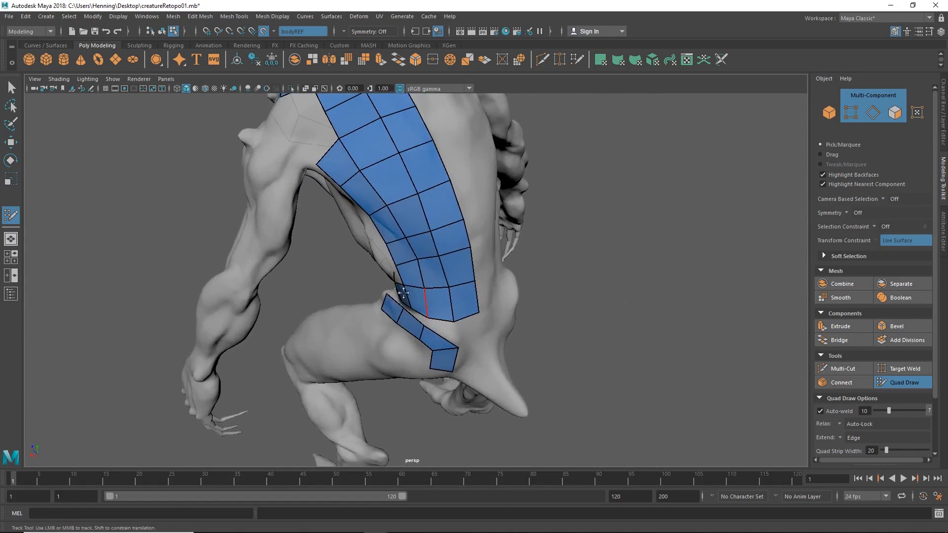
{"action": "left_click_drag", "start_coordinate": [403, 292], "coordinate": [412, 269], "text": "alt"}
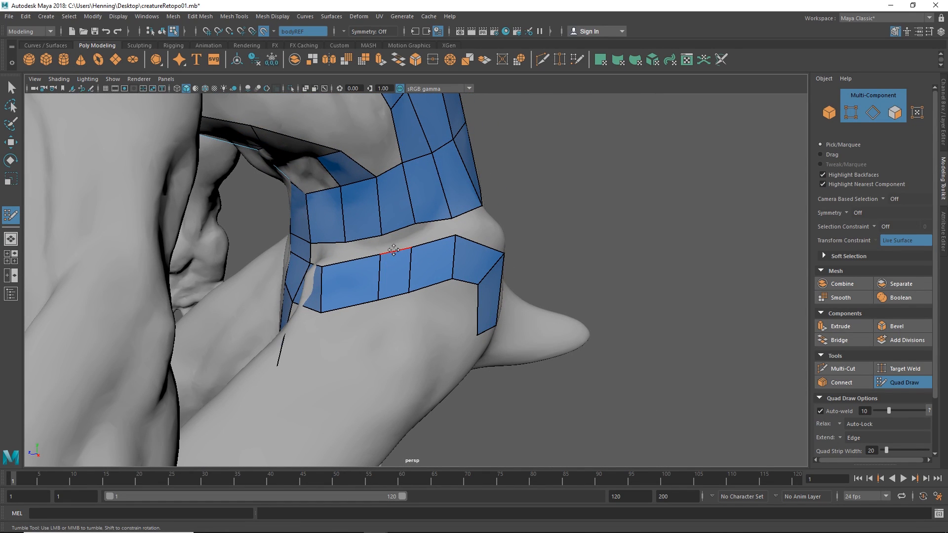
{"action": "left_click_drag", "start_coordinate": [375, 282], "coordinate": [328, 287], "text": "alt"}
{"action": "right_click_drag", "start_coordinate": [328, 287], "coordinate": [410, 276], "text": "alt"}
{"action": "left_click_drag", "start_coordinate": [439, 252], "coordinate": [395, 274], "text": "alt"}
{"action": "right_click_drag", "start_coordinate": [395, 274], "coordinate": [389, 277], "text": "alt"}
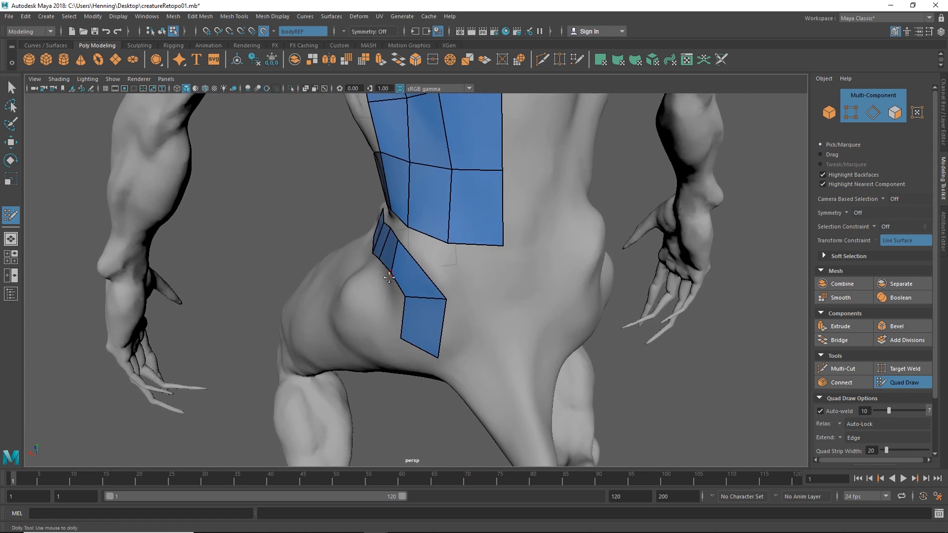
- Add a quad from the end of the hip strip toward the center line above the tail
{"action": "left_click_drag", "start_coordinate": [389, 277], "coordinate": [445, 276], "text": "alt"}
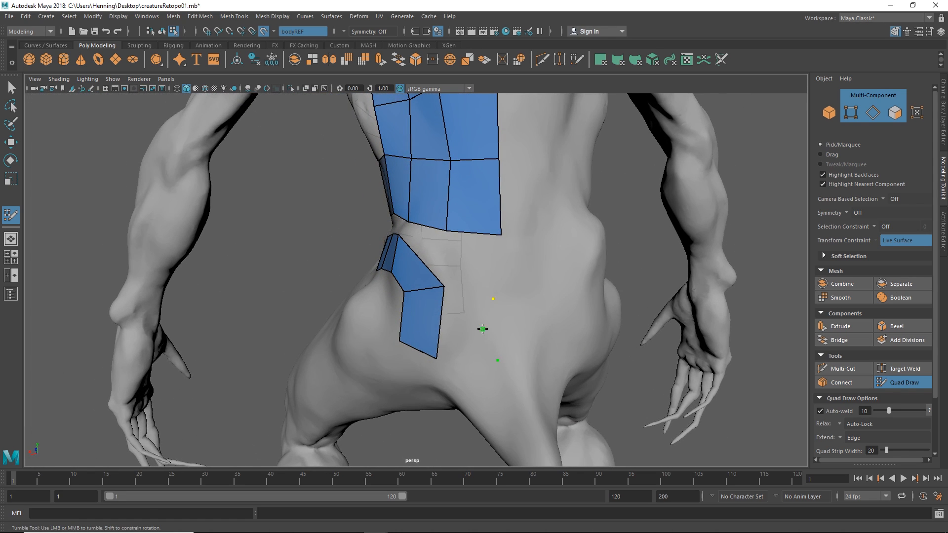
{"action": "left_click_drag", "start_coordinate": [500, 307], "coordinate": [395, 272], "text": "alt"}
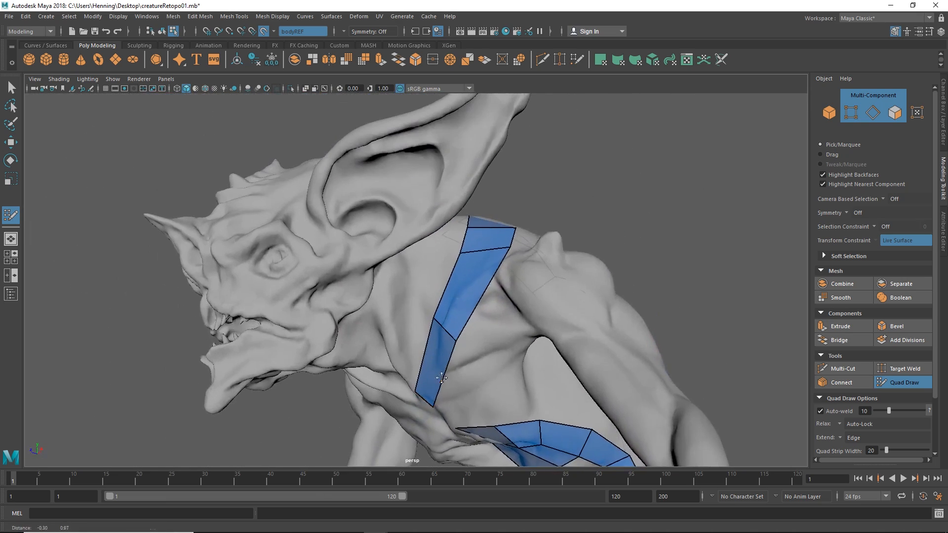
{"action": "right_click_drag", "start_coordinate": [395, 272], "coordinate": [378, 282], "text": "alt"}
{"action": "left_click_drag", "start_coordinate": [377, 282], "coordinate": [440, 242], "text": "alt"}
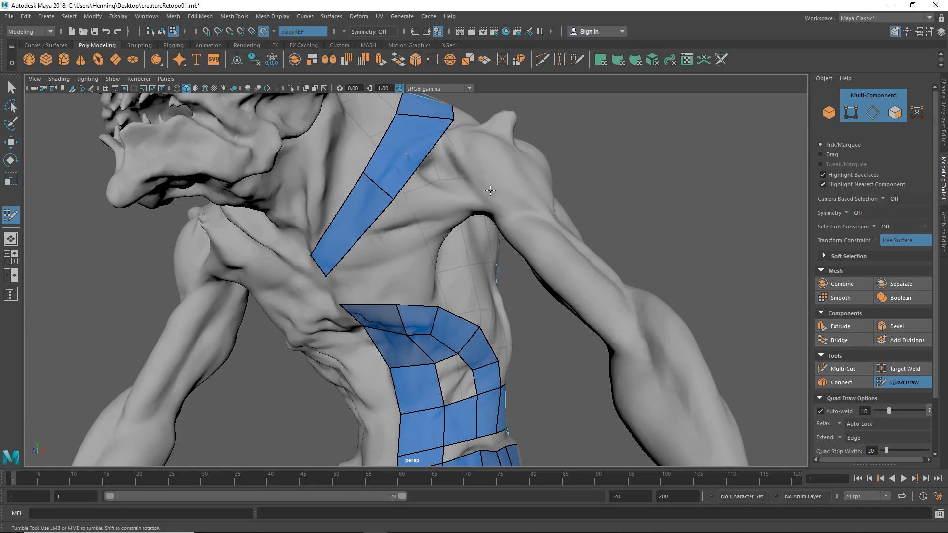
- Draw a quad on the left upper arm and extend it partway around the arm, undoing one extension
{"action": "left_click_drag", "start_coordinate": [490, 190], "coordinate": [444, 259], "text": "alt"}
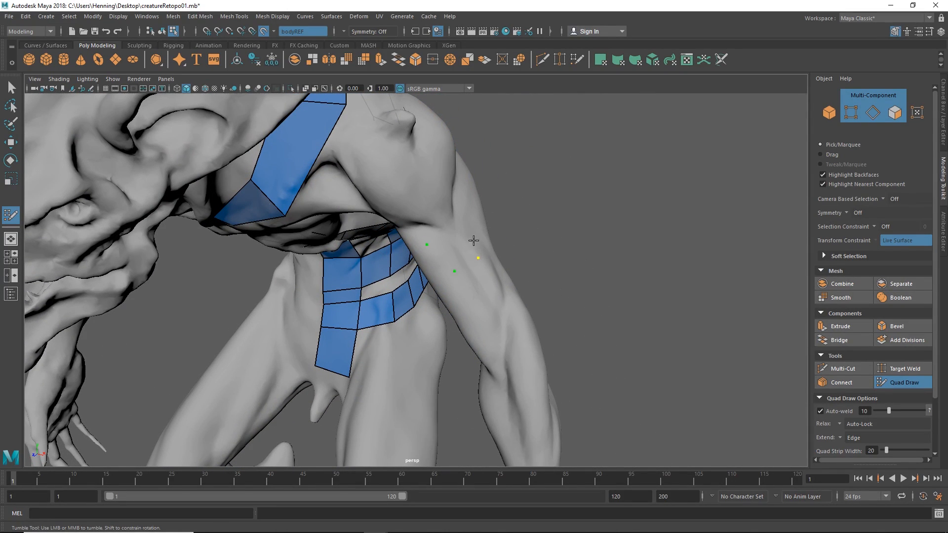
{"action": "left_click_drag", "start_coordinate": [481, 258], "coordinate": [396, 301], "text": "alt"}
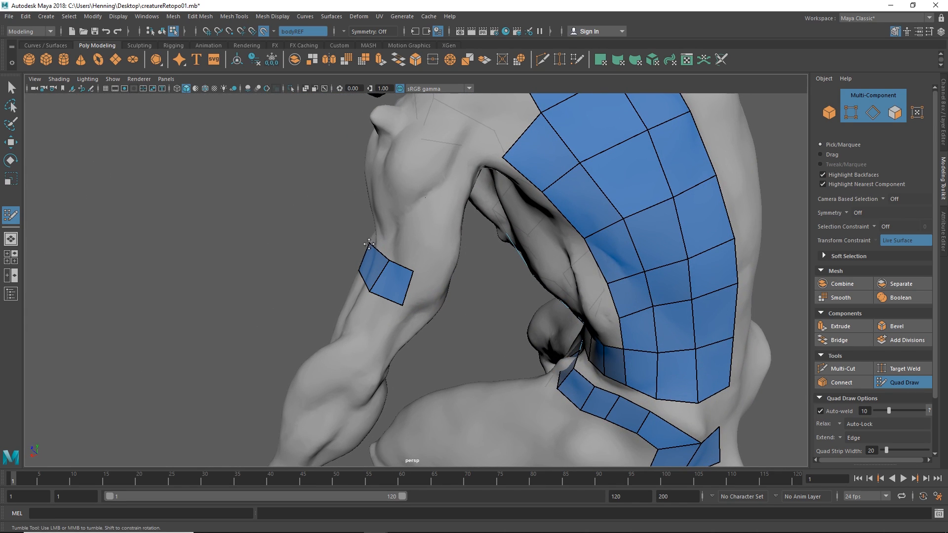
{"action": "left_click_drag", "start_coordinate": [369, 244], "coordinate": [440, 251], "text": "alt"}
{"action": "key", "text": "ctrl+z"}
{"action": "left_click_drag", "start_coordinate": [420, 271], "coordinate": [452, 263], "text": "alt"}
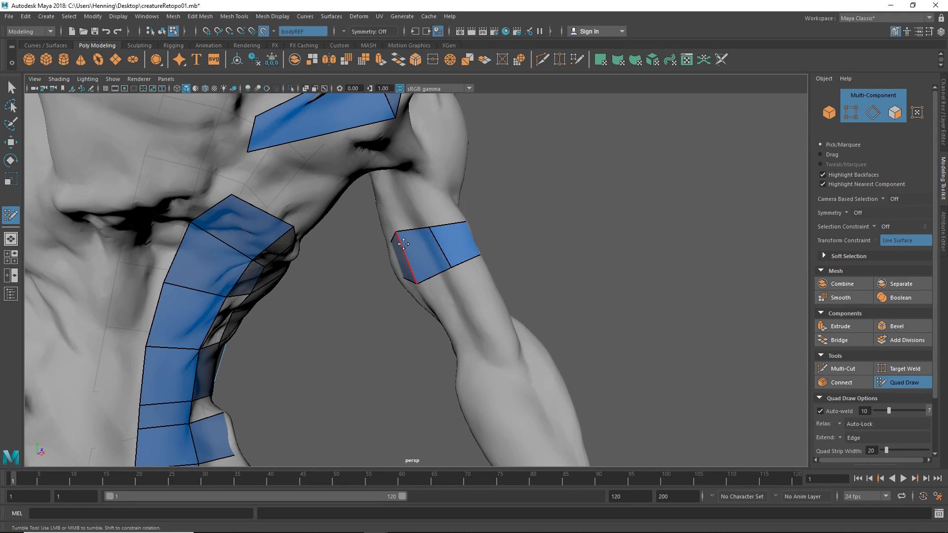
- Continue the quad strip around the left upper arm to form a closed band
{"action": "left_click_drag", "start_coordinate": [403, 251], "coordinate": [454, 269], "text": "alt"}
{"action": "right_click_drag", "start_coordinate": [455, 269], "coordinate": [413, 276], "text": "alt"}
{"action": "mouse_move", "coordinate": [414, 277]}
{"action": "left_mouse_down", "text": "alt"}
{"action": "mouse_move", "coordinate": [470, 263]}
{"action": "mouse_move", "coordinate": [409, 263]}
{"action": "left_mouse_up", "text": "alt"}
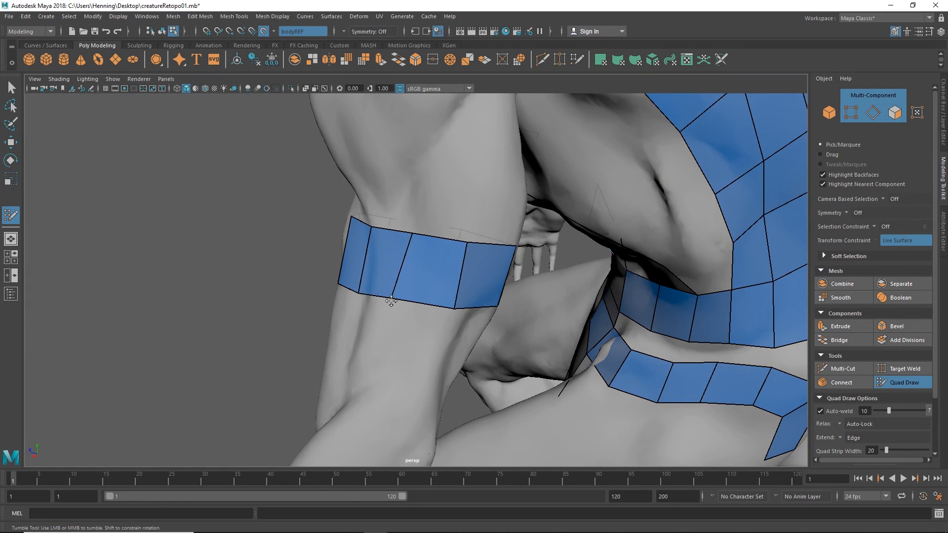
{"action": "left_click_drag", "start_coordinate": [394, 306], "coordinate": [410, 278], "text": "alt"}
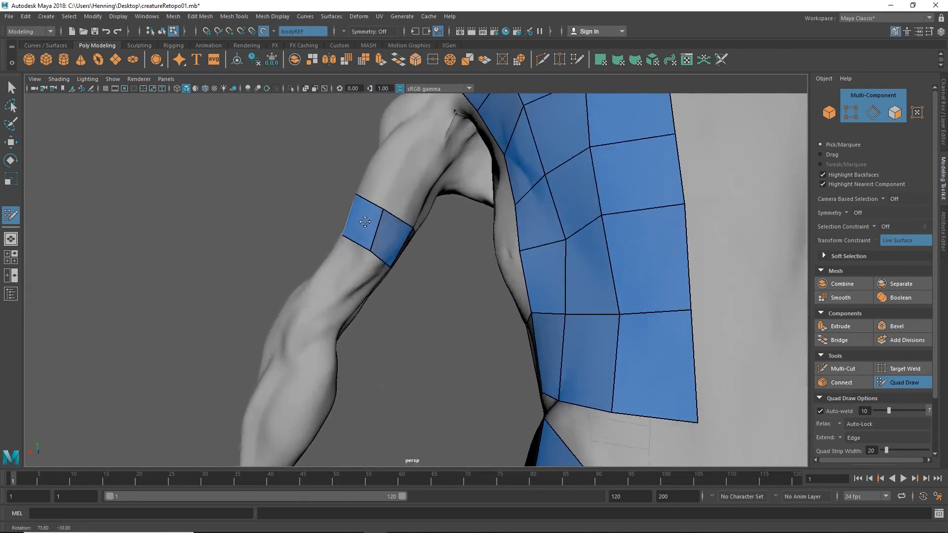
- Extend the entire lower border of the upper arm band down to just above the elbow
{"action": "right_click_drag", "start_coordinate": [410, 279], "coordinate": [411, 272], "text": "alt"}
{"action": "left_click_drag", "start_coordinate": [412, 272], "coordinate": [423, 255], "text": "alt"}
{"action": "right_click_drag", "start_coordinate": [423, 256], "coordinate": [436, 262], "text": "alt"}
{"action": "left_click_drag", "start_coordinate": [429, 289], "coordinate": [301, 261], "text": "alt"}
{"action": "middle_click_drag", "start_coordinate": [301, 261], "coordinate": [367, 209], "text": "alt"}
{"action": "key", "text": "Tab"}
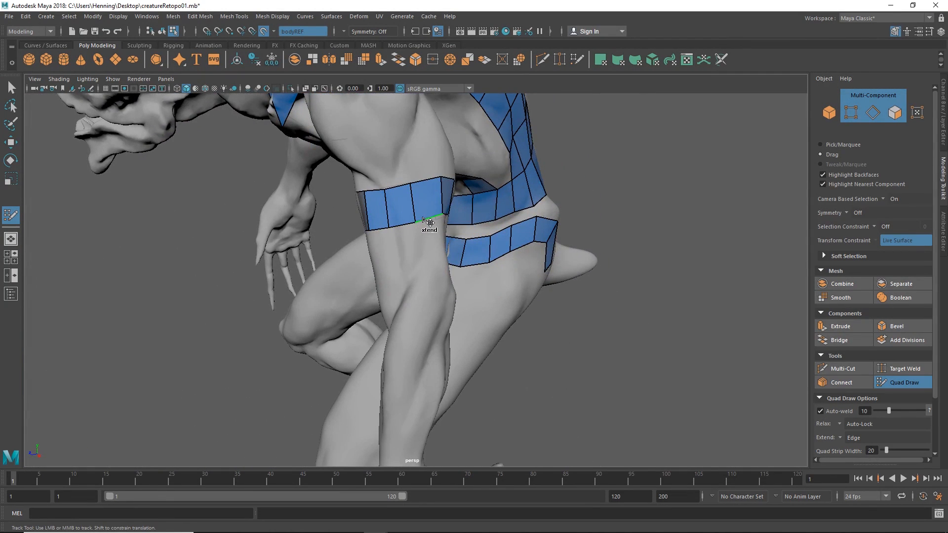
{"action": "middle_click_drag", "start_coordinate": [429, 220], "coordinate": [425, 219]}
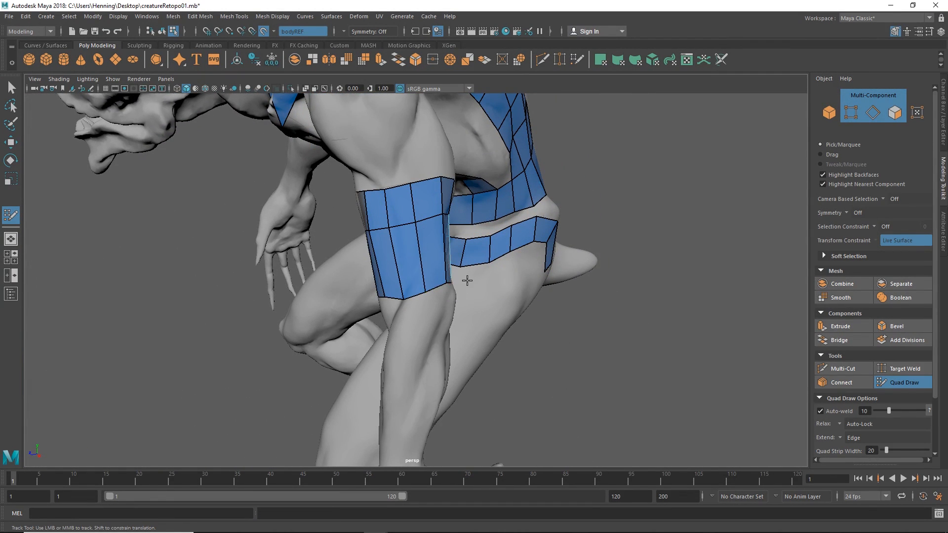
- Try to extend the arm band's lower border over the elbow, and undo that extension
{"action": "left_click_drag", "start_coordinate": [467, 279], "coordinate": [371, 275], "text": "alt"}
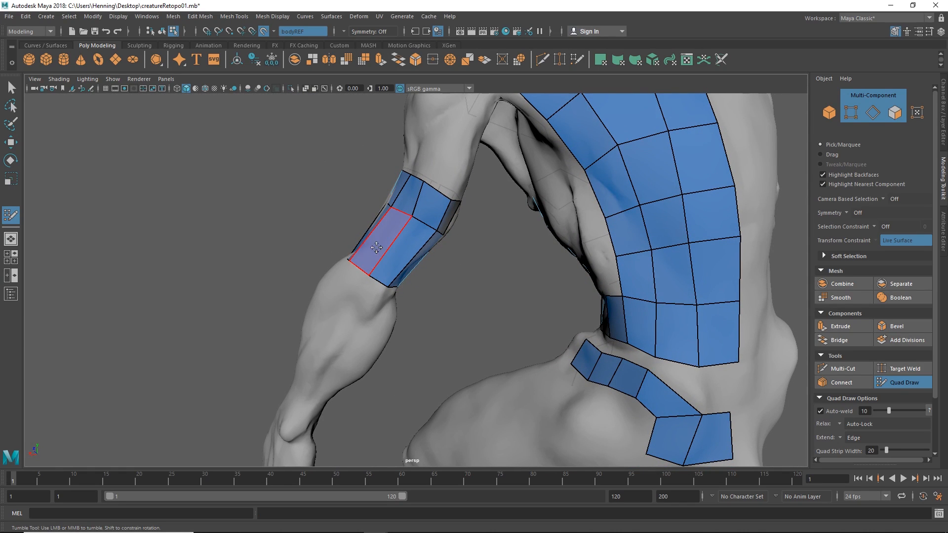
{"action": "left_click_drag", "start_coordinate": [334, 266], "coordinate": [429, 224], "text": "alt"}
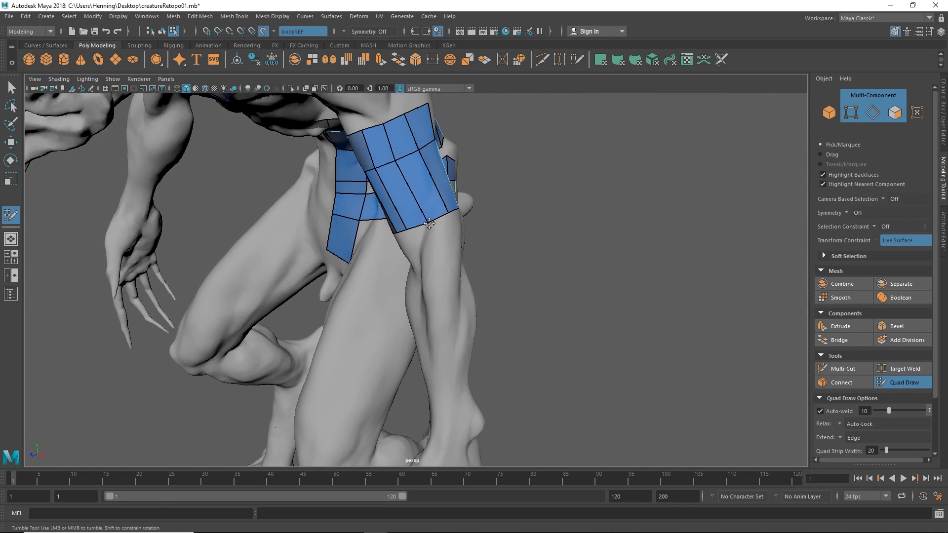
{"action": "key", "text": "Tab"}
{"action": "middle_click_drag", "start_coordinate": [442, 216], "coordinate": [462, 293]}
{"action": "left_click_drag", "start_coordinate": [420, 287], "coordinate": [474, 272], "text": "alt"}
{"action": "right_click_drag", "start_coordinate": [460, 271], "coordinate": [496, 275], "text": "alt"}
{"action": "left_click_drag", "start_coordinate": [495, 275], "coordinate": [476, 269], "text": "alt"}
{"action": "key", "text": "ctrl+z"}
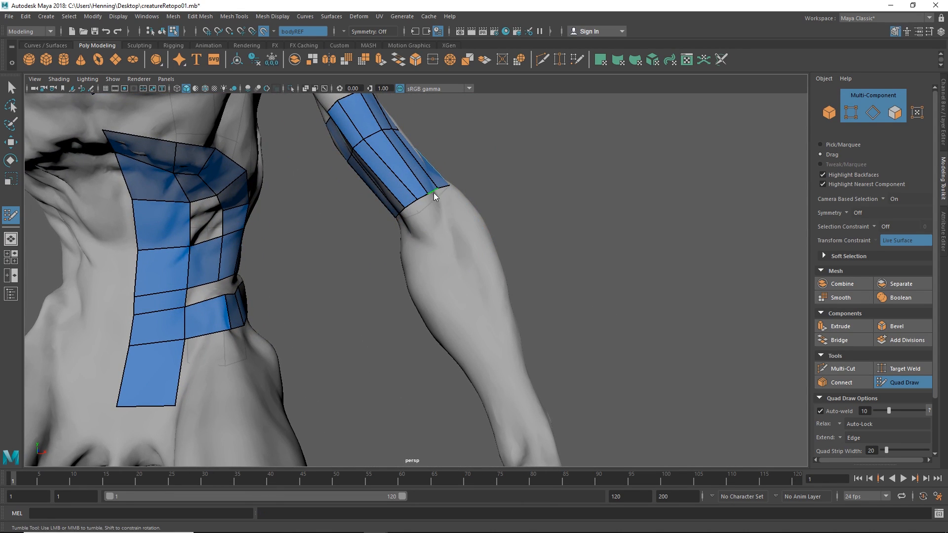
- Set Quad Draw's Extend mode to Loop and extend the arm band's whole lower border down over the elbow
{"action": "left_click_drag", "start_coordinate": [434, 195], "coordinate": [447, 226], "text": "shift"}
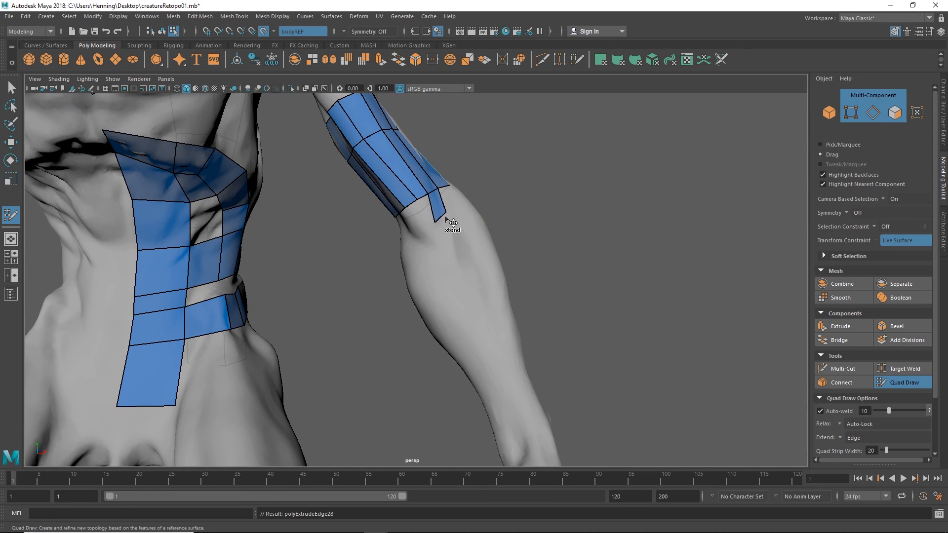
{"action": "key", "text": "ctrl+z"}
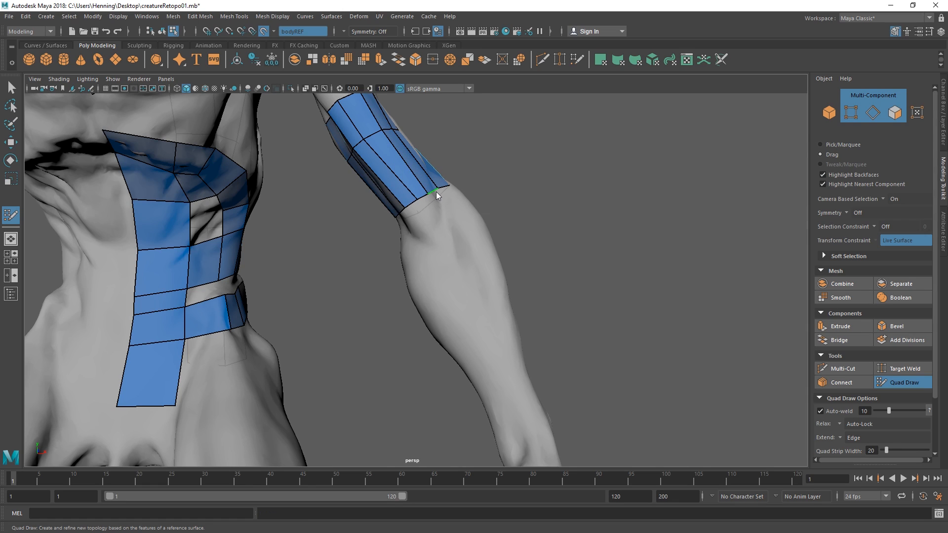
{"action": "right_click", "coordinate": [436, 192], "text": "ctrl+shift"}
{"action": "right_click_drag", "start_coordinate": [437, 195], "coordinate": [396, 244], "text": "ctrl+shift"}
{"action": "left_click_drag", "start_coordinate": [427, 201], "coordinate": [449, 236]}
{"action": "right_click_drag", "start_coordinate": [449, 237], "coordinate": [450, 238], "text": "ctrl+shift"}
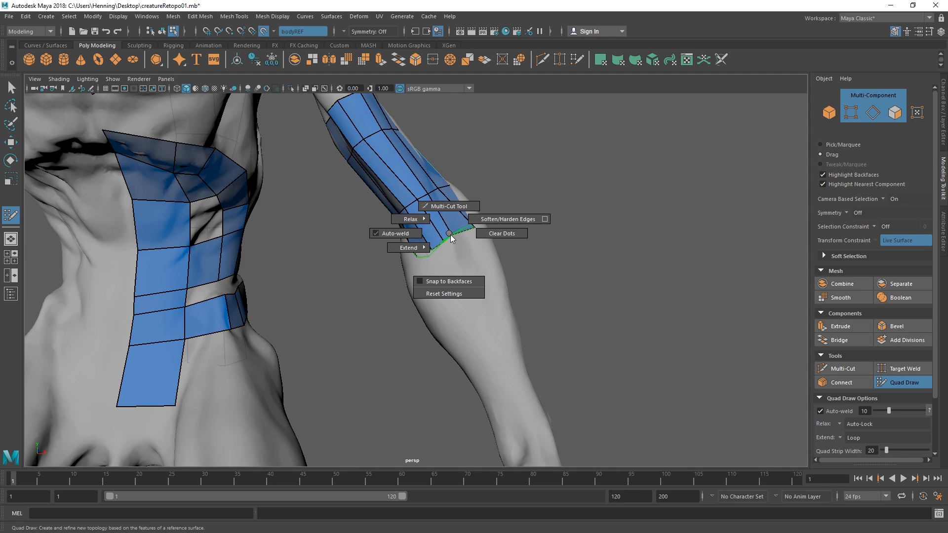
{"action": "mouse_move", "coordinate": [451, 238]}
{"action": "right_mouse_down", "text": "ctrl+shift"}
{"action": "mouse_move", "coordinate": [412, 247]}
{"action": "mouse_move", "coordinate": [458, 234]}
{"action": "right_mouse_up", "text": "ctrl+shift"}
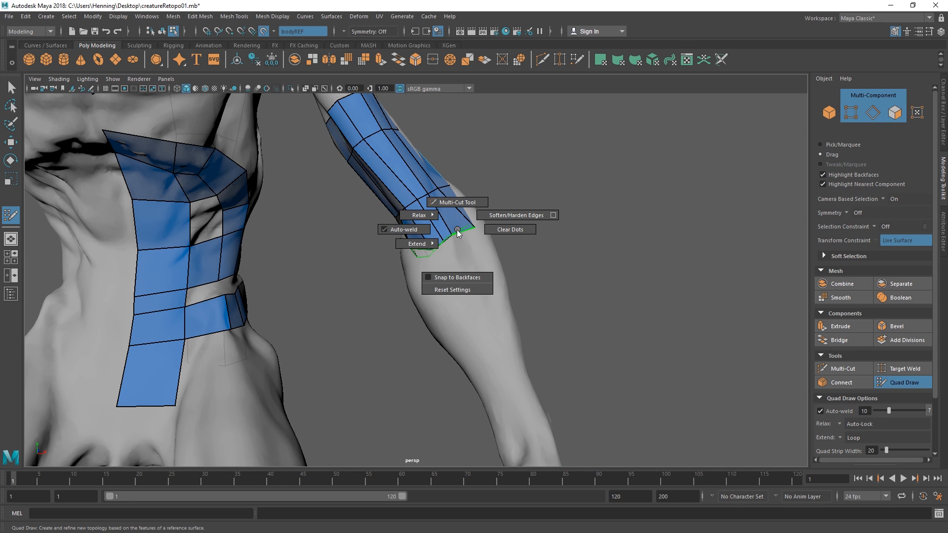
{"action": "right_click_drag", "start_coordinate": [457, 232], "coordinate": [462, 234], "text": "ctrl+shift"}
- Reposition the vertices of the band's lower border all around the elbow so they follow the sculpted arm
{"action": "left_click_drag", "start_coordinate": [502, 218], "coordinate": [406, 249], "text": "alt"}
{"action": "right_click_drag", "start_coordinate": [406, 249], "coordinate": [444, 251], "text": "alt"}
{"action": "left_click_drag", "start_coordinate": [426, 270], "coordinate": [420, 271]}
{"action": "mouse_move", "coordinate": [447, 261]}
{"action": "left_mouse_down", "text": "alt"}
{"action": "mouse_move", "coordinate": [375, 235]}
{"action": "mouse_move", "coordinate": [282, 235]}
{"action": "left_mouse_up", "text": "alt"}
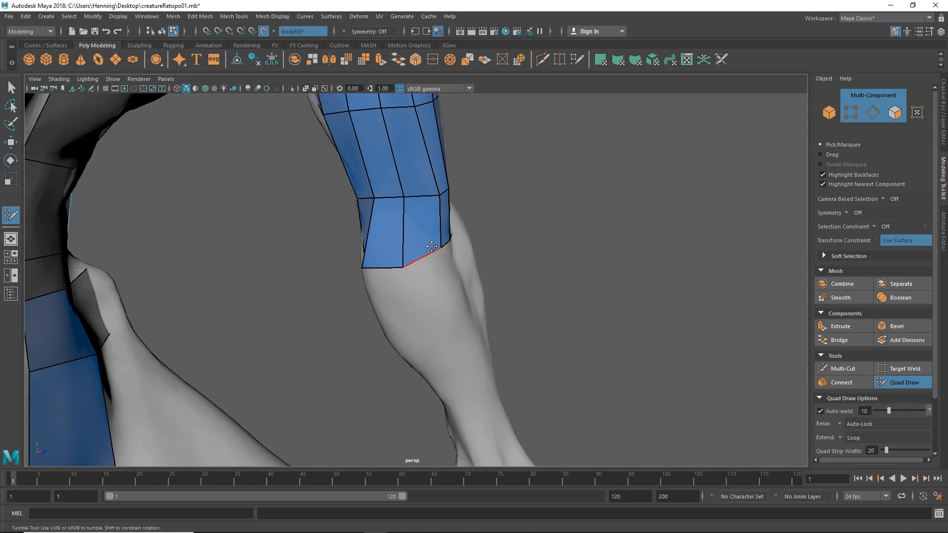
{"action": "left_click_drag", "start_coordinate": [440, 259], "coordinate": [450, 235], "text": "alt"}
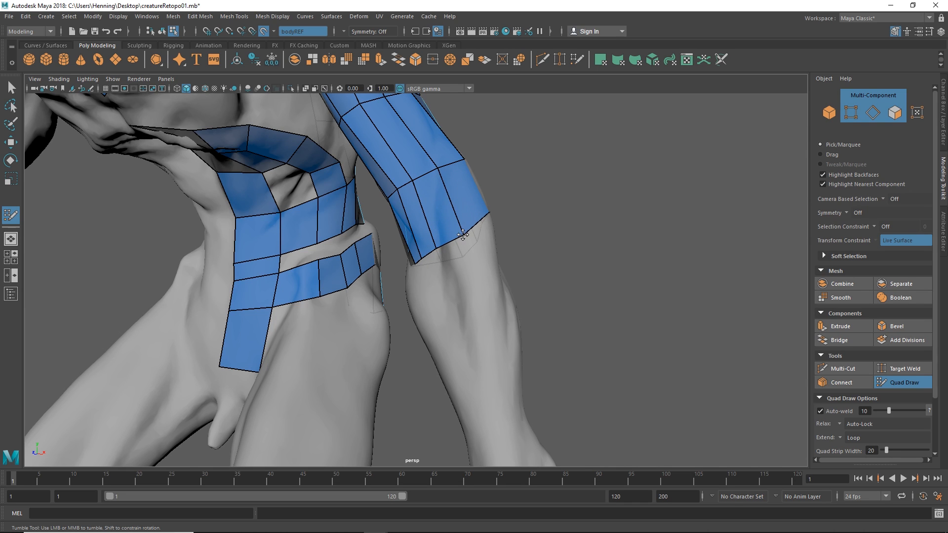
{"action": "left_click_drag", "start_coordinate": [463, 235], "coordinate": [428, 258], "text": "alt"}
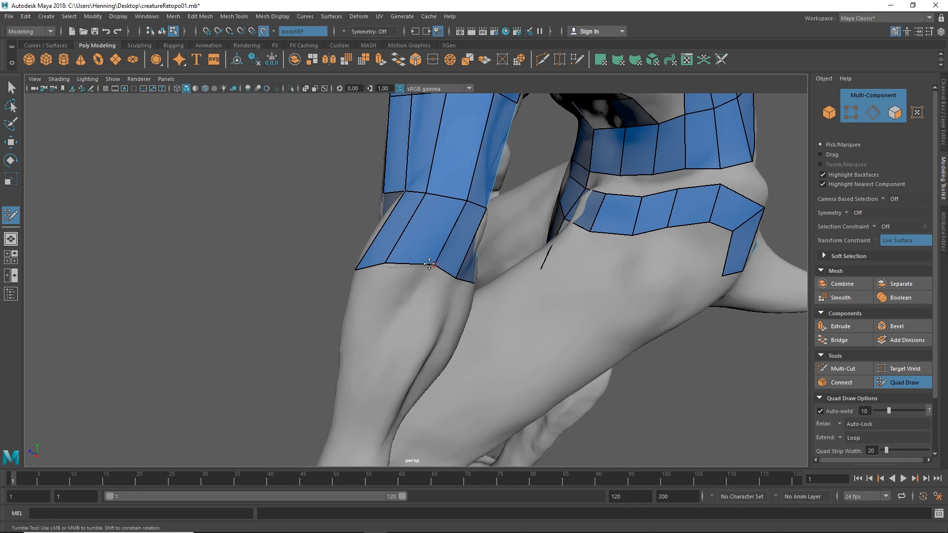
{"action": "left_click_drag", "start_coordinate": [448, 262], "coordinate": [494, 269], "text": "alt"}
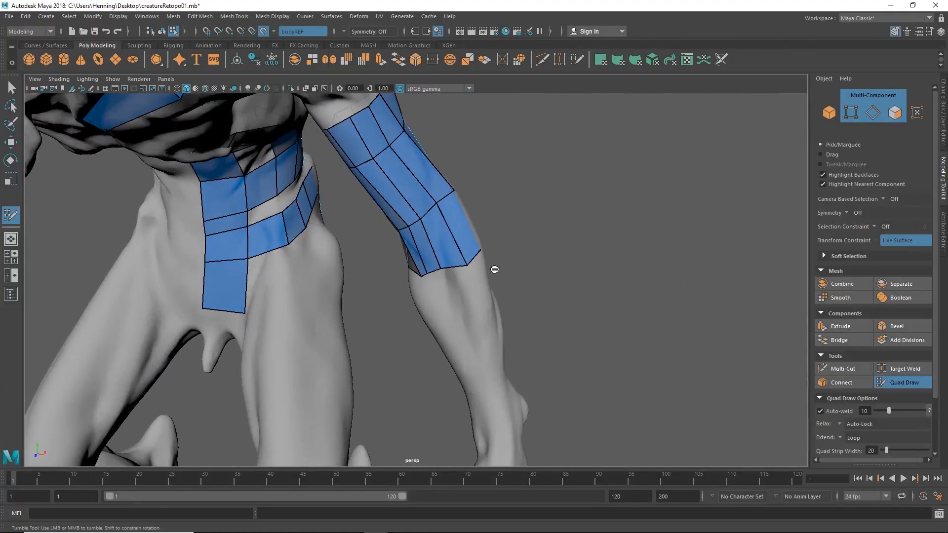
{"action": "mouse_move", "coordinate": [434, 275]}
{"action": "left_mouse_down", "text": "alt"}
{"action": "mouse_move", "coordinate": [482, 265]}
{"action": "mouse_move", "coordinate": [440, 257]}
{"action": "mouse_move", "coordinate": [435, 213]}
{"action": "mouse_move", "coordinate": [426, 272]}
{"action": "mouse_move", "coordinate": [400, 204]}
{"action": "mouse_move", "coordinate": [438, 207]}
{"action": "mouse_move", "coordinate": [380, 275]}
{"action": "left_mouse_up", "text": "alt"}
- Extend the entire lower border from the elbow down along the forearm and adjust its vertices around the arm
{"action": "right_click_drag", "start_coordinate": [380, 275], "coordinate": [409, 341], "text": "alt"}
{"action": "middle_click_drag", "start_coordinate": [409, 341], "coordinate": [408, 275], "text": "alt"}
{"action": "left_click_drag", "start_coordinate": [408, 275], "coordinate": [379, 350], "text": "alt"}
{"action": "left_click_drag", "start_coordinate": [367, 332], "coordinate": [405, 300], "text": "alt"}
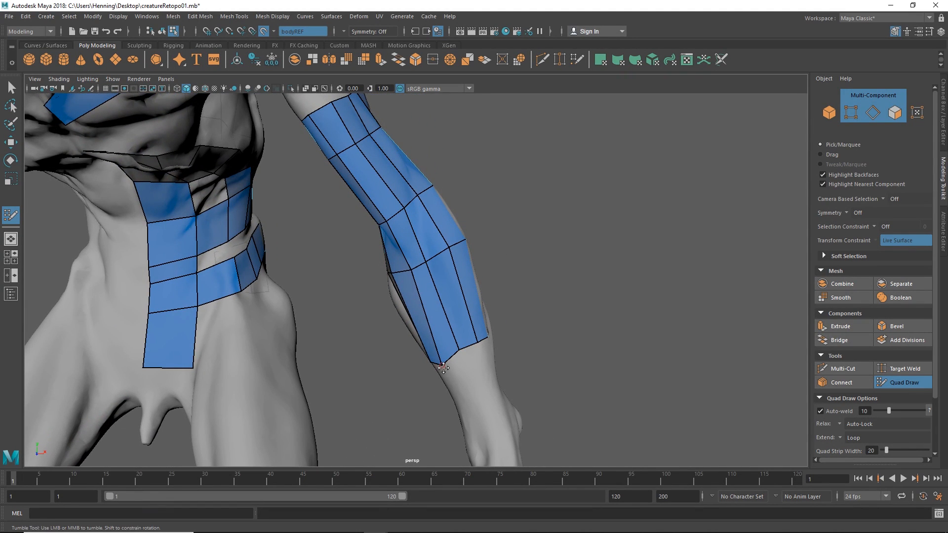
{"action": "left_click_drag", "start_coordinate": [501, 308], "coordinate": [327, 275], "text": "alt"}
{"action": "right_click_drag", "start_coordinate": [328, 275], "coordinate": [407, 320], "text": "alt"}
{"action": "left_click_drag", "start_coordinate": [406, 320], "coordinate": [399, 299], "text": "alt"}
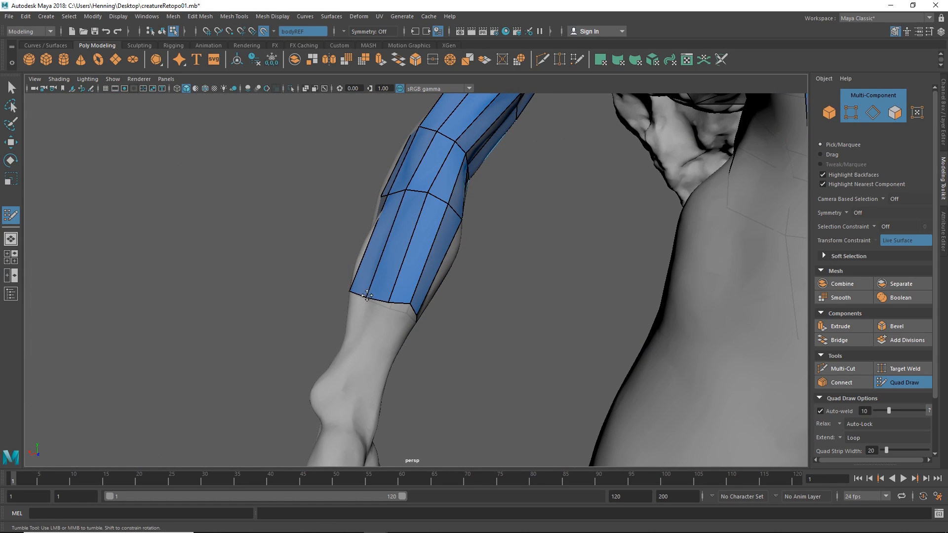
- Extend the forearm's entire lower border down to the wrist as another closed band
{"action": "left_click_drag", "start_coordinate": [387, 298], "coordinate": [481, 294], "text": "alt"}
{"action": "right_click_drag", "start_coordinate": [473, 287], "coordinate": [474, 254], "text": "alt"}
{"action": "left_click_drag", "start_coordinate": [474, 254], "coordinate": [366, 315], "text": "alt"}
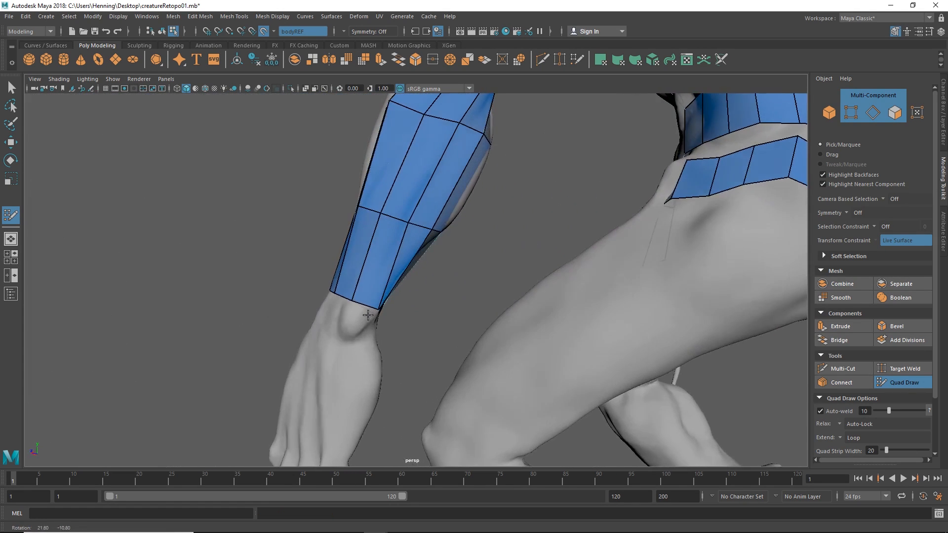
{"action": "middle_click_drag", "start_coordinate": [421, 209], "coordinate": [434, 265], "text": "alt"}
{"action": "left_click_drag", "start_coordinate": [434, 265], "coordinate": [508, 260], "text": "alt"}
{"action": "right_click_drag", "start_coordinate": [454, 232], "coordinate": [418, 215], "text": "alt"}
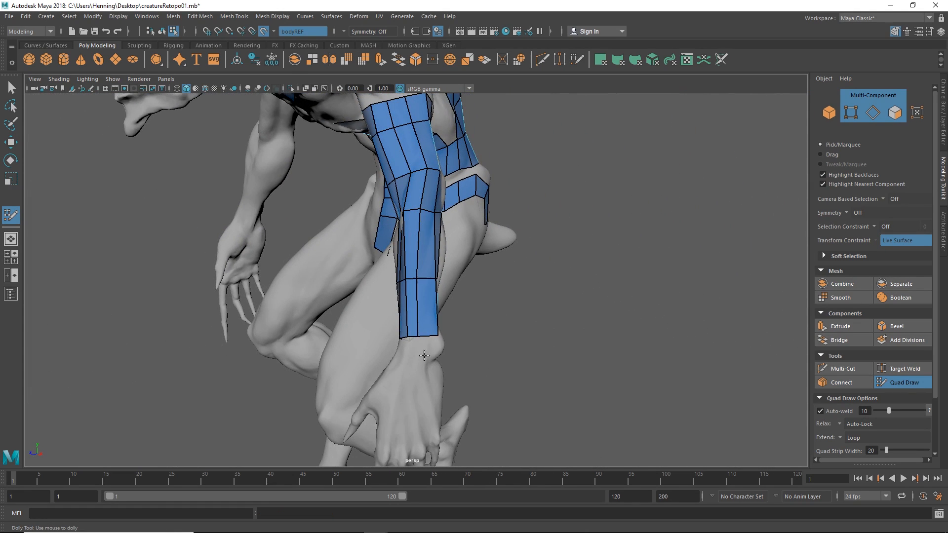
- Insert edge loops around the forearm to split its long bands into shorter, more even quads
{"action": "left_click_drag", "start_coordinate": [420, 336], "coordinate": [451, 352], "text": "alt"}
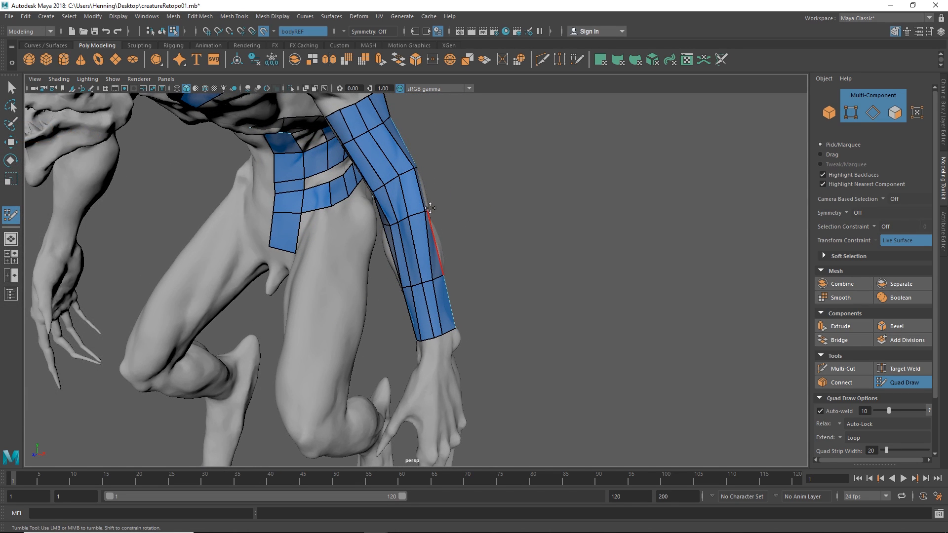
{"action": "left_click_drag", "start_coordinate": [422, 273], "coordinate": [478, 285], "text": "alt"}
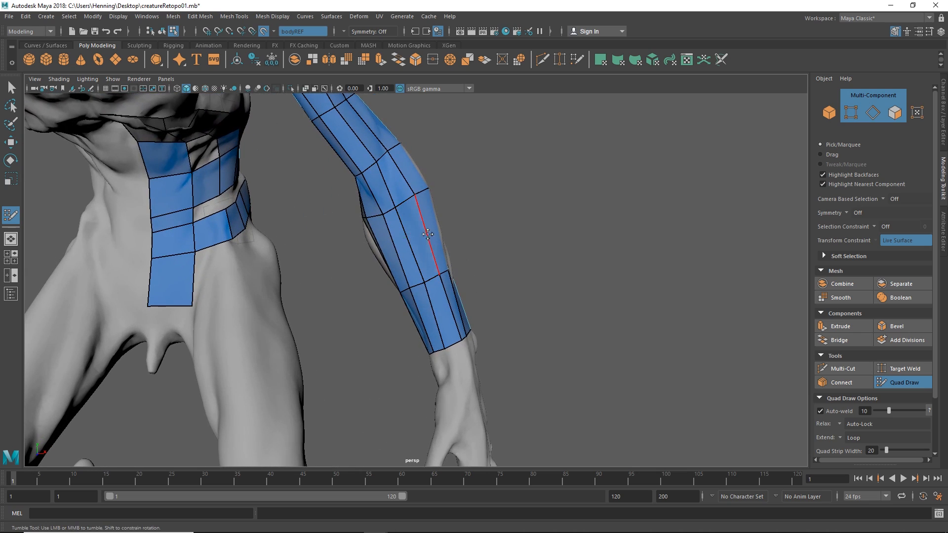
{"action": "left_click_drag", "start_coordinate": [437, 248], "coordinate": [582, 258], "text": "alt"}
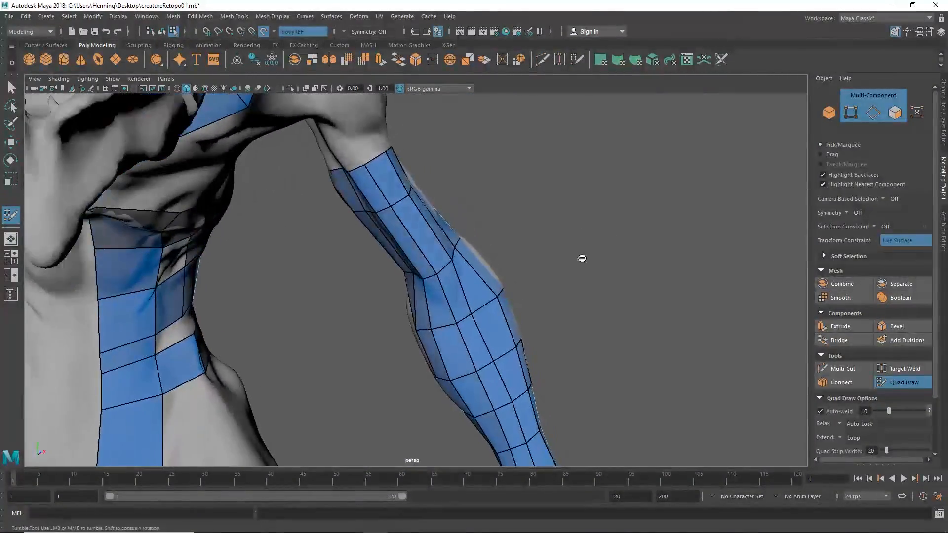
{"action": "middle_click_drag", "start_coordinate": [582, 258], "coordinate": [562, 228], "text": "alt"}
{"action": "left_click_drag", "start_coordinate": [446, 232], "coordinate": [405, 260], "text": "alt"}
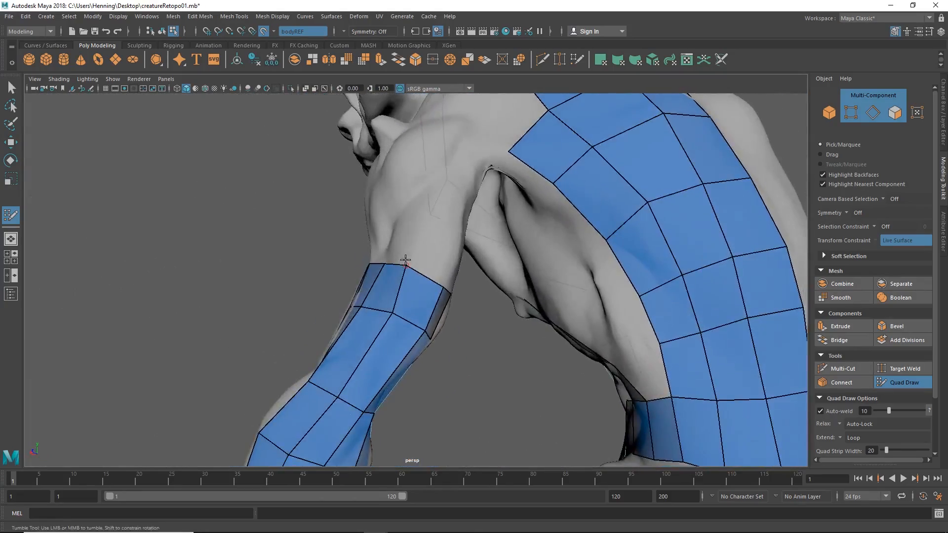
{"action": "left_click_drag", "start_coordinate": [448, 282], "coordinate": [385, 305], "text": "alt"}
{"action": "right_click_drag", "start_coordinate": [385, 305], "coordinate": [405, 271], "text": "alt"}
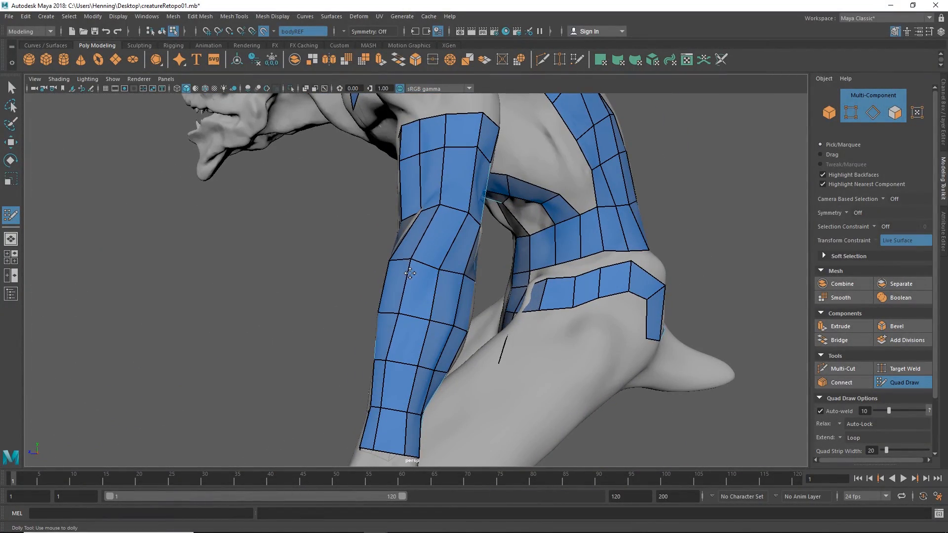
- Reposition the lower border vertices around the wrist so the edge runs evenly above the wrist bone
{"action": "middle_click_drag", "start_coordinate": [395, 377], "coordinate": [413, 291], "text": "alt"}
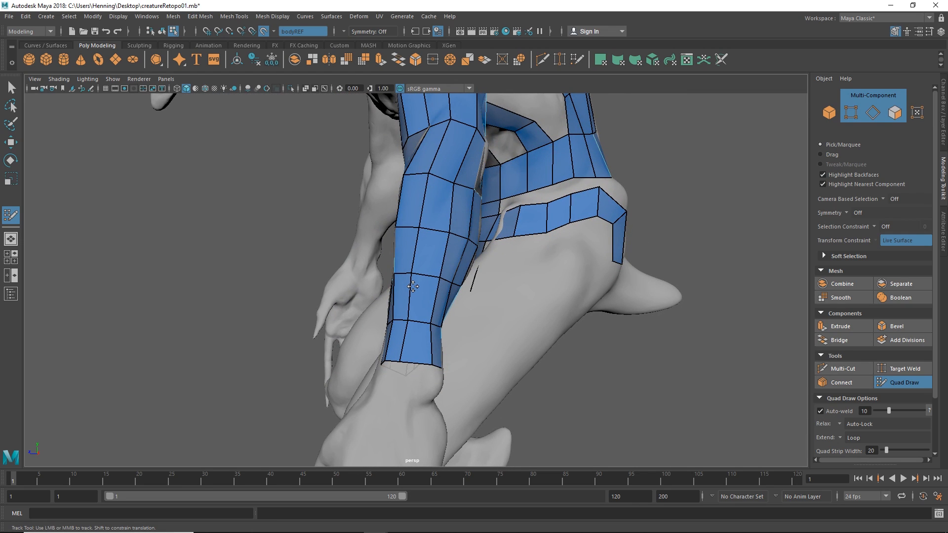
{"action": "left_click_drag", "start_coordinate": [430, 282], "coordinate": [346, 296], "text": "alt"}
{"action": "middle_click_drag", "start_coordinate": [346, 296], "coordinate": [371, 324], "text": "alt"}
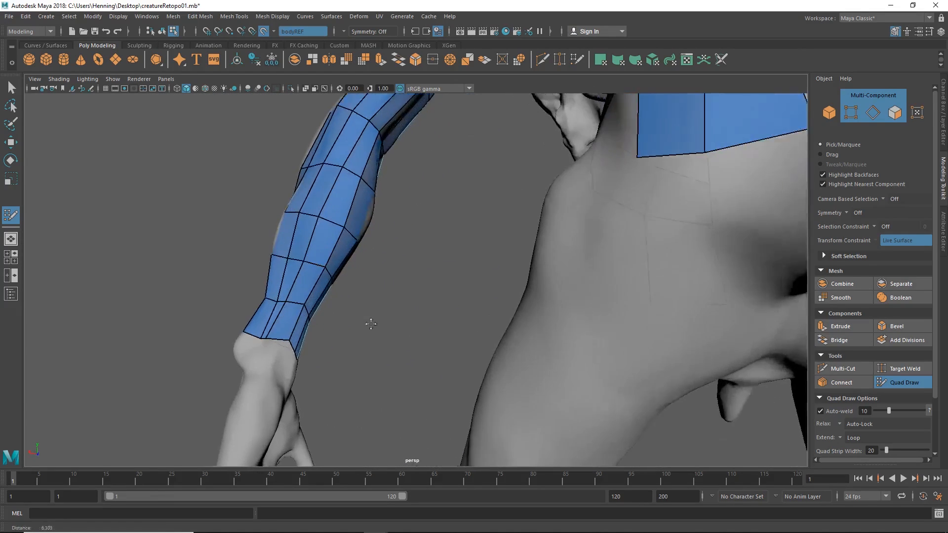
{"action": "right_click_drag", "start_coordinate": [371, 324], "coordinate": [400, 282], "text": "alt"}
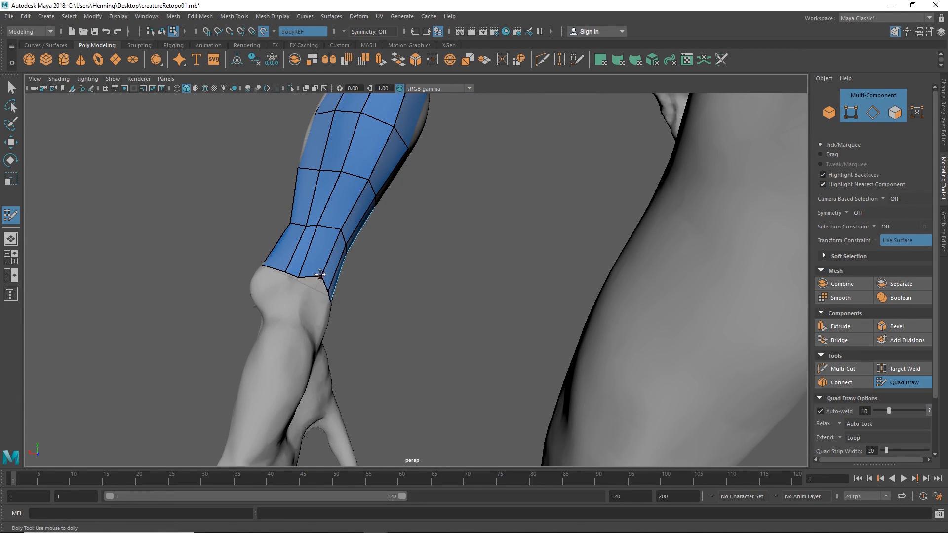
{"action": "left_click_drag", "start_coordinate": [320, 275], "coordinate": [460, 311]}
{"action": "middle_click_drag", "start_coordinate": [459, 311], "coordinate": [413, 274], "text": "alt"}
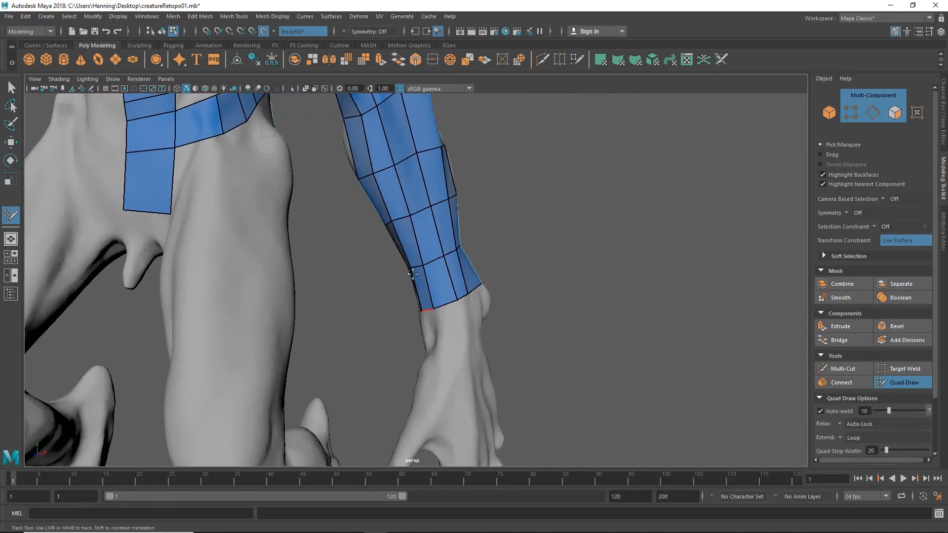
{"action": "left_click_drag", "start_coordinate": [412, 274], "coordinate": [446, 285], "text": "alt"}
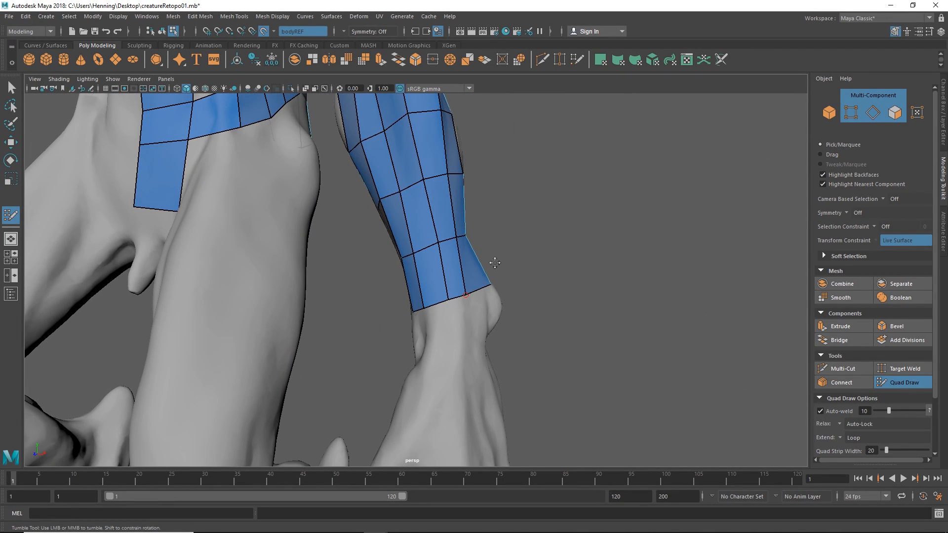
{"action": "left_click_drag", "start_coordinate": [495, 263], "coordinate": [386, 267], "text": "alt"}
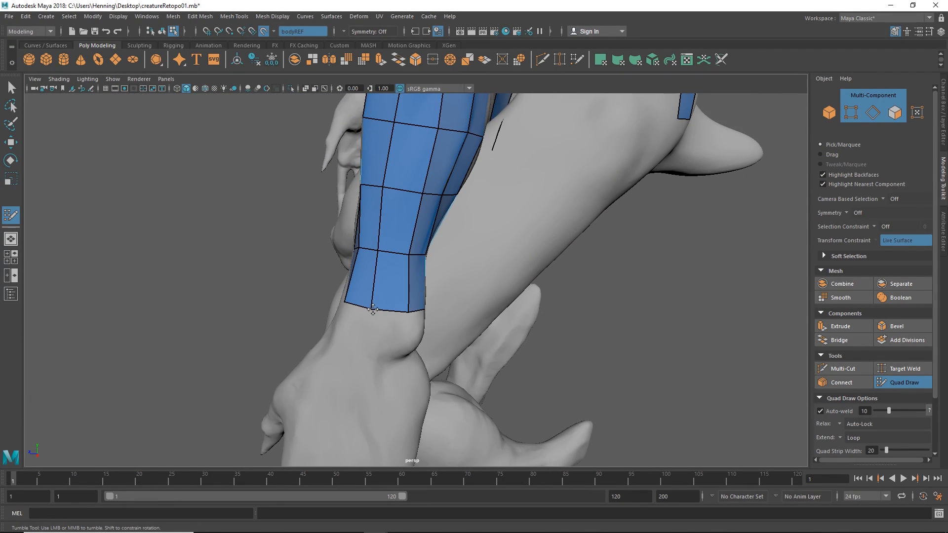
{"action": "left_click_drag", "start_coordinate": [373, 309], "coordinate": [453, 306], "text": "alt"}
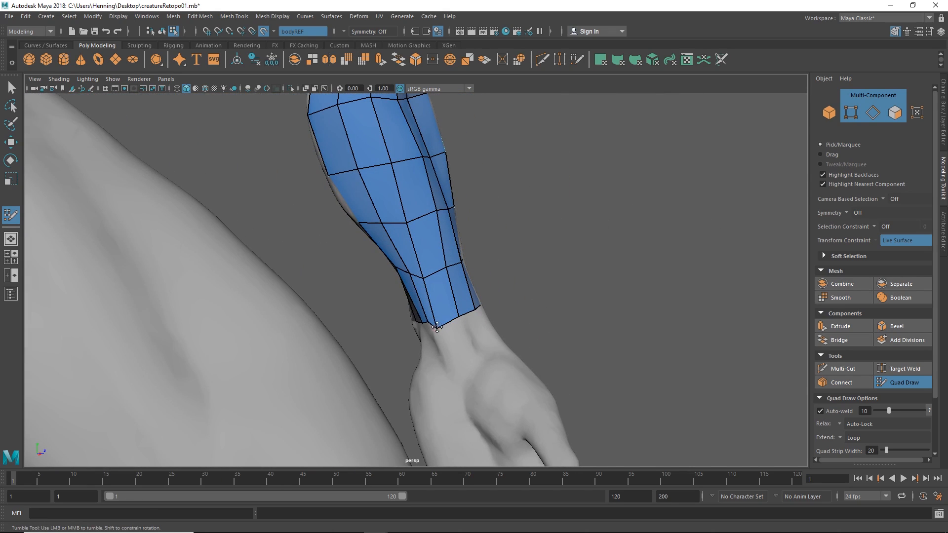
- Relax the quads on the forearm and wrist to even out their spacing, and save the scene
{"action": "right_click_drag", "start_coordinate": [444, 310], "coordinate": [353, 222], "text": "alt"}
{"action": "left_click_drag", "start_coordinate": [353, 222], "coordinate": [392, 272], "text": "alt"}
{"action": "middle_click_drag", "start_coordinate": [393, 271], "coordinate": [385, 245], "text": "alt"}
{"action": "left_click_drag", "start_coordinate": [385, 245], "coordinate": [427, 215], "text": "alt"}
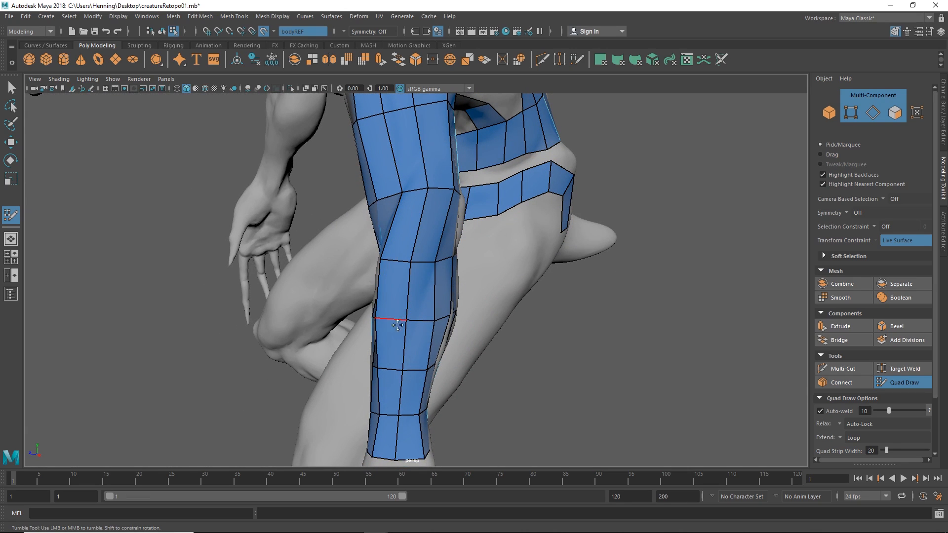
{"action": "left_click_drag", "start_coordinate": [389, 360], "coordinate": [419, 315], "text": "alt"}
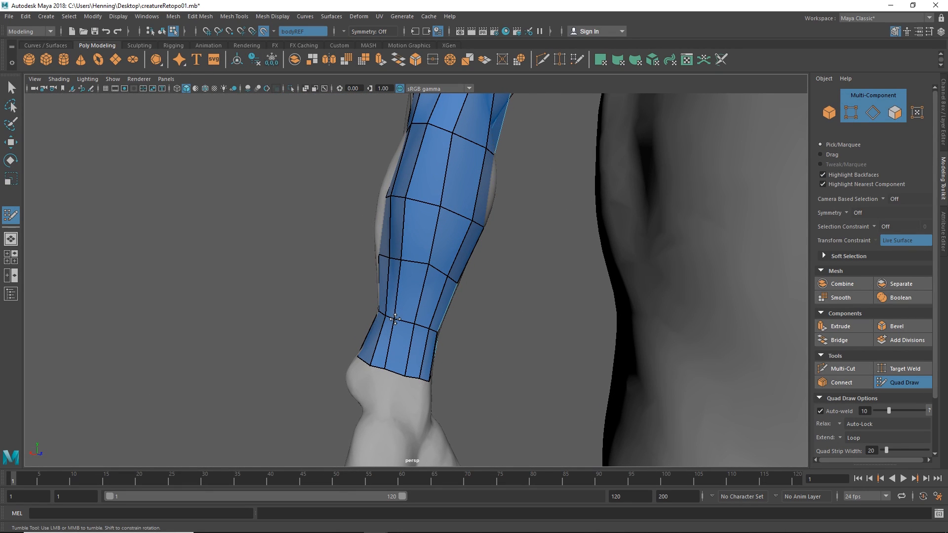
{"action": "right_click_drag", "start_coordinate": [402, 305], "coordinate": [404, 317], "text": "alt"}
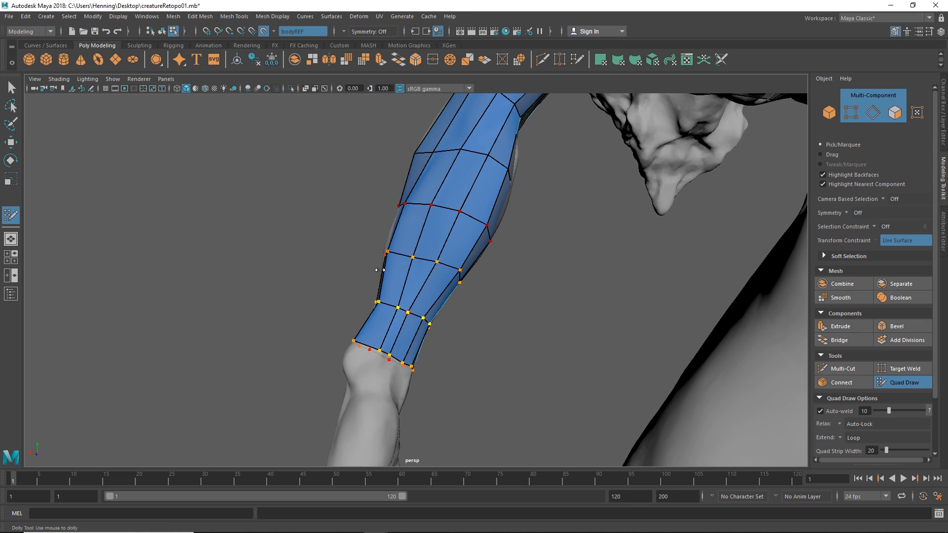
{"action": "left_click_drag", "start_coordinate": [414, 315], "coordinate": [409, 313], "text": "shift"}
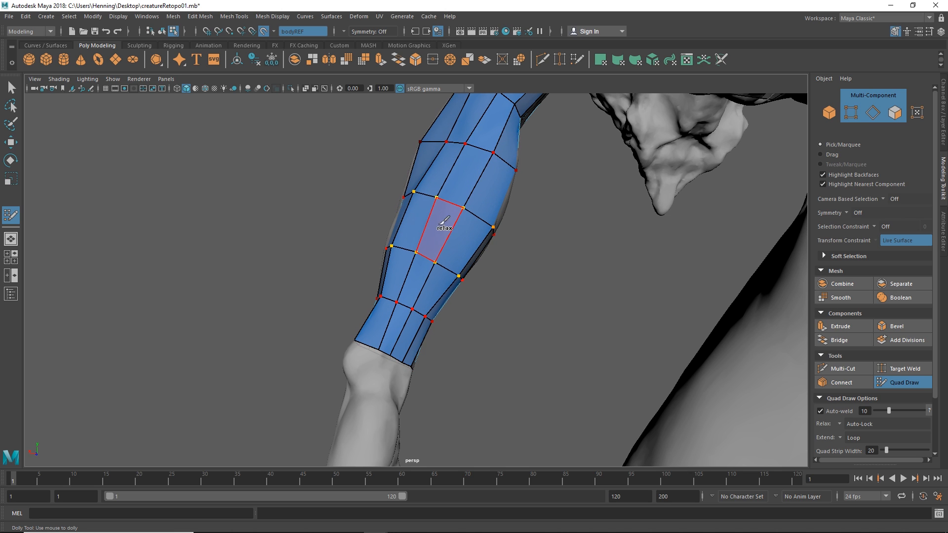
{"action": "left_click_drag", "start_coordinate": [442, 246], "coordinate": [408, 334], "text": "alt"}
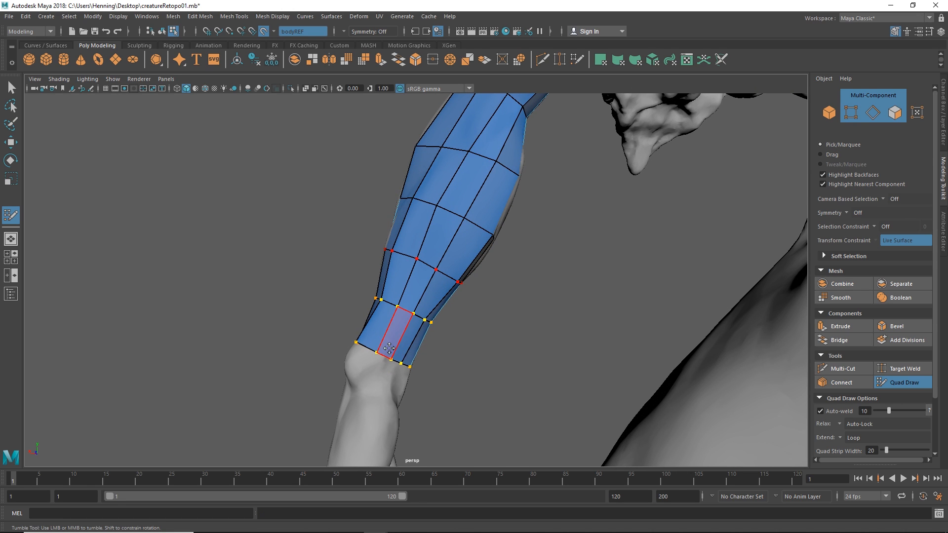
{"action": "left_click_drag", "start_coordinate": [390, 348], "coordinate": [486, 355], "text": "alt"}
{"action": "left_click_drag", "start_coordinate": [413, 352], "coordinate": [409, 256], "text": "alt"}
{"action": "key", "text": "ctrl+s"}
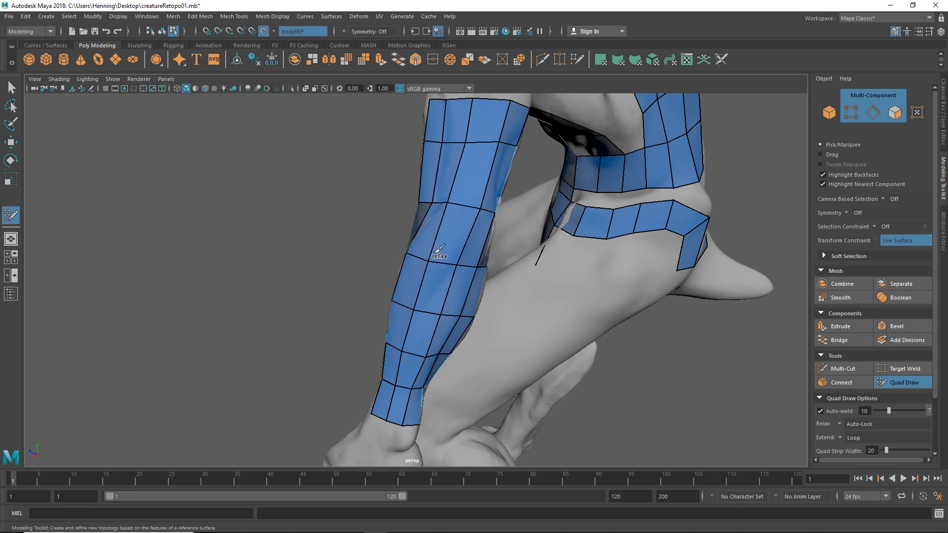
- Insert additional edge loops around the elbow to add bend resolution to the arm mesh
{"action": "mouse_move", "coordinate": [428, 271]}
{"action": "left_mouse_down", "text": "alt"}
{"action": "mouse_move", "coordinate": [478, 255]}
{"action": "mouse_move", "coordinate": [403, 296]}
{"action": "mouse_move", "coordinate": [419, 277]}
{"action": "mouse_move", "coordinate": [571, 206]}
{"action": "mouse_move", "coordinate": [473, 254]}
{"action": "mouse_move", "coordinate": [463, 243]}
{"action": "mouse_move", "coordinate": [523, 239]}
{"action": "mouse_move", "coordinate": [478, 322]}
{"action": "mouse_move", "coordinate": [462, 276]}
{"action": "mouse_move", "coordinate": [379, 264]}
{"action": "left_mouse_up", "text": "alt"}
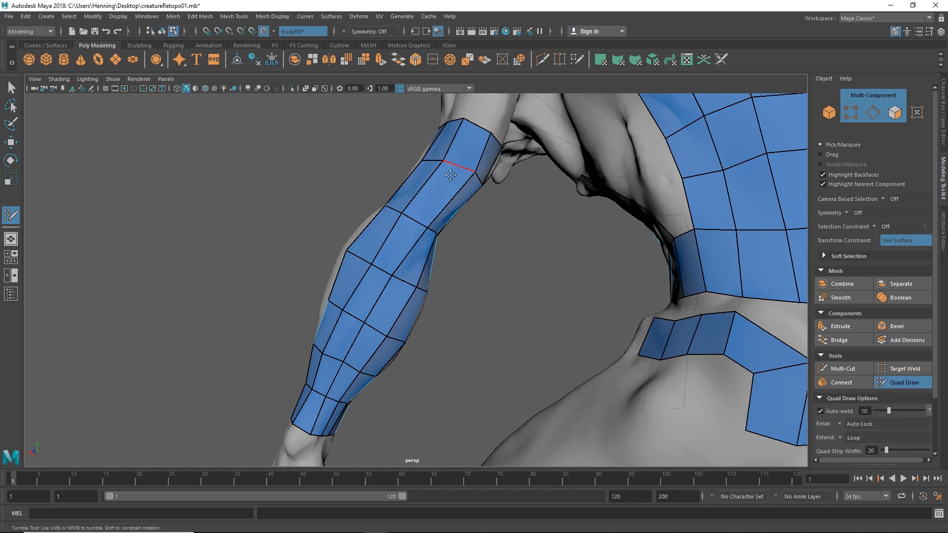
{"action": "mouse_move", "coordinate": [450, 175]}
{"action": "left_mouse_down", "text": "alt"}
{"action": "mouse_move", "coordinate": [582, 227]}
{"action": "mouse_move", "coordinate": [436, 246]}
{"action": "mouse_move", "coordinate": [540, 205]}
{"action": "mouse_move", "coordinate": [609, 210]}
{"action": "mouse_move", "coordinate": [463, 282]}
{"action": "mouse_move", "coordinate": [453, 260]}
{"action": "mouse_move", "coordinate": [444, 292]}
{"action": "mouse_move", "coordinate": [417, 277]}
{"action": "mouse_move", "coordinate": [422, 298]}
{"action": "left_mouse_up", "text": "alt"}
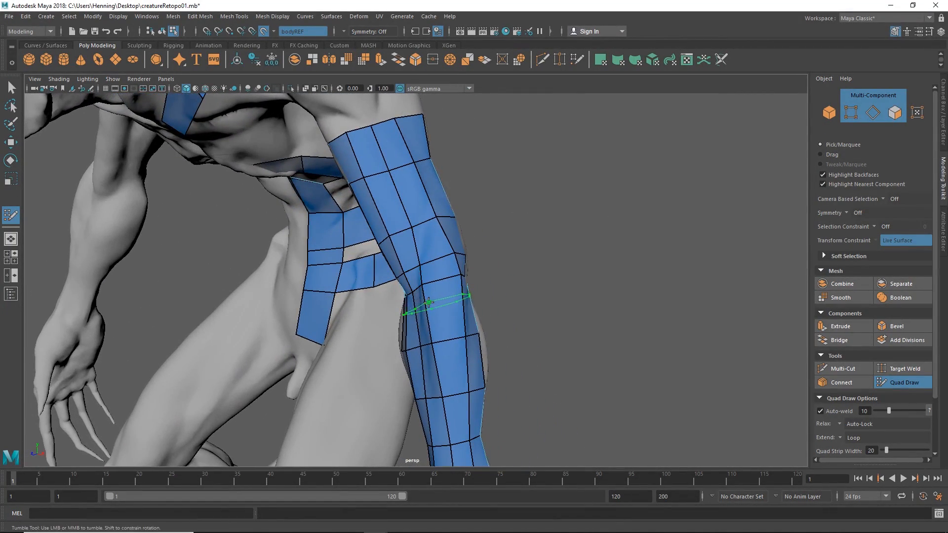
{"action": "left_click_drag", "start_coordinate": [490, 297], "coordinate": [423, 244], "text": "alt"}
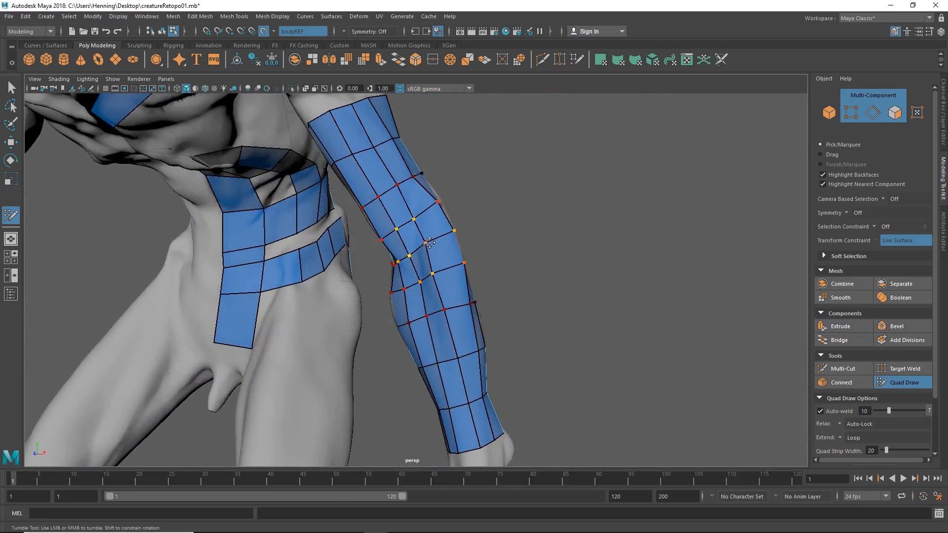
- Relax the quads around the elbow and upper forearm to even out the newly inserted edge loops
{"action": "mouse_move", "coordinate": [429, 243]}
{"action": "left_mouse_down", "text": "alt"}
{"action": "mouse_move", "coordinate": [499, 201]}
{"action": "mouse_move", "coordinate": [481, 232]}
{"action": "mouse_move", "coordinate": [401, 230]}
{"action": "mouse_move", "coordinate": [411, 242]}
{"action": "left_mouse_up", "text": "alt"}
{"action": "middle_click_drag", "start_coordinate": [410, 242], "coordinate": [434, 311], "text": "alt"}
{"action": "left_click_drag", "start_coordinate": [434, 311], "coordinate": [403, 251], "text": "alt"}
{"action": "right_click_drag", "start_coordinate": [403, 250], "coordinate": [428, 275], "text": "alt"}
{"action": "middle_click_drag", "start_coordinate": [438, 302], "coordinate": [424, 222], "text": "alt"}
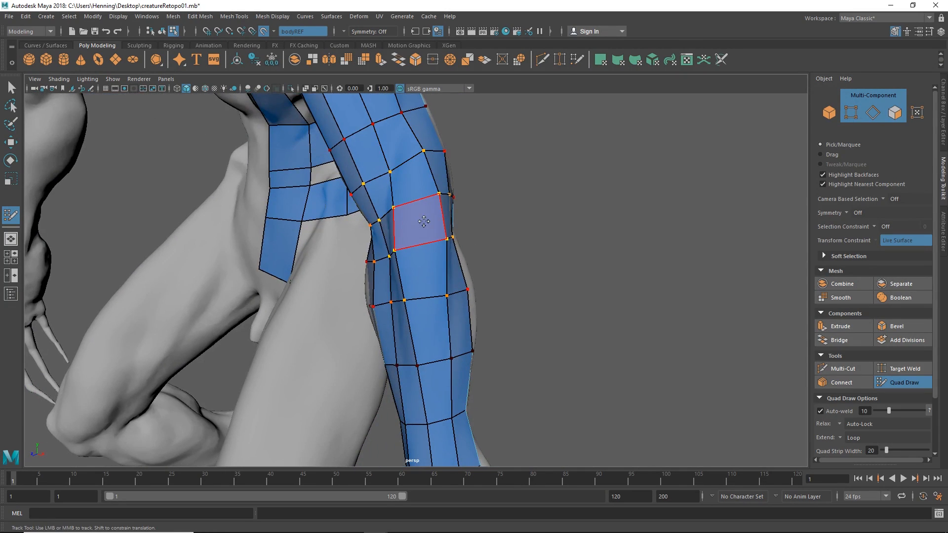
{"action": "left_click_drag", "start_coordinate": [466, 210], "coordinate": [393, 245], "text": "alt"}
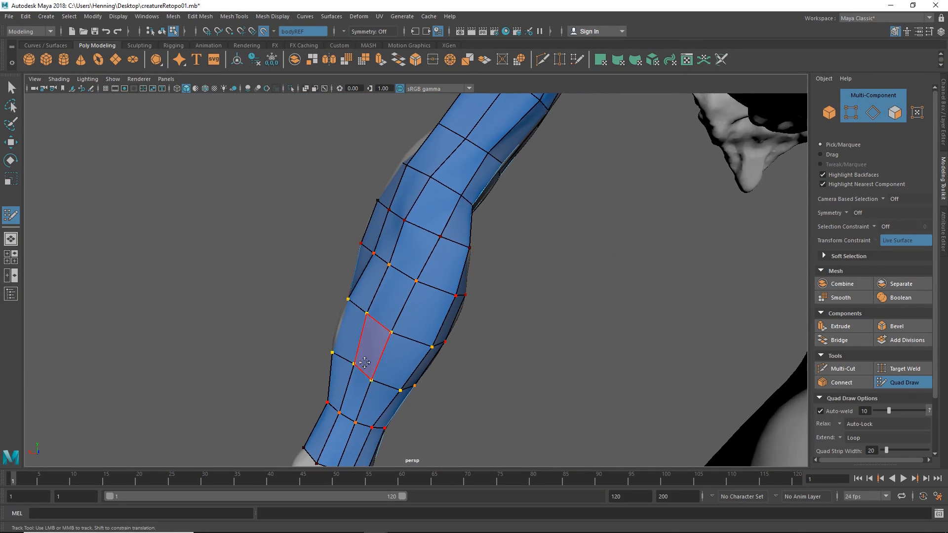
- Try to extend the border edges at the top of the upper arm toward the shoulder
{"action": "left_click_drag", "start_coordinate": [363, 339], "coordinate": [266, 265], "text": "alt"}
{"action": "left_click_drag", "start_coordinate": [376, 211], "coordinate": [413, 285], "text": "alt"}
{"action": "left_click", "coordinate": [413, 303]}
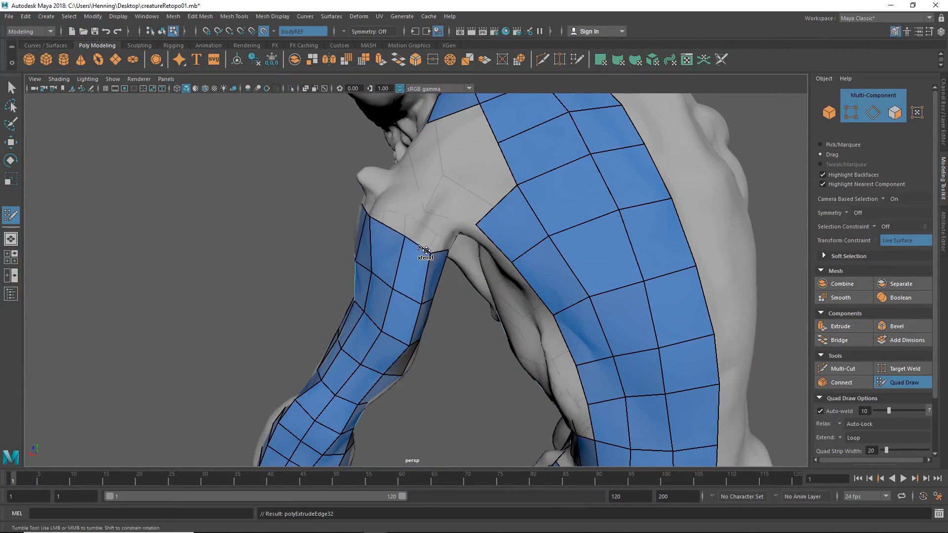
{"action": "key", "text": "ctrl+z"}
- Set Quad Draw's Extend mode to Edge and extend a quad strip from the upper ribs to the front of the armpit
{"action": "right_click_drag", "start_coordinate": [420, 269], "coordinate": [420, 239], "text": "alt"}
{"action": "left_click_drag", "start_coordinate": [419, 239], "coordinate": [582, 197], "text": "alt"}
{"action": "middle_click_drag", "start_coordinate": [429, 271], "coordinate": [405, 148], "text": "alt"}
{"action": "right_click_drag", "start_coordinate": [405, 148], "coordinate": [488, 231], "text": "alt"}
{"action": "left_click_drag", "start_coordinate": [489, 230], "coordinate": [422, 232], "text": "alt"}
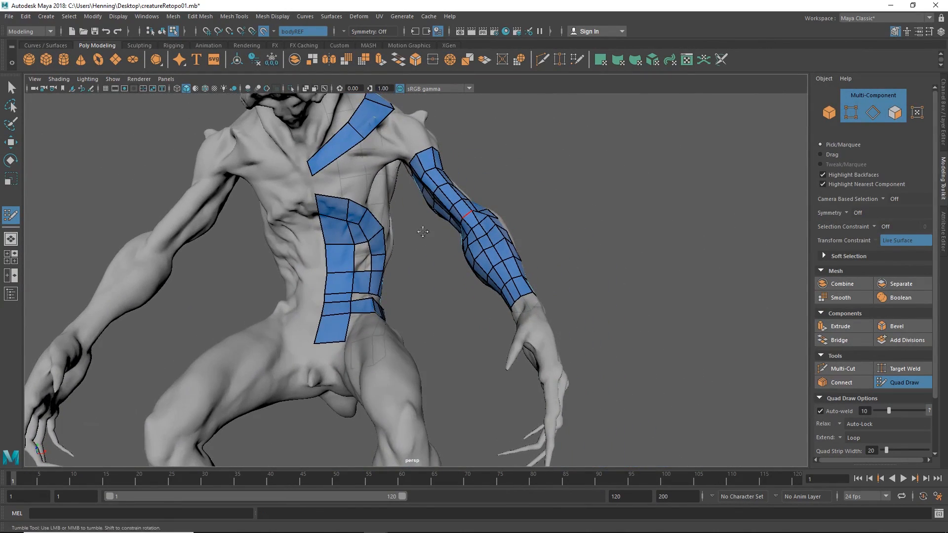
{"action": "right_click_drag", "start_coordinate": [402, 237], "coordinate": [336, 282]}
{"action": "left_click_drag", "start_coordinate": [337, 282], "coordinate": [399, 280], "text": "alt"}
{"action": "right_click_drag", "start_coordinate": [399, 280], "coordinate": [396, 260], "text": "alt"}
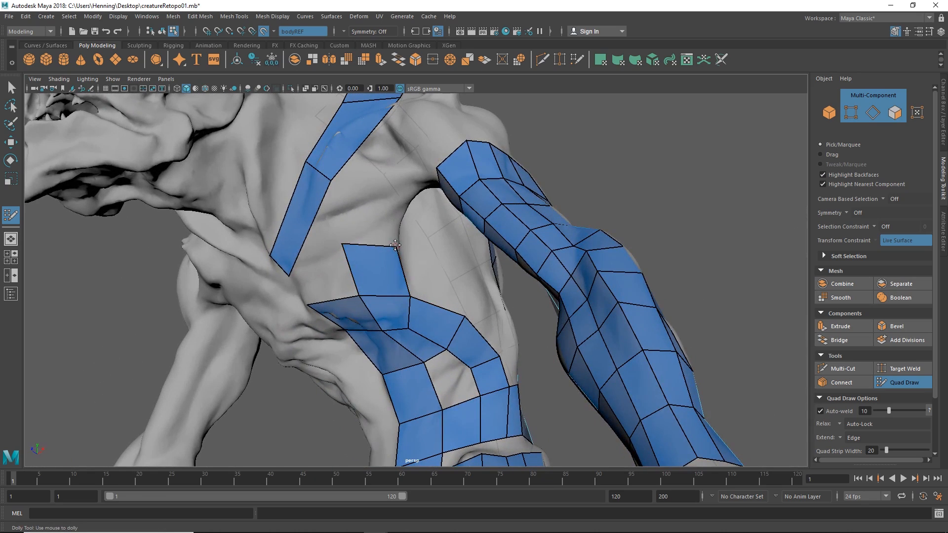
{"action": "left_click_drag", "start_coordinate": [353, 246], "coordinate": [382, 256], "text": "alt"}
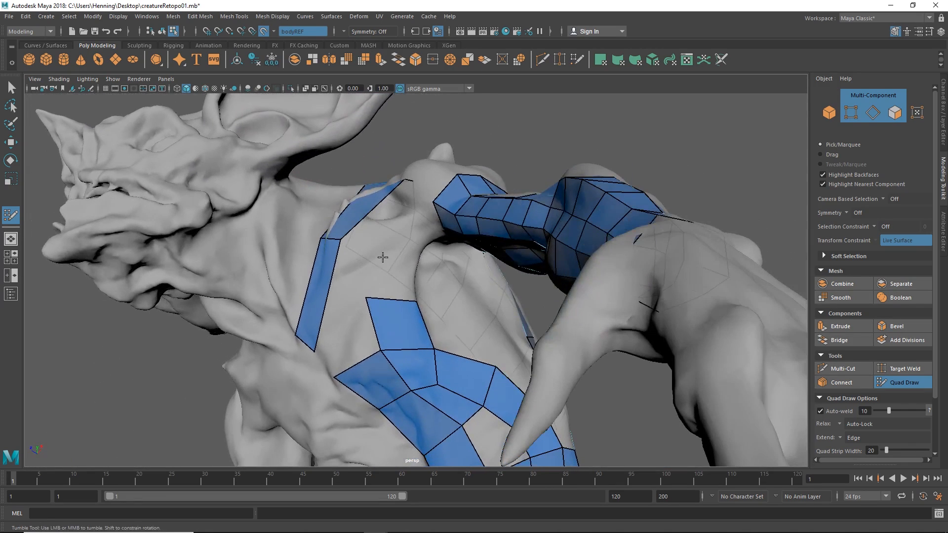
{"action": "left_click_drag", "start_coordinate": [398, 302], "coordinate": [395, 247]}
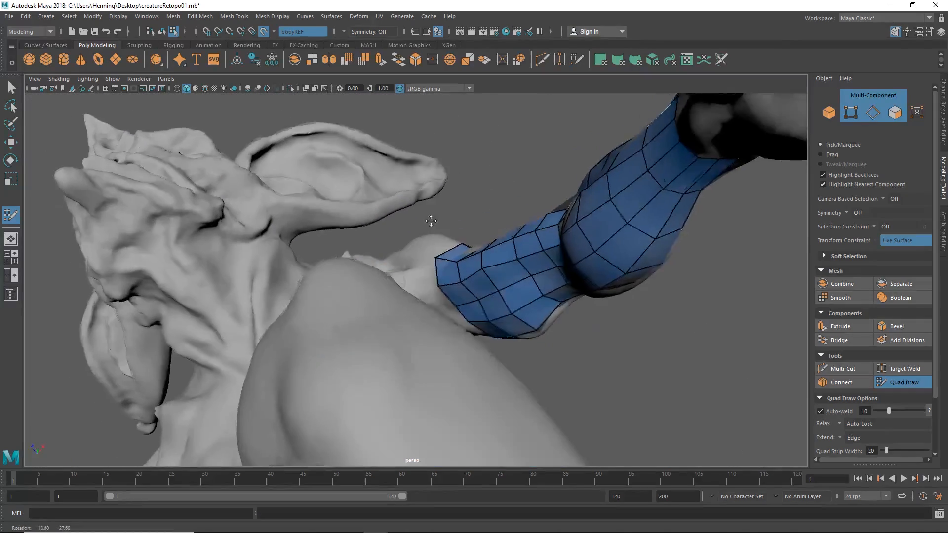
{"action": "mouse_move", "coordinate": [431, 220]}
{"action": "left_mouse_down", "text": "alt"}
{"action": "mouse_move", "coordinate": [461, 264]}
{"action": "mouse_move", "coordinate": [482, 265]}
{"action": "mouse_move", "coordinate": [386, 256]}
{"action": "mouse_move", "coordinate": [410, 262]}
{"action": "mouse_move", "coordinate": [437, 237]}
{"action": "mouse_move", "coordinate": [488, 284]}
{"action": "mouse_move", "coordinate": [500, 238]}
{"action": "mouse_move", "coordinate": [380, 257]}
{"action": "mouse_move", "coordinate": [427, 252]}
{"action": "left_mouse_up", "text": "alt"}
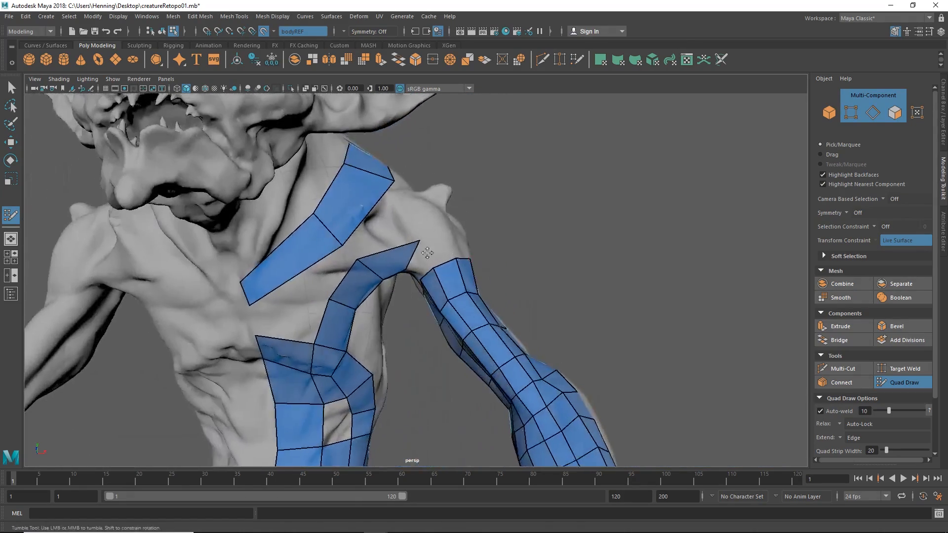
- Insert edge loops across the collarbone strip and fill a quad joining it to the armpit strip
{"action": "right_click_drag", "start_coordinate": [427, 252], "coordinate": [331, 262], "text": "alt"}
{"action": "middle_click_drag", "start_coordinate": [331, 262], "coordinate": [362, 248], "text": "alt"}
{"action": "left_click", "coordinate": [360, 246], "text": "ctrl"}
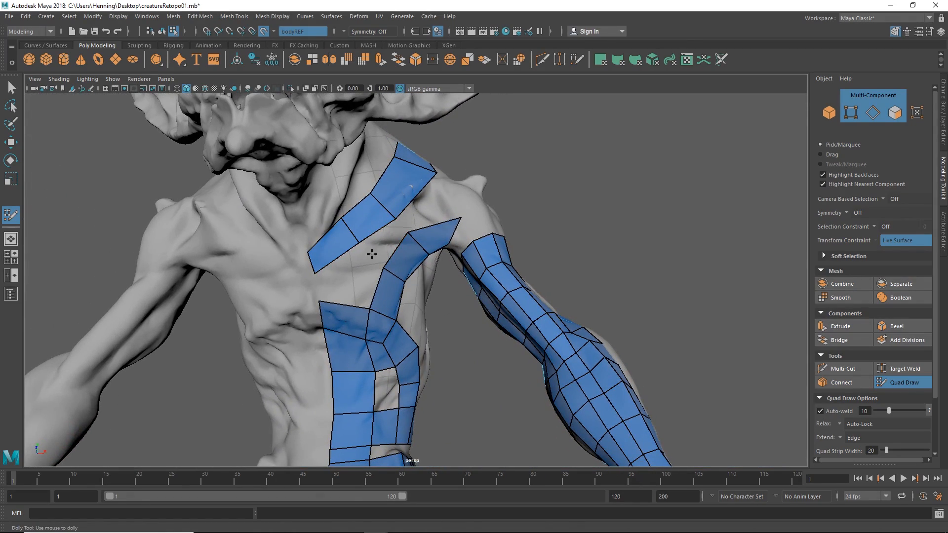
{"action": "left_click", "coordinate": [385, 242], "text": "shift"}
{"action": "mouse_move", "coordinate": [317, 274]}
{"action": "left_mouse_down"}
{"action": "mouse_move", "coordinate": [310, 255]}
{"action": "mouse_move", "coordinate": [350, 273]}
{"action": "left_mouse_up"}
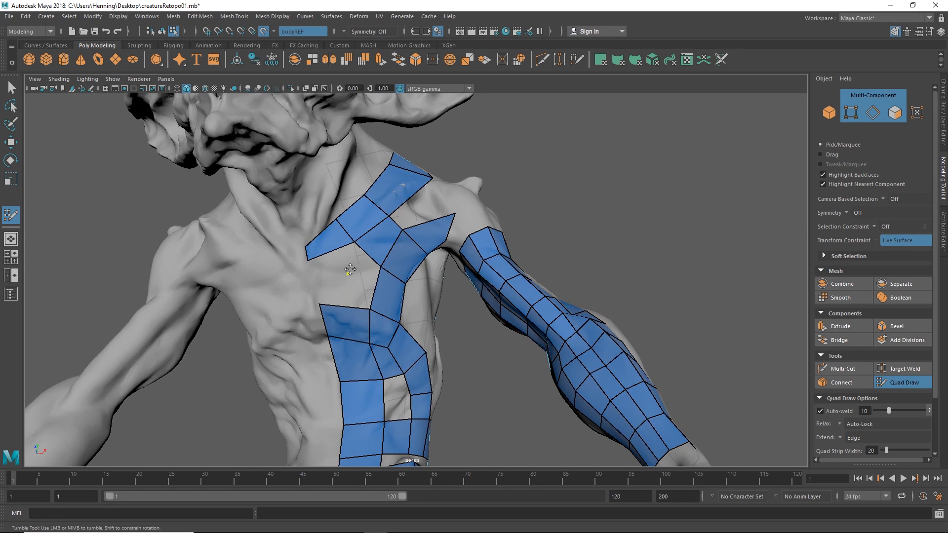
{"action": "left_click", "coordinate": [332, 251], "text": "ctrl"}
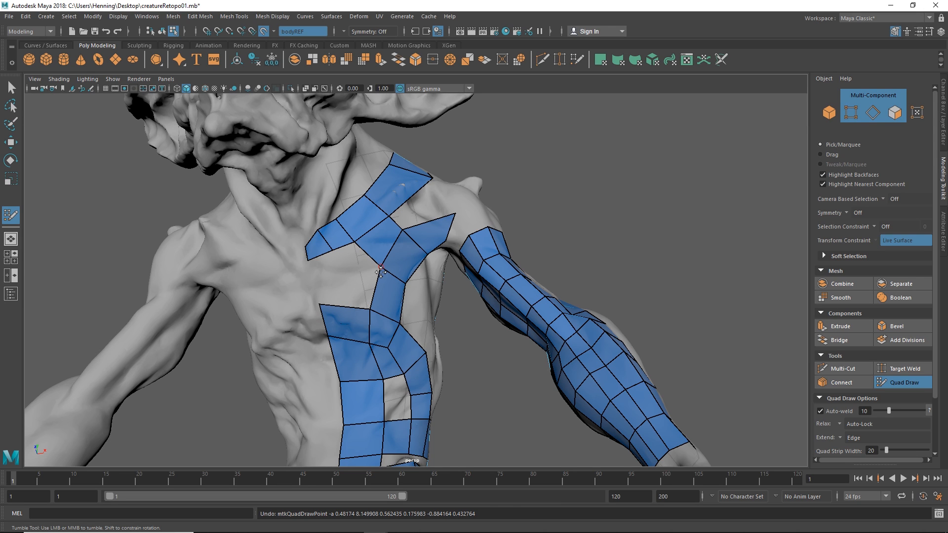
- Extend quads across the chest toward the sternum and close the gap beneath the collarbone strip
{"action": "left_click_drag", "start_coordinate": [357, 283], "coordinate": [354, 287], "text": "alt"}
{"action": "right_click_drag", "start_coordinate": [354, 286], "coordinate": [350, 280], "text": "alt"}
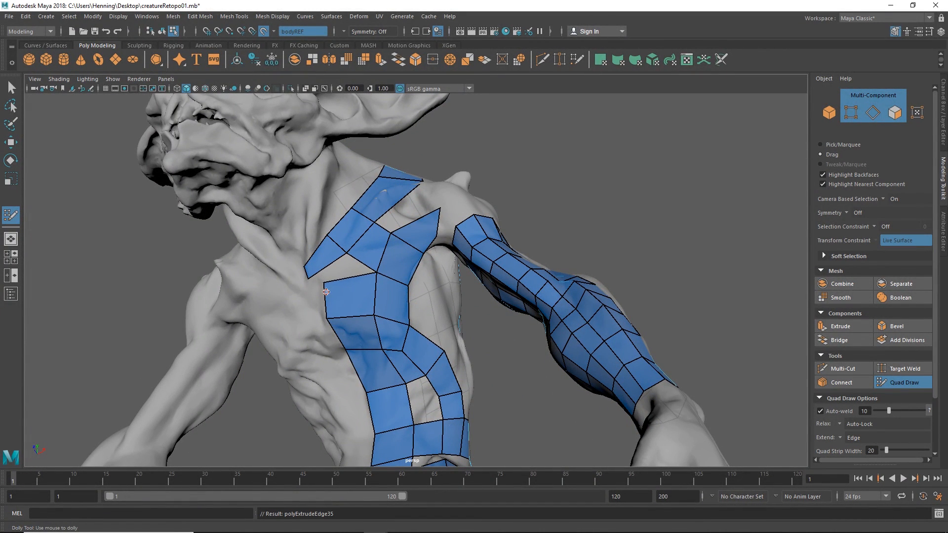
{"action": "left_click_drag", "start_coordinate": [333, 276], "coordinate": [329, 296], "text": "alt"}
{"action": "right_click_drag", "start_coordinate": [329, 298], "coordinate": [311, 294], "text": "alt"}
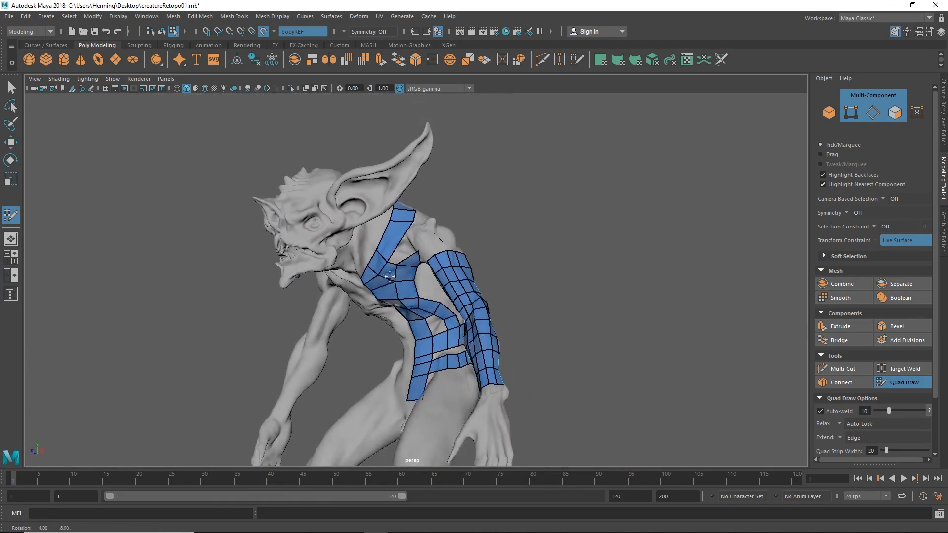
{"action": "left_click_drag", "start_coordinate": [316, 292], "coordinate": [330, 289], "text": "alt"}
- Insert an edge loop across the collarbone strip where it rises over the front of the shoulder
{"action": "right_click_drag", "start_coordinate": [390, 272], "coordinate": [439, 258], "text": "alt"}
{"action": "left_click_drag", "start_coordinate": [440, 258], "coordinate": [407, 253], "text": "alt"}
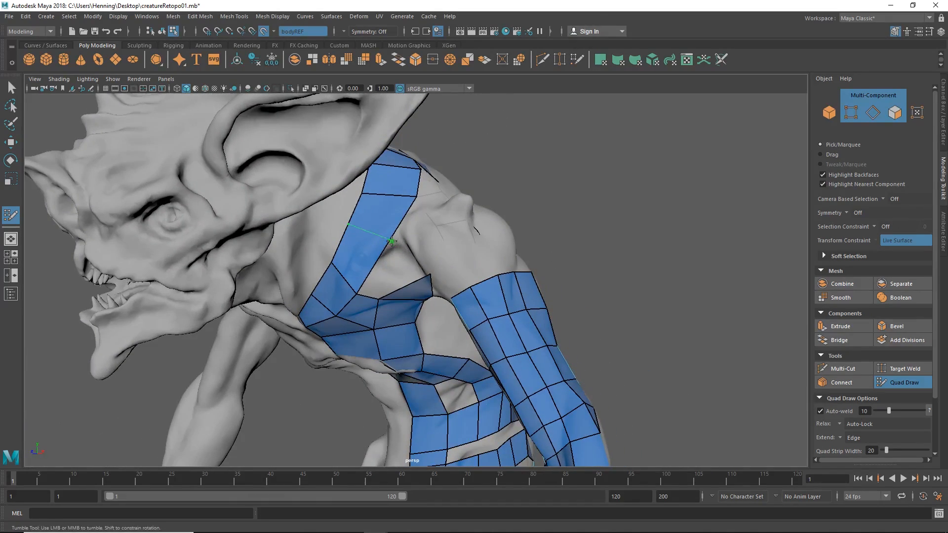
{"action": "left_click", "coordinate": [423, 275], "text": "ctrl+shift"}
- Insert an edge loop along the outer side of the back panel and connect it to the upper arm with quads around the armpit
{"action": "left_click_drag", "start_coordinate": [442, 260], "coordinate": [439, 301], "text": "alt"}
{"action": "right_click_drag", "start_coordinate": [439, 301], "coordinate": [475, 252], "text": "alt"}
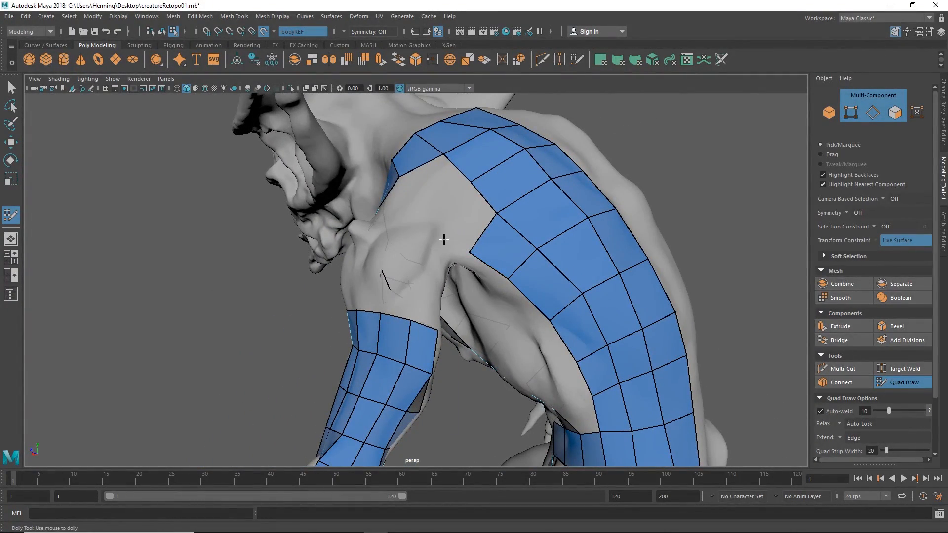
{"action": "left_click_drag", "start_coordinate": [444, 239], "coordinate": [471, 202], "text": "alt"}
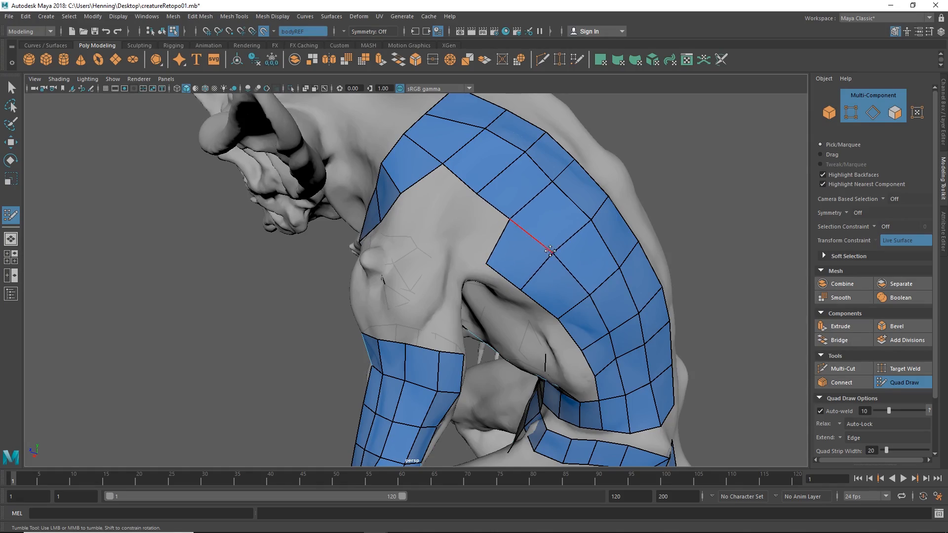
{"action": "mouse_move", "coordinate": [568, 238]}
{"action": "left_mouse_down", "text": "alt"}
{"action": "mouse_move", "coordinate": [570, 201]}
{"action": "mouse_move", "coordinate": [428, 266]}
{"action": "mouse_move", "coordinate": [387, 256]}
{"action": "mouse_move", "coordinate": [456, 248]}
{"action": "mouse_move", "coordinate": [446, 276]}
{"action": "mouse_move", "coordinate": [456, 264]}
{"action": "mouse_move", "coordinate": [436, 261]}
{"action": "mouse_move", "coordinate": [411, 237]}
{"action": "left_mouse_up", "text": "alt"}
{"action": "left_click", "coordinate": [485, 258], "text": "ctrl"}
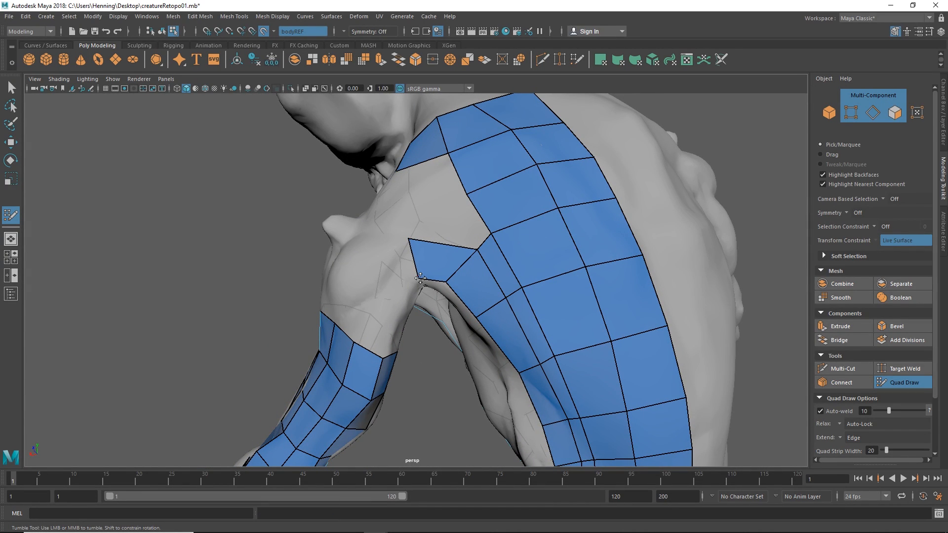
{"action": "left_click_drag", "start_coordinate": [417, 267], "coordinate": [423, 238]}
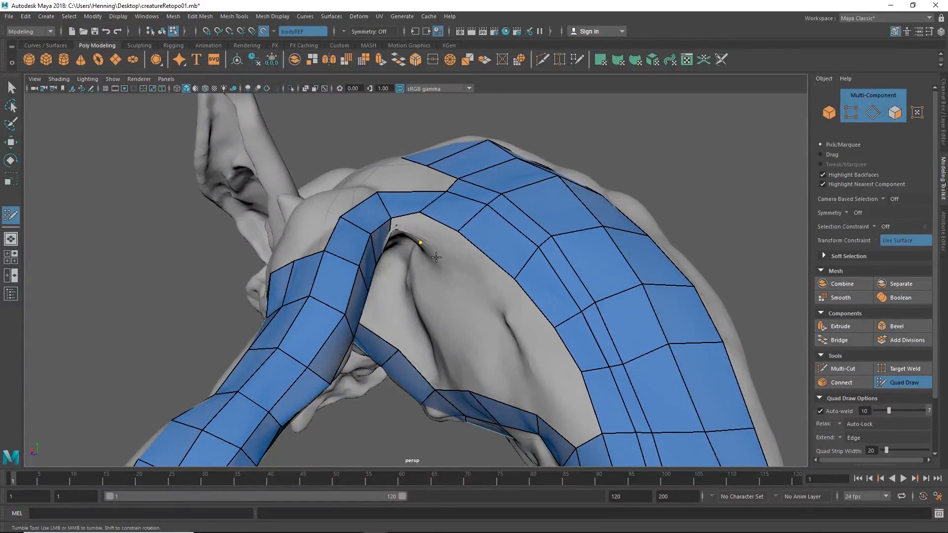
{"action": "left_click", "coordinate": [429, 231], "text": "shift"}
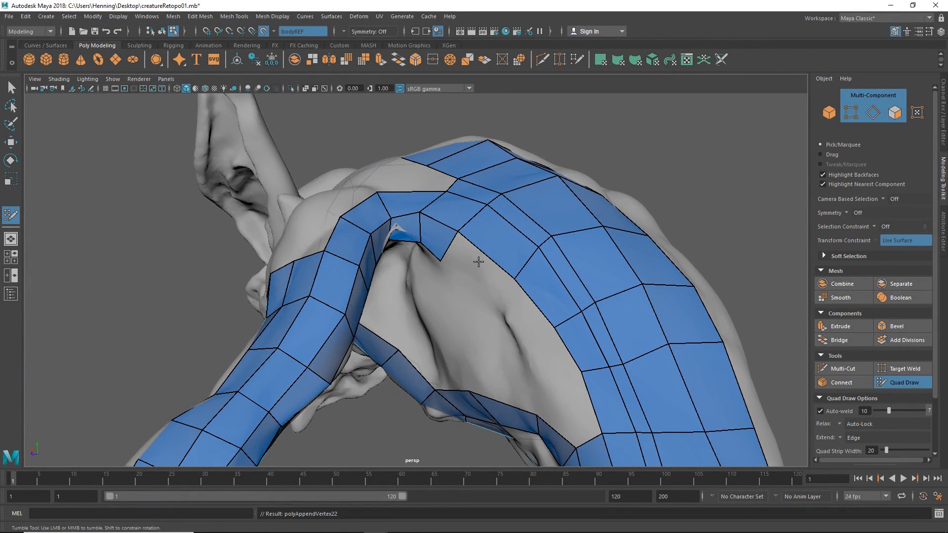
- Relax the quads on the back down to the waist and hip band to even out the spacing
{"action": "left_click_drag", "start_coordinate": [407, 226], "coordinate": [463, 234], "text": "alt"}
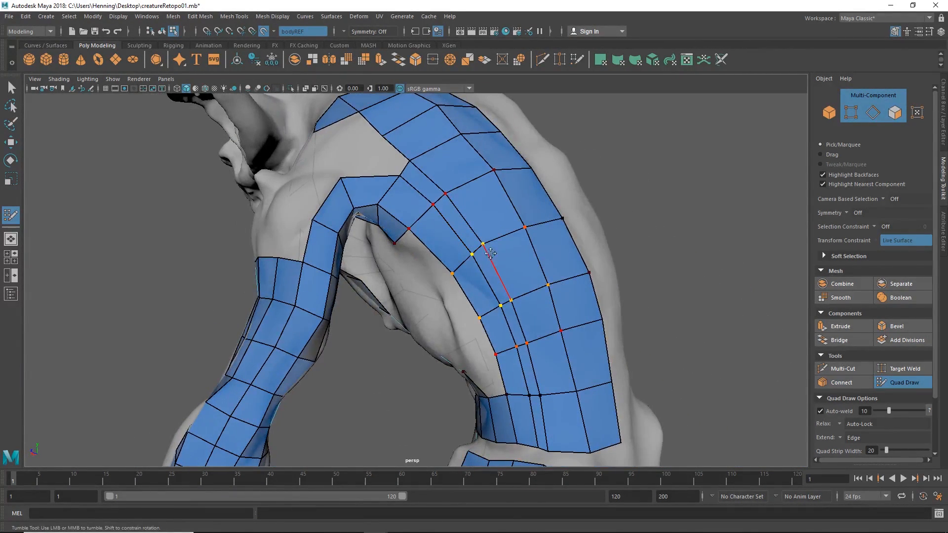
{"action": "mouse_move", "coordinate": [510, 323]}
{"action": "left_mouse_down", "text": "shift"}
{"action": "mouse_move", "coordinate": [504, 254]}
{"action": "mouse_move", "coordinate": [511, 281]}
{"action": "left_mouse_up", "text": "shift"}
{"action": "middle_click_drag", "start_coordinate": [546, 437], "coordinate": [499, 332], "text": "alt"}
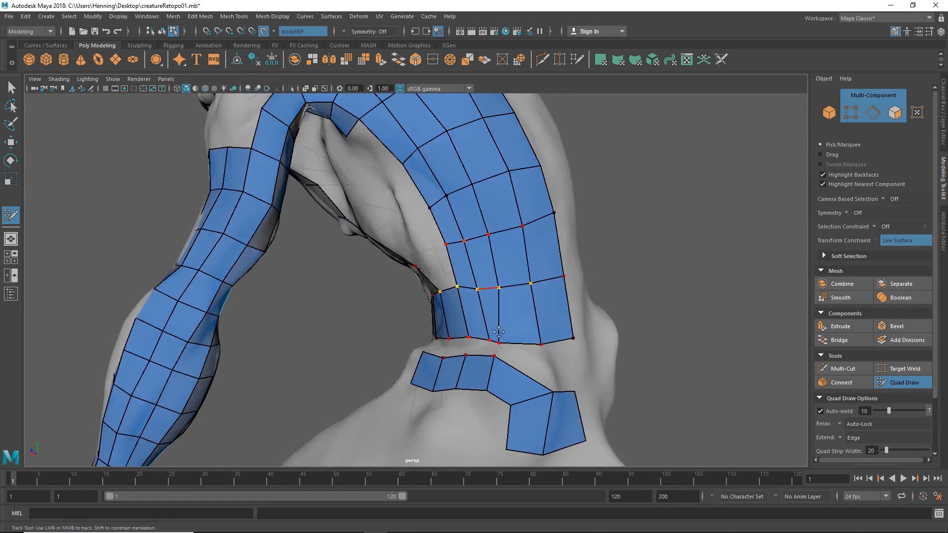
{"action": "mouse_move", "coordinate": [499, 332]}
{"action": "left_mouse_down", "text": "shift"}
{"action": "mouse_move", "coordinate": [519, 339]}
{"action": "mouse_move", "coordinate": [520, 354]}
{"action": "left_mouse_up", "text": "shift"}
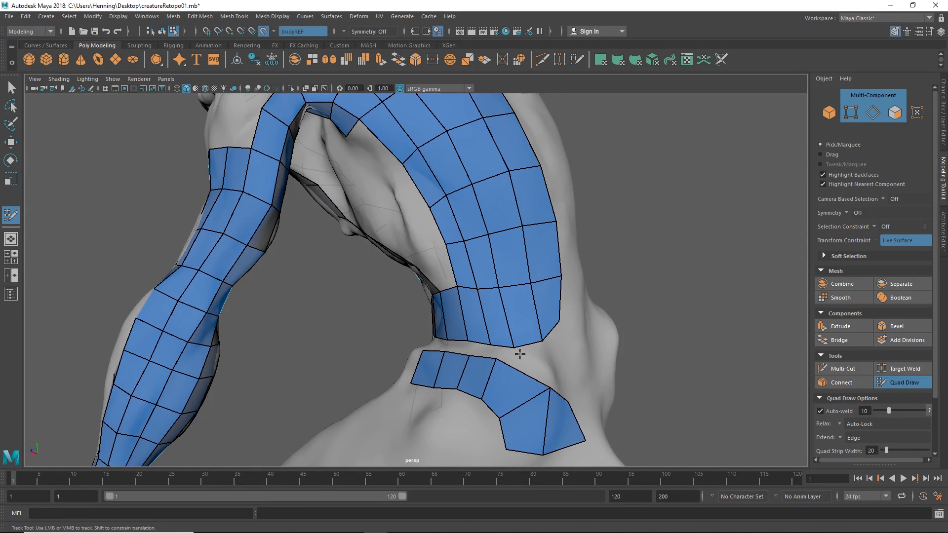
- Place vertices on the flank and fill a column of quads along the back panel's outer edge down to the waist
{"action": "left_click_drag", "start_coordinate": [454, 245], "coordinate": [392, 193], "text": "alt"}
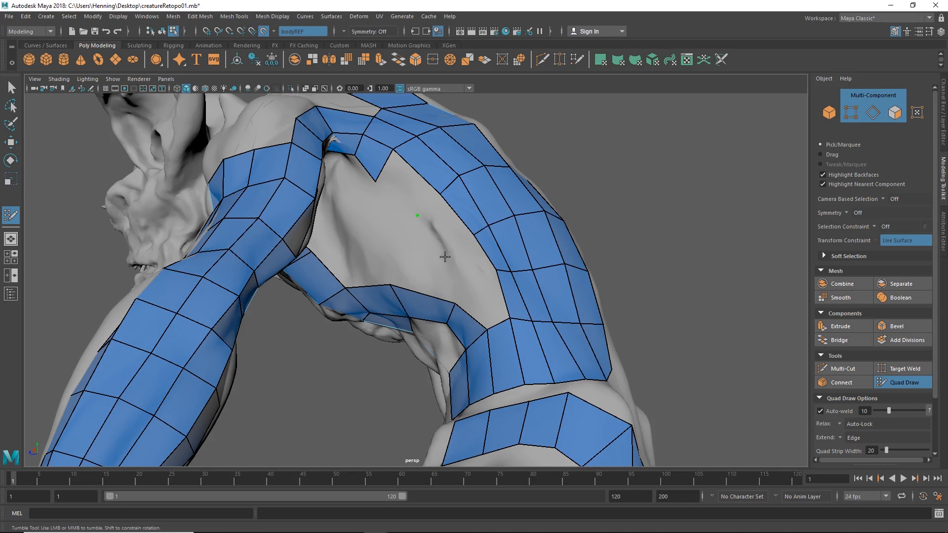
{"action": "left_click", "coordinate": [443, 227], "text": "shift"}
{"action": "mouse_move", "coordinate": [442, 227]}
{"action": "left_mouse_down", "text": "alt"}
{"action": "mouse_move", "coordinate": [467, 260]}
{"action": "mouse_move", "coordinate": [400, 257]}
{"action": "mouse_move", "coordinate": [425, 280]}
{"action": "left_mouse_up", "text": "alt"}
{"action": "right_click_drag", "start_coordinate": [425, 280], "coordinate": [491, 275], "text": "alt"}
{"action": "left_click_drag", "start_coordinate": [492, 275], "coordinate": [435, 255], "text": "alt"}
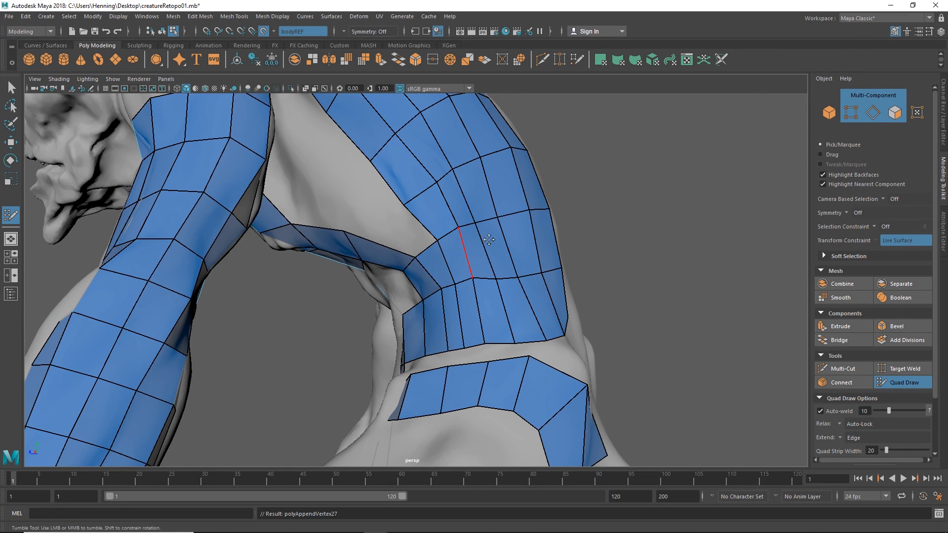
{"action": "right_click_drag", "start_coordinate": [488, 240], "coordinate": [455, 244], "text": "alt"}
{"action": "left_click_drag", "start_coordinate": [454, 244], "coordinate": [484, 242], "text": "alt"}
{"action": "right_click_drag", "start_coordinate": [484, 242], "coordinate": [529, 237], "text": "alt"}
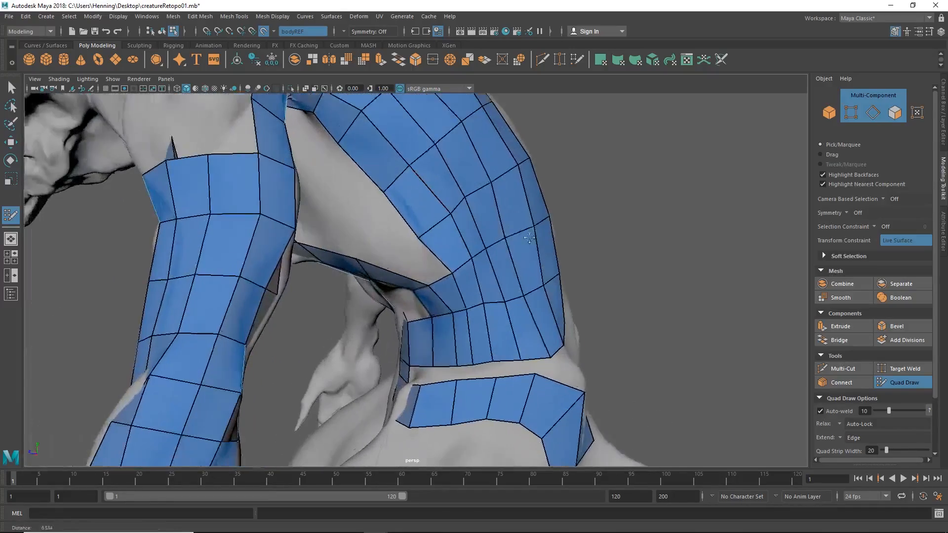
- Fill the open gap in the abdomen between the center column and the side quads
{"action": "left_click_drag", "start_coordinate": [530, 237], "coordinate": [430, 233], "text": "alt"}
{"action": "left_click_drag", "start_coordinate": [383, 242], "coordinate": [446, 298], "text": "alt"}
{"action": "right_click_drag", "start_coordinate": [446, 298], "coordinate": [430, 225], "text": "alt"}
{"action": "left_click_drag", "start_coordinate": [430, 224], "coordinate": [410, 247], "text": "alt"}
{"action": "middle_click_drag", "start_coordinate": [410, 247], "coordinate": [411, 255], "text": "alt"}
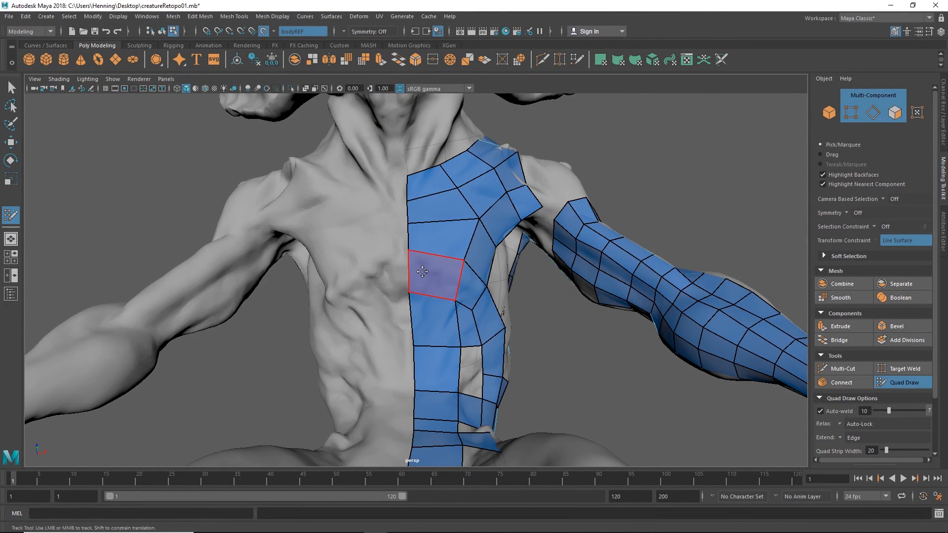
{"action": "left_click_drag", "start_coordinate": [446, 337], "coordinate": [414, 281], "text": "alt"}
{"action": "right_click_drag", "start_coordinate": [415, 282], "coordinate": [417, 263], "text": "alt"}
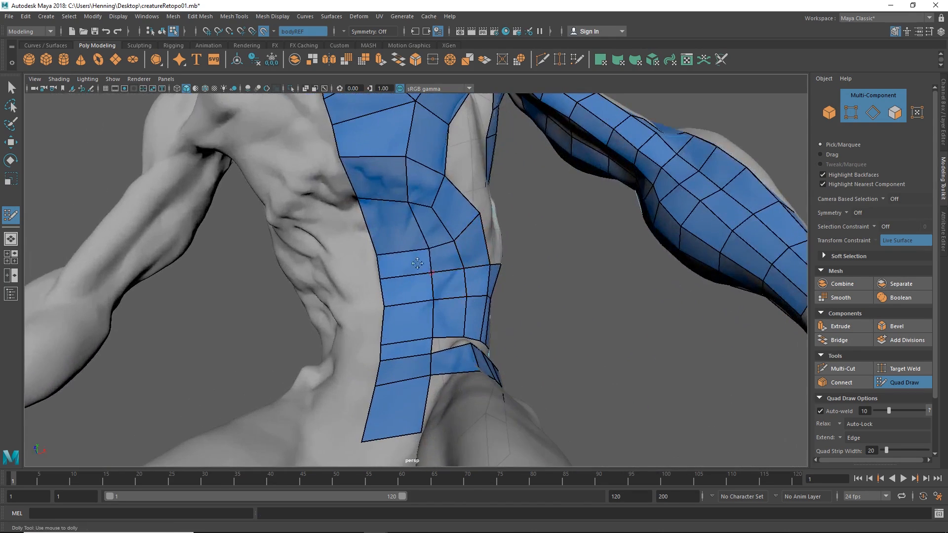
- Extend the rib and abdomen quads around the side of the torso to narrow the opening below the armpit
{"action": "left_click_drag", "start_coordinate": [452, 243], "coordinate": [405, 271], "text": "alt"}
{"action": "middle_click_drag", "start_coordinate": [405, 272], "coordinate": [387, 280], "text": "alt"}
{"action": "left_click_drag", "start_coordinate": [387, 280], "coordinate": [469, 251], "text": "alt"}
{"action": "right_click_drag", "start_coordinate": [469, 252], "coordinate": [489, 243], "text": "alt"}
{"action": "left_click_drag", "start_coordinate": [489, 243], "coordinate": [434, 249], "text": "alt"}
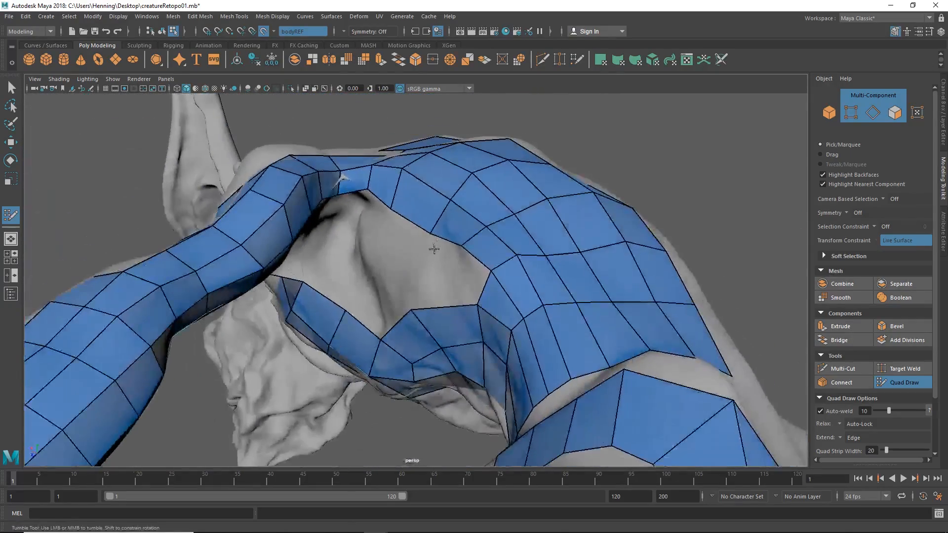
{"action": "left_click_drag", "start_coordinate": [391, 209], "coordinate": [339, 204], "text": "alt"}
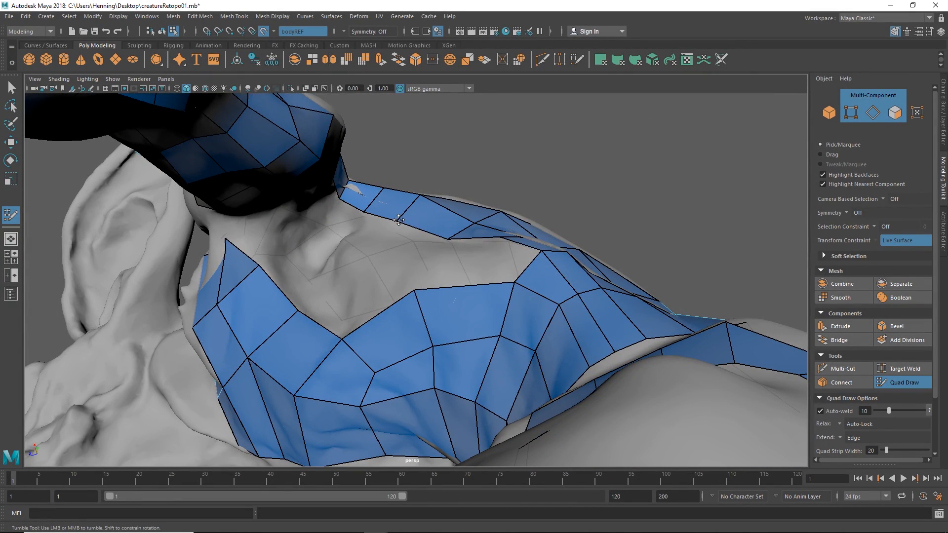
- Relax the quads on the lower flank and along the edge of the side opening to smooth their flow
{"action": "mouse_move", "coordinate": [467, 246]}
{"action": "left_mouse_down", "text": "alt"}
{"action": "mouse_move", "coordinate": [463, 298]}
{"action": "mouse_move", "coordinate": [430, 278]}
{"action": "mouse_move", "coordinate": [421, 250]}
{"action": "mouse_move", "coordinate": [453, 246]}
{"action": "mouse_move", "coordinate": [499, 180]}
{"action": "mouse_move", "coordinate": [457, 236]}
{"action": "mouse_move", "coordinate": [514, 246]}
{"action": "left_mouse_up", "text": "alt"}
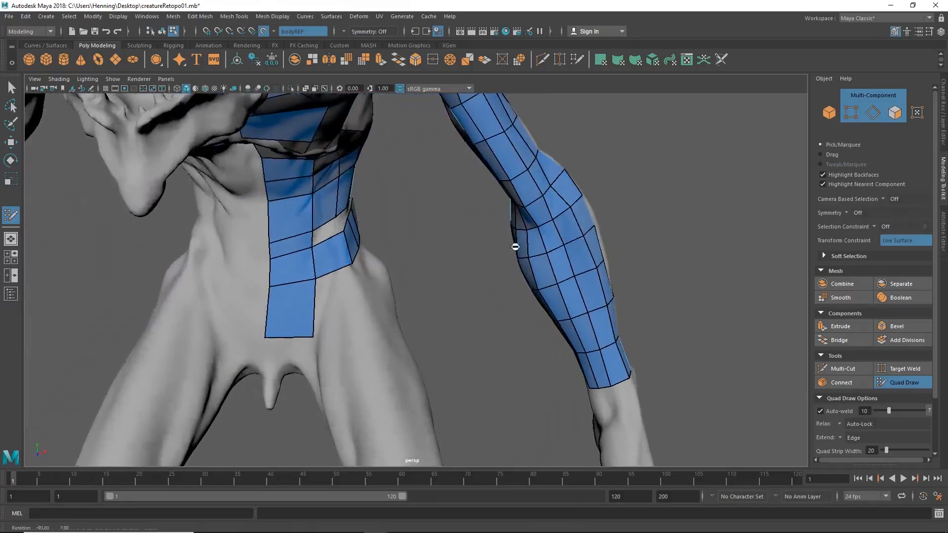
{"action": "middle_click_drag", "start_coordinate": [366, 340], "coordinate": [388, 270], "text": "alt"}
{"action": "right_click_drag", "start_coordinate": [389, 270], "coordinate": [346, 252], "text": "alt"}
{"action": "left_click_drag", "start_coordinate": [420, 232], "coordinate": [276, 219], "text": "alt"}
{"action": "right_click_drag", "start_coordinate": [425, 244], "coordinate": [494, 243], "text": "alt"}
{"action": "left_click_drag", "start_coordinate": [493, 243], "coordinate": [424, 261], "text": "alt"}
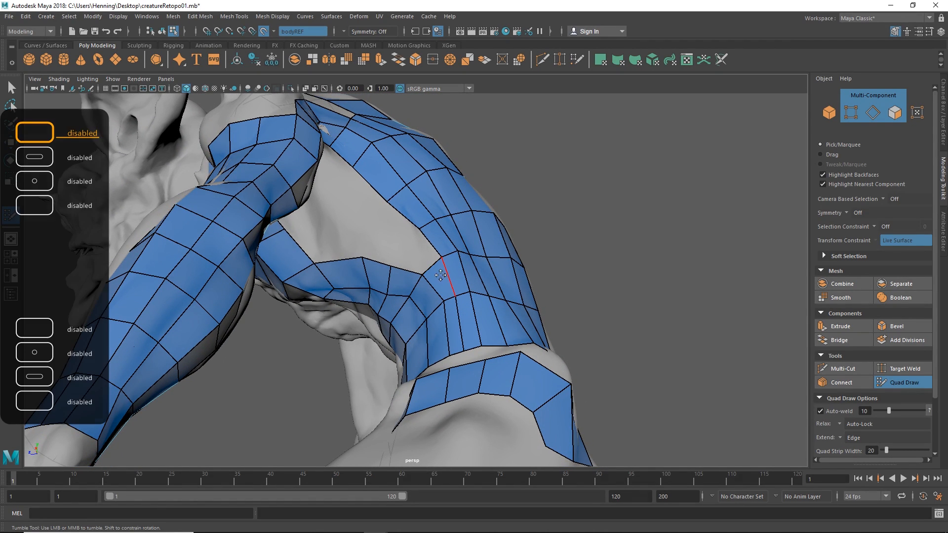
{"action": "left_click_drag", "start_coordinate": [449, 296], "coordinate": [463, 345], "text": "shift"}
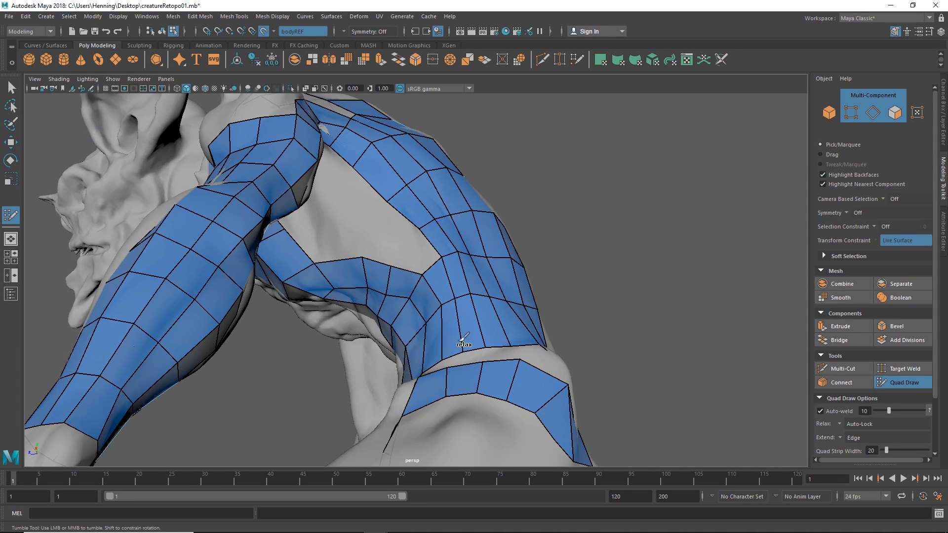
{"action": "left_click_drag", "start_coordinate": [441, 257], "coordinate": [415, 278], "text": "shift"}
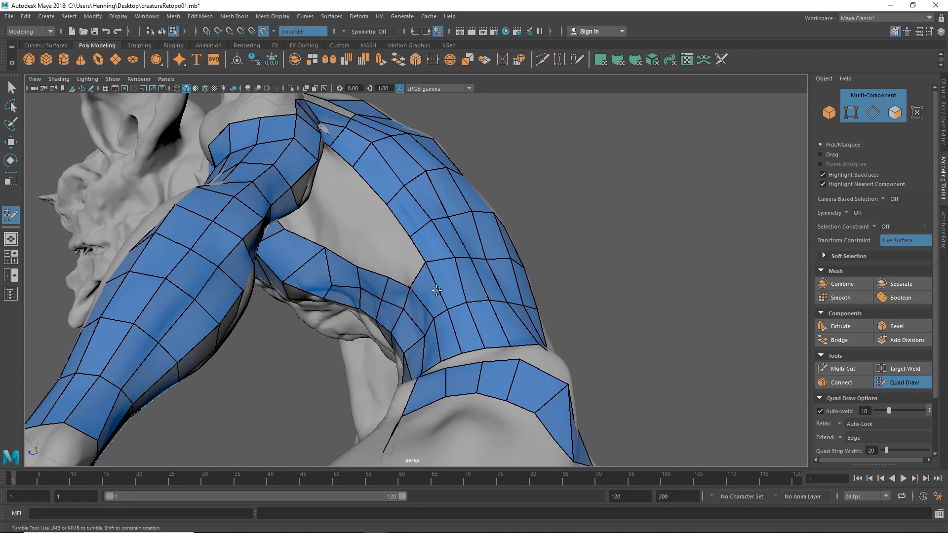
- Fill the side opening with quads from the waist up toward the armpit, joining the back and rib panels
{"action": "left_click_drag", "start_coordinate": [462, 351], "coordinate": [489, 316], "text": "alt"}
{"action": "left_click_drag", "start_coordinate": [437, 217], "coordinate": [406, 223], "text": "alt"}
{"action": "middle_click_drag", "start_coordinate": [405, 223], "coordinate": [425, 230], "text": "alt"}
{"action": "left_click_drag", "start_coordinate": [424, 230], "coordinate": [434, 263], "text": "alt"}
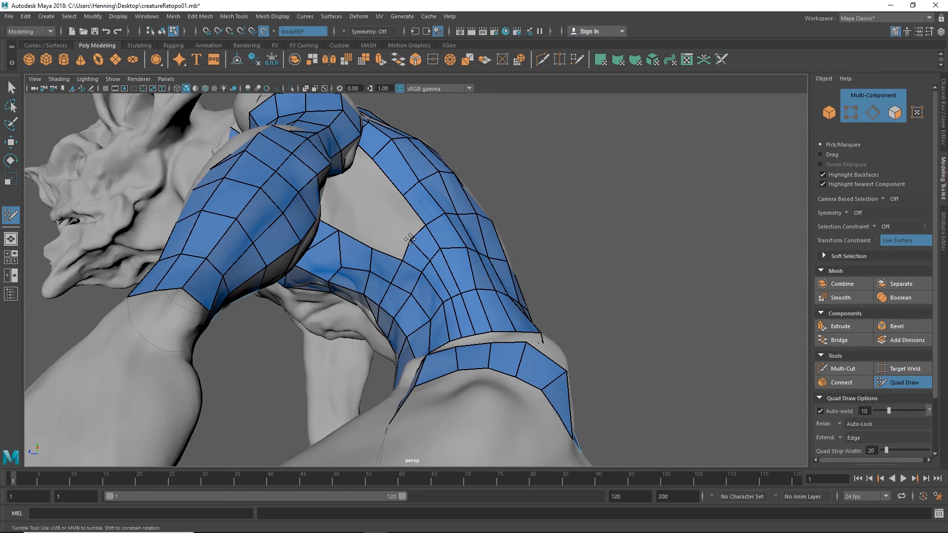
{"action": "left_click_drag", "start_coordinate": [400, 219], "coordinate": [369, 232], "text": "alt"}
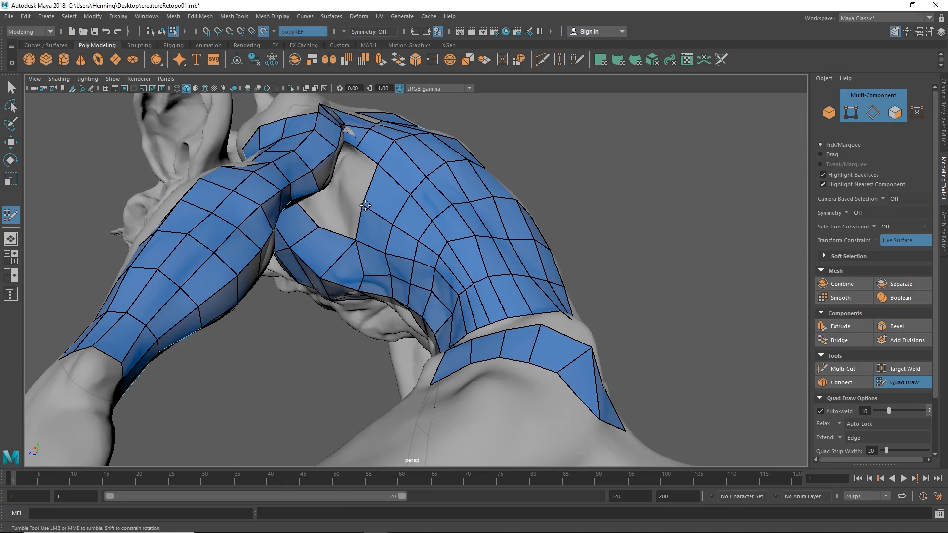
- Relax the newly filled quads across the flank and lower back to even out their spacing
{"action": "left_click_drag", "start_coordinate": [393, 222], "coordinate": [445, 240], "text": "alt"}
{"action": "right_click_drag", "start_coordinate": [445, 239], "coordinate": [475, 245], "text": "alt"}
{"action": "left_click_drag", "start_coordinate": [475, 245], "coordinate": [452, 270], "text": "alt"}
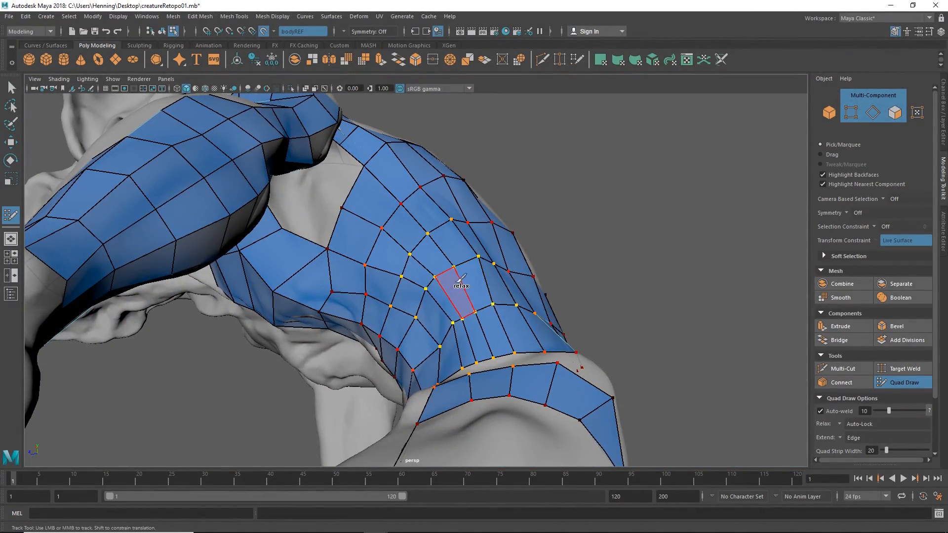
{"action": "mouse_move", "coordinate": [462, 279]}
{"action": "left_mouse_down", "text": "alt"}
{"action": "mouse_move", "coordinate": [422, 292]}
{"action": "mouse_move", "coordinate": [500, 363]}
{"action": "left_mouse_up", "text": "alt"}
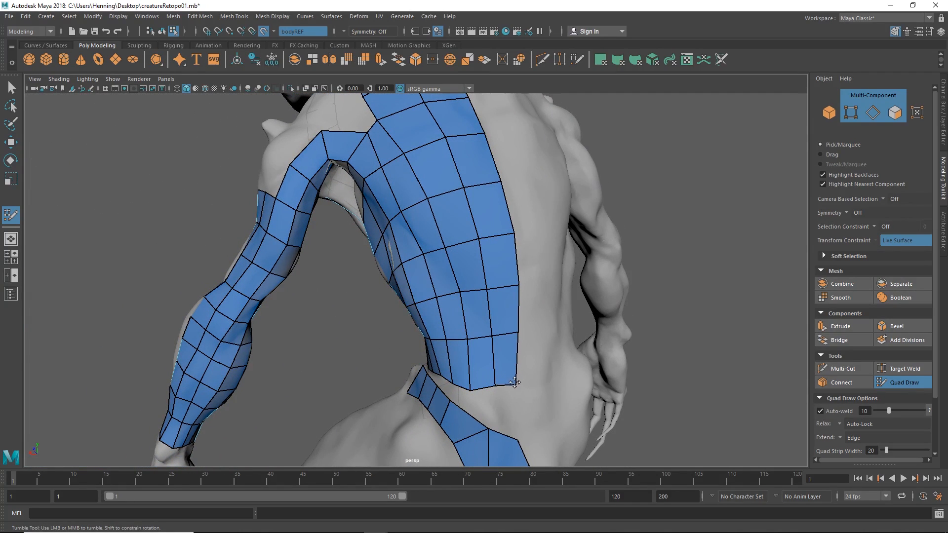
- Save the scene and open the Outliner to list the scene's objects
{"action": "right_click_drag", "start_coordinate": [489, 306], "coordinate": [454, 271], "text": "alt"}
{"action": "left_click_drag", "start_coordinate": [455, 271], "coordinate": [438, 266], "text": "alt"}
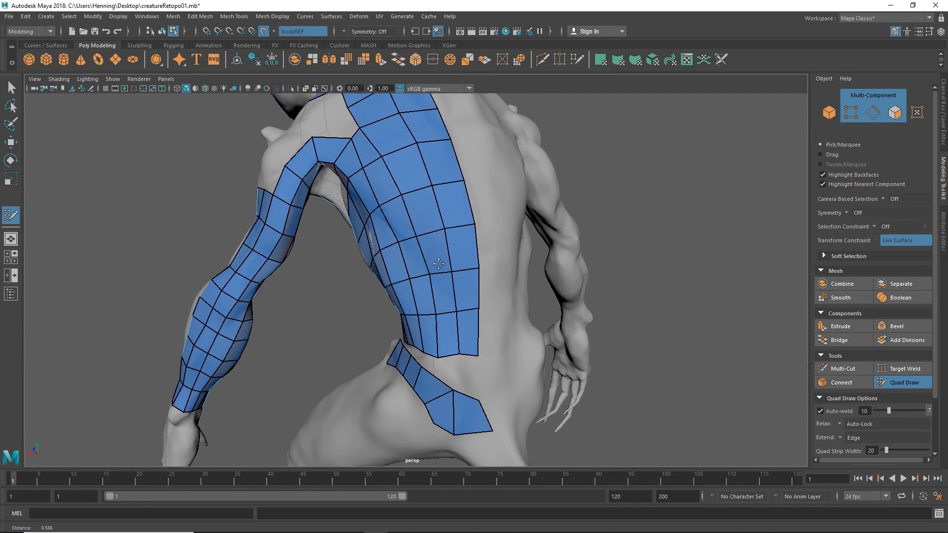
{"action": "right_click_drag", "start_coordinate": [437, 265], "coordinate": [463, 263], "text": "alt"}
{"action": "key", "text": "ctrl+s"}
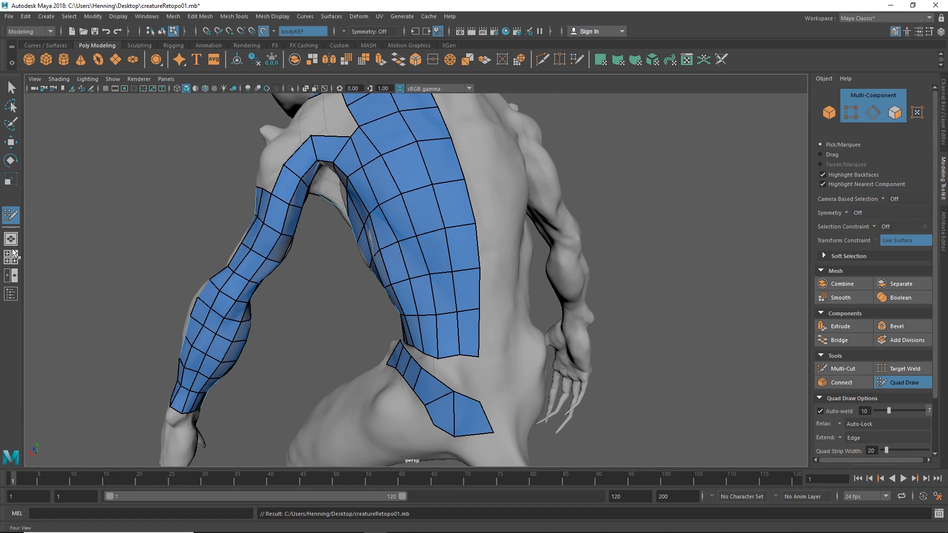
{"action": "left_click", "coordinate": [146, 17]}
{"action": "left_click", "coordinate": [163, 122]}
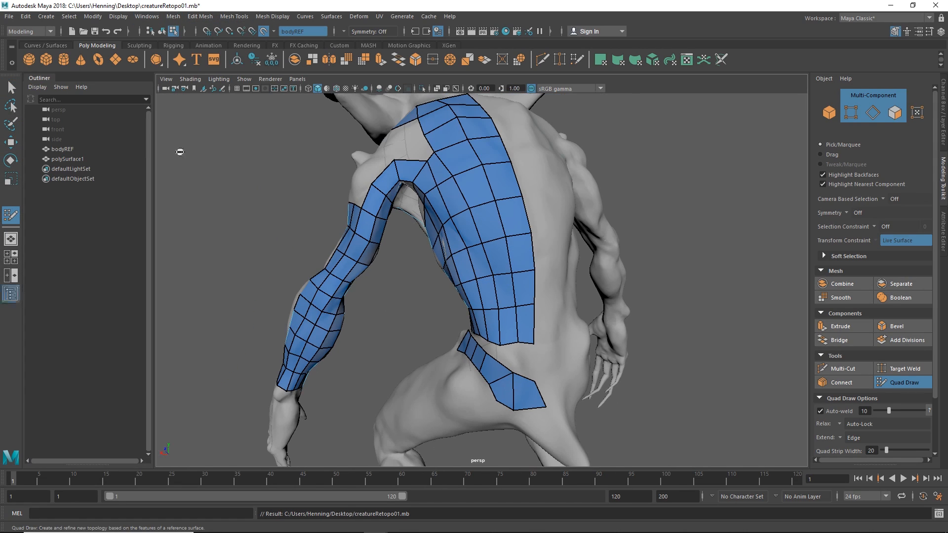
{"action": "key", "text": "q"}
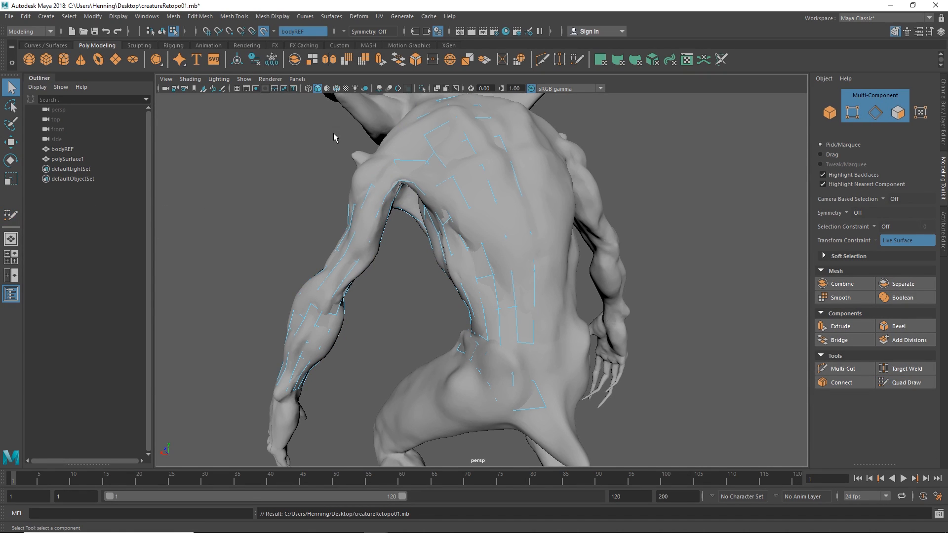
{"action": "key", "text": "F8"}
{"action": "left_click", "coordinate": [278, 196]}
{"action": "right_click_drag", "start_coordinate": [251, 309], "coordinate": [252, 346], "text": "shift"}
{"action": "key", "text": "f"}
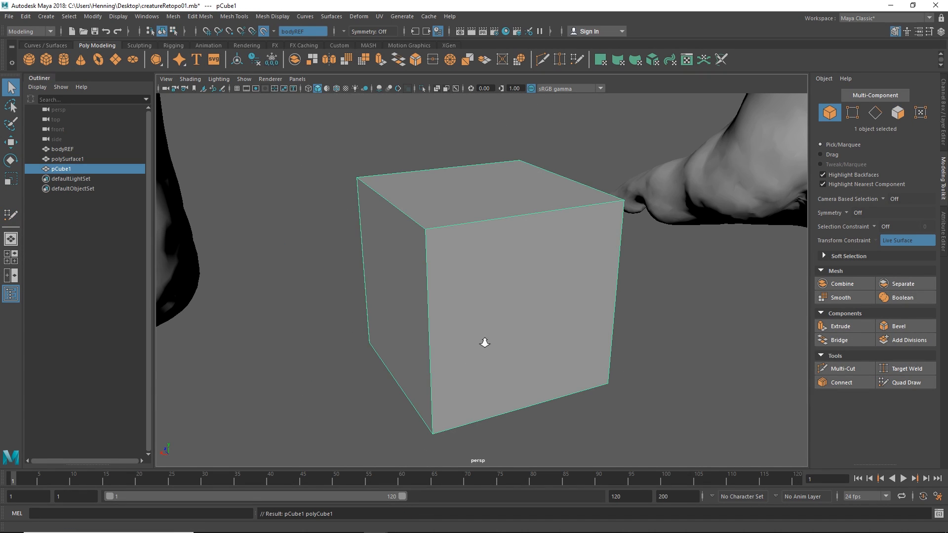
{"action": "right_click_drag", "start_coordinate": [484, 343], "coordinate": [294, 224], "text": "alt"}
{"action": "left_click_drag", "start_coordinate": [294, 224], "coordinate": [442, 311], "text": "alt"}
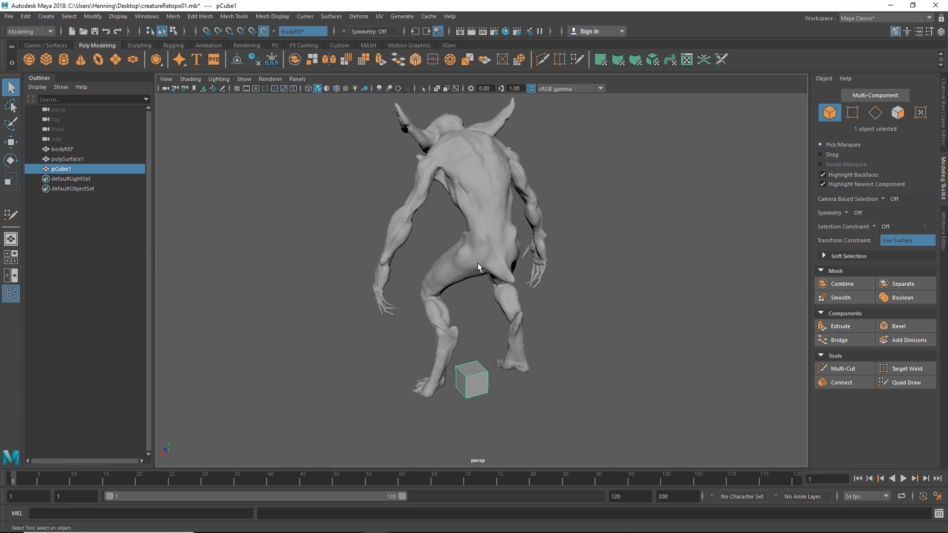
{"action": "key", "text": "Delete"}
- Rename the polySurface1 mesh as retopo
{"action": "double_click", "coordinate": [75, 158]}
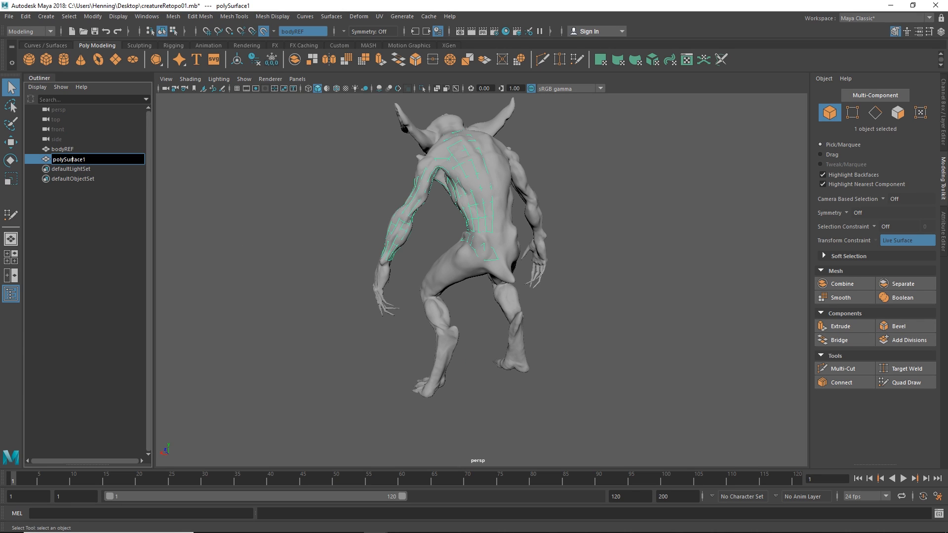
{"action": "type", "text": "retopo"}
{"action": "key", "text": "Return"}
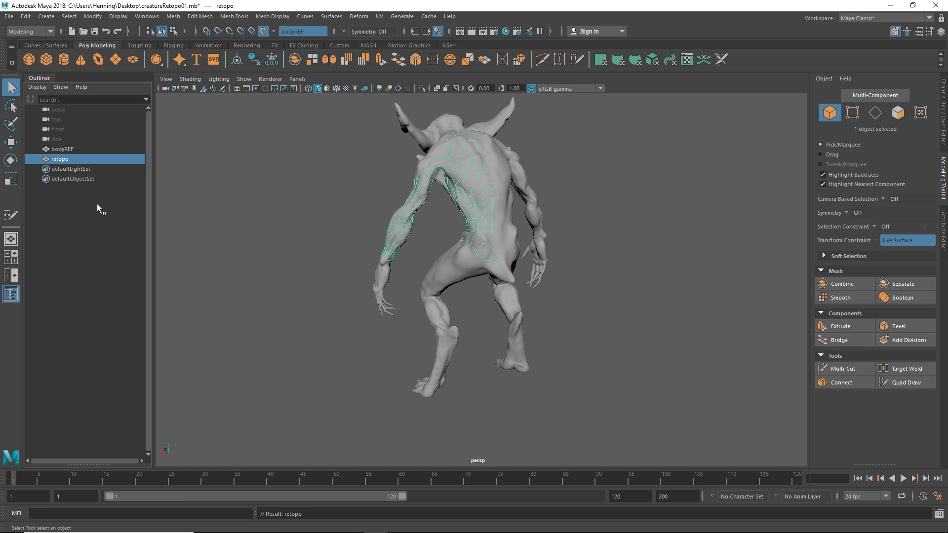
- Resume Quad Draw on the retopo mesh and reposition the corner vertices around the open area on the left shoulder
{"action": "left_click", "coordinate": [906, 383]}
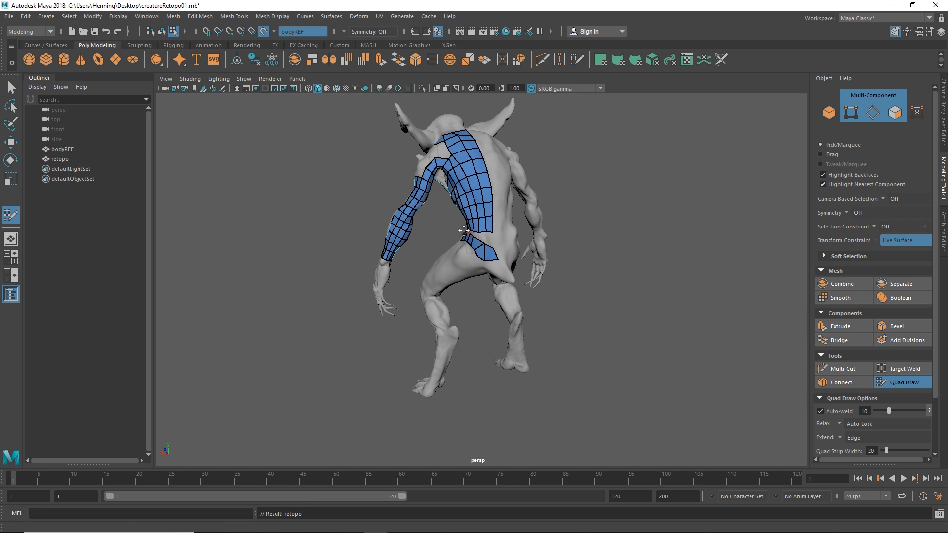
{"action": "left_click_drag", "start_coordinate": [525, 235], "coordinate": [585, 278], "text": "alt"}
{"action": "middle_click_drag", "start_coordinate": [527, 323], "coordinate": [526, 184], "text": "alt"}
{"action": "right_click_drag", "start_coordinate": [526, 183], "coordinate": [578, 305], "text": "alt"}
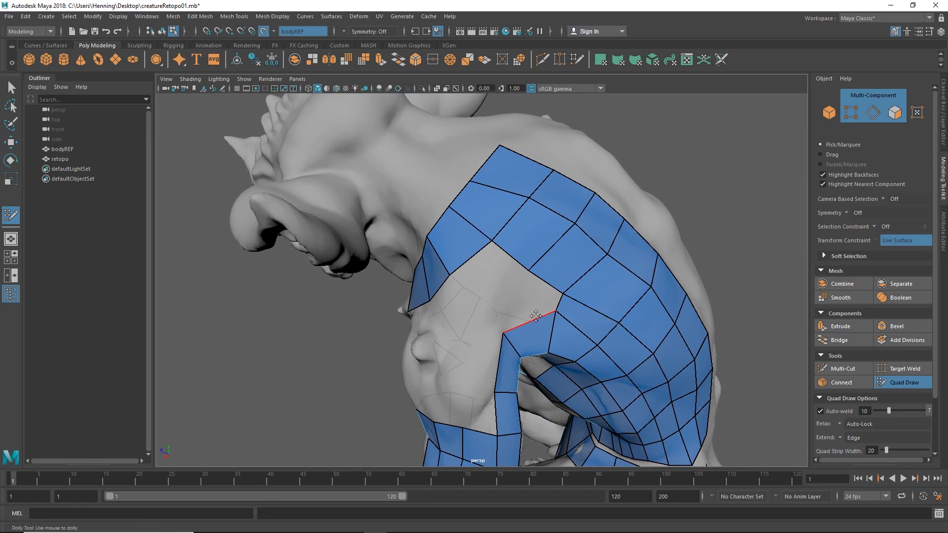
{"action": "left_click_drag", "start_coordinate": [551, 312], "coordinate": [545, 320]}
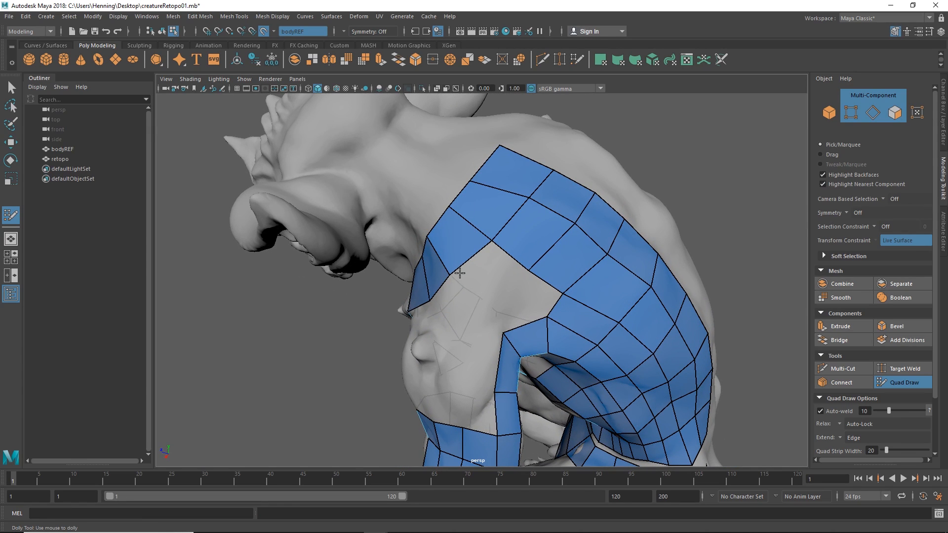
{"action": "left_click_drag", "start_coordinate": [450, 274], "coordinate": [463, 274]}
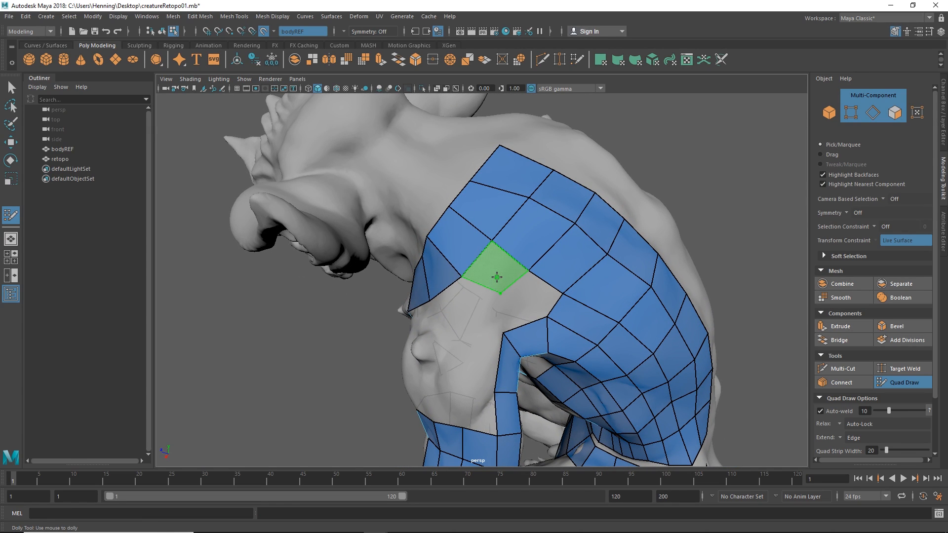
- Reposition the vertices where the abdomen quads meet the hip strip at the front end of the waist gap
{"action": "left_click_drag", "start_coordinate": [541, 301], "coordinate": [476, 286], "text": "alt"}
{"action": "right_click_drag", "start_coordinate": [476, 286], "coordinate": [514, 291], "text": "alt"}
{"action": "left_click_drag", "start_coordinate": [444, 296], "coordinate": [461, 288], "text": "alt"}
{"action": "right_click_drag", "start_coordinate": [461, 288], "coordinate": [482, 284], "text": "alt"}
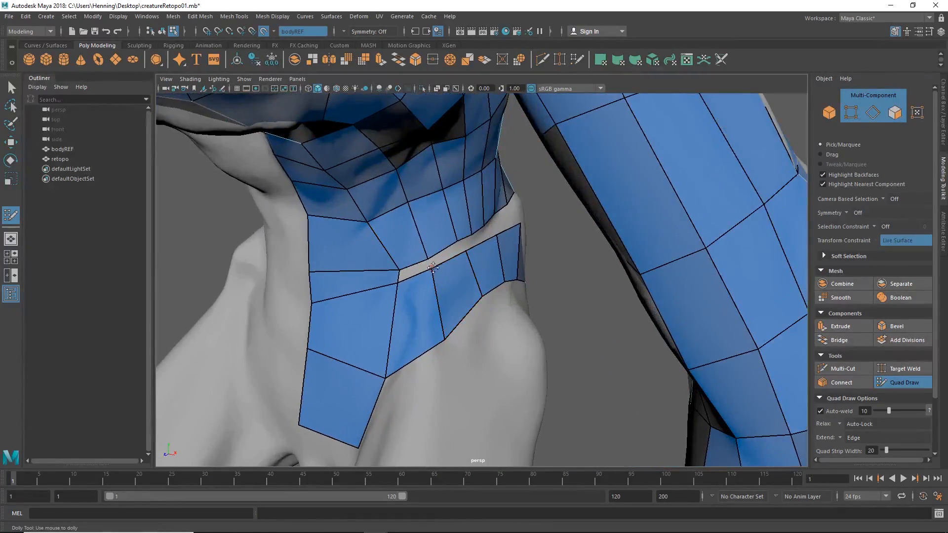
{"action": "left_click_drag", "start_coordinate": [433, 267], "coordinate": [393, 301]}
{"action": "left_click_drag", "start_coordinate": [399, 268], "coordinate": [393, 270]}
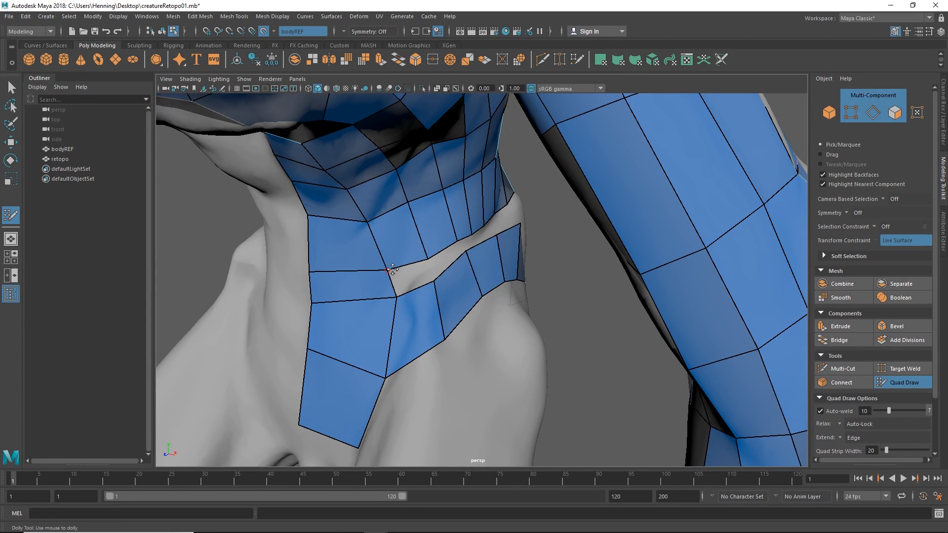
- Isolate the retopo mesh and examine it from the side without the sculpt
{"action": "key", "text": "q"}
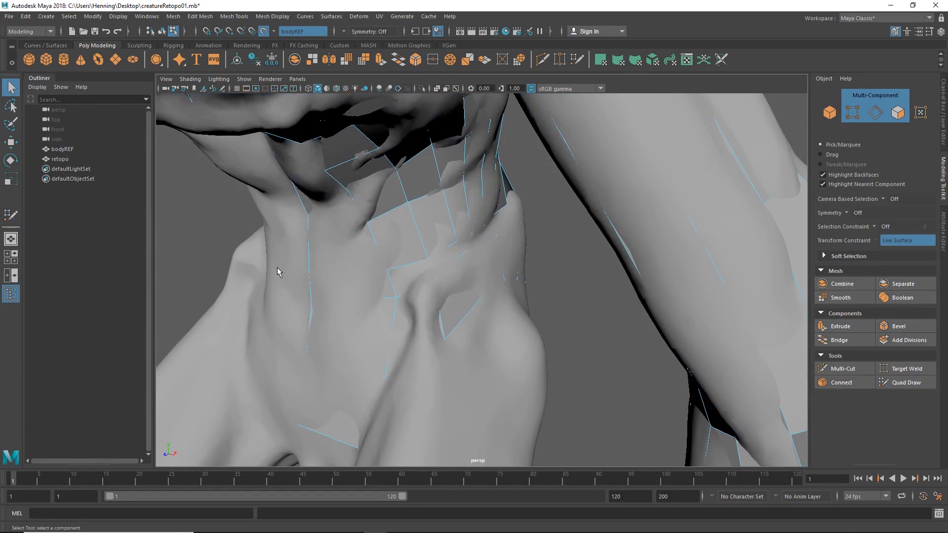
{"action": "left_click", "coordinate": [60, 159]}
{"action": "key", "text": "f"}
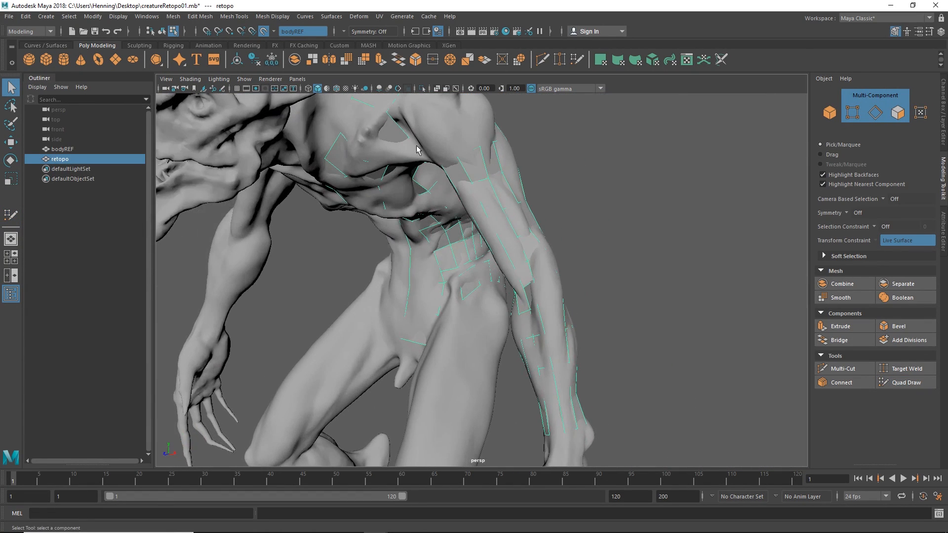
{"action": "key", "text": "ctrl+1"}
{"action": "scroll", "coordinate": [432, 216], "scroll_direction": "down", "scroll_amount": 3}
{"action": "left_click_drag", "start_coordinate": [435, 218], "coordinate": [343, 217], "text": "alt"}
{"action": "left_click", "coordinate": [17, 16]}
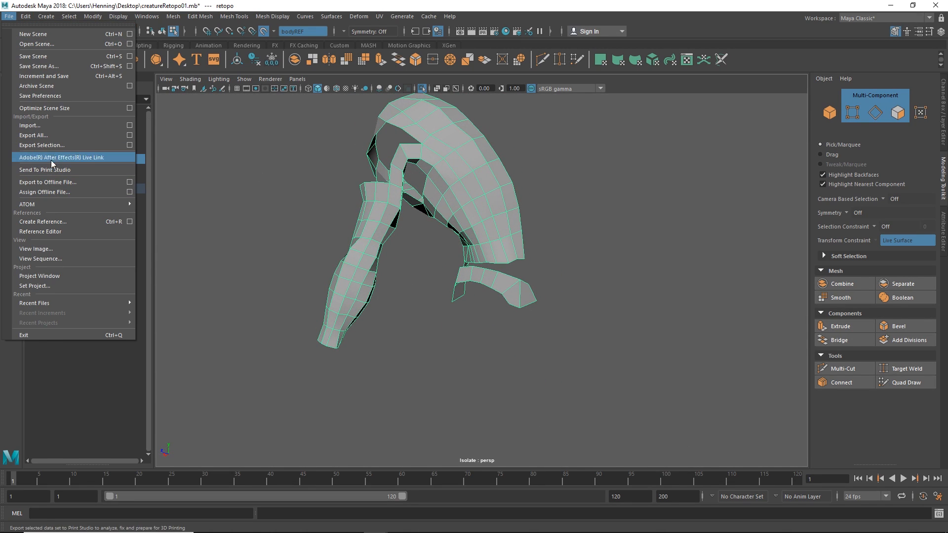
{"action": "left_click", "coordinate": [51, 147]}
{"action": "left_click", "coordinate": [211, 391]}
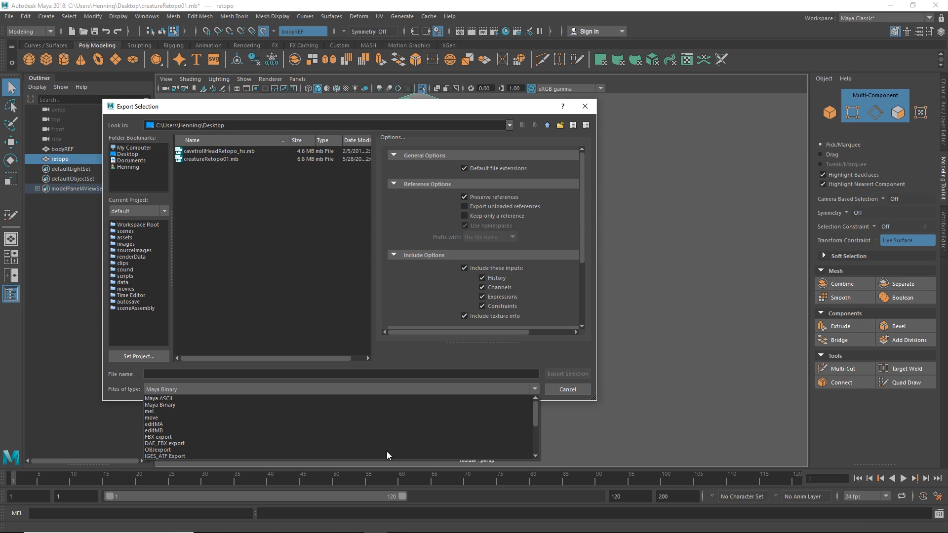
{"action": "left_click", "coordinate": [164, 449]}
{"action": "left_click", "coordinate": [213, 374]}
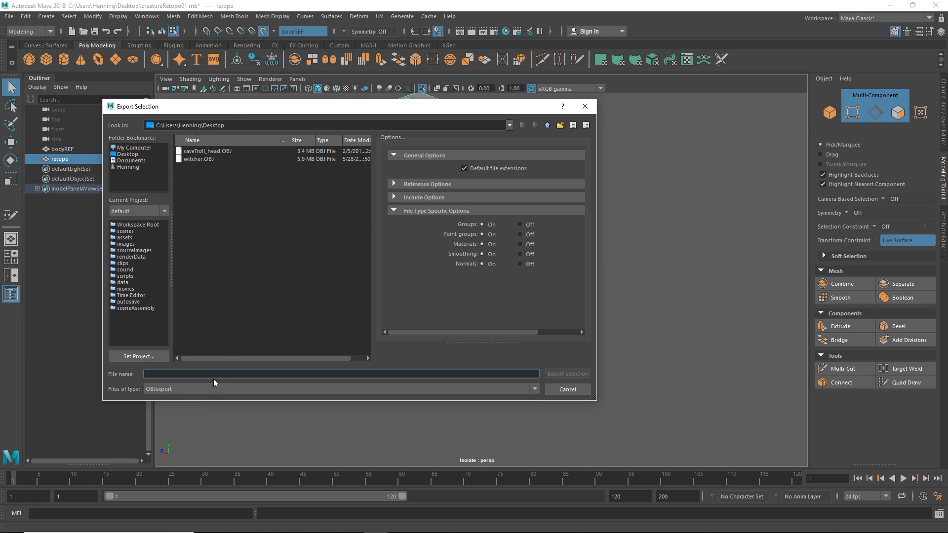
{"action": "type", "text": "asdf"}
{"action": "key", "text": "ctrl+a"}
{"action": "key", "text": "BackSpace"}
{"action": "left_click", "coordinate": [566, 389]}
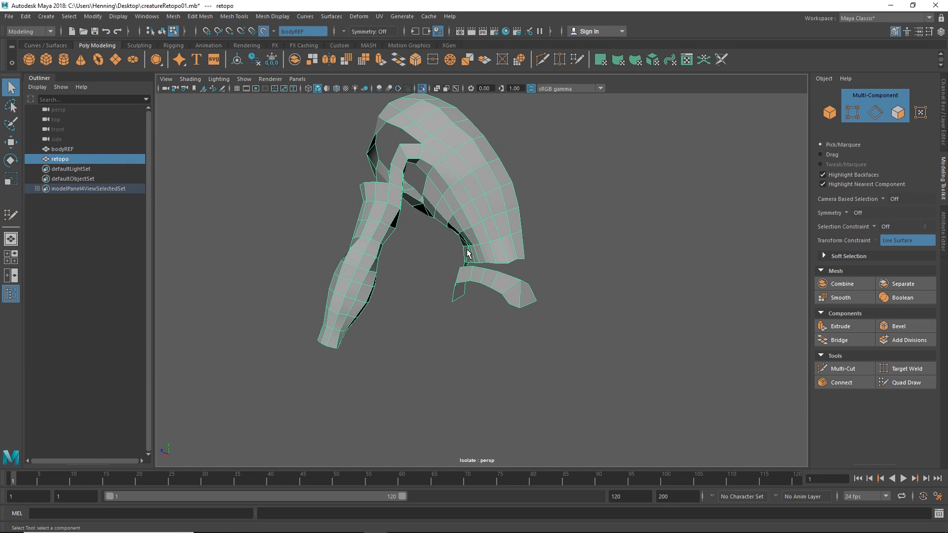
- Bring the sculpt back into view and draw a first quad with Quad Draw on the front of the left thigh
{"action": "key", "text": "ctrl+1"}
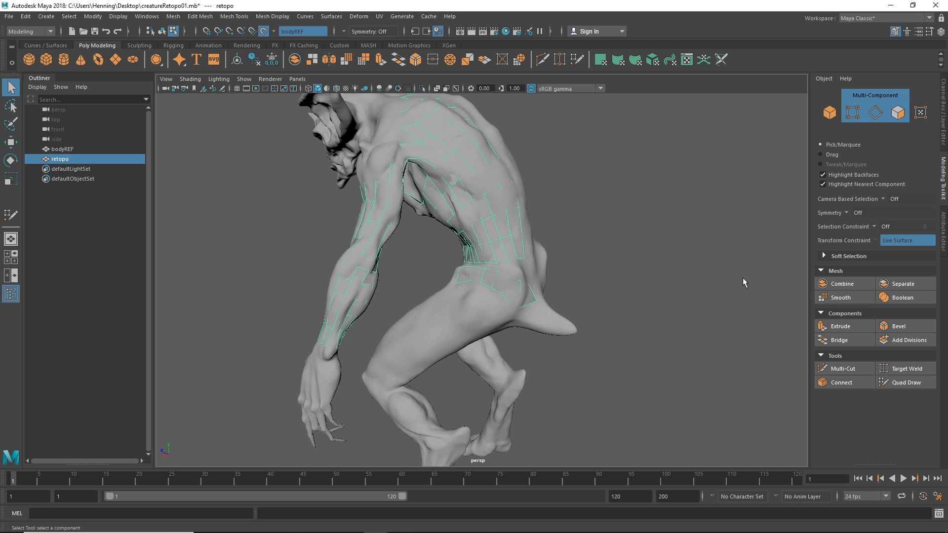
{"action": "left_click", "coordinate": [900, 383]}
{"action": "left_click_drag", "start_coordinate": [440, 247], "coordinate": [569, 243], "text": "alt"}
{"action": "right_click_drag", "start_coordinate": [569, 243], "coordinate": [604, 312], "text": "alt"}
{"action": "left_click_drag", "start_coordinate": [604, 312], "coordinate": [529, 239], "text": "alt"}
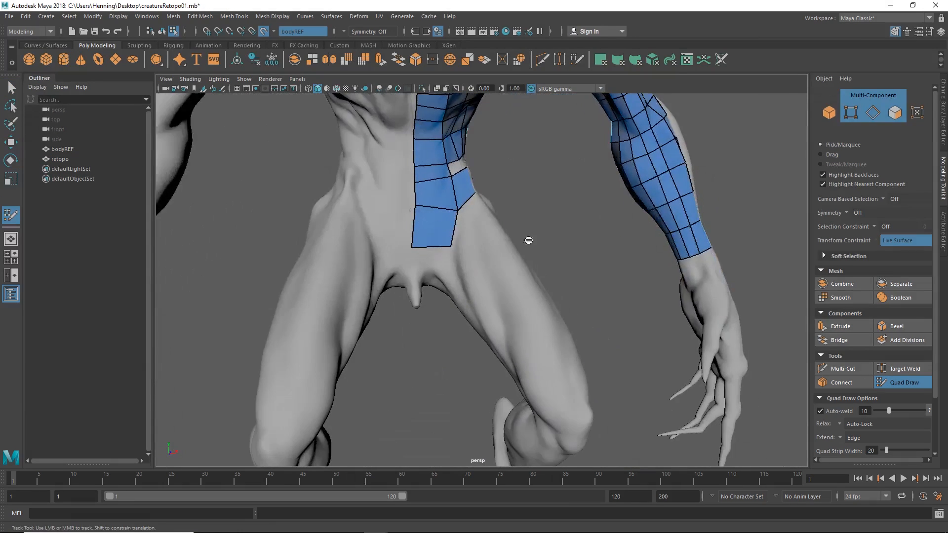
{"action": "right_click_drag", "start_coordinate": [529, 238], "coordinate": [504, 326], "text": "alt"}
{"action": "middle_click_drag", "start_coordinate": [511, 335], "coordinate": [454, 228], "text": "alt"}
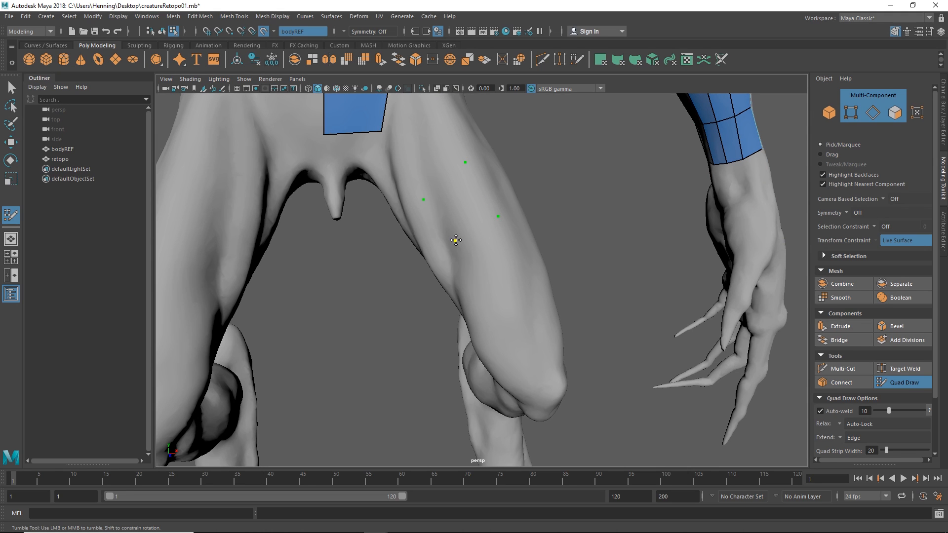
{"action": "left_click", "coordinate": [465, 200], "text": "shift"}
- Extend the edges of the thigh quad into a band wrapping around the left thigh
{"action": "left_click_drag", "start_coordinate": [495, 232], "coordinate": [389, 220], "text": "alt"}
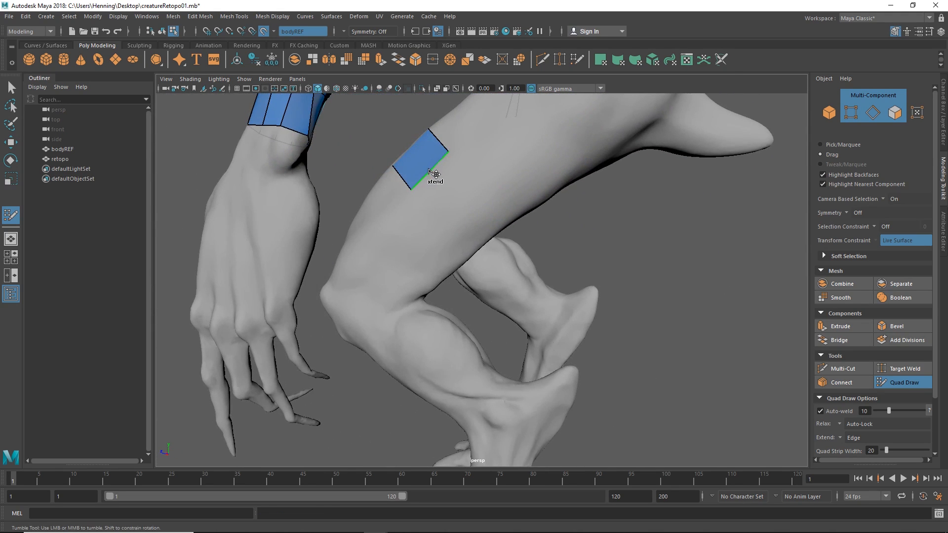
{"action": "mouse_move", "coordinate": [436, 174]}
{"action": "left_mouse_down"}
{"action": "mouse_move", "coordinate": [473, 221]}
{"action": "mouse_move", "coordinate": [454, 208]}
{"action": "mouse_move", "coordinate": [493, 239]}
{"action": "mouse_move", "coordinate": [446, 220]}
{"action": "mouse_move", "coordinate": [518, 250]}
{"action": "mouse_move", "coordinate": [444, 237]}
{"action": "mouse_move", "coordinate": [409, 248]}
{"action": "mouse_move", "coordinate": [464, 230]}
{"action": "left_mouse_up"}
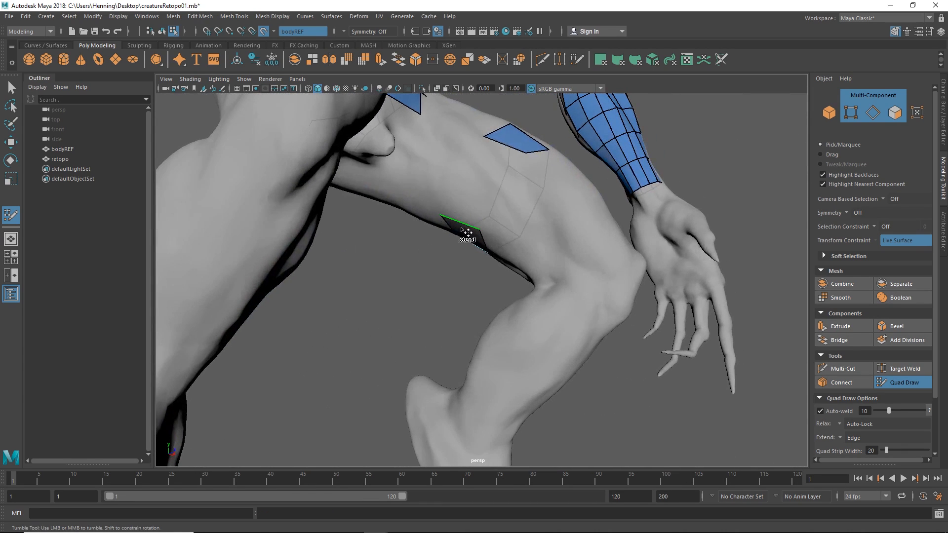
{"action": "left_click_drag", "start_coordinate": [493, 166], "coordinate": [472, 278], "text": "alt"}
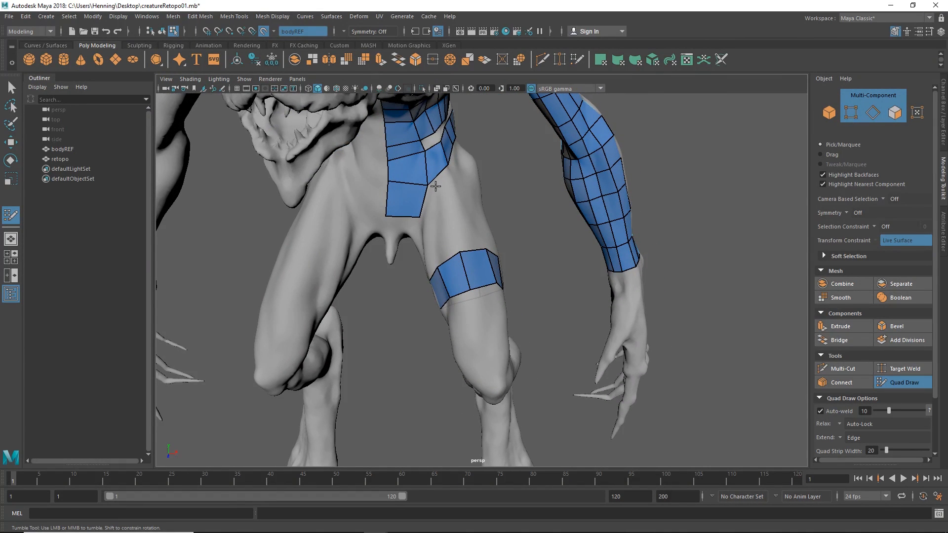
- Set Quad Draw's Extend mode to Border and extend the thigh band's lower border toward the knee
{"action": "left_click_drag", "start_coordinate": [435, 186], "coordinate": [321, 272], "text": "alt"}
{"action": "right_click_drag", "start_coordinate": [321, 272], "coordinate": [502, 249], "text": "alt"}
{"action": "left_click_drag", "start_coordinate": [510, 269], "coordinate": [482, 299]}
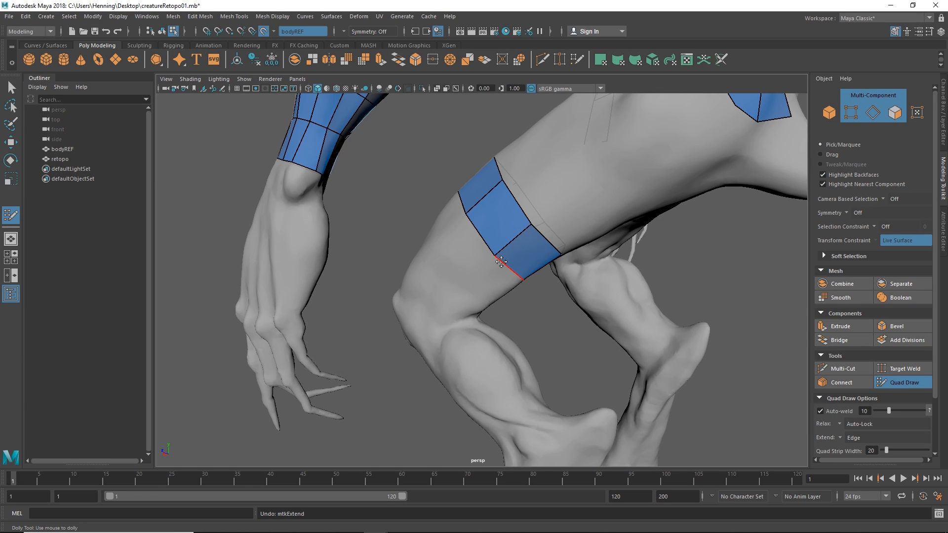
{"action": "mouse_move", "coordinate": [501, 261]}
{"action": "right_mouse_down", "text": "ctrl+shift"}
{"action": "mouse_move", "coordinate": [507, 268]}
{"action": "mouse_move", "coordinate": [468, 292]}
{"action": "mouse_move", "coordinate": [413, 296]}
{"action": "right_mouse_up", "text": "ctrl+shift"}
{"action": "key", "text": "Tab"}
{"action": "left_click_drag", "start_coordinate": [508, 271], "coordinate": [420, 311]}
{"action": "key", "text": "ctrl+z"}
{"action": "key", "text": "ctrl+z"}
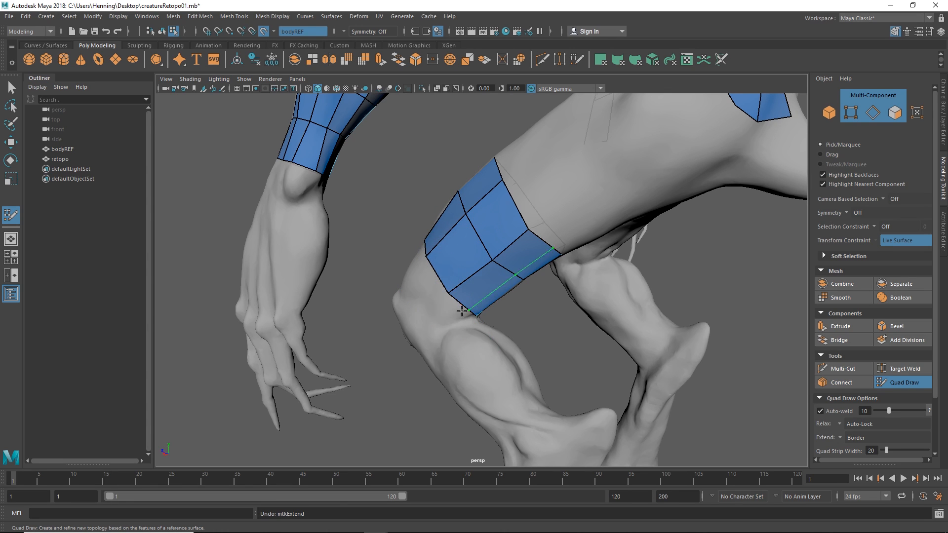
- Extend the thigh band's upper border by a row of quads toward the hip
{"action": "left_click_drag", "start_coordinate": [487, 318], "coordinate": [452, 328], "text": "alt"}
{"action": "left_click_drag", "start_coordinate": [475, 290], "coordinate": [524, 276], "text": "alt"}
{"action": "left_click_drag", "start_coordinate": [538, 226], "coordinate": [589, 169]}
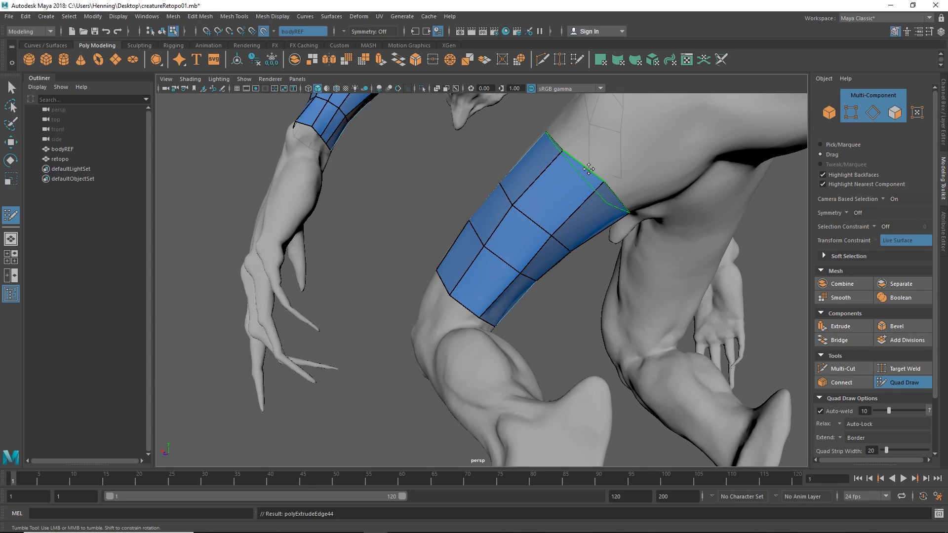
{"action": "middle_click_drag", "start_coordinate": [591, 169], "coordinate": [512, 270], "text": "alt"}
{"action": "left_click_drag", "start_coordinate": [512, 270], "coordinate": [706, 304], "text": "alt"}
{"action": "middle_click_drag", "start_coordinate": [538, 306], "coordinate": [542, 272], "text": "alt"}
{"action": "left_click_drag", "start_coordinate": [542, 272], "coordinate": [477, 275], "text": "alt"}
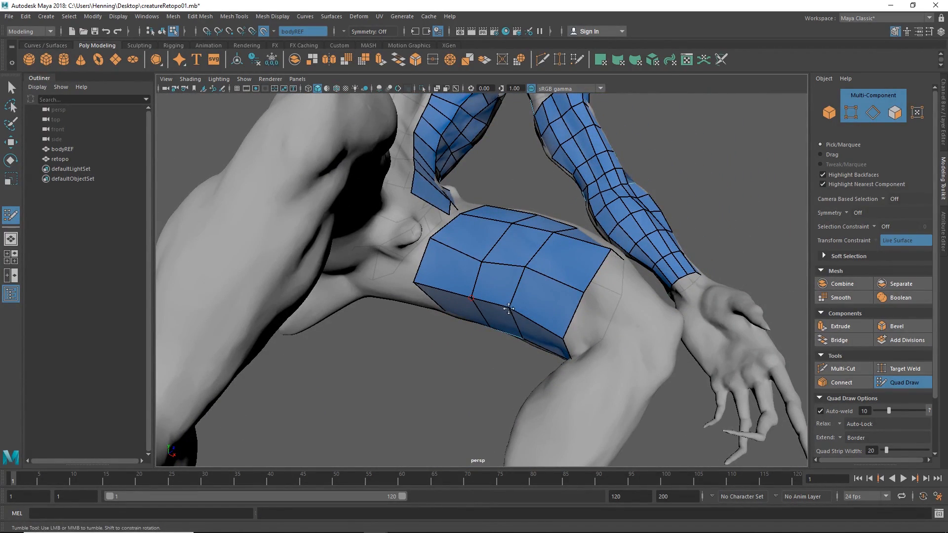
- Extend another row of quads from the thigh's lower border down to the knee
{"action": "mouse_move", "coordinate": [532, 297]}
{"action": "left_mouse_down", "text": "alt"}
{"action": "mouse_move", "coordinate": [485, 278]}
{"action": "mouse_move", "coordinate": [528, 297]}
{"action": "left_mouse_up", "text": "alt"}
{"action": "middle_click_drag", "start_coordinate": [529, 297], "coordinate": [494, 240], "text": "alt"}
{"action": "right_click_drag", "start_coordinate": [494, 239], "coordinate": [516, 282], "text": "alt"}
{"action": "key", "text": "Tab"}
{"action": "left_click_drag", "start_coordinate": [516, 281], "coordinate": [497, 269], "text": "alt"}
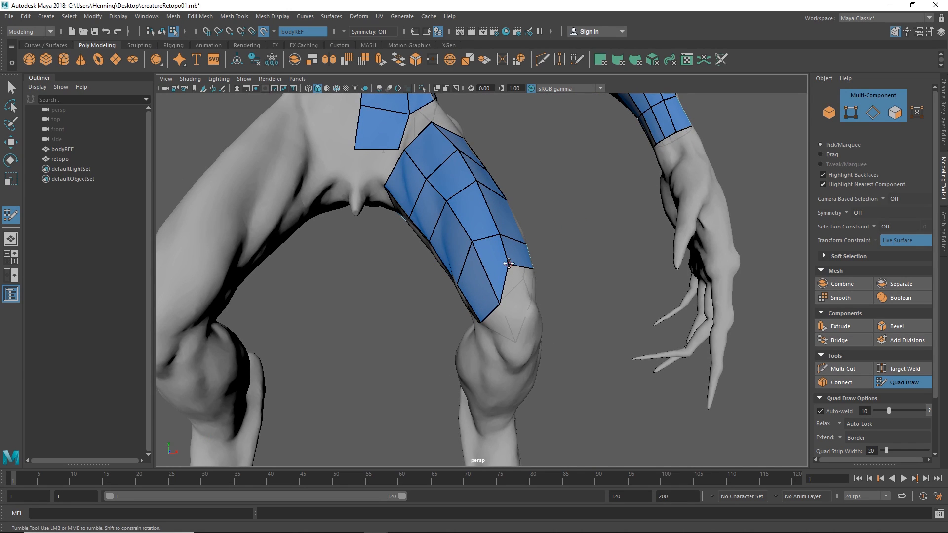
{"action": "mouse_move", "coordinate": [520, 301]}
{"action": "left_mouse_down", "text": "alt"}
{"action": "mouse_move", "coordinate": [471, 292]}
{"action": "mouse_move", "coordinate": [447, 318]}
{"action": "mouse_move", "coordinate": [463, 354]}
{"action": "left_mouse_up", "text": "alt"}
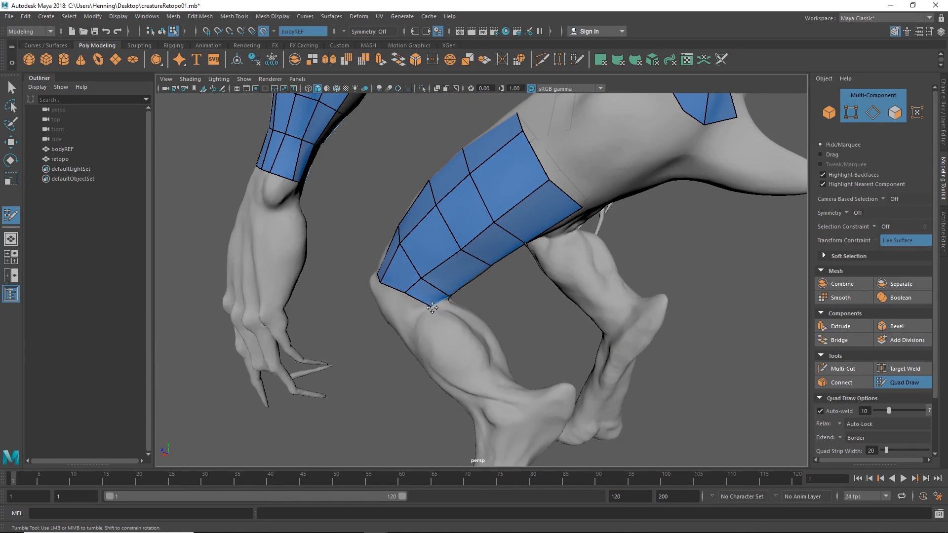
- Reposition and relax the retopo vertices around the knee so the rows follow the bend of the leg
{"action": "mouse_move", "coordinate": [432, 308]}
{"action": "left_mouse_down", "text": "alt"}
{"action": "mouse_move", "coordinate": [482, 301]}
{"action": "mouse_move", "coordinate": [425, 324]}
{"action": "mouse_move", "coordinate": [564, 348]}
{"action": "mouse_move", "coordinate": [549, 349]}
{"action": "mouse_move", "coordinate": [517, 313]}
{"action": "mouse_move", "coordinate": [377, 303]}
{"action": "mouse_move", "coordinate": [398, 281]}
{"action": "mouse_move", "coordinate": [533, 334]}
{"action": "mouse_move", "coordinate": [357, 310]}
{"action": "mouse_move", "coordinate": [520, 282]}
{"action": "mouse_move", "coordinate": [529, 313]}
{"action": "mouse_move", "coordinate": [544, 320]}
{"action": "mouse_move", "coordinate": [439, 272]}
{"action": "mouse_move", "coordinate": [502, 331]}
{"action": "mouse_move", "coordinate": [474, 301]}
{"action": "mouse_move", "coordinate": [430, 290]}
{"action": "left_mouse_up", "text": "alt"}
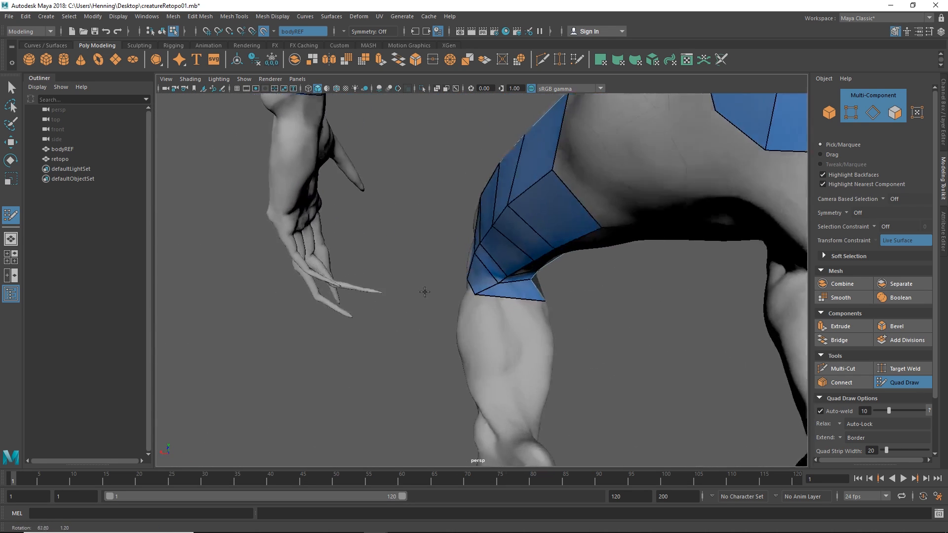
{"action": "right_click_drag", "start_coordinate": [430, 290], "coordinate": [481, 306], "text": "alt"}
{"action": "mouse_move", "coordinate": [488, 296]}
{"action": "left_mouse_down", "text": "alt"}
{"action": "mouse_move", "coordinate": [558, 335]}
{"action": "mouse_move", "coordinate": [497, 315]}
{"action": "mouse_move", "coordinate": [520, 271]}
{"action": "mouse_move", "coordinate": [525, 324]}
{"action": "mouse_move", "coordinate": [500, 277]}
{"action": "mouse_move", "coordinate": [491, 302]}
{"action": "left_mouse_up", "text": "alt"}
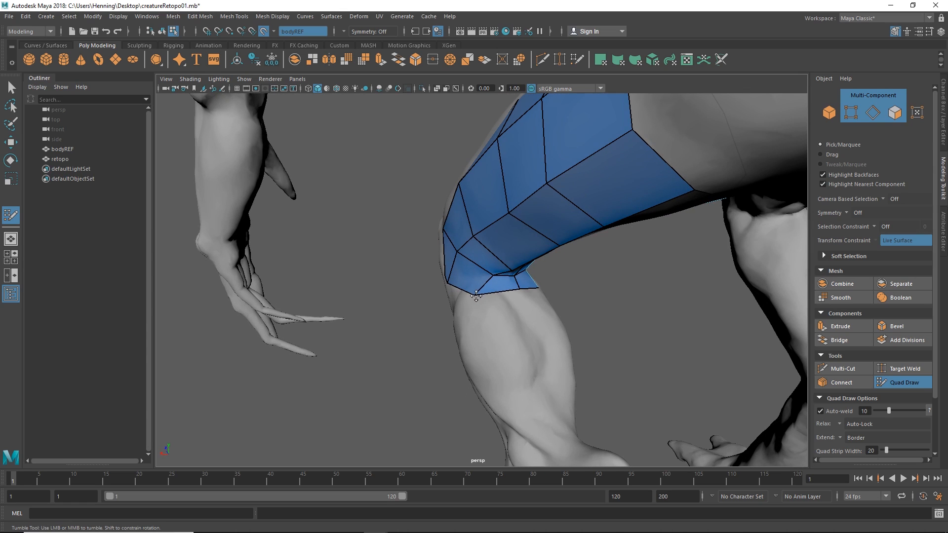
{"action": "left_click_drag", "start_coordinate": [512, 270], "coordinate": [528, 236], "text": "alt"}
{"action": "middle_click_drag", "start_coordinate": [531, 235], "coordinate": [509, 312], "text": "alt"}
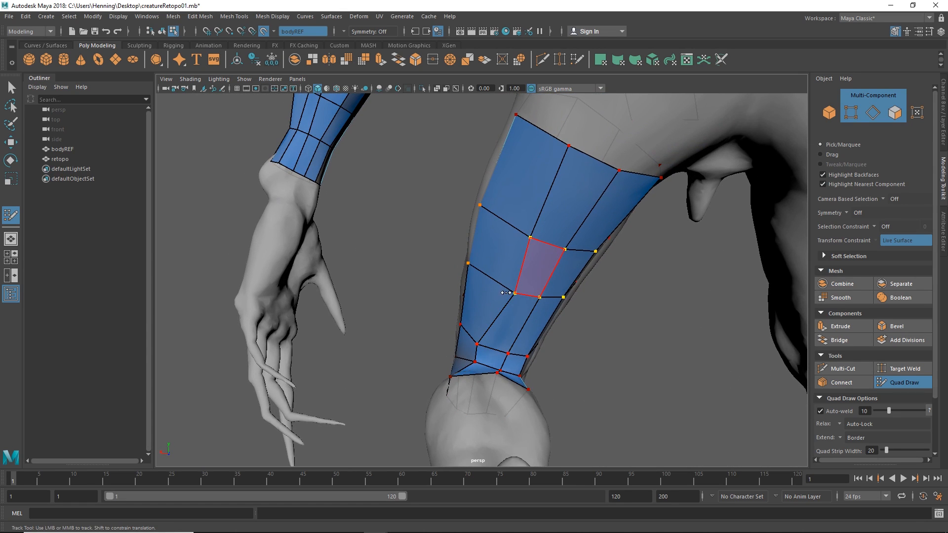
{"action": "left_click_drag", "start_coordinate": [529, 303], "coordinate": [515, 340], "text": "alt"}
{"action": "right_click_drag", "start_coordinate": [515, 341], "coordinate": [508, 297], "text": "alt"}
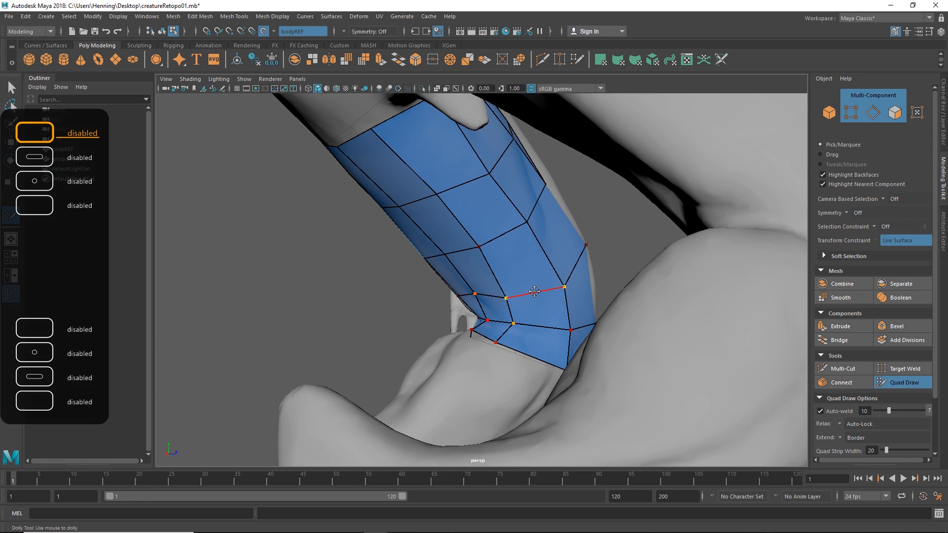
- Undo the last border extension and extend a new row of quads from the border below the knee
{"action": "mouse_move", "coordinate": [534, 292]}
{"action": "left_mouse_down", "text": "alt"}
{"action": "mouse_move", "coordinate": [530, 331]}
{"action": "mouse_move", "coordinate": [512, 355]}
{"action": "mouse_move", "coordinate": [454, 323]}
{"action": "mouse_move", "coordinate": [316, 351]}
{"action": "mouse_move", "coordinate": [316, 326]}
{"action": "left_mouse_up", "text": "alt"}
{"action": "middle_click_drag", "start_coordinate": [420, 318], "coordinate": [429, 283], "text": "alt"}
{"action": "left_click_drag", "start_coordinate": [429, 283], "coordinate": [487, 339], "text": "alt"}
{"action": "left_click_drag", "start_coordinate": [425, 338], "coordinate": [537, 291], "text": "alt"}
{"action": "key", "text": "ctrl+z"}
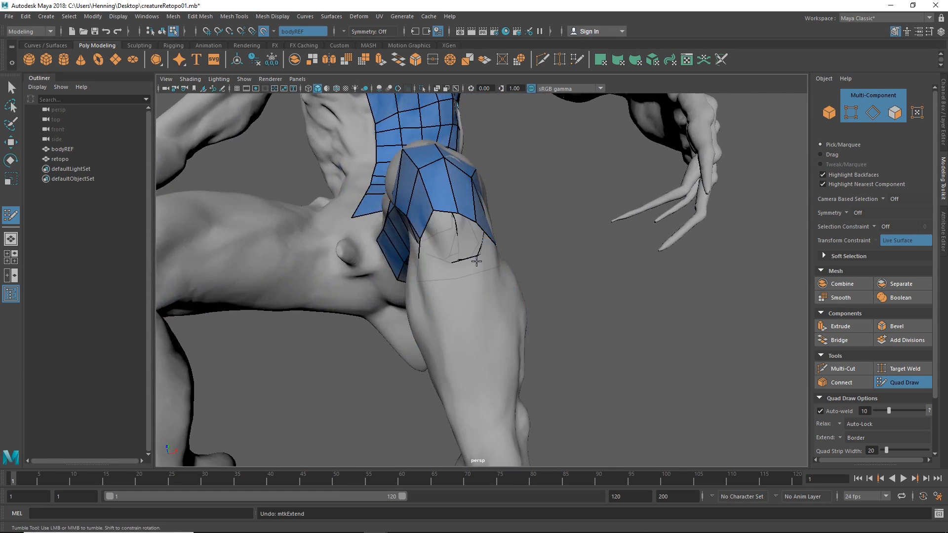
{"action": "mouse_move", "coordinate": [471, 220]}
{"action": "left_mouse_down"}
{"action": "mouse_move", "coordinate": [478, 245]}
{"action": "mouse_move", "coordinate": [453, 270]}
{"action": "mouse_move", "coordinate": [462, 300]}
{"action": "mouse_move", "coordinate": [438, 330]}
{"action": "mouse_move", "coordinate": [434, 305]}
{"action": "mouse_move", "coordinate": [499, 309]}
{"action": "mouse_move", "coordinate": [492, 292]}
{"action": "mouse_move", "coordinate": [529, 240]}
{"action": "mouse_move", "coordinate": [499, 368]}
{"action": "mouse_move", "coordinate": [461, 277]}
{"action": "mouse_move", "coordinate": [523, 269]}
{"action": "mouse_move", "coordinate": [580, 284]}
{"action": "mouse_move", "coordinate": [565, 331]}
{"action": "mouse_move", "coordinate": [517, 342]}
{"action": "mouse_move", "coordinate": [401, 245]}
{"action": "mouse_move", "coordinate": [368, 249]}
{"action": "left_mouse_up"}
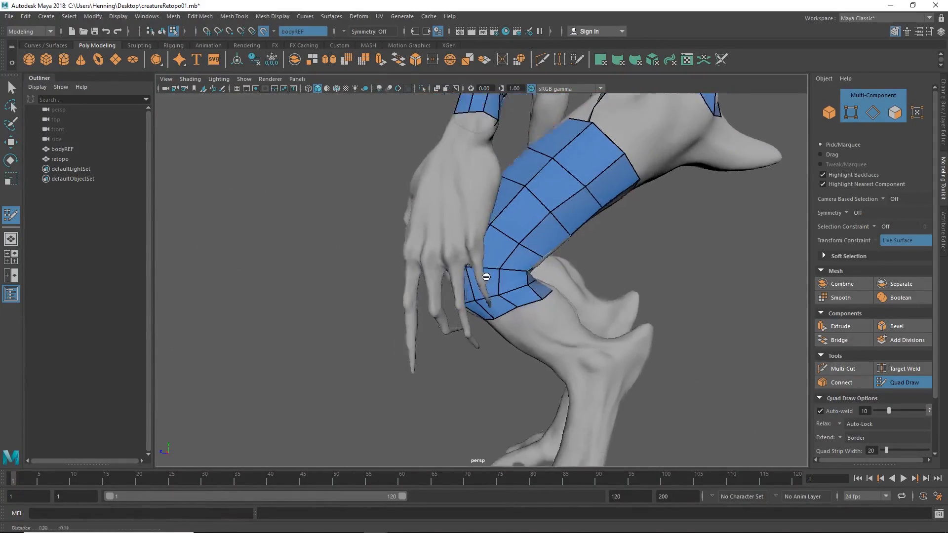
- Reposition the vertices of the row below the knee so it wraps evenly around the upper calf
{"action": "right_click_drag", "start_coordinate": [368, 249], "coordinate": [439, 264], "text": "alt"}
{"action": "left_click_drag", "start_coordinate": [439, 264], "coordinate": [612, 257], "text": "alt"}
{"action": "right_click_drag", "start_coordinate": [420, 259], "coordinate": [474, 262], "text": "alt"}
{"action": "left_click_drag", "start_coordinate": [474, 262], "coordinate": [539, 261], "text": "alt"}
{"action": "middle_click_drag", "start_coordinate": [509, 262], "coordinate": [497, 263], "text": "alt"}
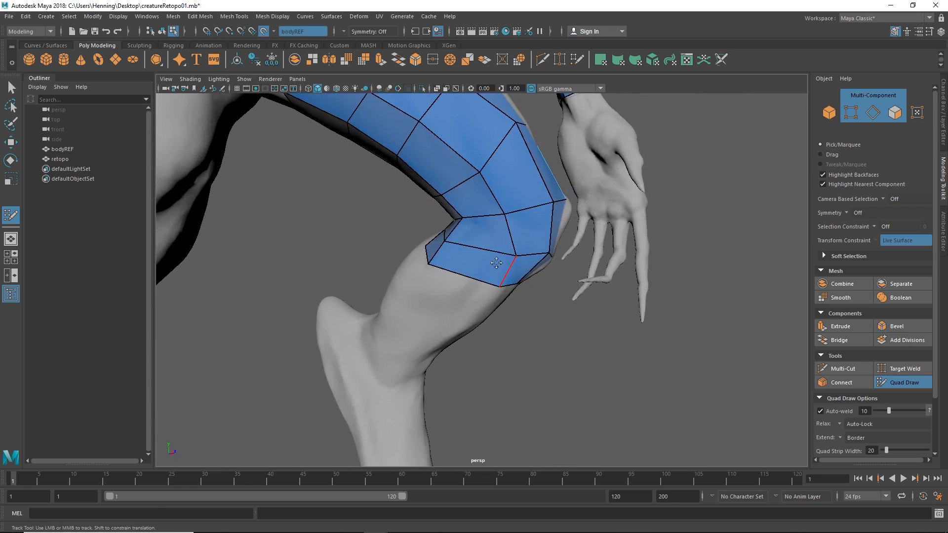
{"action": "right_click_drag", "start_coordinate": [496, 263], "coordinate": [508, 281], "text": "alt"}
{"action": "left_click_drag", "start_coordinate": [485, 285], "coordinate": [400, 269], "text": "alt"}
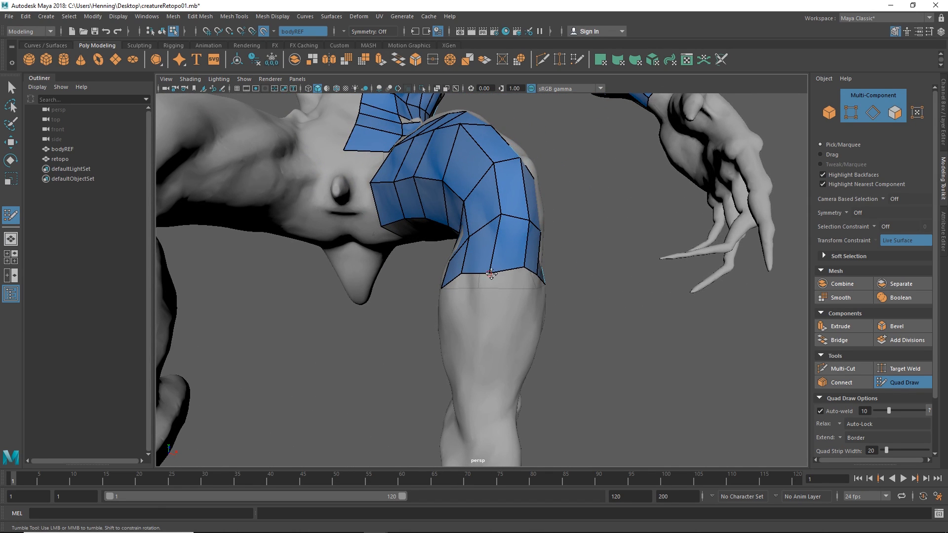
- Even out the border below the knee and extend it by a long row of quads down the calf
{"action": "left_click_drag", "start_coordinate": [521, 256], "coordinate": [419, 277], "text": "alt"}
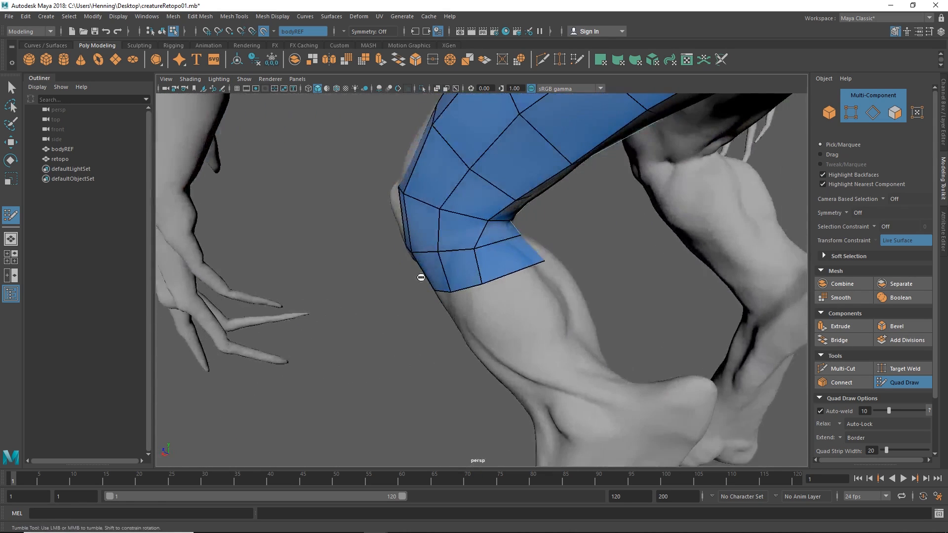
{"action": "right_click_drag", "start_coordinate": [419, 277], "coordinate": [490, 254], "text": "alt"}
{"action": "left_click_drag", "start_coordinate": [547, 255], "coordinate": [498, 244], "text": "alt"}
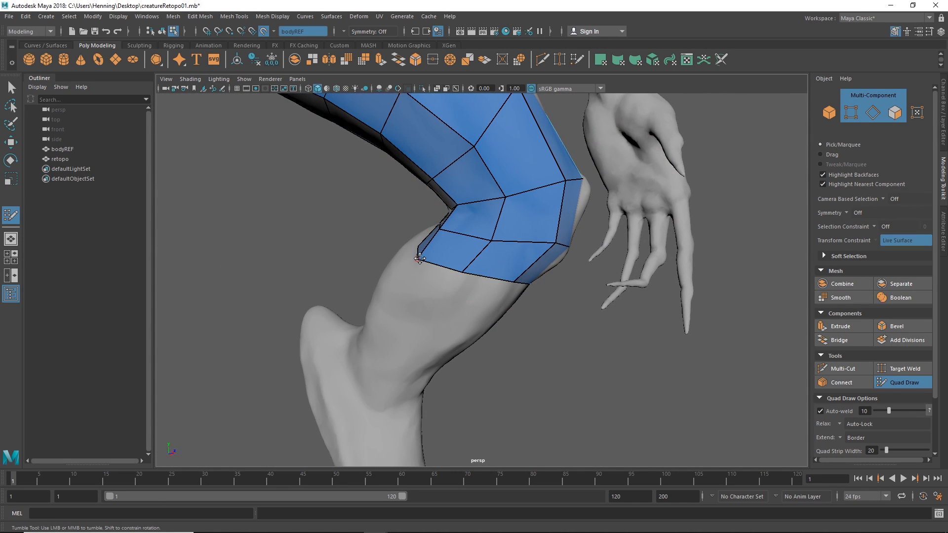
{"action": "mouse_move", "coordinate": [420, 258]}
{"action": "left_mouse_down", "text": "alt"}
{"action": "mouse_move", "coordinate": [430, 271]}
{"action": "mouse_move", "coordinate": [466, 271]}
{"action": "left_mouse_up", "text": "alt"}
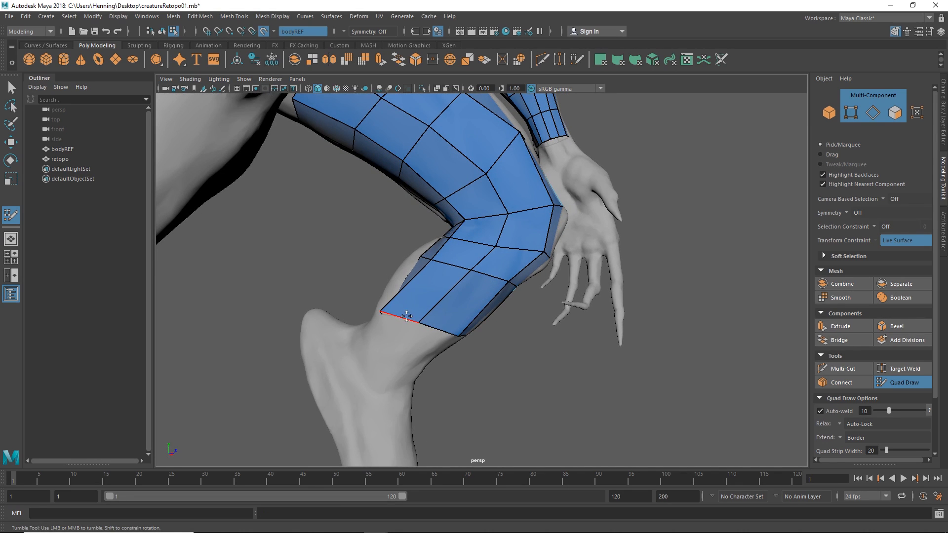
{"action": "mouse_move", "coordinate": [423, 316]}
{"action": "left_mouse_down", "text": "alt"}
{"action": "mouse_move", "coordinate": [512, 334]}
{"action": "mouse_move", "coordinate": [422, 356]}
{"action": "mouse_move", "coordinate": [494, 331]}
{"action": "left_mouse_up", "text": "alt"}
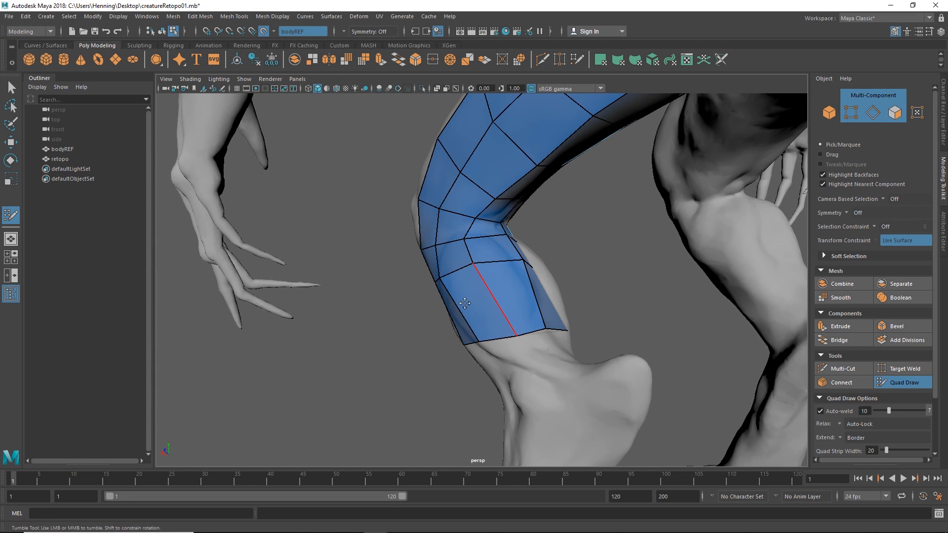
- Extend the calf border by another row toward the heel and adjust its border vertices
{"action": "mouse_move", "coordinate": [465, 304]}
{"action": "left_mouse_down", "text": "alt"}
{"action": "mouse_move", "coordinate": [519, 269]}
{"action": "mouse_move", "coordinate": [601, 292]}
{"action": "mouse_move", "coordinate": [560, 320]}
{"action": "mouse_move", "coordinate": [482, 303]}
{"action": "mouse_move", "coordinate": [410, 247]}
{"action": "mouse_move", "coordinate": [565, 282]}
{"action": "mouse_move", "coordinate": [480, 303]}
{"action": "mouse_move", "coordinate": [470, 338]}
{"action": "mouse_move", "coordinate": [520, 299]}
{"action": "mouse_move", "coordinate": [581, 364]}
{"action": "mouse_move", "coordinate": [571, 346]}
{"action": "mouse_move", "coordinate": [592, 357]}
{"action": "mouse_move", "coordinate": [522, 290]}
{"action": "mouse_move", "coordinate": [599, 247]}
{"action": "mouse_move", "coordinate": [567, 277]}
{"action": "left_mouse_up", "text": "alt"}
{"action": "right_click_drag", "start_coordinate": [567, 276], "coordinate": [512, 285], "text": "alt"}
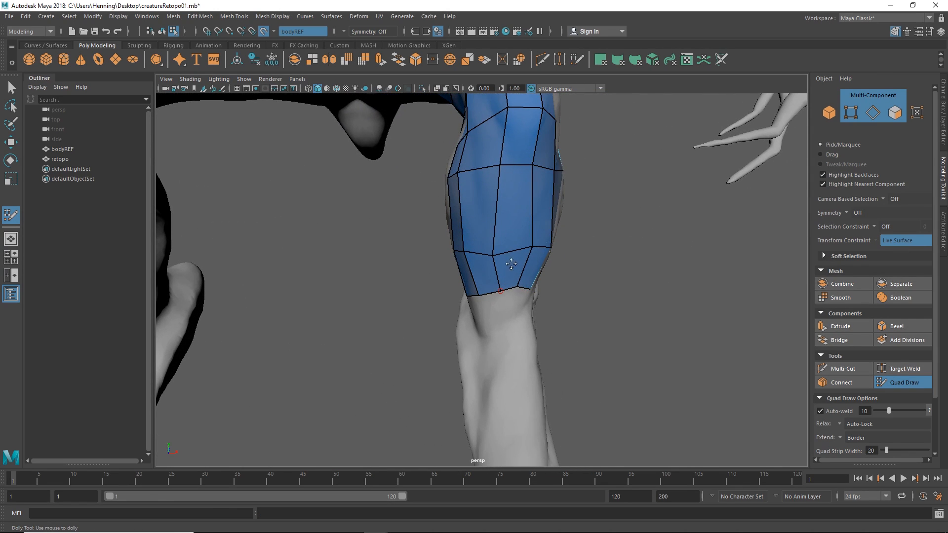
{"action": "left_click_drag", "start_coordinate": [520, 295], "coordinate": [501, 289], "text": "alt"}
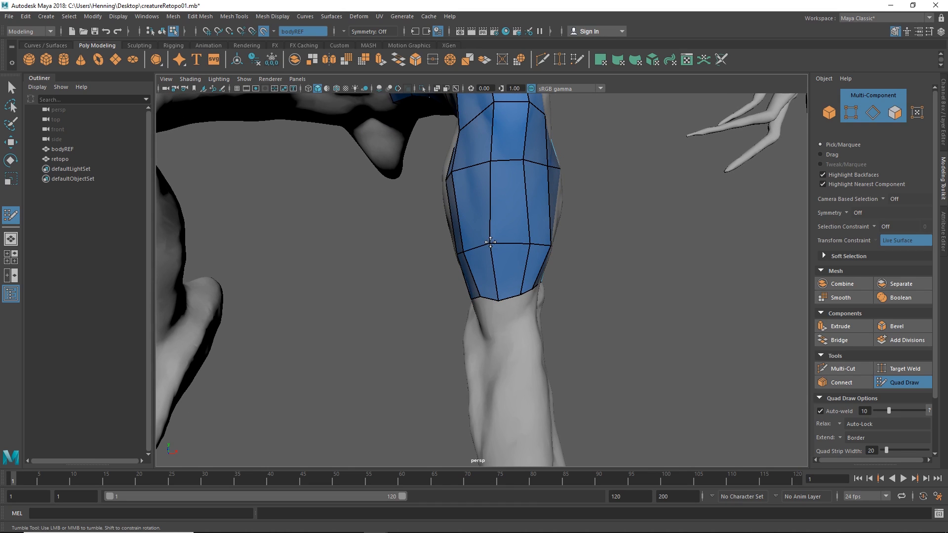
- Build quads over the protruding heel and front of the ankle, and adjust the vertices along their lower border
{"action": "mouse_move", "coordinate": [491, 242]}
{"action": "left_mouse_down", "text": "alt"}
{"action": "mouse_move", "coordinate": [502, 294]}
{"action": "mouse_move", "coordinate": [463, 313]}
{"action": "mouse_move", "coordinate": [546, 311]}
{"action": "mouse_move", "coordinate": [531, 278]}
{"action": "mouse_move", "coordinate": [469, 296]}
{"action": "mouse_move", "coordinate": [499, 313]}
{"action": "mouse_move", "coordinate": [557, 306]}
{"action": "mouse_move", "coordinate": [503, 346]}
{"action": "mouse_move", "coordinate": [464, 336]}
{"action": "mouse_move", "coordinate": [428, 296]}
{"action": "mouse_move", "coordinate": [491, 324]}
{"action": "mouse_move", "coordinate": [474, 251]}
{"action": "mouse_move", "coordinate": [461, 289]}
{"action": "mouse_move", "coordinate": [569, 280]}
{"action": "mouse_move", "coordinate": [572, 302]}
{"action": "mouse_move", "coordinate": [488, 297]}
{"action": "mouse_move", "coordinate": [406, 252]}
{"action": "mouse_move", "coordinate": [368, 277]}
{"action": "mouse_move", "coordinate": [369, 260]}
{"action": "mouse_move", "coordinate": [598, 242]}
{"action": "left_mouse_up", "text": "alt"}
{"action": "left_click", "coordinate": [438, 283]}
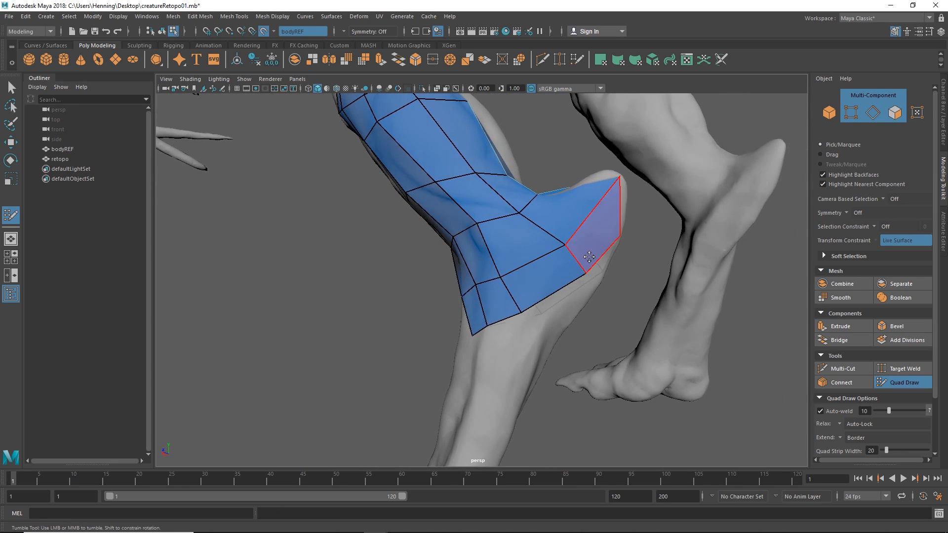
{"action": "left_click_drag", "start_coordinate": [586, 274], "coordinate": [588, 265]}
{"action": "mouse_move", "coordinate": [512, 298]}
{"action": "left_mouse_down"}
{"action": "mouse_move", "coordinate": [534, 279]}
{"action": "mouse_move", "coordinate": [534, 296]}
{"action": "mouse_move", "coordinate": [563, 303]}
{"action": "mouse_move", "coordinate": [512, 328]}
{"action": "mouse_move", "coordinate": [505, 289]}
{"action": "left_mouse_up"}
{"action": "left_click_drag", "start_coordinate": [469, 322], "coordinate": [548, 318], "text": "alt"}
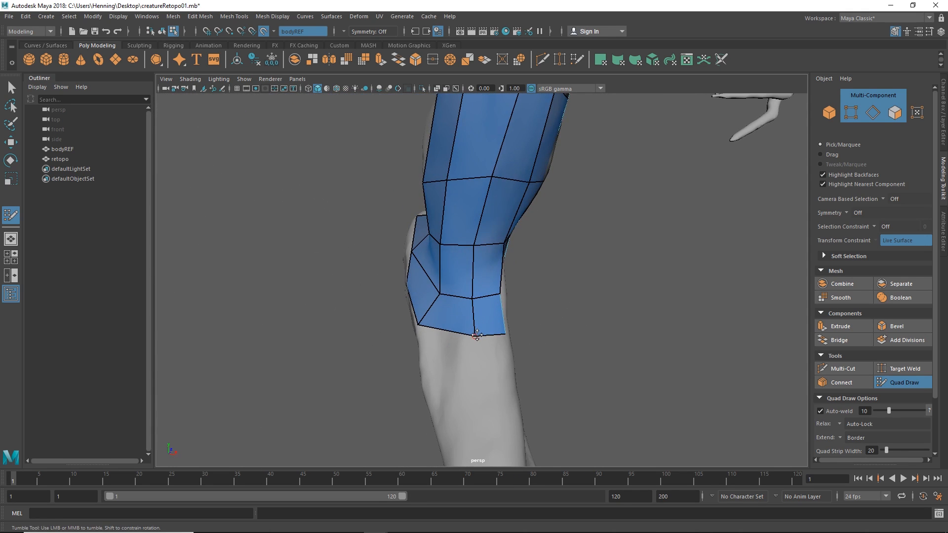
{"action": "left_click_drag", "start_coordinate": [477, 335], "coordinate": [518, 317], "text": "alt"}
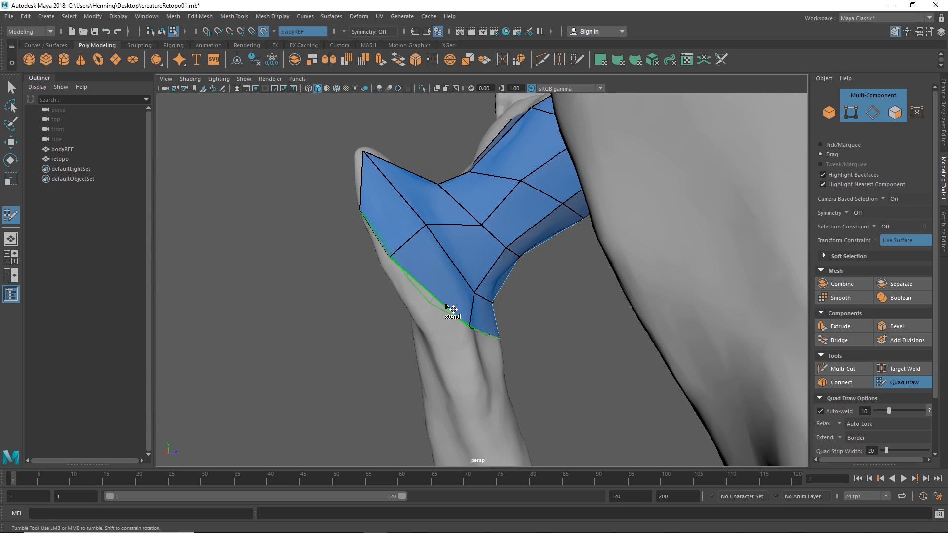
- Undo the first trial extension under the heel and extend the border by a narrow row of quads
{"action": "left_click_drag", "start_coordinate": [447, 305], "coordinate": [508, 370]}
{"action": "key", "text": "ctrl+z"}
{"action": "left_click_drag", "start_coordinate": [484, 293], "coordinate": [511, 276]}
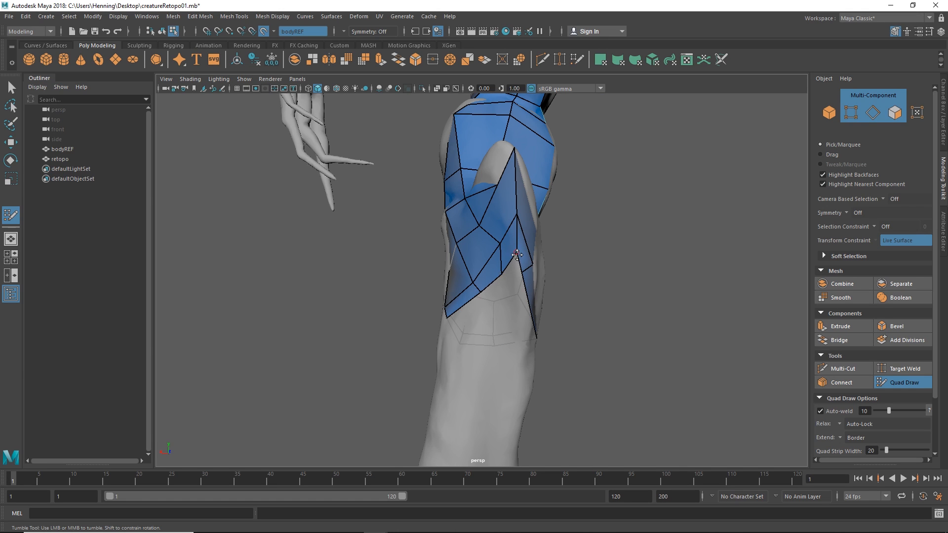
- Adjust the border vertices of the narrow row under the heel and undo the last tweak
{"action": "mouse_move", "coordinate": [511, 296]}
{"action": "left_mouse_down", "text": "alt"}
{"action": "mouse_move", "coordinate": [441, 265]}
{"action": "mouse_move", "coordinate": [441, 274]}
{"action": "left_mouse_up", "text": "alt"}
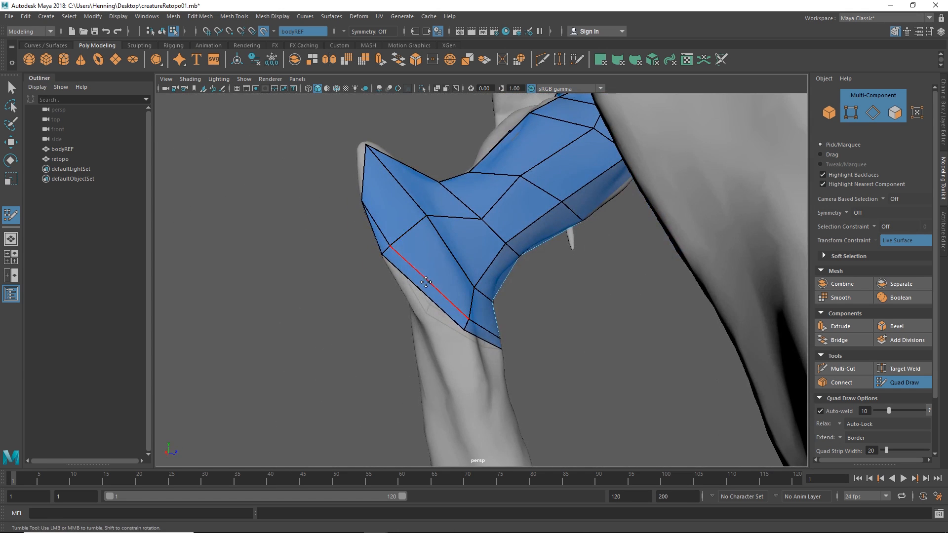
{"action": "mouse_move", "coordinate": [420, 237]}
{"action": "left_mouse_down", "text": "alt"}
{"action": "mouse_move", "coordinate": [451, 230]}
{"action": "mouse_move", "coordinate": [529, 289]}
{"action": "mouse_move", "coordinate": [510, 333]}
{"action": "mouse_move", "coordinate": [497, 336]}
{"action": "mouse_move", "coordinate": [430, 311]}
{"action": "left_mouse_up", "text": "alt"}
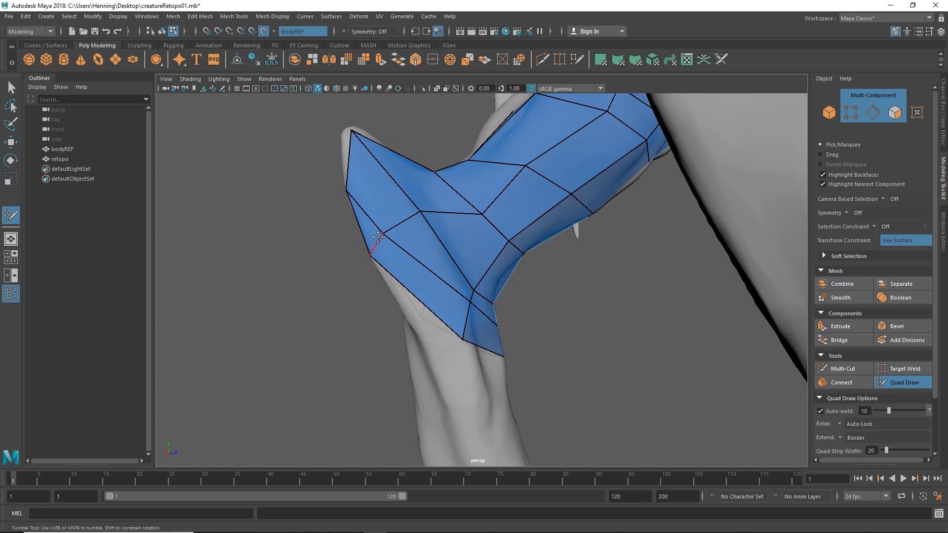
{"action": "mouse_move", "coordinate": [378, 237]}
{"action": "left_mouse_down", "text": "alt"}
{"action": "mouse_move", "coordinate": [483, 227]}
{"action": "mouse_move", "coordinate": [525, 233]}
{"action": "mouse_move", "coordinate": [482, 229]}
{"action": "mouse_move", "coordinate": [478, 258]}
{"action": "left_mouse_up", "text": "alt"}
{"action": "left_click_drag", "start_coordinate": [475, 294], "coordinate": [487, 332]}
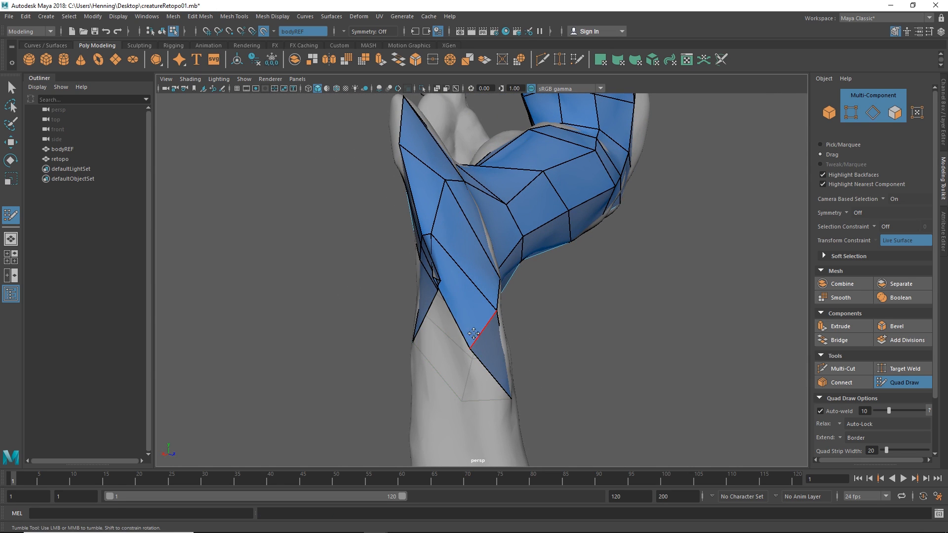
{"action": "key", "text": "ctrl+z"}
- Extend the border under the heel by another row of quads down the lower leg
{"action": "left_click_drag", "start_coordinate": [452, 269], "coordinate": [502, 282], "text": "alt"}
{"action": "right_click_drag", "start_coordinate": [499, 276], "coordinate": [380, 265], "text": "alt"}
{"action": "left_click_drag", "start_coordinate": [380, 264], "coordinate": [516, 269], "text": "alt"}
{"action": "right_click_drag", "start_coordinate": [516, 269], "coordinate": [511, 344], "text": "alt"}
{"action": "left_click_drag", "start_coordinate": [460, 254], "coordinate": [507, 234], "text": "alt"}
{"action": "mouse_move", "coordinate": [473, 297]}
{"action": "left_mouse_down", "text": "alt"}
{"action": "mouse_move", "coordinate": [435, 307]}
{"action": "mouse_move", "coordinate": [430, 360]}
{"action": "mouse_move", "coordinate": [470, 330]}
{"action": "mouse_move", "coordinate": [521, 325]}
{"action": "left_mouse_up", "text": "alt"}
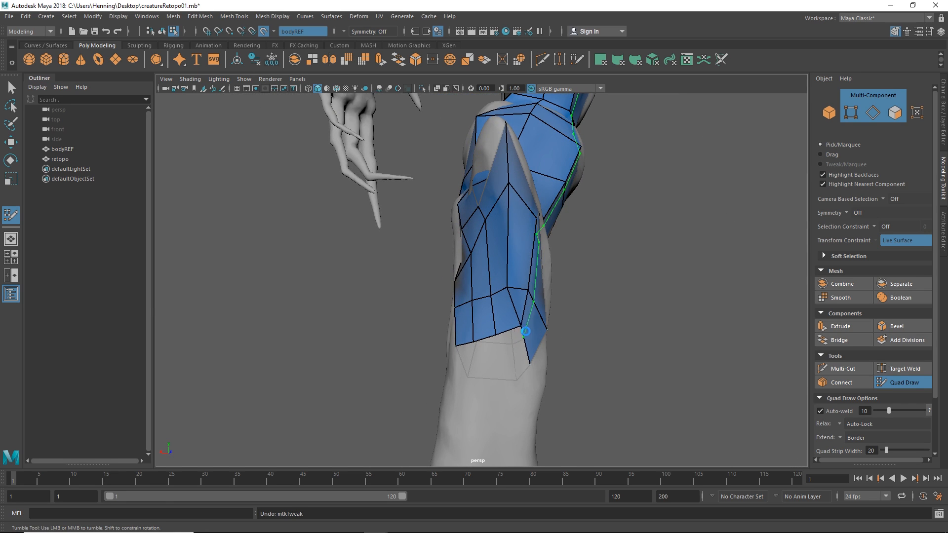
- Align the border vertices at the back of the lower leg and save the scene
{"action": "right_click_drag", "start_coordinate": [511, 329], "coordinate": [532, 338], "text": "alt"}
{"action": "mouse_move", "coordinate": [532, 338]}
{"action": "left_mouse_down"}
{"action": "mouse_move", "coordinate": [506, 339]}
{"action": "mouse_move", "coordinate": [494, 356]}
{"action": "left_mouse_up"}
{"action": "right_click_drag", "start_coordinate": [649, 275], "coordinate": [473, 317], "text": "alt"}
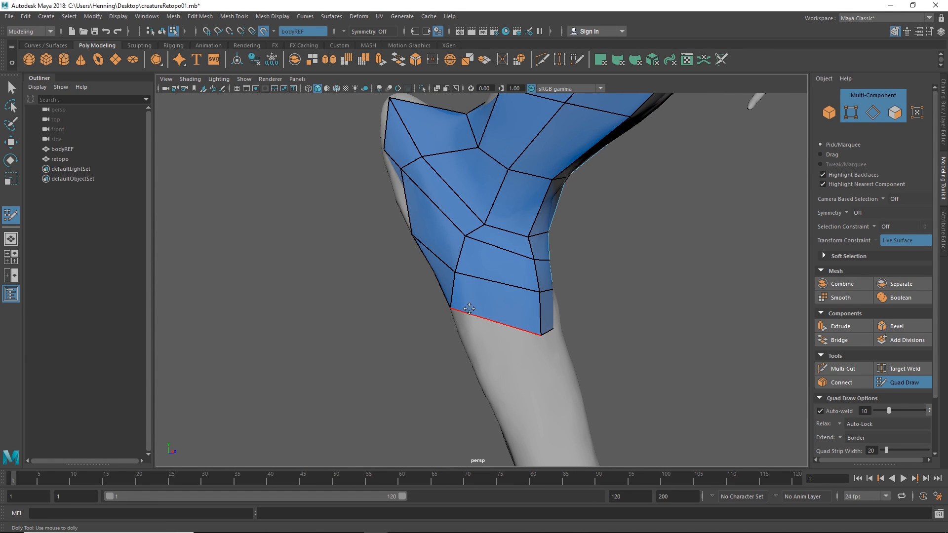
{"action": "key", "text": "ctrl+s"}
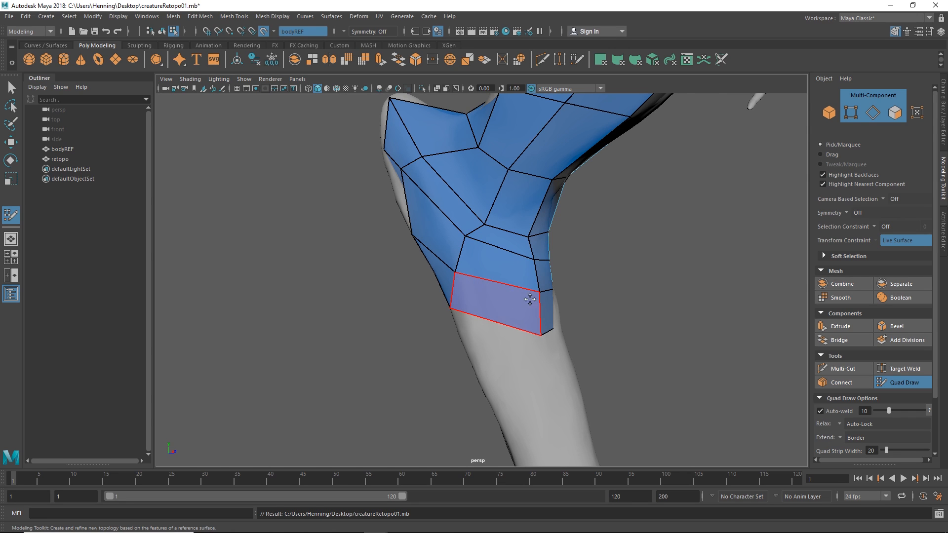
- Reposition the vertices around the ankle and level the lower border of the retopo mesh
{"action": "mouse_move", "coordinate": [530, 300]}
{"action": "left_mouse_down", "text": "alt"}
{"action": "mouse_move", "coordinate": [502, 336]}
{"action": "mouse_move", "coordinate": [447, 188]}
{"action": "mouse_move", "coordinate": [476, 265]}
{"action": "mouse_move", "coordinate": [487, 251]}
{"action": "mouse_move", "coordinate": [528, 250]}
{"action": "left_mouse_up", "text": "alt"}
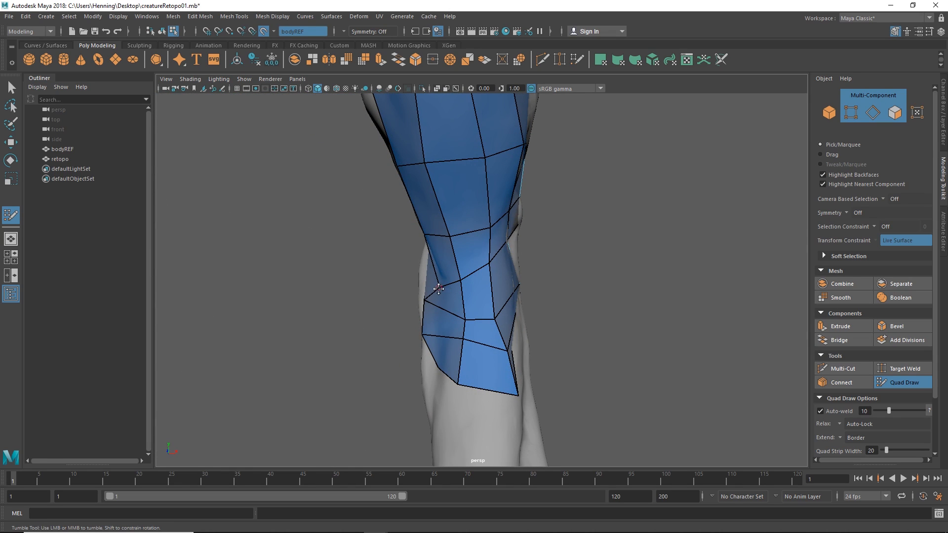
{"action": "mouse_move", "coordinate": [438, 289]}
{"action": "left_mouse_down"}
{"action": "mouse_move", "coordinate": [439, 270]}
{"action": "mouse_move", "coordinate": [489, 278]}
{"action": "mouse_move", "coordinate": [529, 311]}
{"action": "mouse_move", "coordinate": [600, 337]}
{"action": "left_mouse_up"}
{"action": "mouse_move", "coordinate": [508, 342]}
{"action": "left_mouse_down"}
{"action": "mouse_move", "coordinate": [523, 319]}
{"action": "mouse_move", "coordinate": [494, 286]}
{"action": "left_mouse_up"}
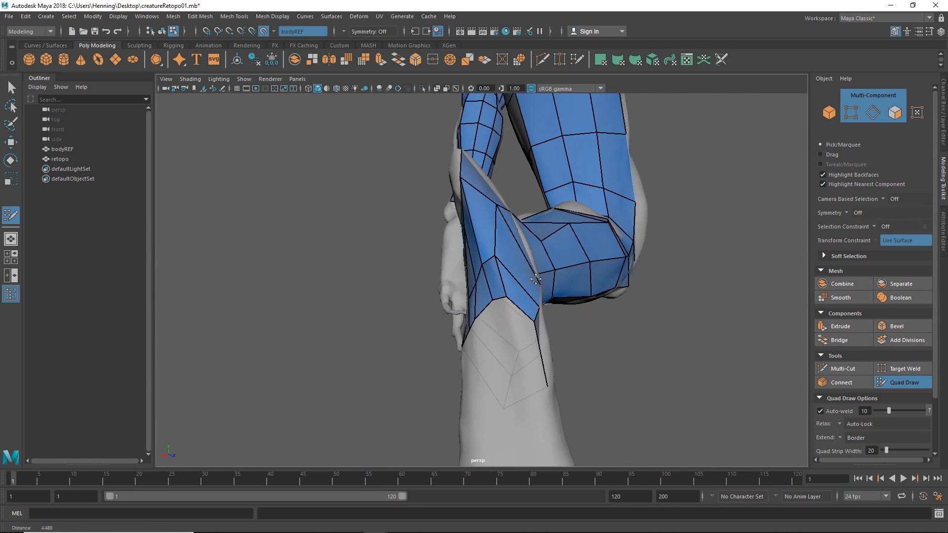
{"action": "right_click_drag", "start_coordinate": [514, 278], "coordinate": [526, 280], "text": "alt"}
{"action": "mouse_move", "coordinate": [518, 283]}
{"action": "left_mouse_down"}
{"action": "mouse_move", "coordinate": [496, 295]}
{"action": "mouse_move", "coordinate": [505, 331]}
{"action": "mouse_move", "coordinate": [455, 307]}
{"action": "left_mouse_up"}
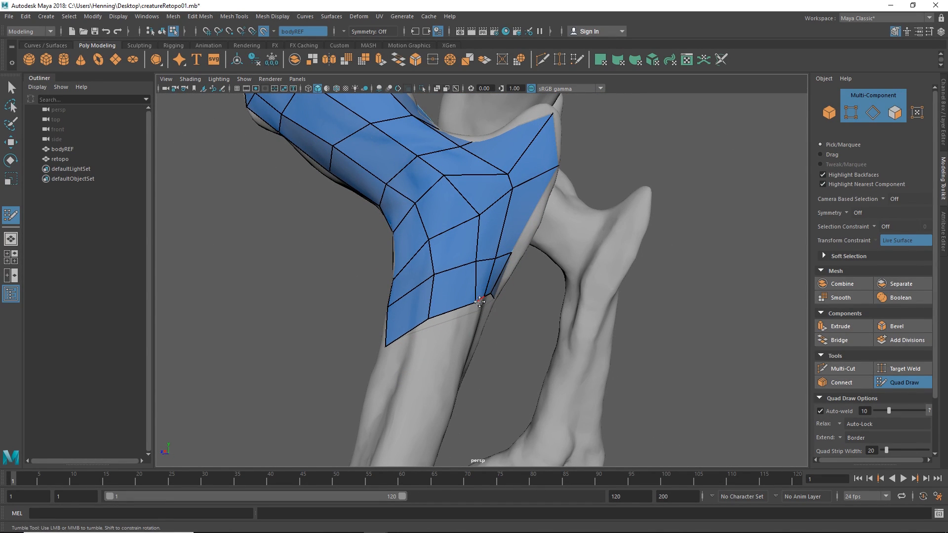
{"action": "left_click_drag", "start_coordinate": [444, 317], "coordinate": [529, 356], "text": "alt"}
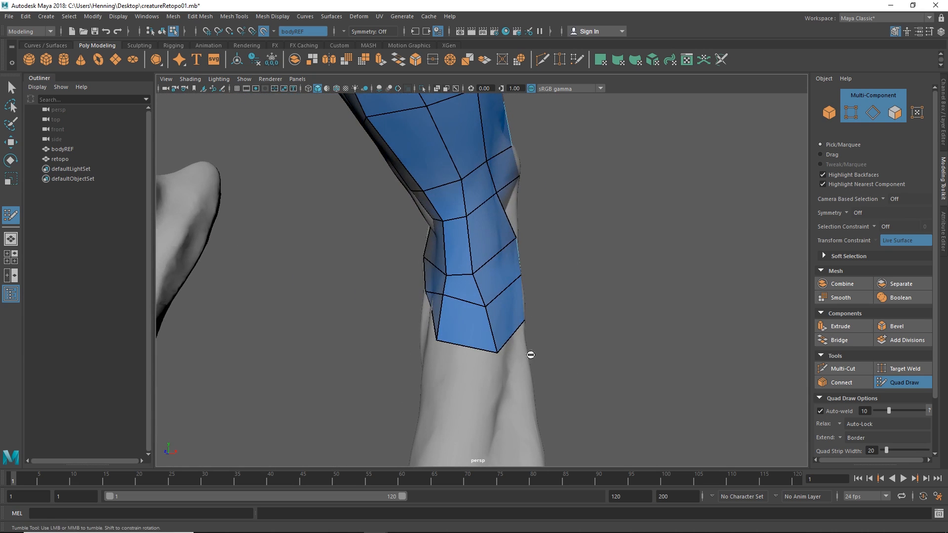
{"action": "middle_click_drag", "start_coordinate": [529, 355], "coordinate": [485, 331], "text": "alt"}
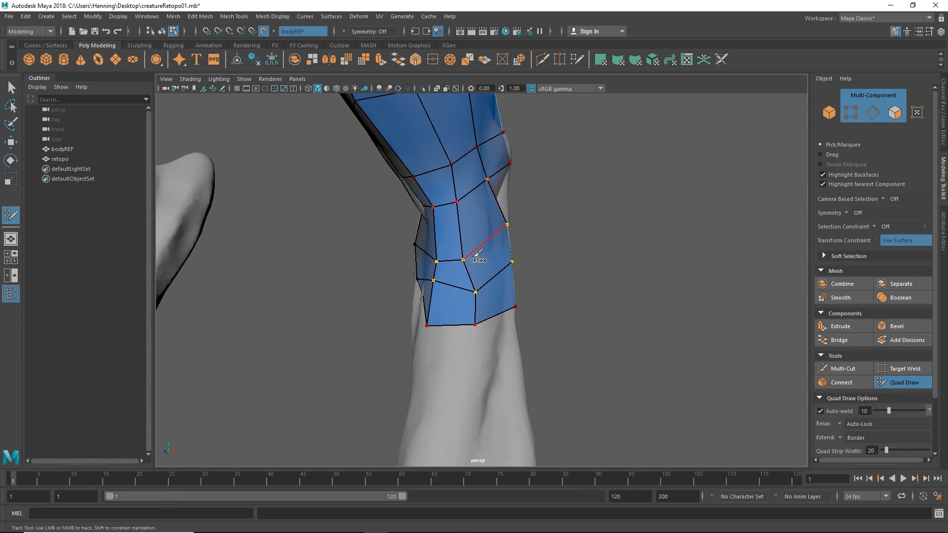
- Relax the quads at the front of the ankle to even out their spacing
{"action": "left_click_drag", "start_coordinate": [476, 254], "coordinate": [466, 263], "text": "shift"}
{"action": "mouse_move", "coordinate": [470, 313]}
{"action": "left_mouse_down", "text": "shift"}
{"action": "mouse_move", "coordinate": [444, 251]}
{"action": "mouse_move", "coordinate": [557, 240]}
{"action": "left_mouse_up", "text": "shift"}
{"action": "right_click_drag", "start_coordinate": [557, 240], "coordinate": [423, 273], "text": "alt"}
{"action": "mouse_move", "coordinate": [423, 273]}
{"action": "left_mouse_down", "text": "alt"}
{"action": "mouse_move", "coordinate": [538, 264]}
{"action": "mouse_move", "coordinate": [567, 280]}
{"action": "mouse_move", "coordinate": [495, 277]}
{"action": "mouse_move", "coordinate": [473, 292]}
{"action": "mouse_move", "coordinate": [483, 271]}
{"action": "mouse_move", "coordinate": [474, 287]}
{"action": "mouse_move", "coordinate": [514, 323]}
{"action": "mouse_move", "coordinate": [505, 299]}
{"action": "mouse_move", "coordinate": [426, 317]}
{"action": "mouse_move", "coordinate": [433, 328]}
{"action": "mouse_move", "coordinate": [416, 384]}
{"action": "mouse_move", "coordinate": [402, 366]}
{"action": "left_mouse_up", "text": "alt"}
- Undo the trial extension, extend another row down the lower leg, and straighten the vertical edge line below the ankle
{"action": "left_click_drag", "start_coordinate": [457, 376], "coordinate": [400, 351]}
{"action": "key", "text": "ctrl+z"}
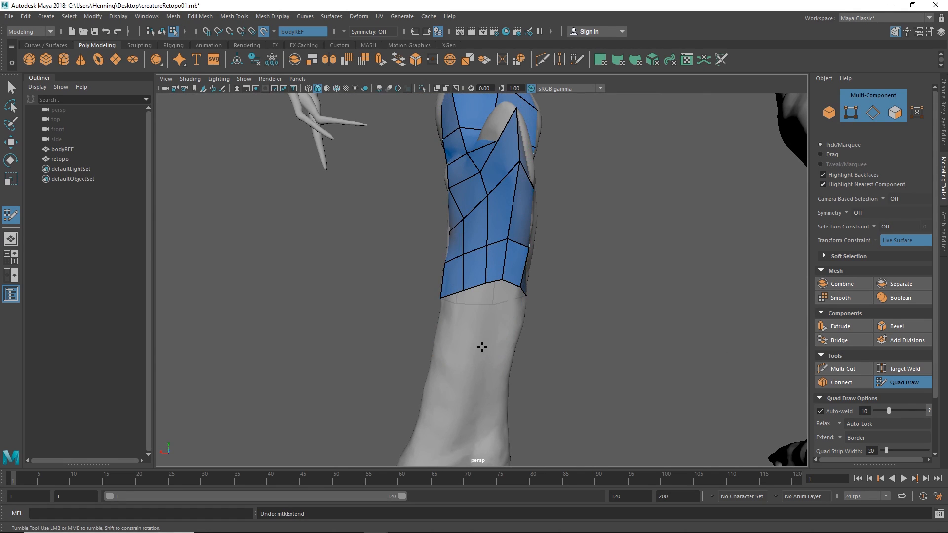
{"action": "left_click_drag", "start_coordinate": [487, 316], "coordinate": [489, 318]}
{"action": "mouse_move", "coordinate": [497, 301]}
{"action": "left_mouse_down", "text": "shift"}
{"action": "mouse_move", "coordinate": [487, 314]}
{"action": "mouse_move", "coordinate": [511, 309]}
{"action": "mouse_move", "coordinate": [505, 300]}
{"action": "mouse_move", "coordinate": [525, 318]}
{"action": "mouse_move", "coordinate": [511, 311]}
{"action": "left_mouse_up", "text": "shift"}
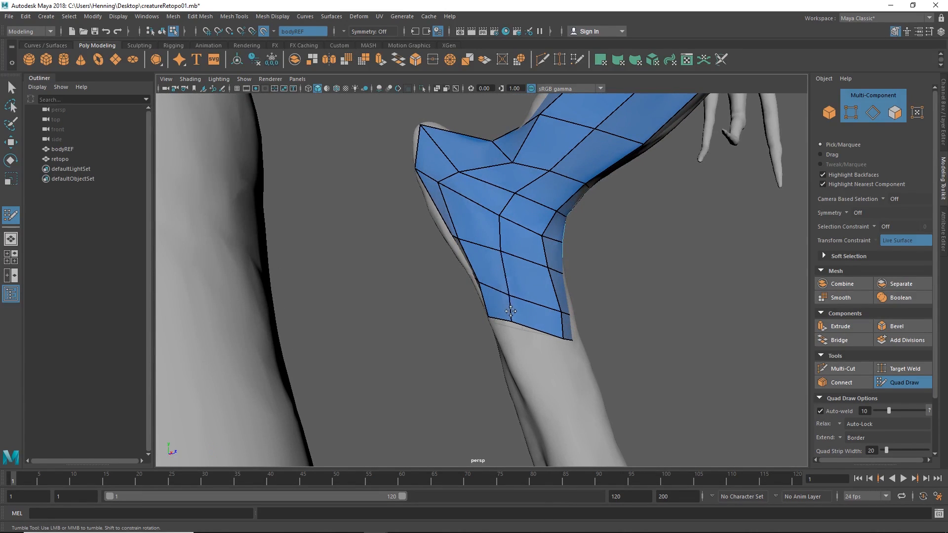
{"action": "left_click_drag", "start_coordinate": [502, 255], "coordinate": [464, 340], "text": "alt"}
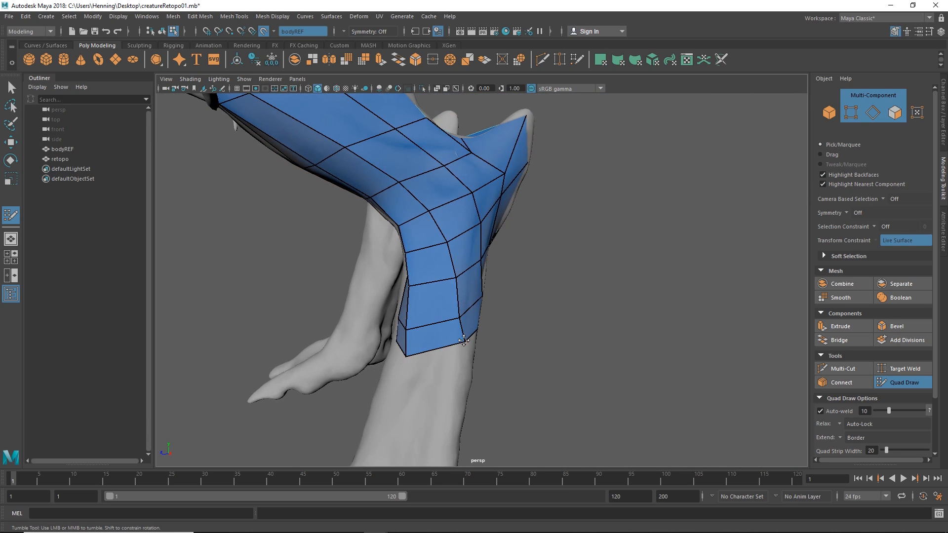
{"action": "left_click_drag", "start_coordinate": [454, 276], "coordinate": [449, 274]}
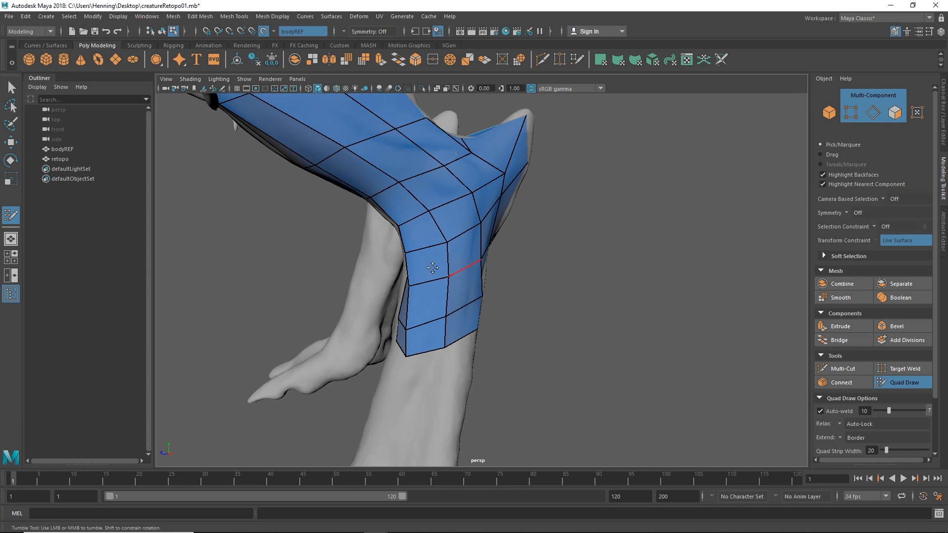
{"action": "right_click_drag", "start_coordinate": [463, 270], "coordinate": [289, 271], "text": "alt"}
{"action": "left_click_drag", "start_coordinate": [421, 295], "coordinate": [502, 274], "text": "alt"}
{"action": "middle_click_drag", "start_coordinate": [502, 275], "coordinate": [555, 311], "text": "alt"}
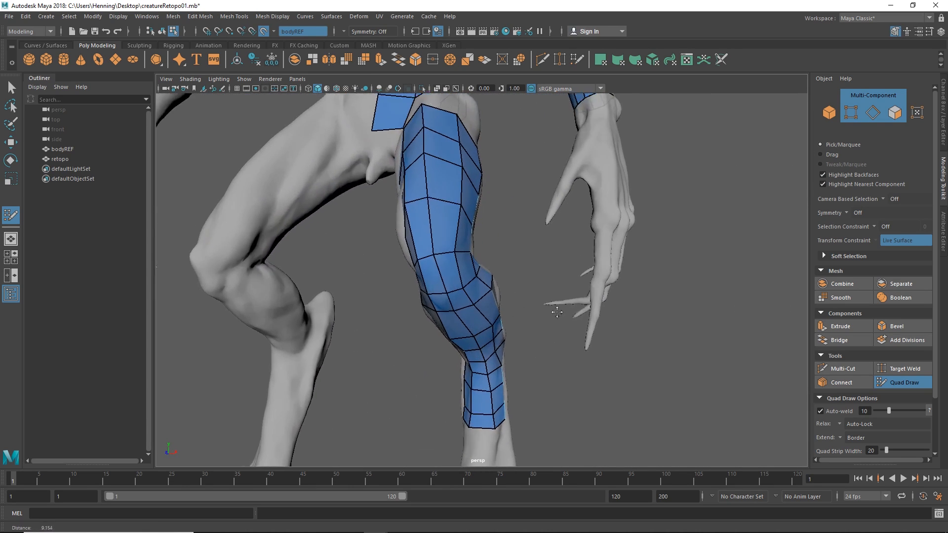
{"action": "left_click_drag", "start_coordinate": [555, 311], "coordinate": [508, 313], "text": "alt"}
{"action": "right_click_drag", "start_coordinate": [507, 313], "coordinate": [544, 283], "text": "alt"}
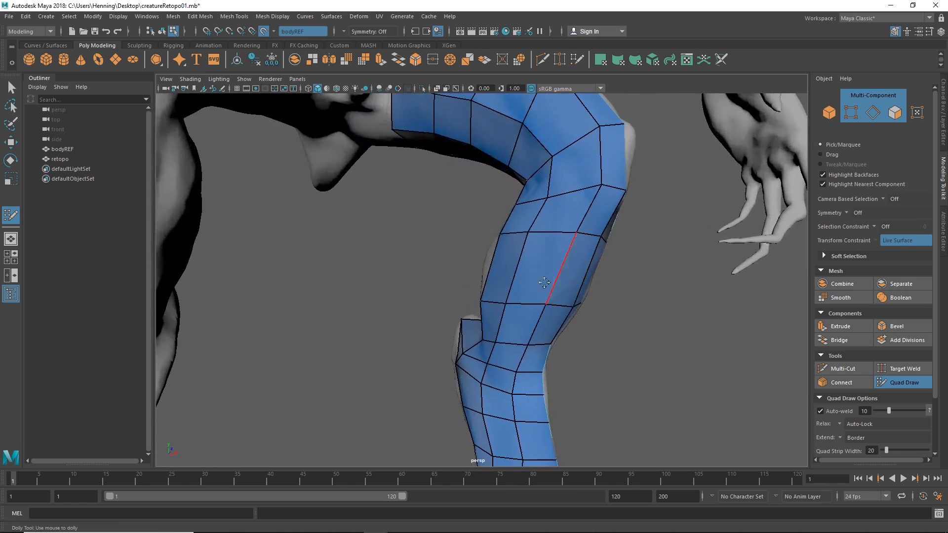
- Insert edge loops across the shin and through the heel quads of the retopo mesh
{"action": "left_click_drag", "start_coordinate": [544, 282], "coordinate": [484, 287], "text": "alt"}
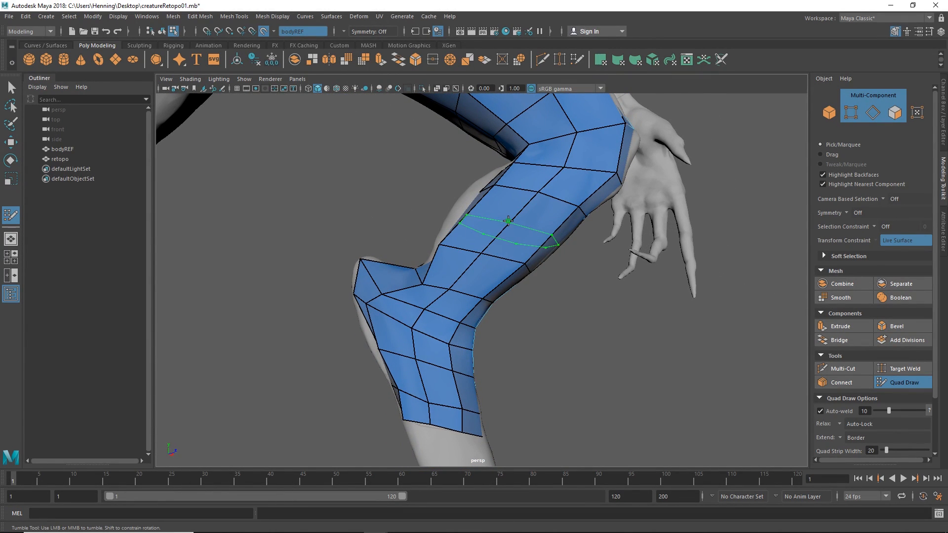
{"action": "left_click_drag", "start_coordinate": [507, 224], "coordinate": [418, 320], "text": "alt"}
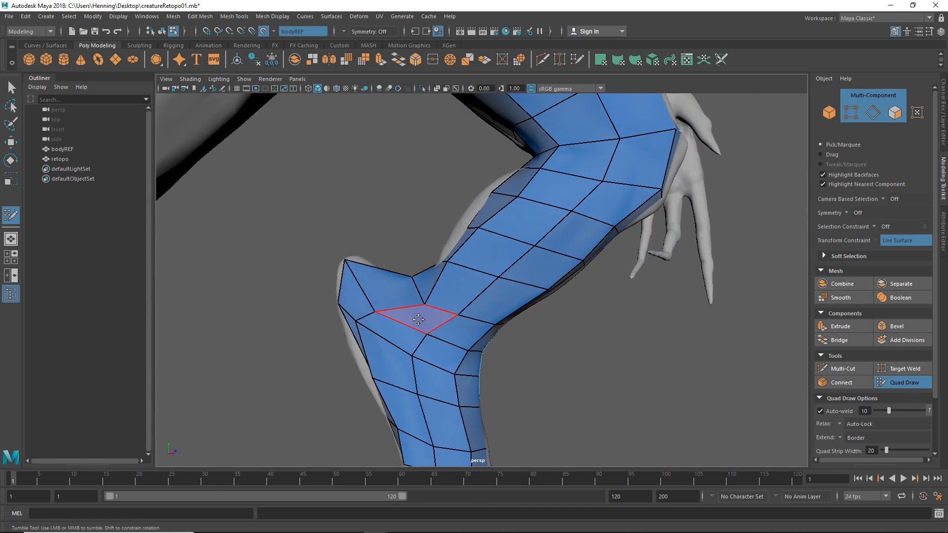
{"action": "left_click", "coordinate": [410, 304], "text": "shift"}
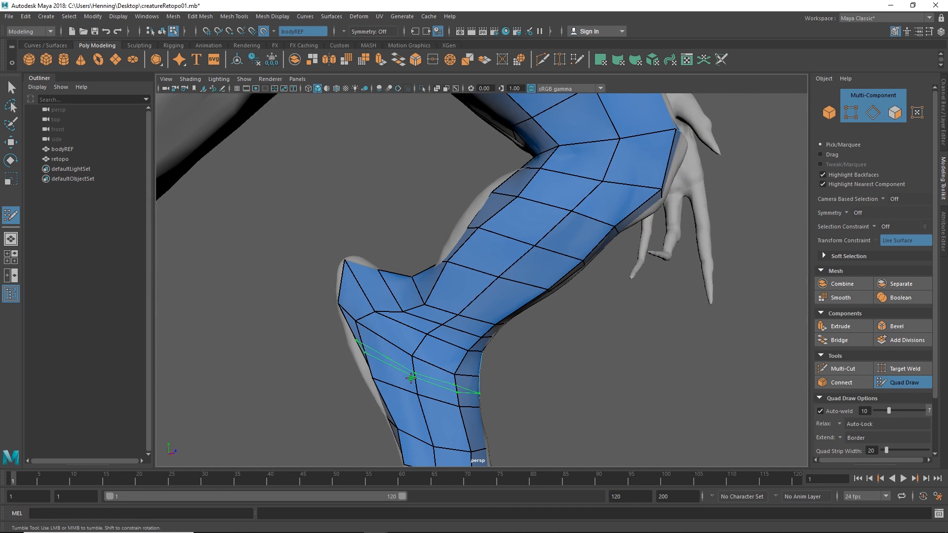
{"action": "right_click_drag", "start_coordinate": [404, 379], "coordinate": [415, 257], "text": "alt"}
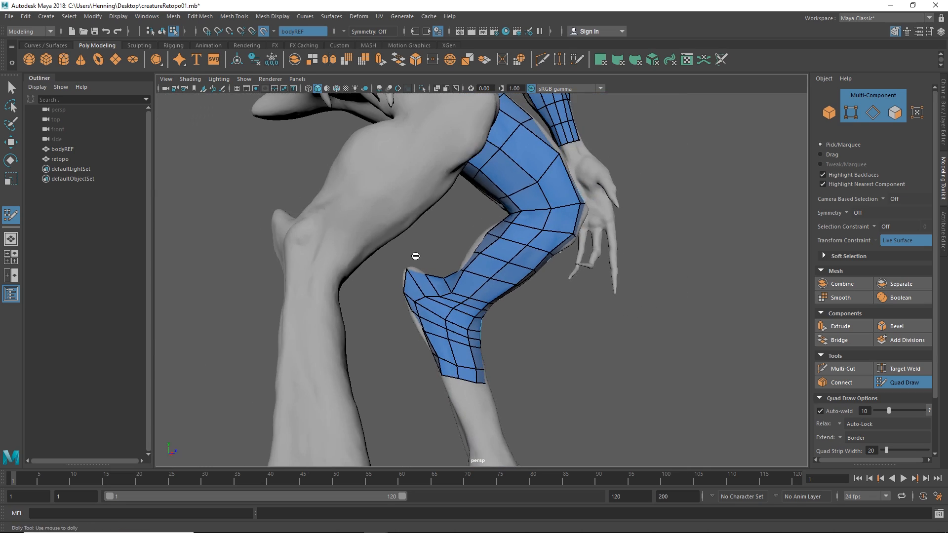
- Examine the retopologized leg, heel and thigh from the front, side and back
{"action": "left_click_drag", "start_coordinate": [415, 256], "coordinate": [621, 278], "text": "alt"}
{"action": "middle_click_drag", "start_coordinate": [621, 277], "coordinate": [516, 288], "text": "alt"}
{"action": "left_click_drag", "start_coordinate": [515, 287], "coordinate": [548, 265], "text": "alt"}
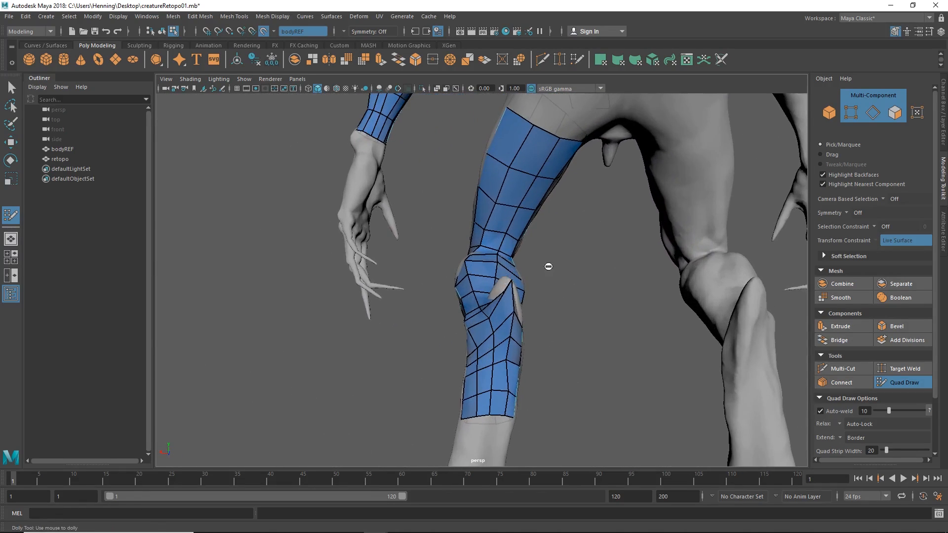
{"action": "right_click_drag", "start_coordinate": [548, 266], "coordinate": [471, 281], "text": "alt"}
{"action": "middle_click_drag", "start_coordinate": [471, 282], "coordinate": [474, 385], "text": "alt"}
{"action": "left_click_drag", "start_coordinate": [474, 385], "coordinate": [539, 282], "text": "alt"}
{"action": "right_click_drag", "start_coordinate": [538, 281], "coordinate": [554, 289], "text": "alt"}
{"action": "left_click_drag", "start_coordinate": [555, 289], "coordinate": [739, 272], "text": "alt"}
- Delete the lowest face of the belly strip above the groin
{"action": "middle_click_drag", "start_coordinate": [504, 277], "coordinate": [546, 303], "text": "alt"}
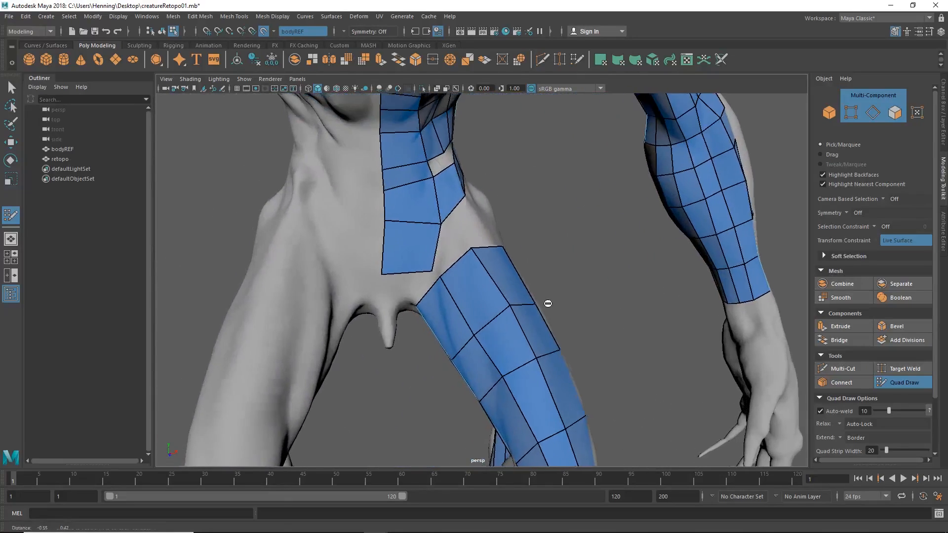
{"action": "right_click_drag", "start_coordinate": [546, 302], "coordinate": [583, 301], "text": "alt"}
{"action": "left_click_drag", "start_coordinate": [422, 267], "coordinate": [405, 277], "text": "alt"}
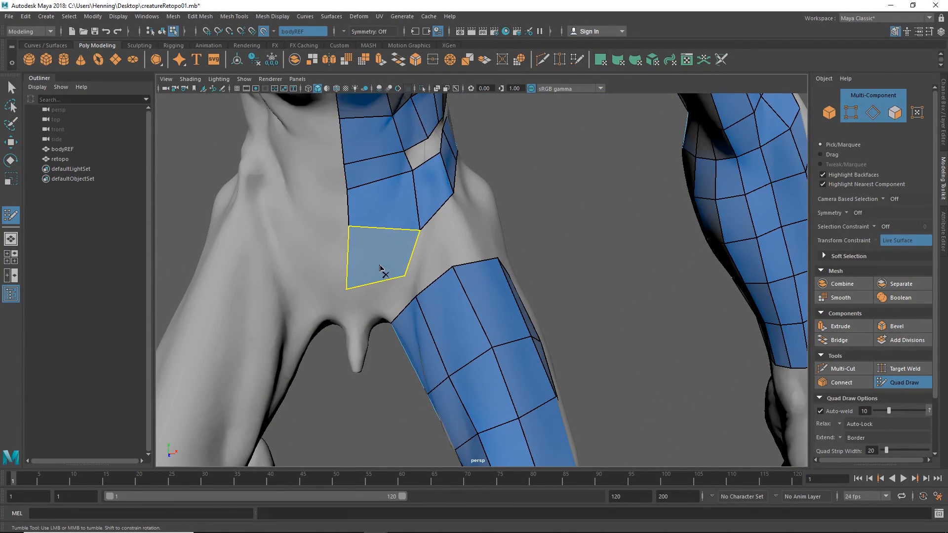
{"action": "left_click", "coordinate": [383, 269], "text": "ctrl+shift"}
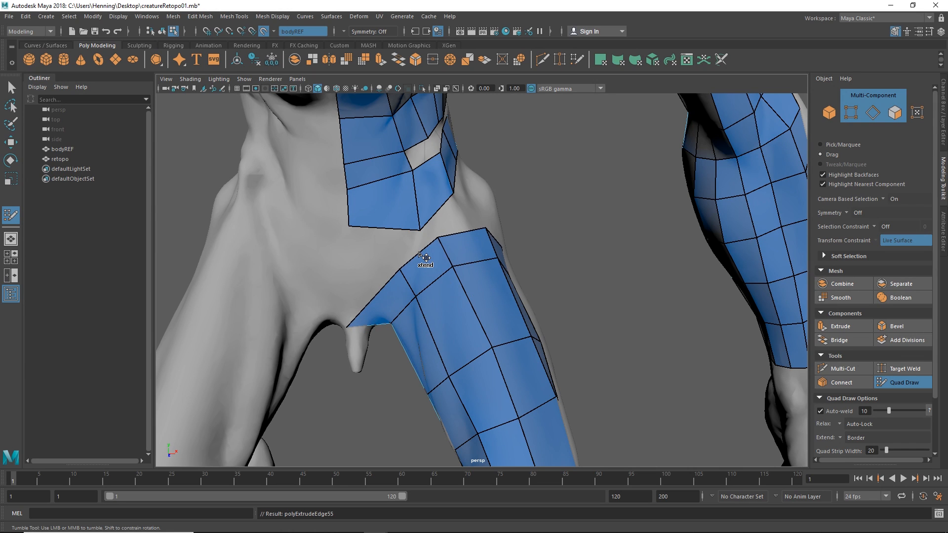
- Undo the trial border extension at the top of the thigh and set Quad Draw's Extend mode to Edge
{"action": "left_click_drag", "start_coordinate": [466, 251], "coordinate": [431, 245], "text": "alt"}
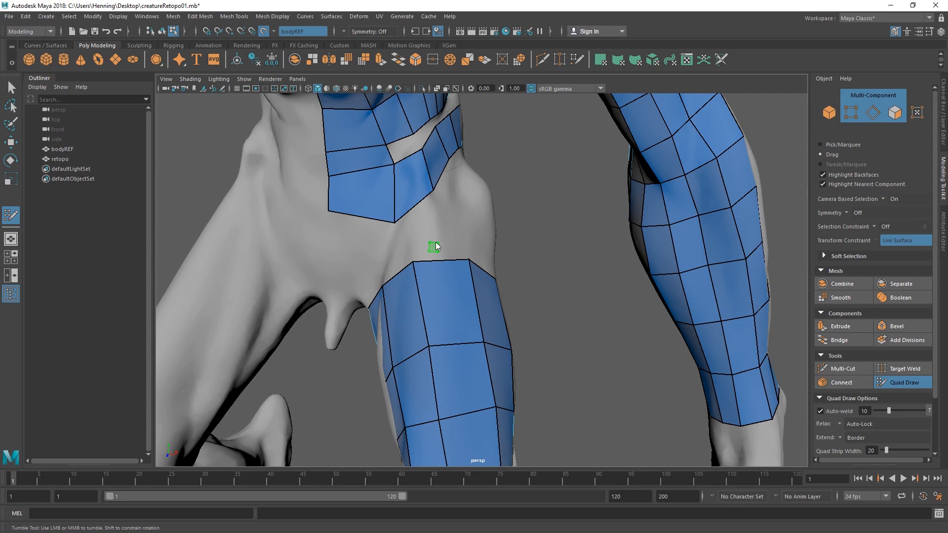
{"action": "right_click_drag", "start_coordinate": [433, 247], "coordinate": [365, 277], "text": "ctrl+shift"}
{"action": "left_click_drag", "start_coordinate": [399, 269], "coordinate": [419, 243], "text": "alt"}
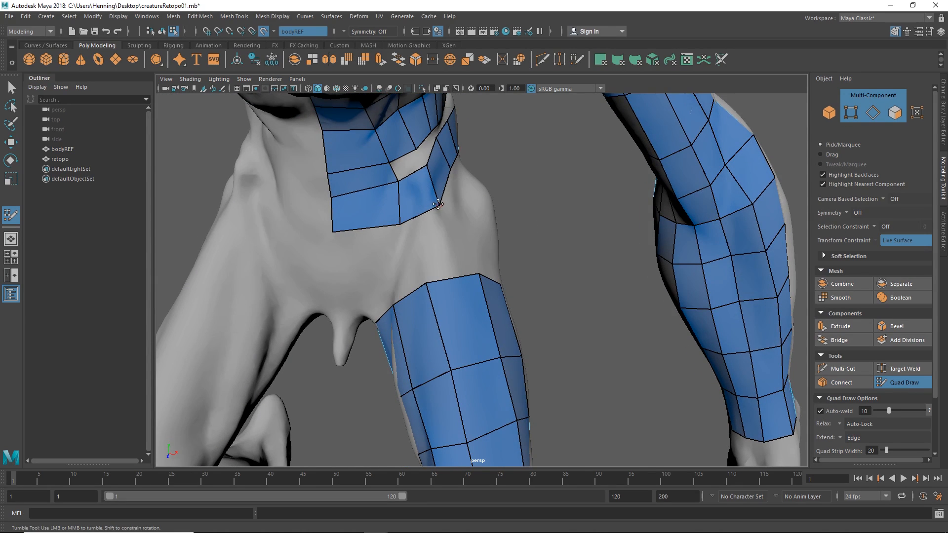
- Extend single edges at the back of the upper thigh toward the hip
{"action": "middle_click_drag", "start_coordinate": [438, 204], "coordinate": [456, 275], "text": "alt"}
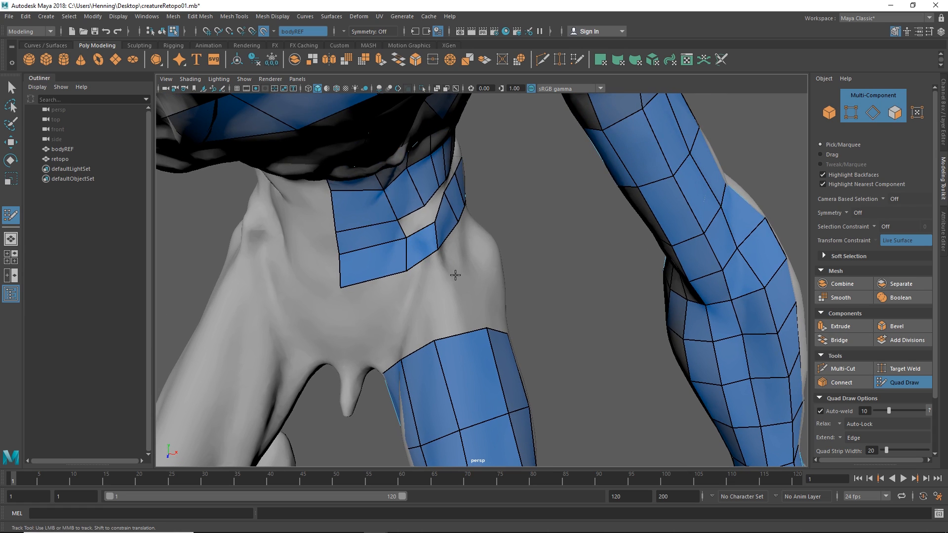
{"action": "mouse_move", "coordinate": [440, 280]}
{"action": "left_mouse_down", "text": "alt"}
{"action": "mouse_move", "coordinate": [393, 275]}
{"action": "mouse_move", "coordinate": [533, 392]}
{"action": "mouse_move", "coordinate": [386, 264]}
{"action": "mouse_move", "coordinate": [434, 232]}
{"action": "mouse_move", "coordinate": [442, 249]}
{"action": "left_mouse_up", "text": "alt"}
{"action": "mouse_move", "coordinate": [445, 295]}
{"action": "left_mouse_down", "text": "alt"}
{"action": "mouse_move", "coordinate": [469, 318]}
{"action": "mouse_move", "coordinate": [484, 272]}
{"action": "mouse_move", "coordinate": [508, 317]}
{"action": "mouse_move", "coordinate": [427, 334]}
{"action": "left_mouse_up", "text": "alt"}
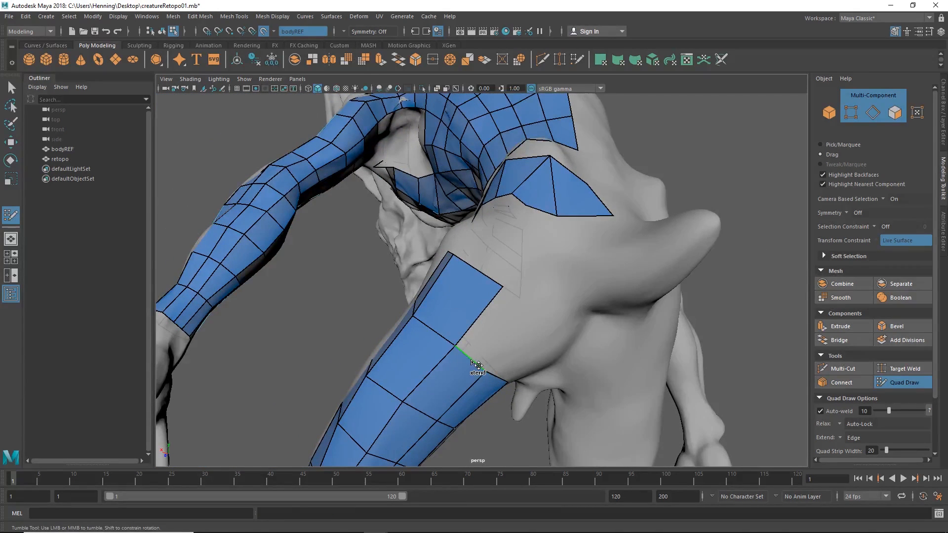
{"action": "left_click_drag", "start_coordinate": [472, 361], "coordinate": [519, 302]}
{"action": "mouse_move", "coordinate": [497, 349]}
{"action": "left_mouse_down", "text": "alt"}
{"action": "mouse_move", "coordinate": [456, 337]}
{"action": "mouse_move", "coordinate": [447, 322]}
{"action": "mouse_move", "coordinate": [502, 303]}
{"action": "mouse_move", "coordinate": [492, 254]}
{"action": "left_mouse_up", "text": "alt"}
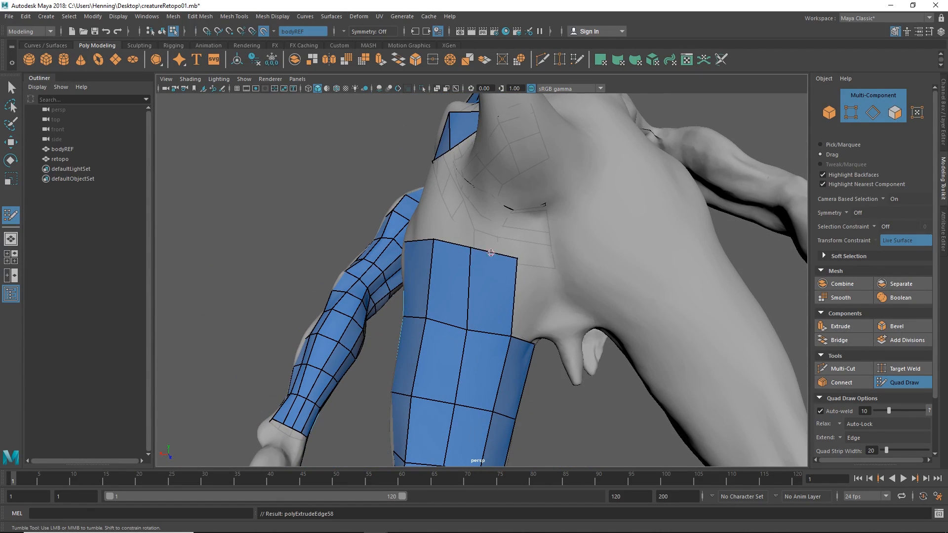
{"action": "mouse_move", "coordinate": [553, 295]}
{"action": "left_mouse_down", "text": "alt"}
{"action": "mouse_move", "coordinate": [516, 306]}
{"action": "mouse_move", "coordinate": [561, 298]}
{"action": "mouse_move", "coordinate": [580, 267]}
{"action": "mouse_move", "coordinate": [523, 264]}
{"action": "left_mouse_up", "text": "alt"}
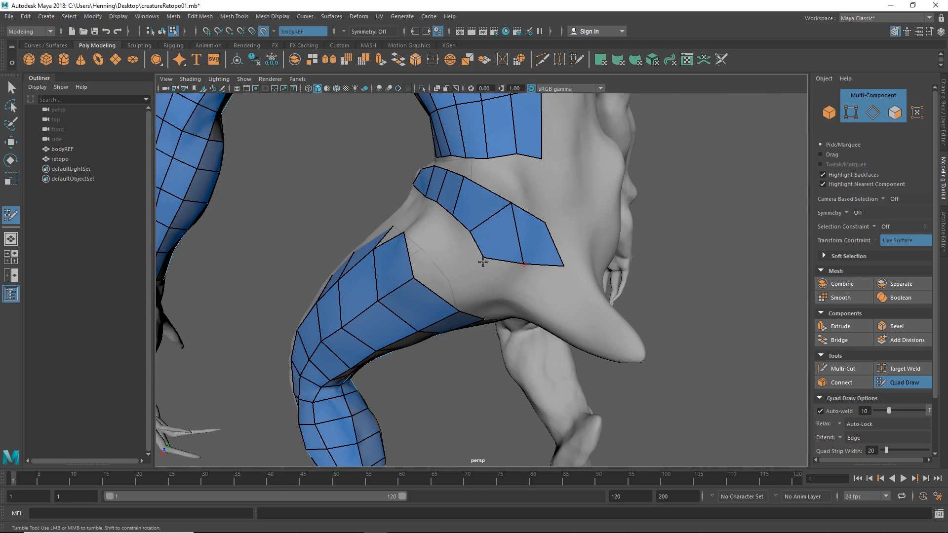
- Undo the last two edits and fill quads joining the hip strip beside the tail to the back of the thigh
{"action": "key", "text": "ctrl+z"}
{"action": "key", "text": "ctrl+z"}
{"action": "mouse_move", "coordinate": [483, 256]}
{"action": "left_mouse_down"}
{"action": "mouse_move", "coordinate": [483, 271]}
{"action": "mouse_move", "coordinate": [473, 259]}
{"action": "mouse_move", "coordinate": [527, 266]}
{"action": "left_mouse_up"}
{"action": "left_click", "coordinate": [475, 250], "text": "shift"}
{"action": "left_click_drag", "start_coordinate": [455, 262], "coordinate": [499, 270], "text": "alt"}
{"action": "middle_click_drag", "start_coordinate": [499, 271], "coordinate": [492, 249], "text": "alt"}
{"action": "left_click_drag", "start_coordinate": [492, 249], "coordinate": [487, 224], "text": "alt"}
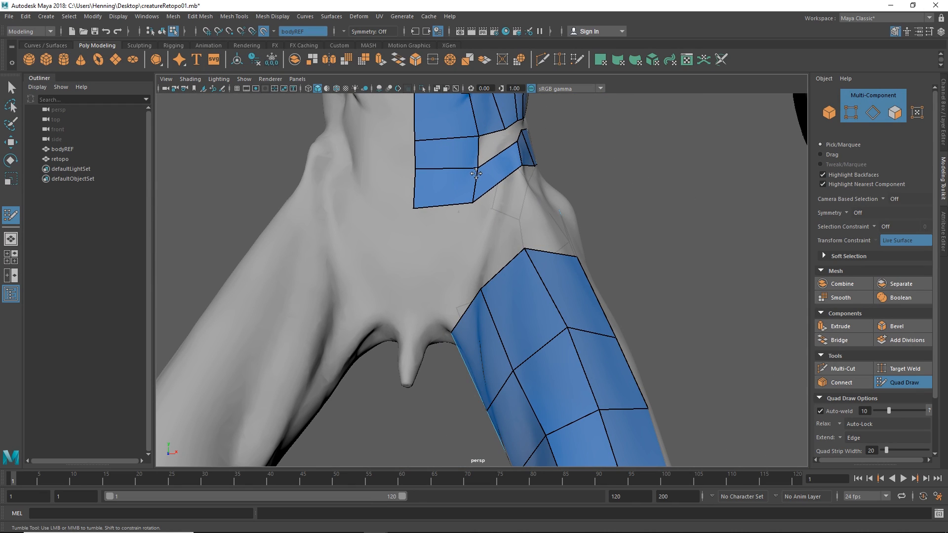
- Fill the front end of the gap between the waist mesh and the hip strip with quads
{"action": "right_click_drag", "start_coordinate": [543, 292], "coordinate": [496, 295], "text": "alt"}
{"action": "middle_click_drag", "start_coordinate": [496, 294], "coordinate": [498, 363], "text": "alt"}
{"action": "left_click_drag", "start_coordinate": [498, 363], "coordinate": [436, 286], "text": "alt"}
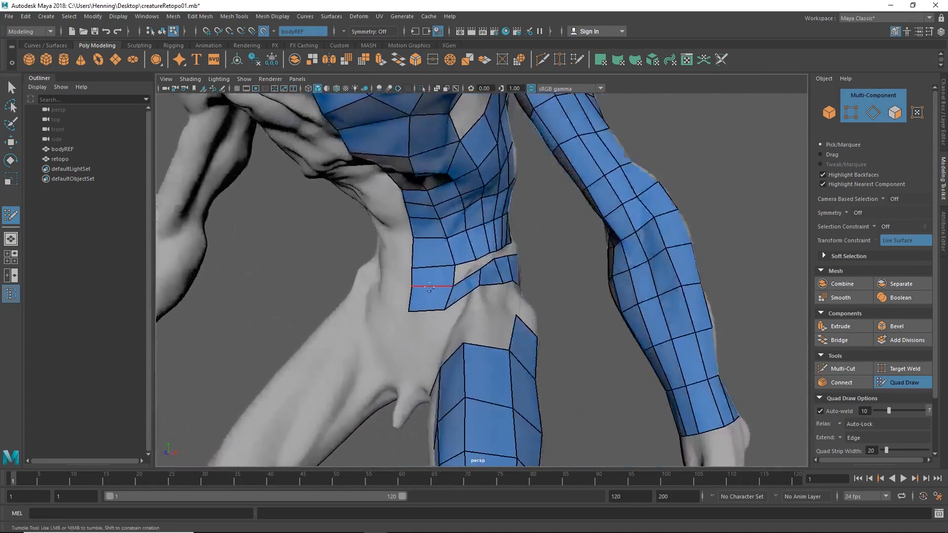
{"action": "right_click_drag", "start_coordinate": [436, 286], "coordinate": [471, 300], "text": "alt"}
{"action": "left_click_drag", "start_coordinate": [472, 299], "coordinate": [458, 307], "text": "alt"}
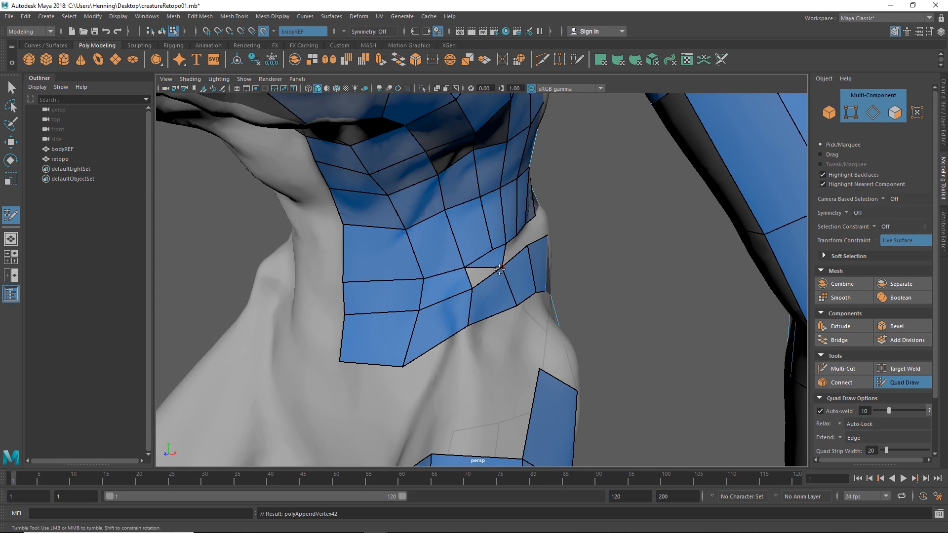
{"action": "left_click_drag", "start_coordinate": [499, 270], "coordinate": [460, 271], "text": "alt"}
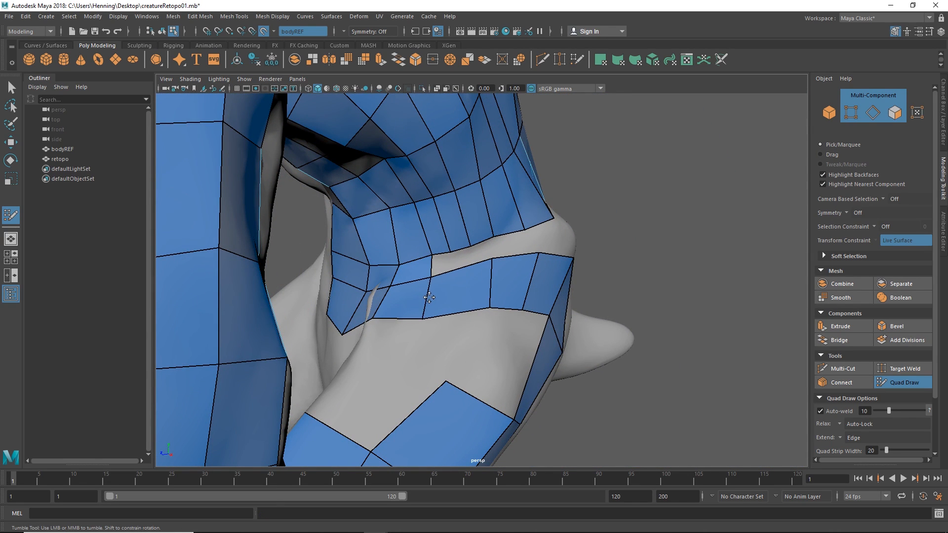
- Examine the mesh coverage along the torso side, waist, hip and back of the creature
{"action": "left_click_drag", "start_coordinate": [429, 297], "coordinate": [459, 291], "text": "alt"}
{"action": "mouse_move", "coordinate": [459, 291]}
{"action": "right_mouse_down", "text": "alt"}
{"action": "mouse_move", "coordinate": [540, 316]}
{"action": "mouse_move", "coordinate": [449, 281]}
{"action": "right_mouse_up", "text": "alt"}
{"action": "mouse_move", "coordinate": [449, 282]}
{"action": "left_mouse_down", "text": "alt"}
{"action": "mouse_move", "coordinate": [425, 278]}
{"action": "mouse_move", "coordinate": [464, 279]}
{"action": "left_mouse_up", "text": "alt"}
{"action": "right_click_drag", "start_coordinate": [464, 279], "coordinate": [446, 276], "text": "alt"}
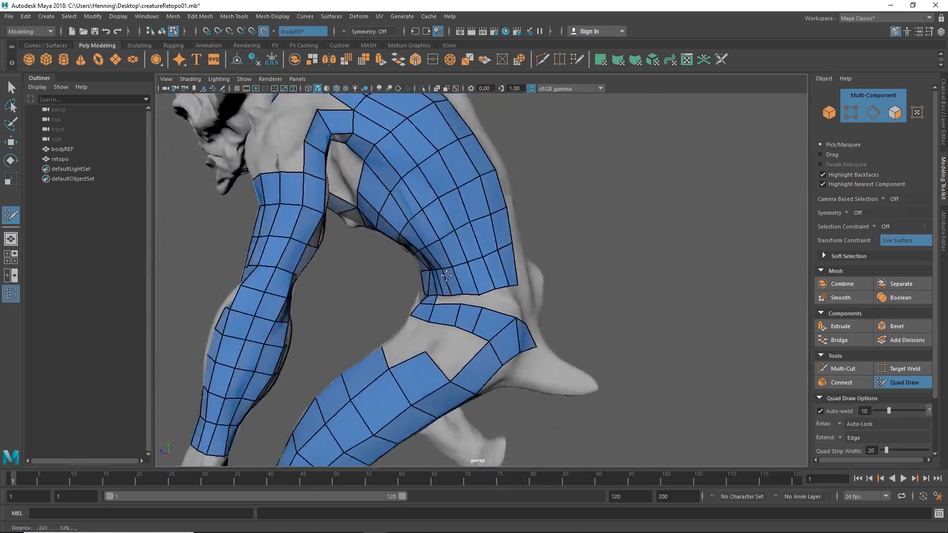
{"action": "left_click_drag", "start_coordinate": [446, 276], "coordinate": [538, 264], "text": "alt"}
{"action": "right_click_drag", "start_coordinate": [572, 269], "coordinate": [520, 297], "text": "alt"}
{"action": "left_click_drag", "start_coordinate": [522, 298], "coordinate": [517, 258], "text": "alt"}
{"action": "right_click_drag", "start_coordinate": [512, 261], "coordinate": [447, 218], "text": "alt"}
{"action": "middle_click_drag", "start_coordinate": [447, 183], "coordinate": [448, 257], "text": "alt"}
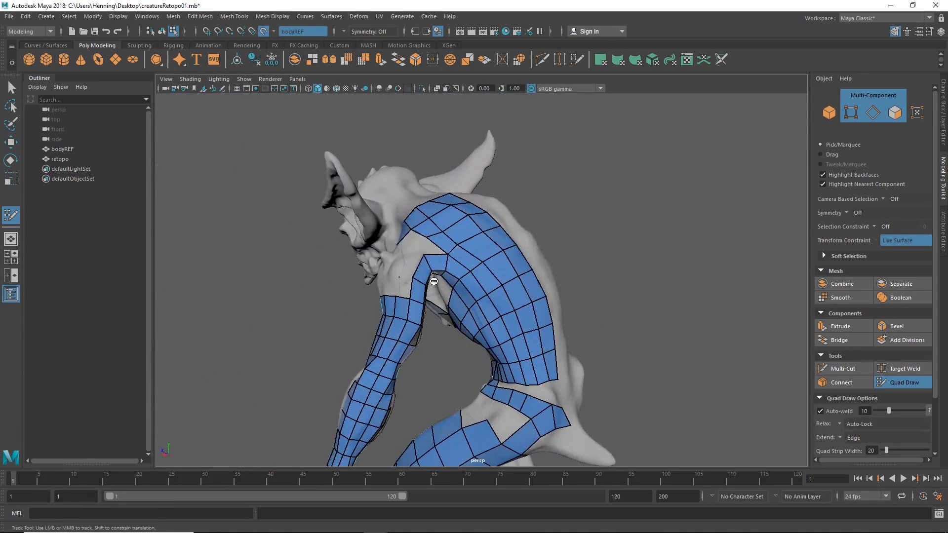
- Examine the creature's uncovered head, including the mouth, forehead and ears
{"action": "left_click_drag", "start_coordinate": [448, 250], "coordinate": [587, 263], "text": "alt"}
{"action": "right_click_drag", "start_coordinate": [415, 297], "coordinate": [472, 313], "text": "alt"}
{"action": "left_click_drag", "start_coordinate": [472, 312], "coordinate": [472, 299], "text": "alt"}
{"action": "right_click_drag", "start_coordinate": [471, 298], "coordinate": [493, 295], "text": "alt"}
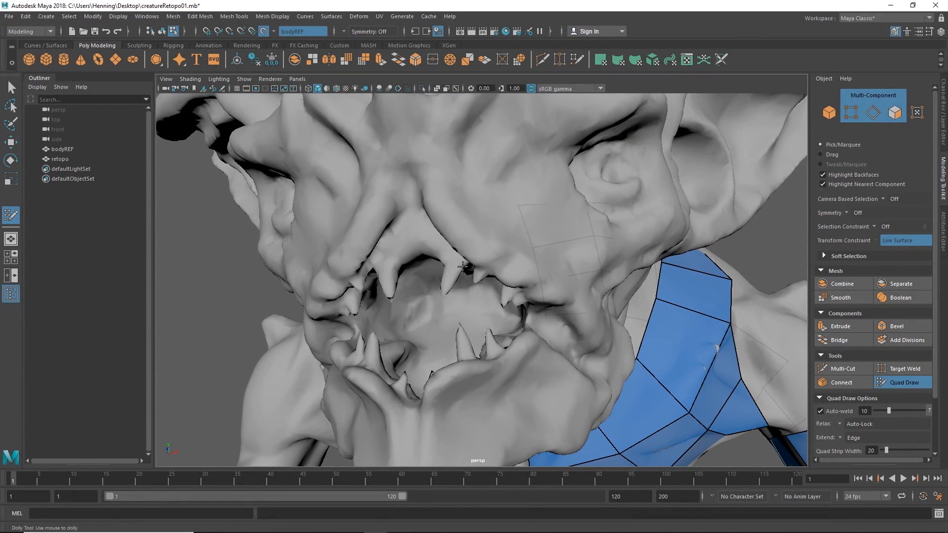
{"action": "right_click_drag", "start_coordinate": [462, 266], "coordinate": [434, 256], "text": "alt"}
{"action": "left_click_drag", "start_coordinate": [441, 257], "coordinate": [415, 342], "text": "alt"}
{"action": "middle_click_drag", "start_coordinate": [415, 343], "coordinate": [425, 289], "text": "alt"}
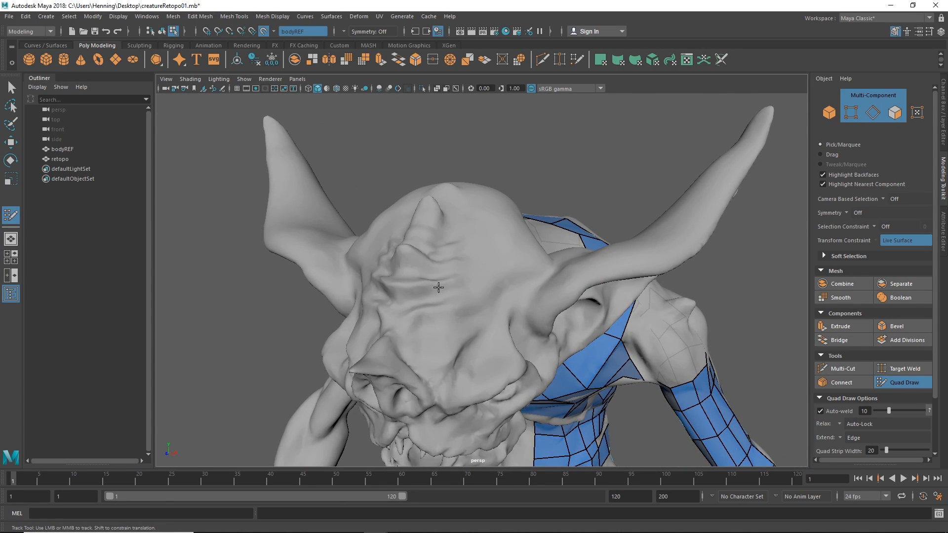
{"action": "left_click_drag", "start_coordinate": [464, 273], "coordinate": [430, 258], "text": "alt"}
- Insert edge loops in the hip strip to match the torso edges and fill the side of the waist gap with quads
{"action": "right_click_drag", "start_coordinate": [430, 257], "coordinate": [474, 318], "text": "alt"}
{"action": "left_click_drag", "start_coordinate": [474, 317], "coordinate": [535, 309], "text": "alt"}
{"action": "middle_click_drag", "start_coordinate": [536, 308], "coordinate": [503, 242], "text": "alt"}
{"action": "right_click_drag", "start_coordinate": [504, 242], "coordinate": [531, 276], "text": "alt"}
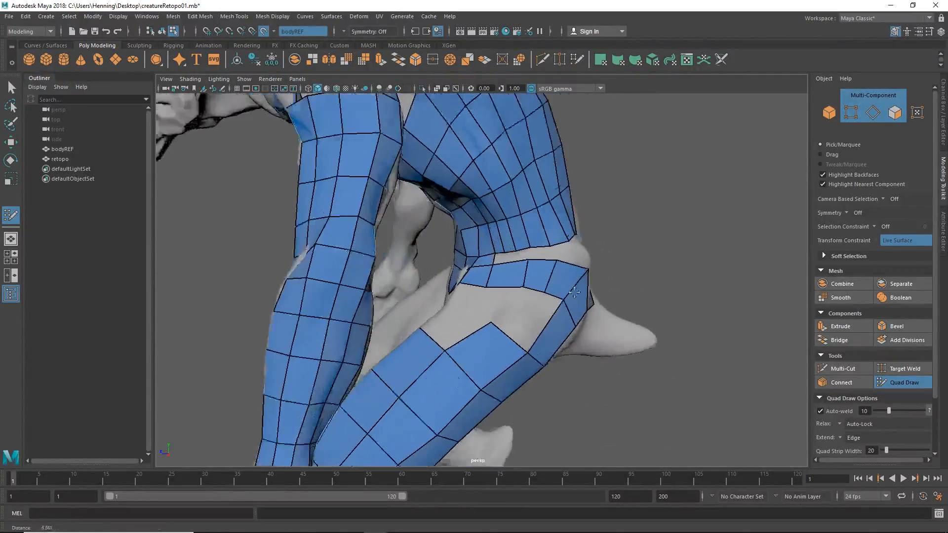
{"action": "left_click_drag", "start_coordinate": [531, 276], "coordinate": [545, 288], "text": "alt"}
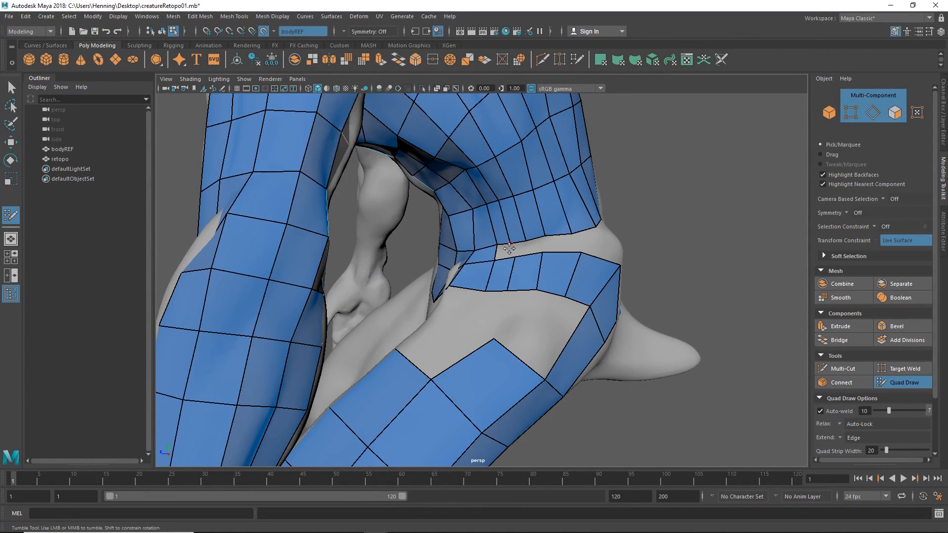
{"action": "left_click_drag", "start_coordinate": [511, 268], "coordinate": [480, 274]}
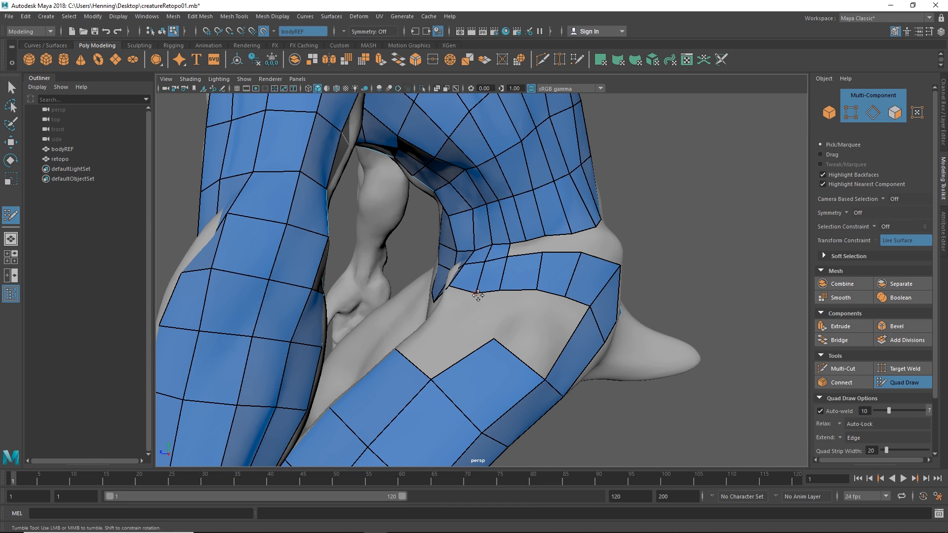
{"action": "left_click_drag", "start_coordinate": [522, 262], "coordinate": [525, 268], "text": "alt"}
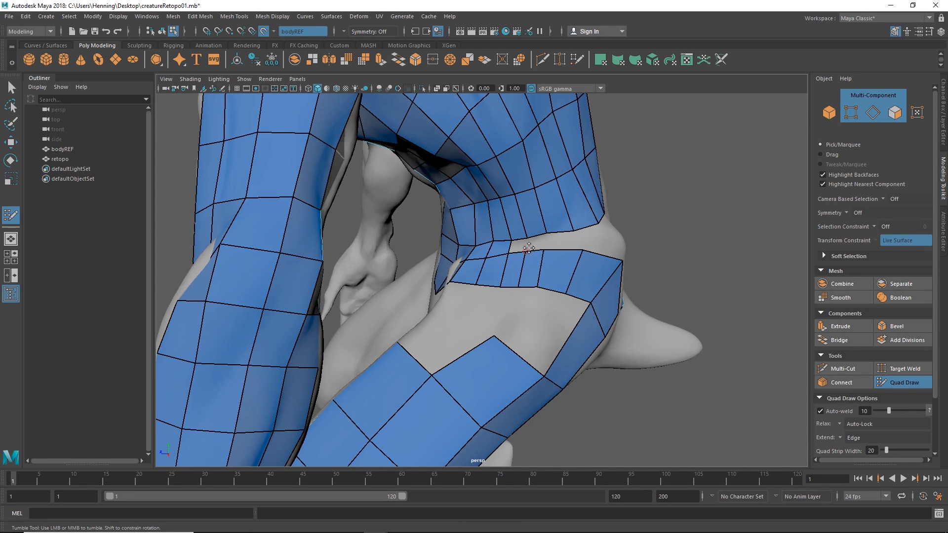
{"action": "left_click", "coordinate": [567, 242], "text": "shift"}
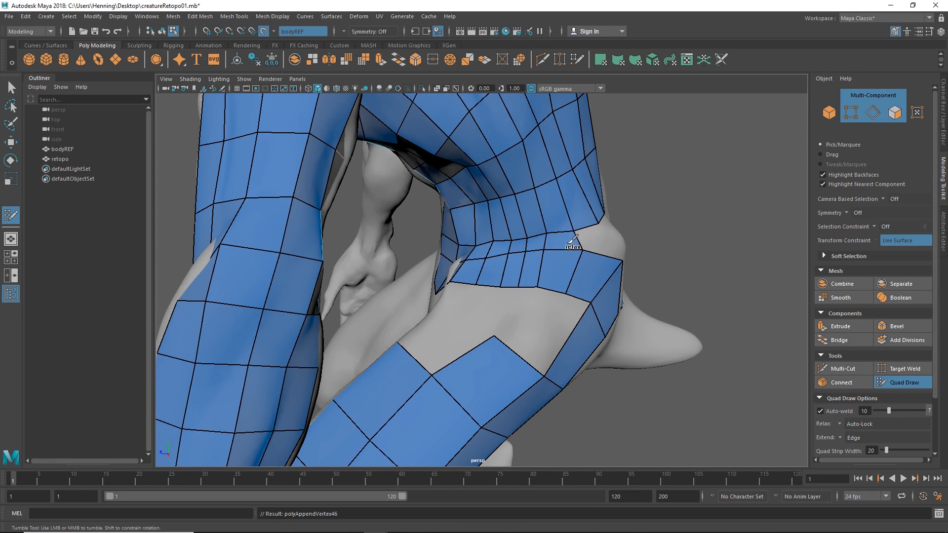
- Fill the remaining waist gap at the lower back with quads up to the mesh's back border
{"action": "mouse_move", "coordinate": [583, 254]}
{"action": "left_mouse_down", "text": "alt"}
{"action": "mouse_move", "coordinate": [545, 254]}
{"action": "mouse_move", "coordinate": [500, 273]}
{"action": "left_mouse_up", "text": "alt"}
{"action": "right_click_drag", "start_coordinate": [500, 273], "coordinate": [546, 304], "text": "alt"}
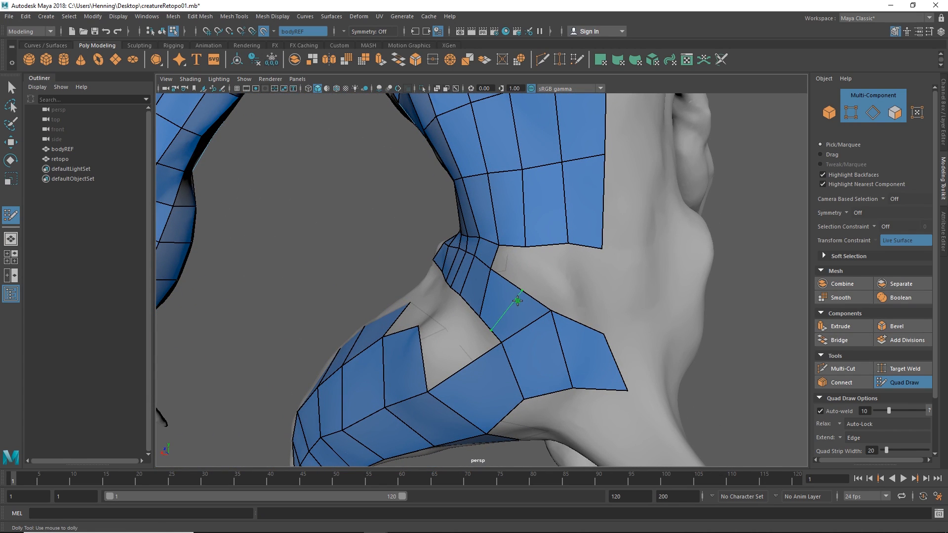
{"action": "left_click", "coordinate": [586, 309], "text": "shift"}
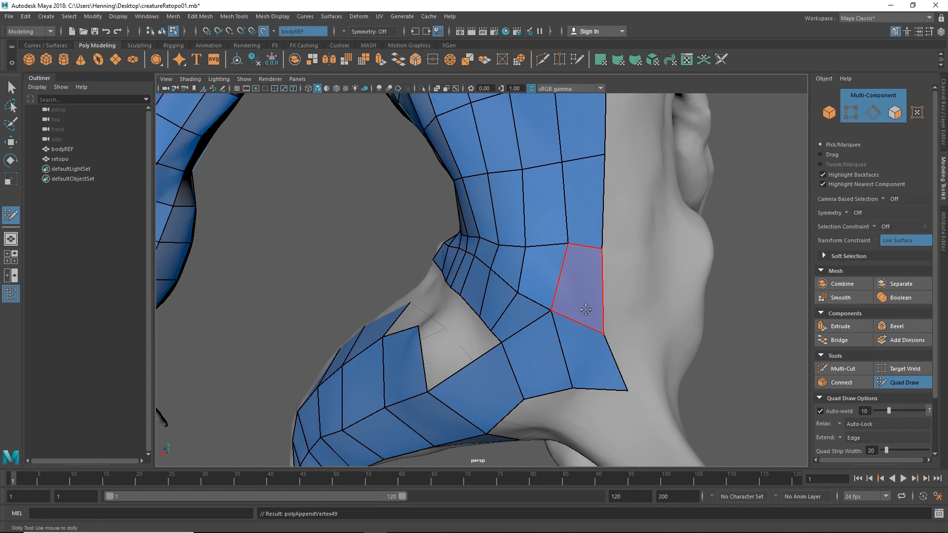
- Extend quads from the inner thigh across the groin to the body's centre line
{"action": "mouse_move", "coordinate": [538, 318]}
{"action": "left_mouse_down", "text": "alt"}
{"action": "mouse_move", "coordinate": [533, 289]}
{"action": "mouse_move", "coordinate": [490, 247]}
{"action": "mouse_move", "coordinate": [508, 264]}
{"action": "mouse_move", "coordinate": [496, 263]}
{"action": "mouse_move", "coordinate": [498, 286]}
{"action": "mouse_move", "coordinate": [548, 312]}
{"action": "mouse_move", "coordinate": [568, 303]}
{"action": "mouse_move", "coordinate": [477, 298]}
{"action": "left_mouse_up", "text": "alt"}
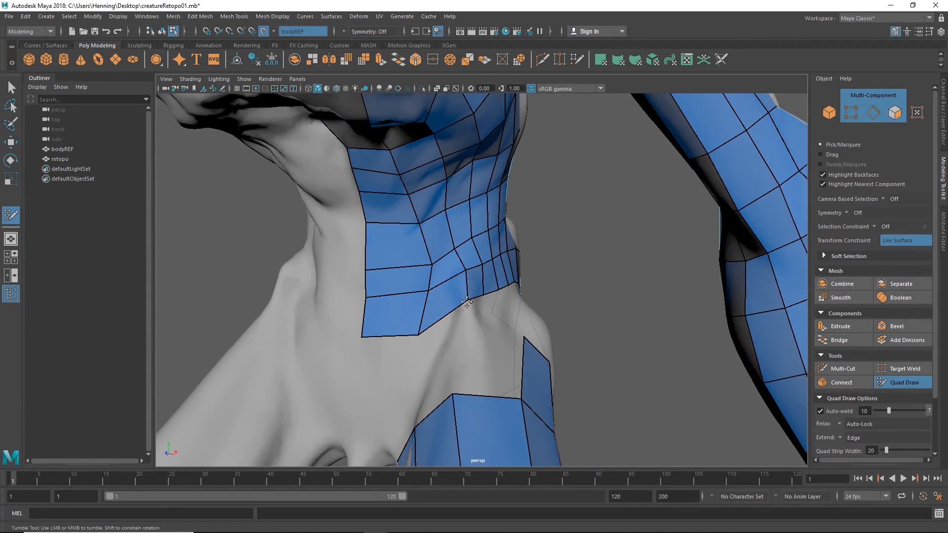
{"action": "mouse_move", "coordinate": [465, 273]}
{"action": "right_mouse_down", "text": "alt"}
{"action": "mouse_move", "coordinate": [405, 274]}
{"action": "mouse_move", "coordinate": [478, 277]}
{"action": "right_mouse_up", "text": "alt"}
{"action": "mouse_move", "coordinate": [478, 278]}
{"action": "left_mouse_down", "text": "alt"}
{"action": "mouse_move", "coordinate": [429, 340]}
{"action": "mouse_move", "coordinate": [410, 351]}
{"action": "mouse_move", "coordinate": [469, 331]}
{"action": "mouse_move", "coordinate": [472, 268]}
{"action": "mouse_move", "coordinate": [460, 263]}
{"action": "mouse_move", "coordinate": [469, 261]}
{"action": "mouse_move", "coordinate": [462, 294]}
{"action": "mouse_move", "coordinate": [430, 313]}
{"action": "mouse_move", "coordinate": [427, 327]}
{"action": "mouse_move", "coordinate": [401, 305]}
{"action": "left_mouse_up", "text": "alt"}
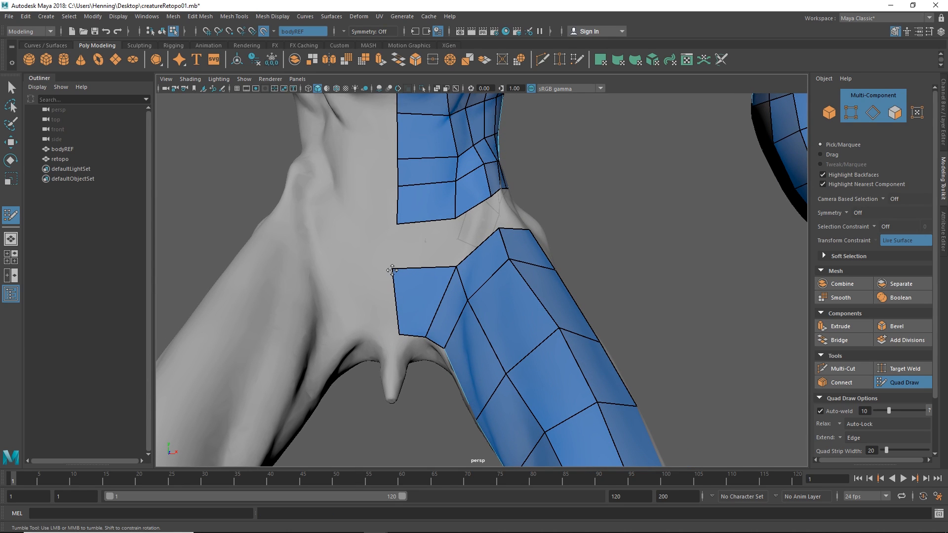
{"action": "left_click_drag", "start_coordinate": [391, 271], "coordinate": [448, 302], "text": "alt"}
- Fill quads between the belly strip and the groin, connecting the front of the hip to the thigh
{"action": "left_click", "coordinate": [418, 245], "text": "shift"}
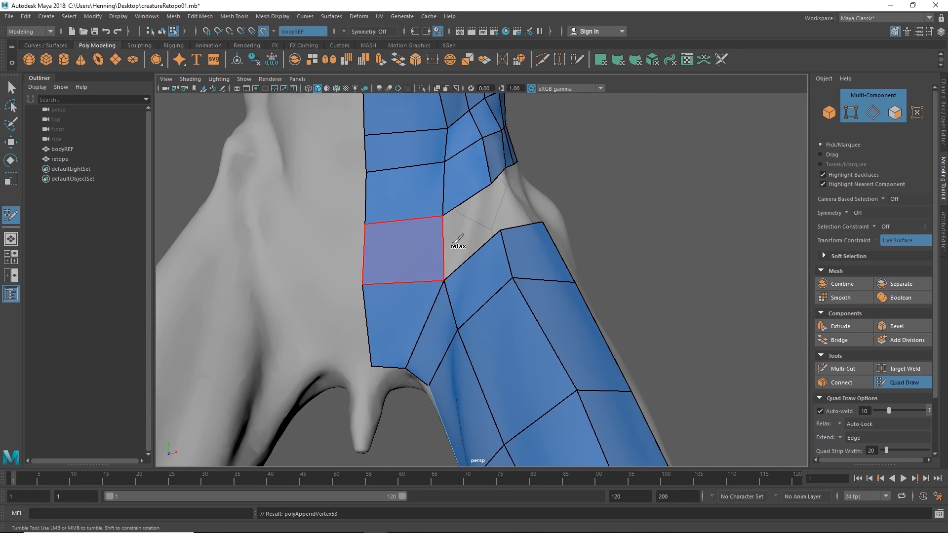
{"action": "left_click", "coordinate": [469, 207], "text": "shift"}
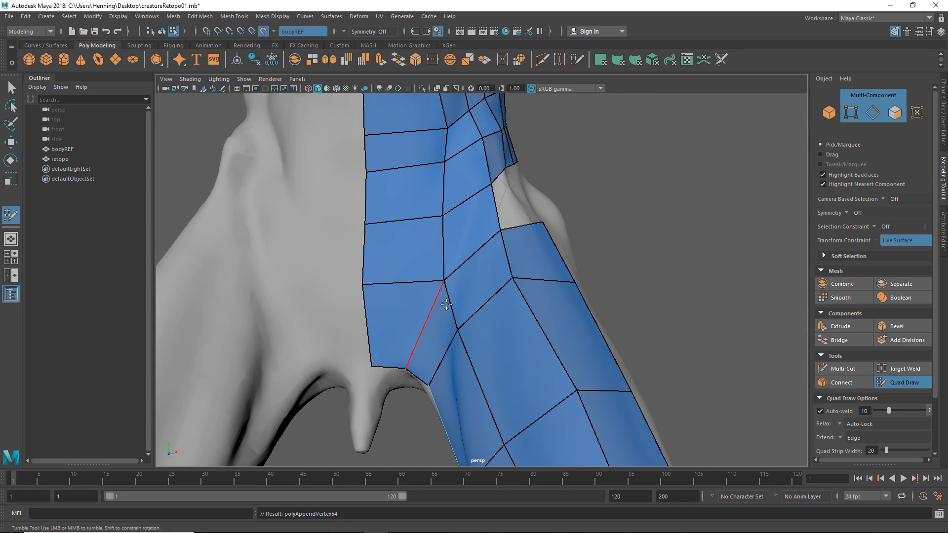
{"action": "left_click_drag", "start_coordinate": [443, 280], "coordinate": [513, 205], "text": "alt"}
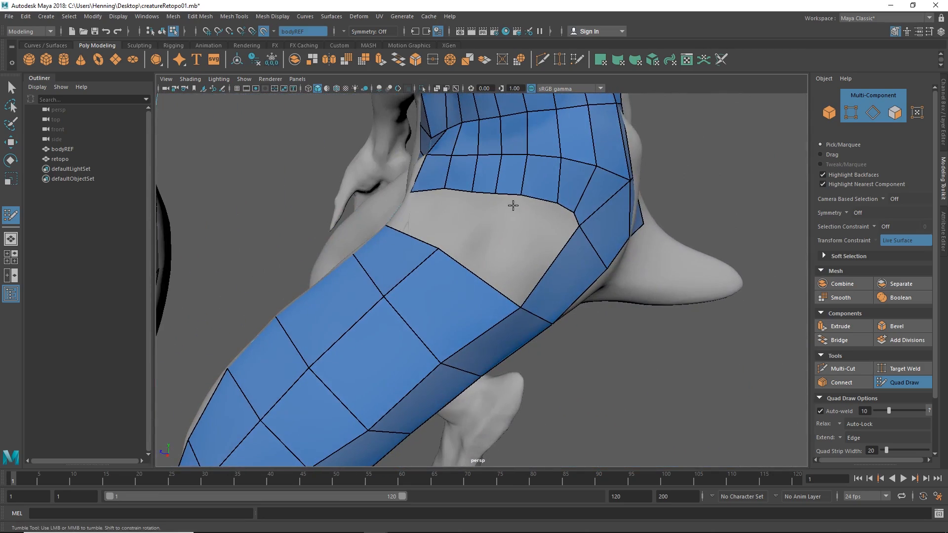
{"action": "left_click_drag", "start_coordinate": [545, 249], "coordinate": [466, 270], "text": "alt"}
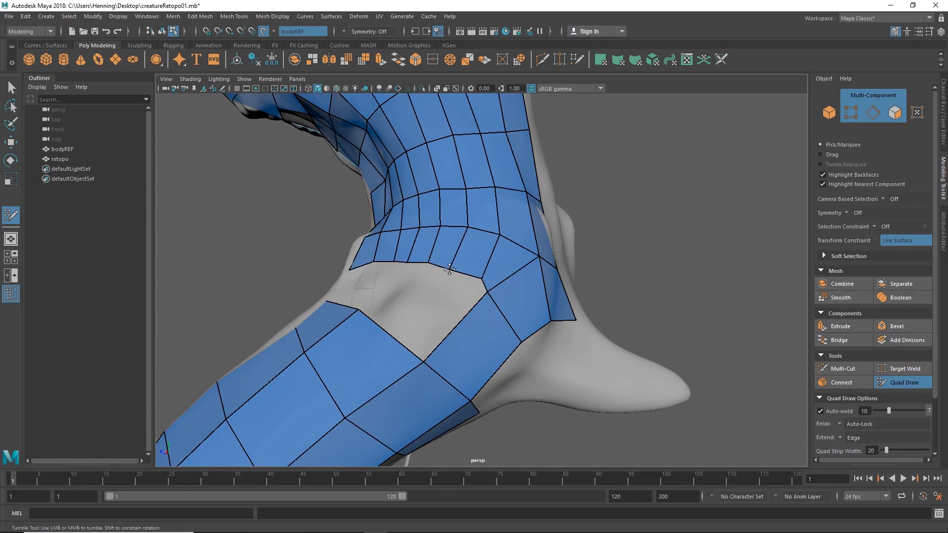
- Move the inner corner vertex of the groin quads beneath the tail onto the body's centre line
{"action": "right_click_drag", "start_coordinate": [482, 277], "coordinate": [464, 285], "text": "alt"}
{"action": "left_click_drag", "start_coordinate": [464, 286], "coordinate": [441, 341], "text": "alt"}
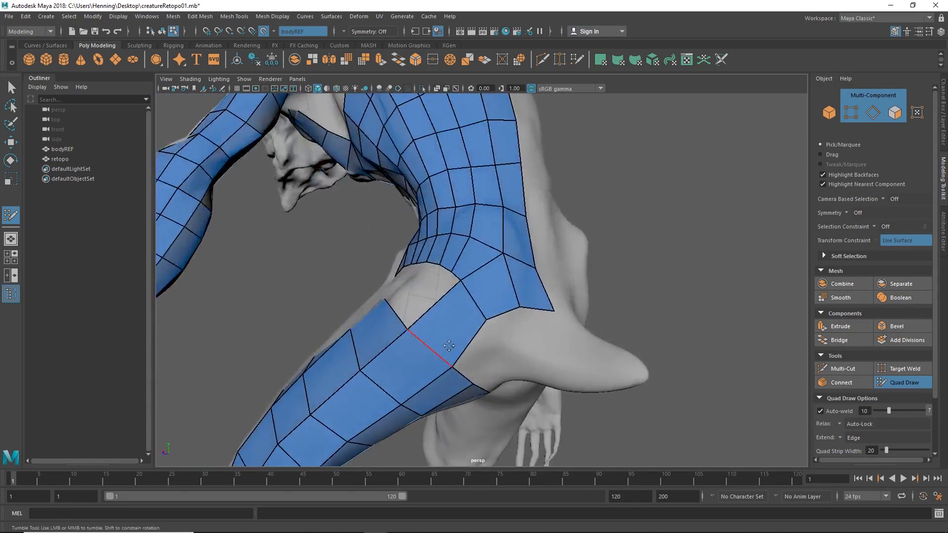
{"action": "right_click_drag", "start_coordinate": [442, 340], "coordinate": [379, 295], "text": "alt"}
{"action": "left_click_drag", "start_coordinate": [379, 295], "coordinate": [480, 325], "text": "alt"}
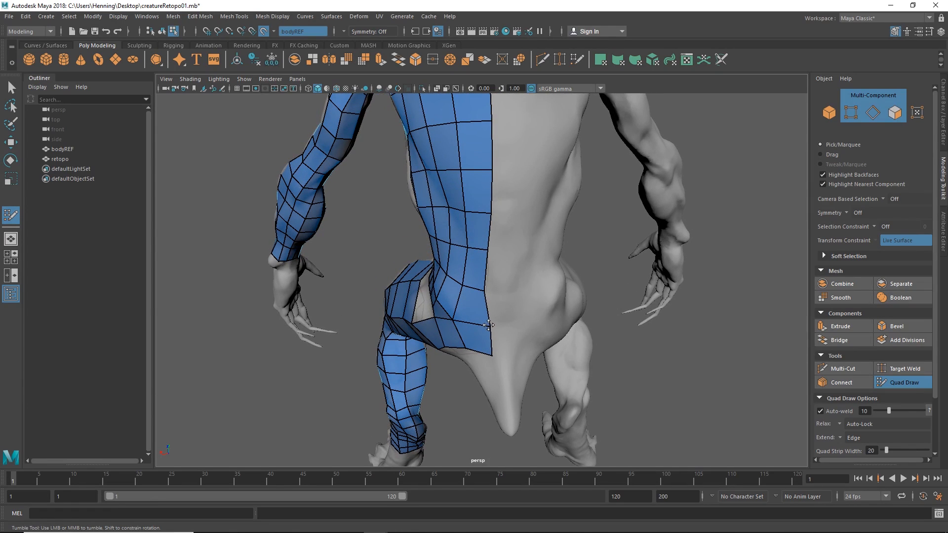
{"action": "middle_click_drag", "start_coordinate": [488, 291], "coordinate": [479, 299], "text": "alt"}
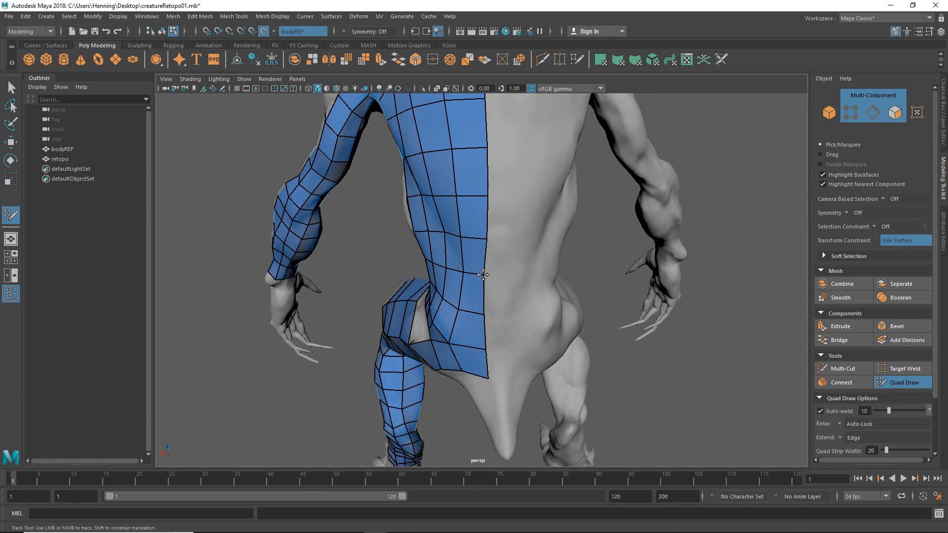
{"action": "left_click_drag", "start_coordinate": [484, 287], "coordinate": [474, 270], "text": "alt"}
{"action": "right_click_drag", "start_coordinate": [470, 281], "coordinate": [495, 318], "text": "alt"}
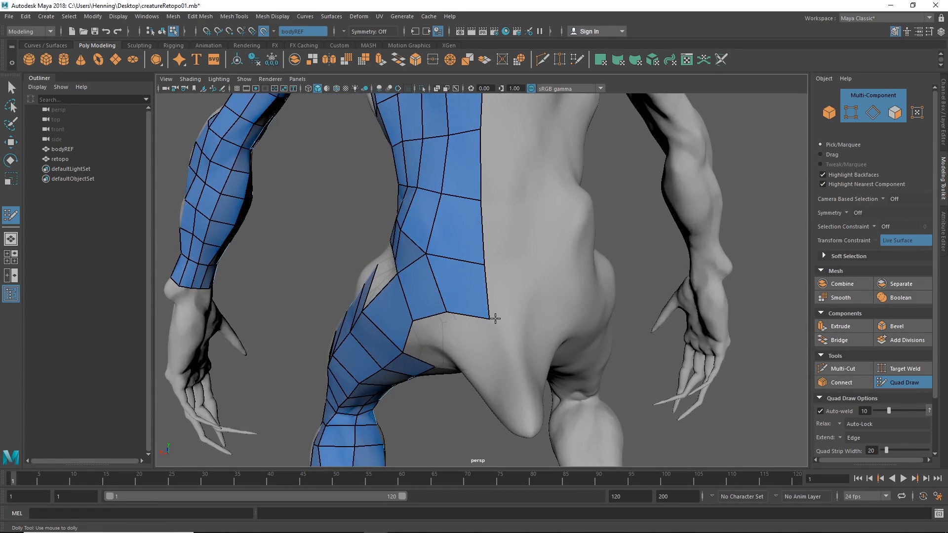
{"action": "mouse_move", "coordinate": [460, 332]}
{"action": "left_mouse_down", "text": "alt"}
{"action": "mouse_move", "coordinate": [512, 286]}
{"action": "mouse_move", "coordinate": [431, 281]}
{"action": "mouse_move", "coordinate": [444, 264]}
{"action": "mouse_move", "coordinate": [433, 290]}
{"action": "mouse_move", "coordinate": [447, 321]}
{"action": "mouse_move", "coordinate": [458, 286]}
{"action": "mouse_move", "coordinate": [453, 252]}
{"action": "mouse_move", "coordinate": [442, 286]}
{"action": "mouse_move", "coordinate": [483, 295]}
{"action": "left_mouse_up", "text": "alt"}
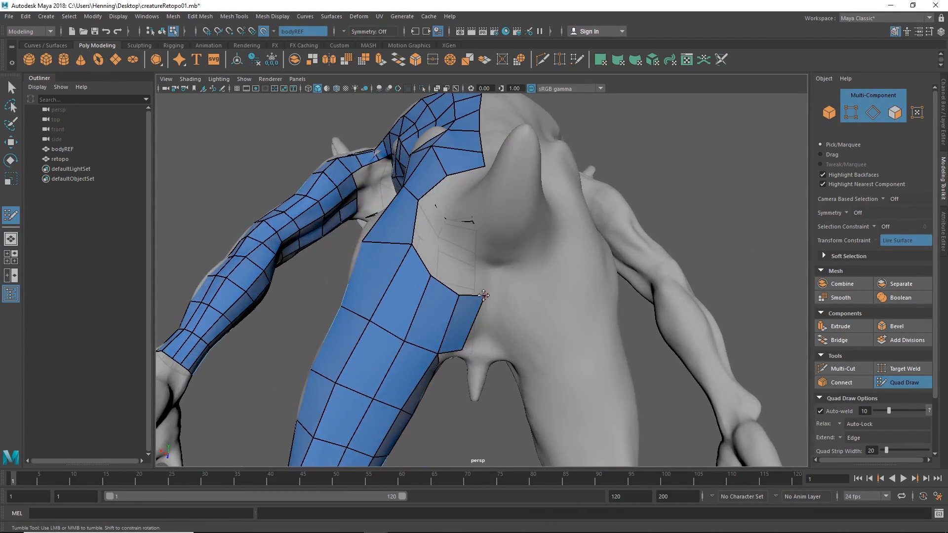
{"action": "left_click_drag", "start_coordinate": [463, 351], "coordinate": [481, 344]}
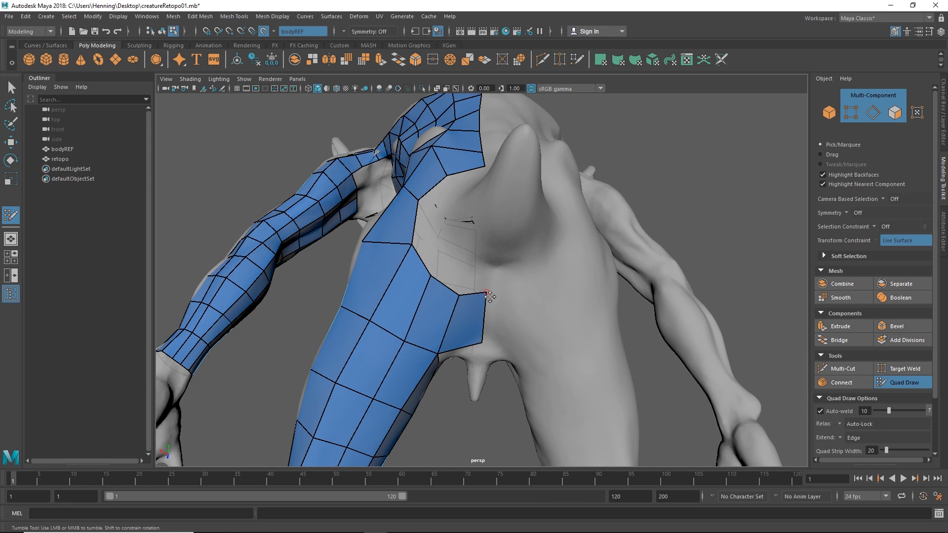
- Fill the gap between the lower back and the thigh at the hip with Quad Draw quads
{"action": "left_click_drag", "start_coordinate": [489, 296], "coordinate": [464, 237], "text": "alt"}
{"action": "right_click_drag", "start_coordinate": [464, 256], "coordinate": [506, 277], "text": "alt"}
{"action": "left_click_drag", "start_coordinate": [478, 273], "coordinate": [498, 275], "text": "alt"}
{"action": "middle_click_drag", "start_coordinate": [497, 275], "coordinate": [425, 307], "text": "alt"}
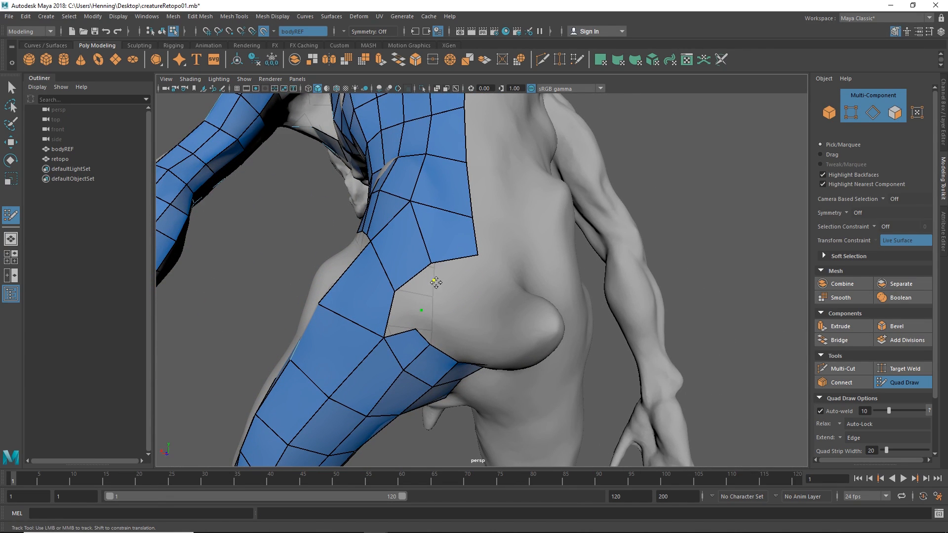
{"action": "left_click_drag", "start_coordinate": [469, 289], "coordinate": [479, 267], "text": "alt"}
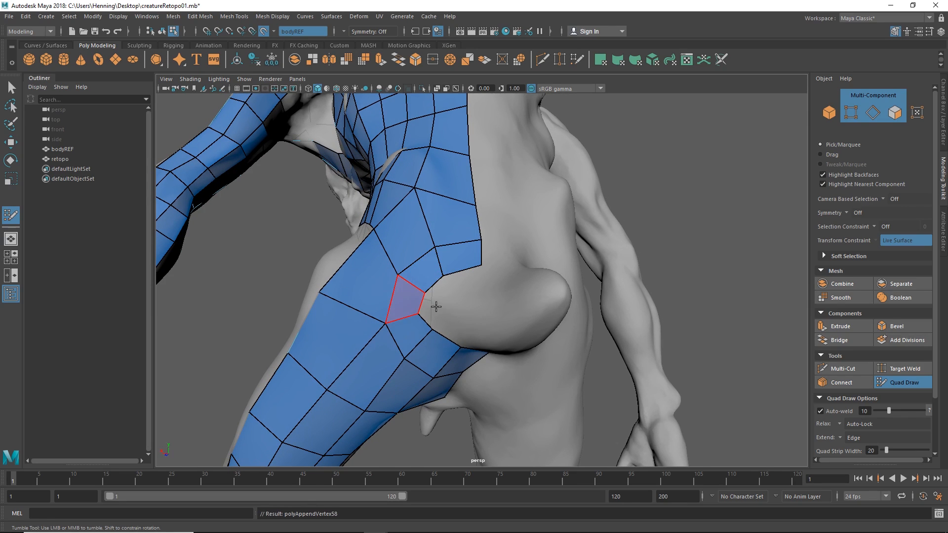
- Extend the open upper edge of the arm mesh toward the shoulder with new quads
{"action": "left_click_drag", "start_coordinate": [457, 303], "coordinate": [426, 252], "text": "alt"}
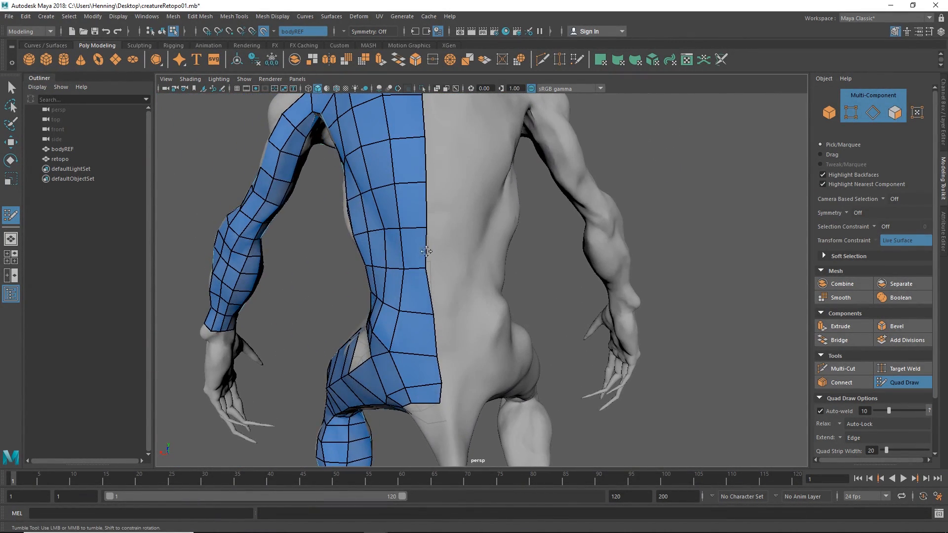
{"action": "right_click_drag", "start_coordinate": [423, 267], "coordinate": [362, 266], "text": "alt"}
{"action": "left_click_drag", "start_coordinate": [362, 266], "coordinate": [444, 257], "text": "alt"}
{"action": "right_click_drag", "start_coordinate": [425, 267], "coordinate": [369, 257], "text": "alt"}
{"action": "left_click_drag", "start_coordinate": [368, 258], "coordinate": [535, 198], "text": "alt"}
{"action": "right_click_drag", "start_coordinate": [487, 188], "coordinate": [526, 190], "text": "alt"}
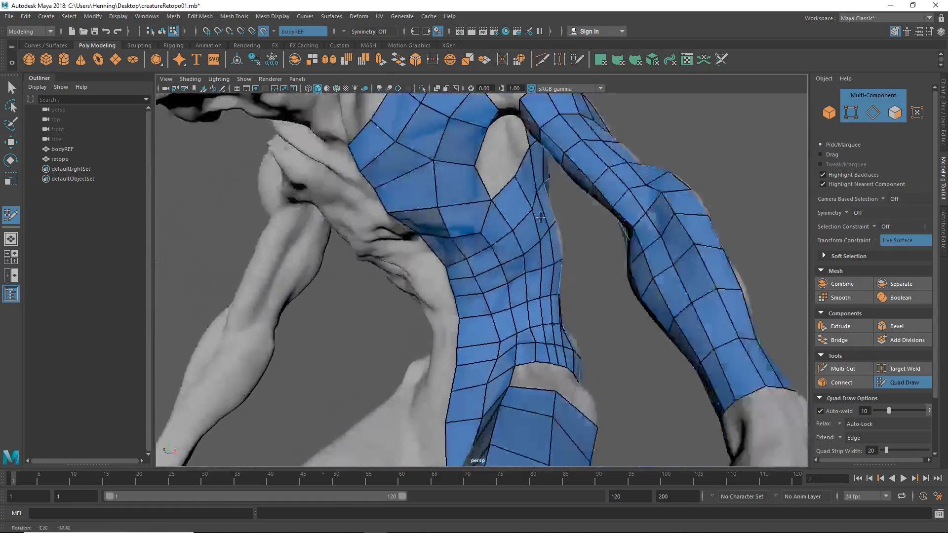
{"action": "middle_click_drag", "start_coordinate": [526, 191], "coordinate": [488, 306], "text": "alt"}
{"action": "left_click_drag", "start_coordinate": [488, 306], "coordinate": [395, 266], "text": "alt"}
{"action": "right_click_drag", "start_coordinate": [380, 267], "coordinate": [426, 269], "text": "alt"}
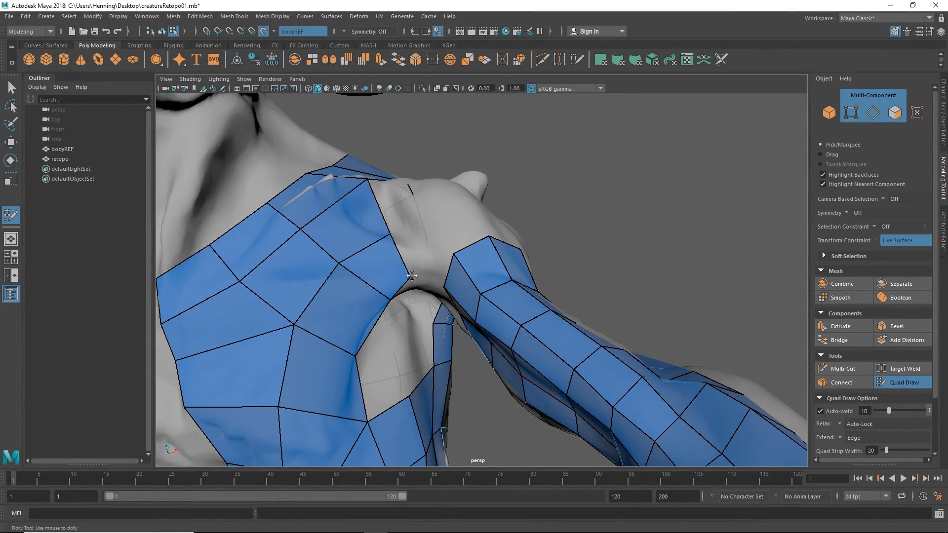
{"action": "left_click_drag", "start_coordinate": [414, 253], "coordinate": [439, 317], "text": "alt"}
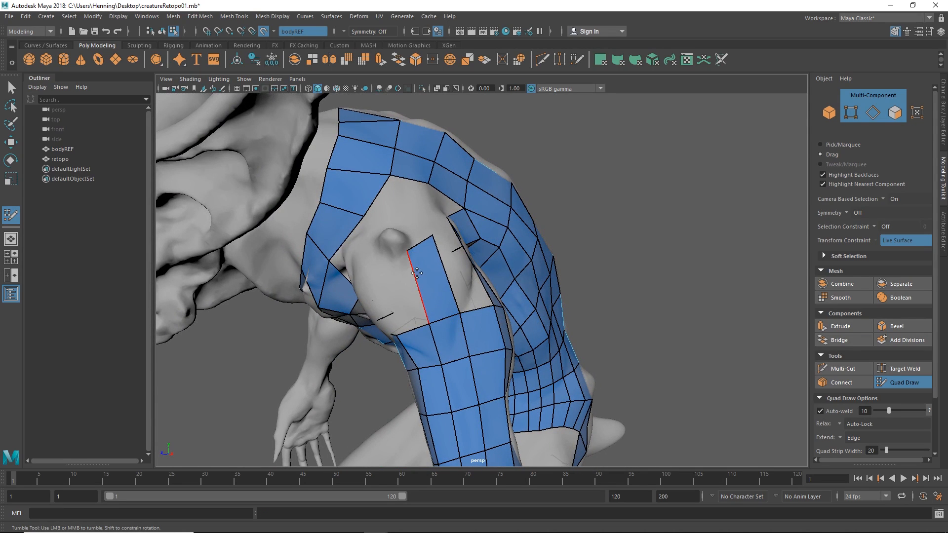
{"action": "left_click_drag", "start_coordinate": [416, 273], "coordinate": [436, 307], "text": "alt"}
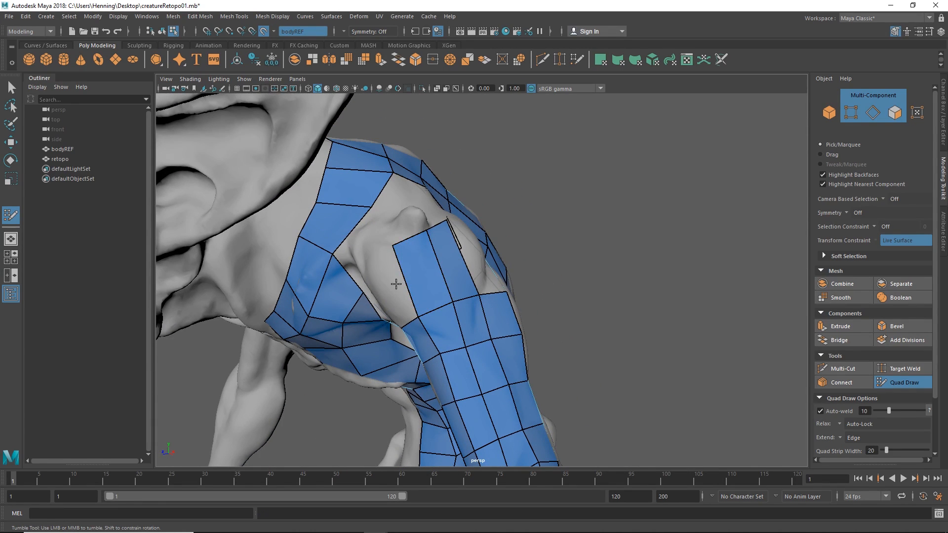
- Fill quads across the back of the shoulder to join the upper arm to the back mesh
{"action": "left_click_drag", "start_coordinate": [396, 284], "coordinate": [325, 291], "text": "alt"}
{"action": "middle_click_drag", "start_coordinate": [462, 281], "coordinate": [470, 321], "text": "alt"}
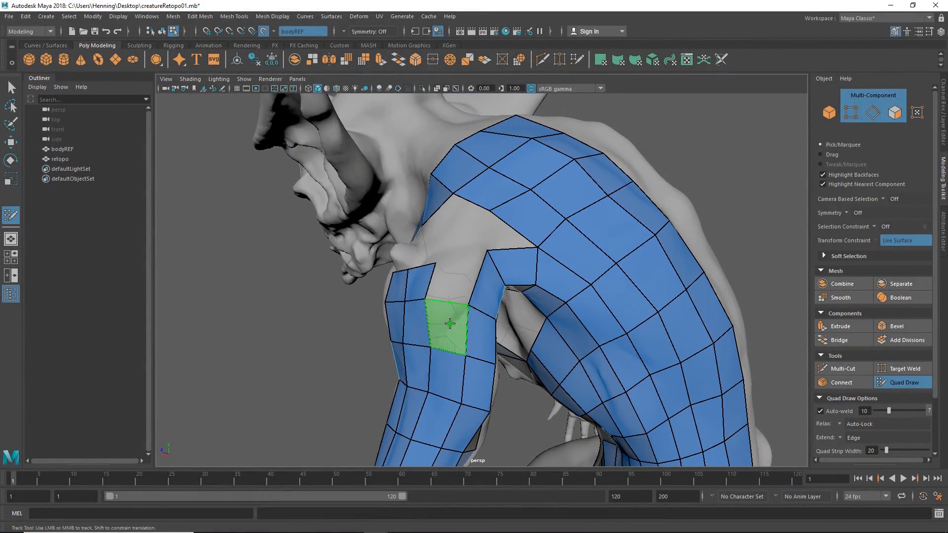
{"action": "mouse_move", "coordinate": [464, 275]}
{"action": "left_mouse_down", "text": "alt"}
{"action": "mouse_move", "coordinate": [496, 292]}
{"action": "mouse_move", "coordinate": [370, 337]}
{"action": "mouse_move", "coordinate": [434, 322]}
{"action": "mouse_move", "coordinate": [496, 267]}
{"action": "mouse_move", "coordinate": [454, 242]}
{"action": "mouse_move", "coordinate": [507, 264]}
{"action": "mouse_move", "coordinate": [324, 296]}
{"action": "mouse_move", "coordinate": [506, 270]}
{"action": "mouse_move", "coordinate": [531, 251]}
{"action": "mouse_move", "coordinate": [451, 296]}
{"action": "mouse_move", "coordinate": [456, 283]}
{"action": "mouse_move", "coordinate": [499, 292]}
{"action": "left_mouse_up", "text": "alt"}
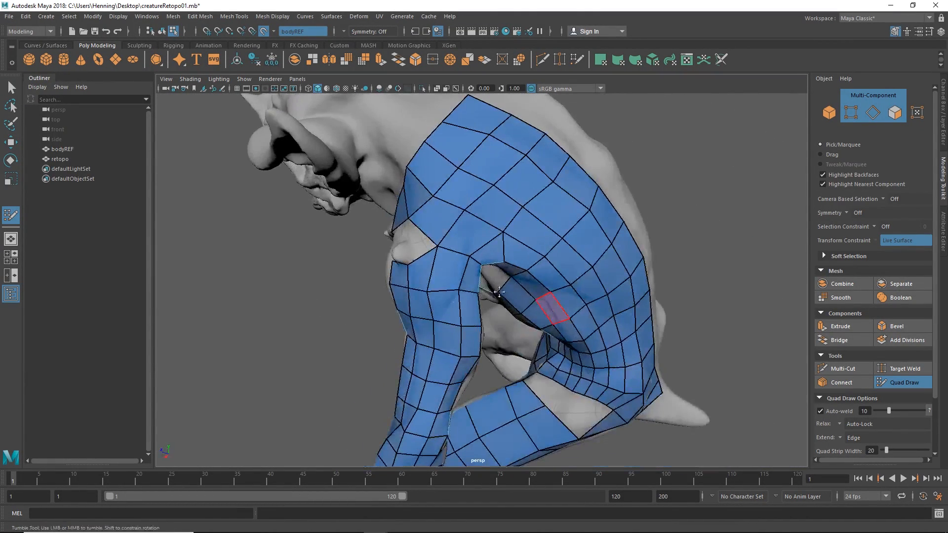
- Fill quads around the armpit opening, working from the torso side toward the chest and upper arm
{"action": "left_click_drag", "start_coordinate": [425, 361], "coordinate": [494, 316], "text": "alt"}
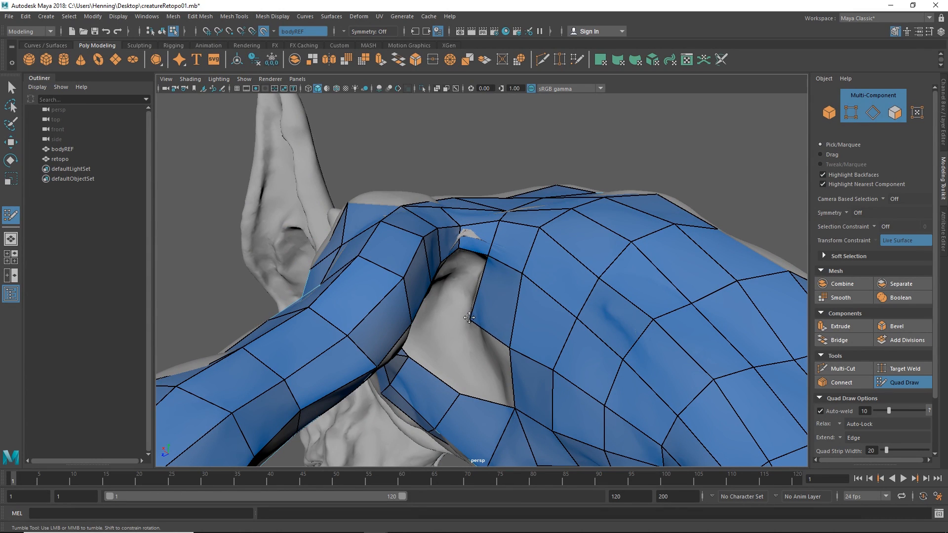
{"action": "mouse_move", "coordinate": [469, 318]}
{"action": "left_mouse_down", "text": "alt"}
{"action": "mouse_move", "coordinate": [507, 336]}
{"action": "mouse_move", "coordinate": [483, 354]}
{"action": "left_mouse_up", "text": "alt"}
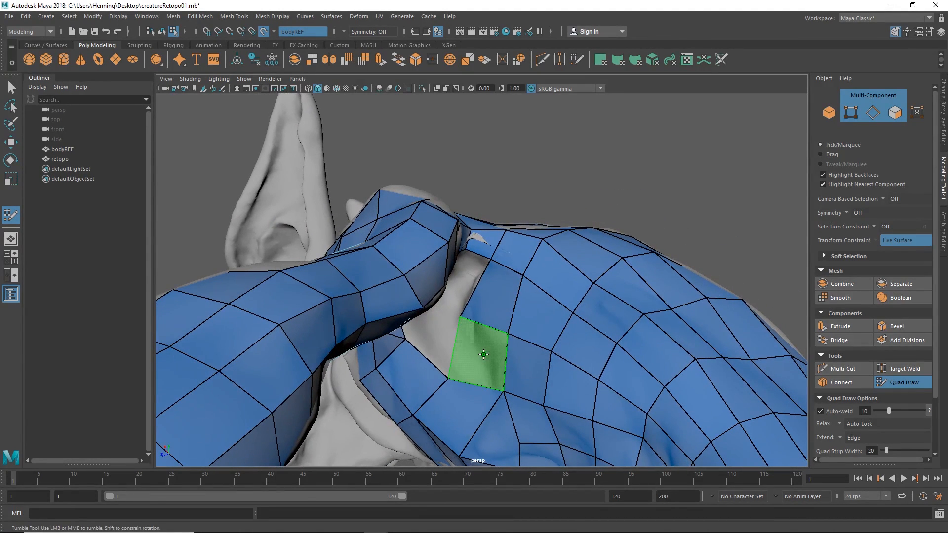
{"action": "mouse_move", "coordinate": [507, 322]}
{"action": "left_mouse_down", "text": "alt"}
{"action": "mouse_move", "coordinate": [433, 280]}
{"action": "mouse_move", "coordinate": [549, 321]}
{"action": "mouse_move", "coordinate": [512, 228]}
{"action": "mouse_move", "coordinate": [489, 293]}
{"action": "mouse_move", "coordinate": [455, 286]}
{"action": "left_mouse_up", "text": "alt"}
{"action": "left_click", "coordinate": [483, 299], "text": "ctrl+shift"}
{"action": "right_click_drag", "start_coordinate": [504, 208], "coordinate": [526, 238], "text": "alt"}
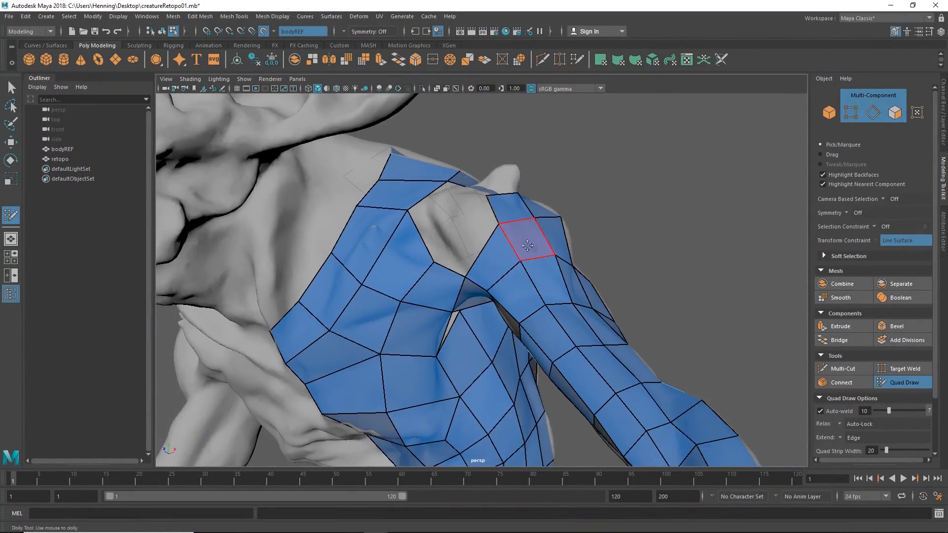
- Add a quad in the armpit between the underside of the upper arm and the chest
{"action": "left_click_drag", "start_coordinate": [526, 238], "coordinate": [410, 297], "text": "alt"}
{"action": "right_click_drag", "start_coordinate": [410, 296], "coordinate": [251, 276], "text": "alt"}
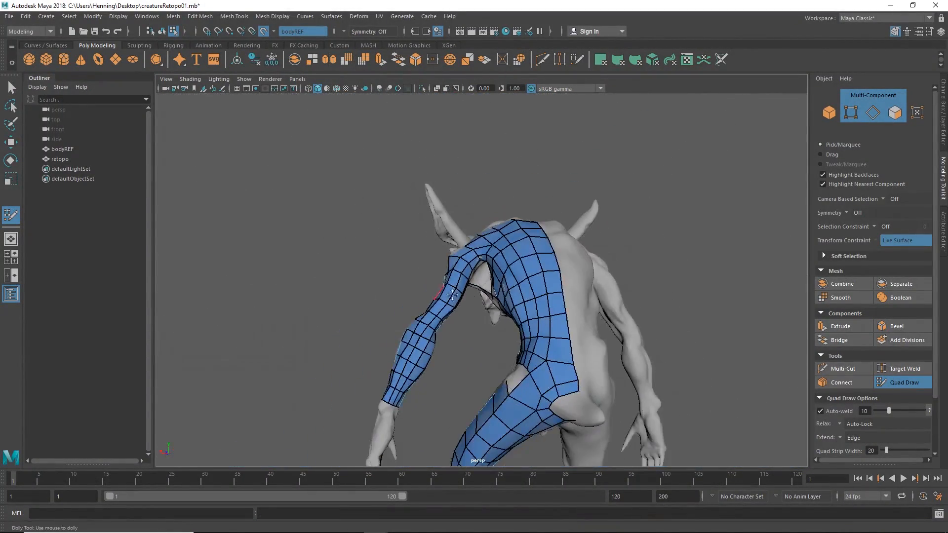
{"action": "left_click_drag", "start_coordinate": [601, 307], "coordinate": [433, 273], "text": "alt"}
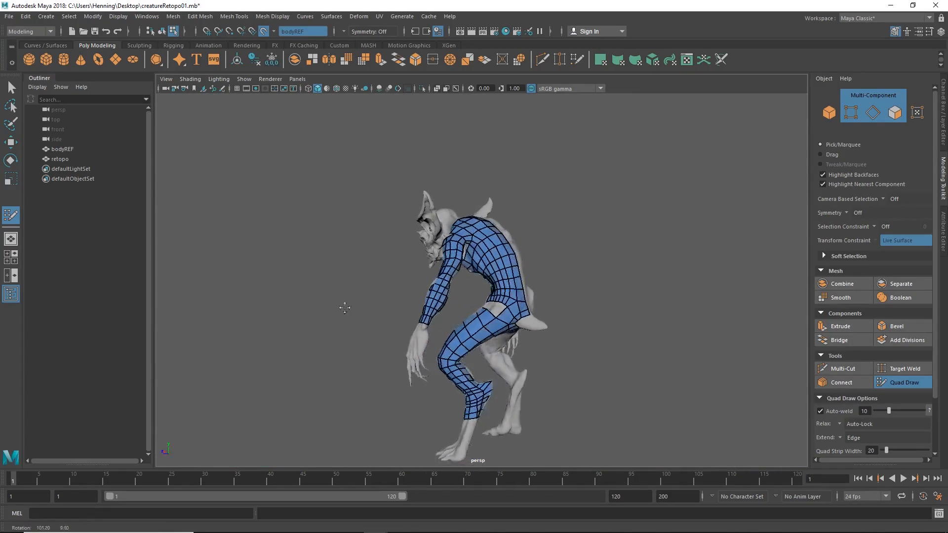
{"action": "left_click_drag", "start_coordinate": [611, 341], "coordinate": [533, 316], "text": "alt"}
{"action": "right_click_drag", "start_coordinate": [405, 276], "coordinate": [503, 286], "text": "alt"}
{"action": "left_click_drag", "start_coordinate": [504, 286], "coordinate": [417, 229], "text": "alt"}
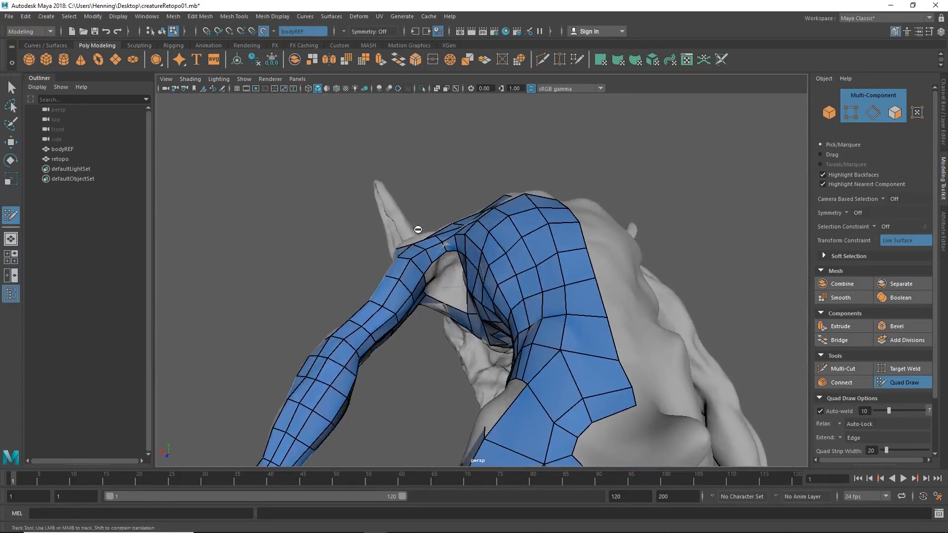
{"action": "right_click_drag", "start_coordinate": [417, 228], "coordinate": [474, 286], "text": "alt"}
{"action": "left_click_drag", "start_coordinate": [474, 286], "coordinate": [440, 221], "text": "alt"}
{"action": "right_click_drag", "start_coordinate": [440, 220], "coordinate": [464, 261], "text": "alt"}
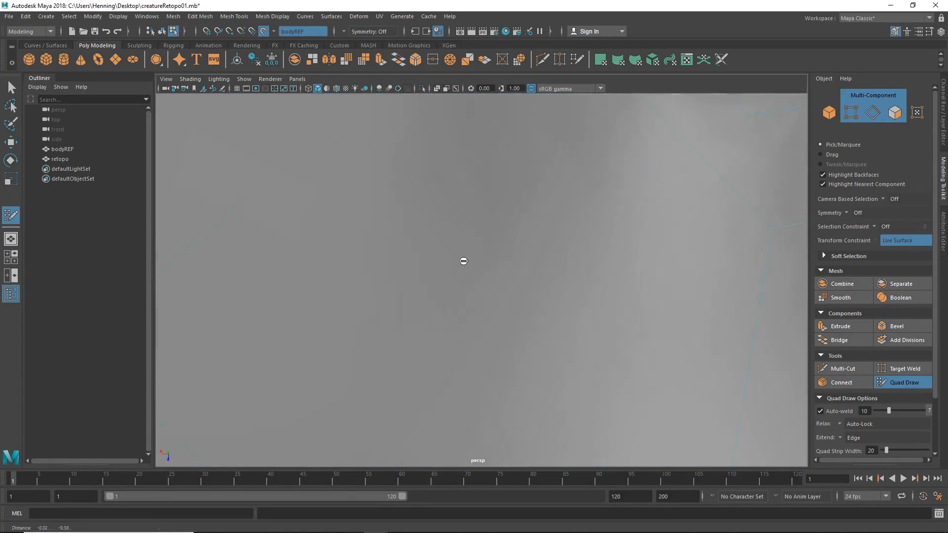
{"action": "left_click_drag", "start_coordinate": [464, 262], "coordinate": [392, 207], "text": "alt"}
{"action": "right_click_drag", "start_coordinate": [391, 208], "coordinate": [440, 266], "text": "alt"}
{"action": "left_click_drag", "start_coordinate": [440, 267], "coordinate": [501, 267], "text": "alt"}
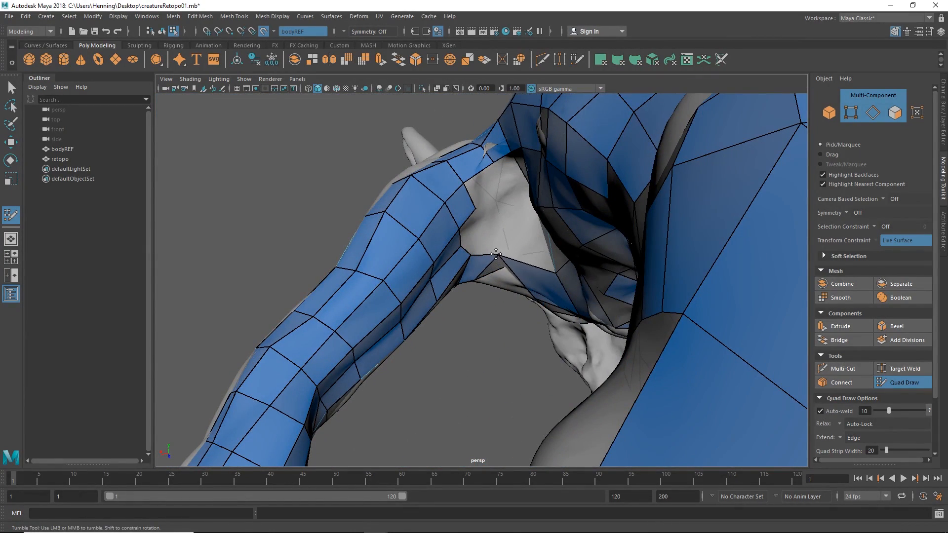
{"action": "right_click_drag", "start_coordinate": [484, 237], "coordinate": [492, 226], "text": "alt"}
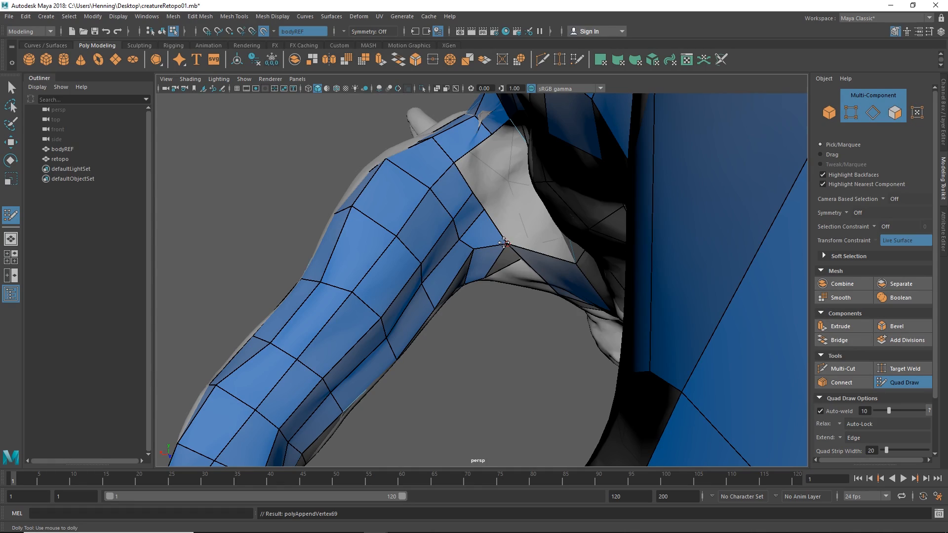
- Fill the gap between the chest and the front of the upper arm with quads
{"action": "right_click_drag", "start_coordinate": [502, 245], "coordinate": [413, 211], "text": "alt"}
{"action": "left_click_drag", "start_coordinate": [413, 211], "coordinate": [596, 207], "text": "alt"}
{"action": "middle_click_drag", "start_coordinate": [596, 207], "coordinate": [573, 270], "text": "alt"}
{"action": "right_click_drag", "start_coordinate": [532, 267], "coordinate": [569, 261], "text": "alt"}
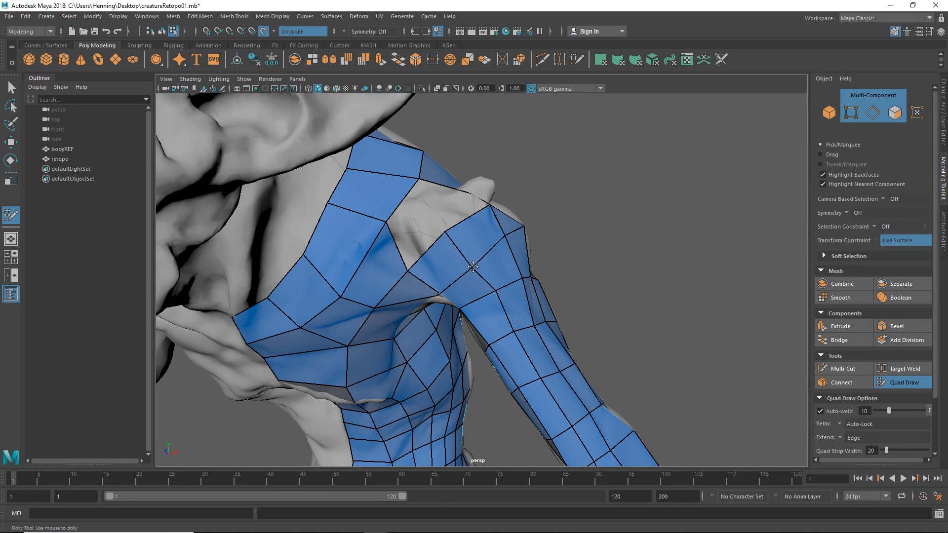
{"action": "right_click_drag", "start_coordinate": [473, 267], "coordinate": [455, 268], "text": "alt"}
{"action": "left_click_drag", "start_coordinate": [455, 269], "coordinate": [474, 301], "text": "alt"}
{"action": "right_click_drag", "start_coordinate": [474, 301], "coordinate": [483, 255], "text": "alt"}
{"action": "left_click_drag", "start_coordinate": [470, 211], "coordinate": [460, 241], "text": "alt"}
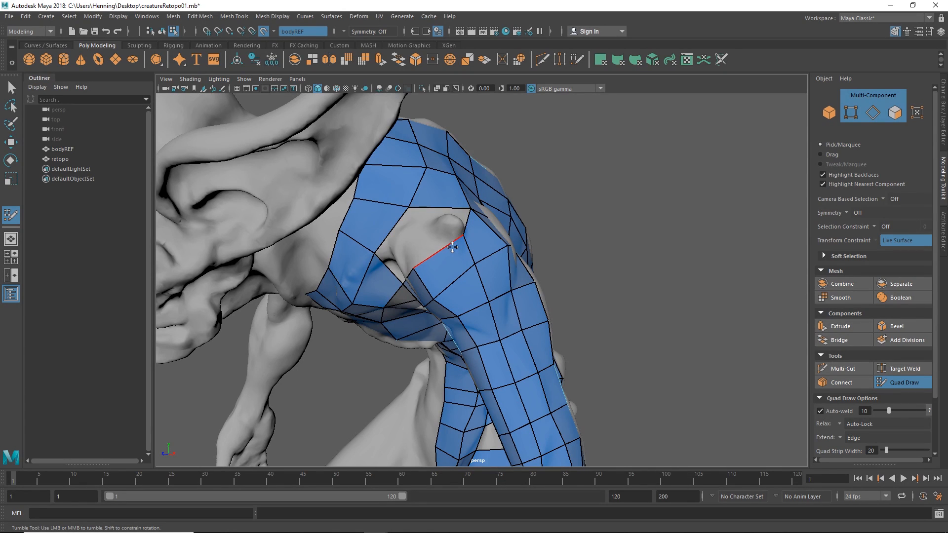
{"action": "left_click_drag", "start_coordinate": [454, 242], "coordinate": [458, 267], "text": "alt"}
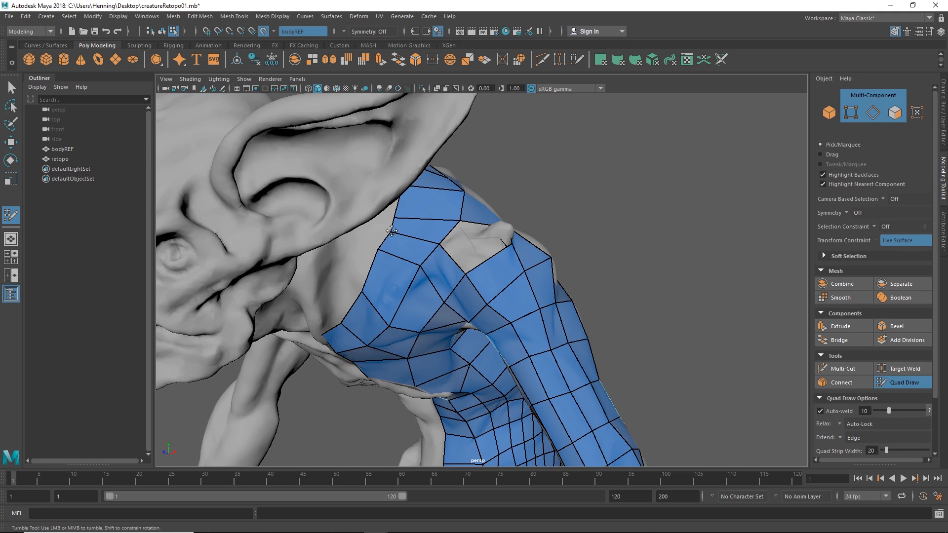
- Close the remaining hole over the top of the shoulder around the small spike
{"action": "left_click_drag", "start_coordinate": [396, 274], "coordinate": [442, 274], "text": "alt"}
{"action": "left_click", "coordinate": [443, 268], "text": "shift"}
{"action": "right_click_drag", "start_coordinate": [442, 274], "coordinate": [402, 276], "text": "alt"}
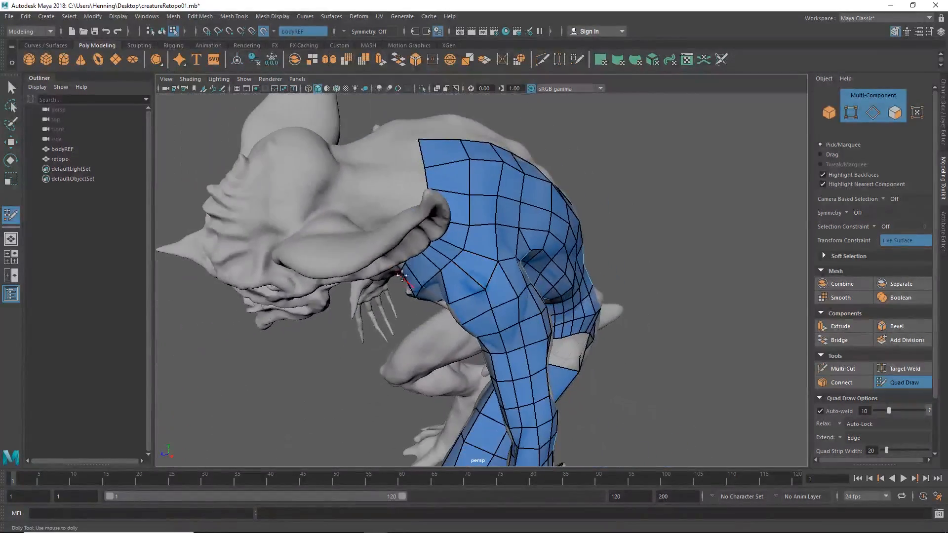
- Adjust the new quads around the shoulder spike so the topology flows evenly over the shoulder
{"action": "left_click_drag", "start_coordinate": [401, 276], "coordinate": [459, 262], "text": "alt"}
{"action": "right_click_drag", "start_coordinate": [459, 262], "coordinate": [509, 246], "text": "alt"}
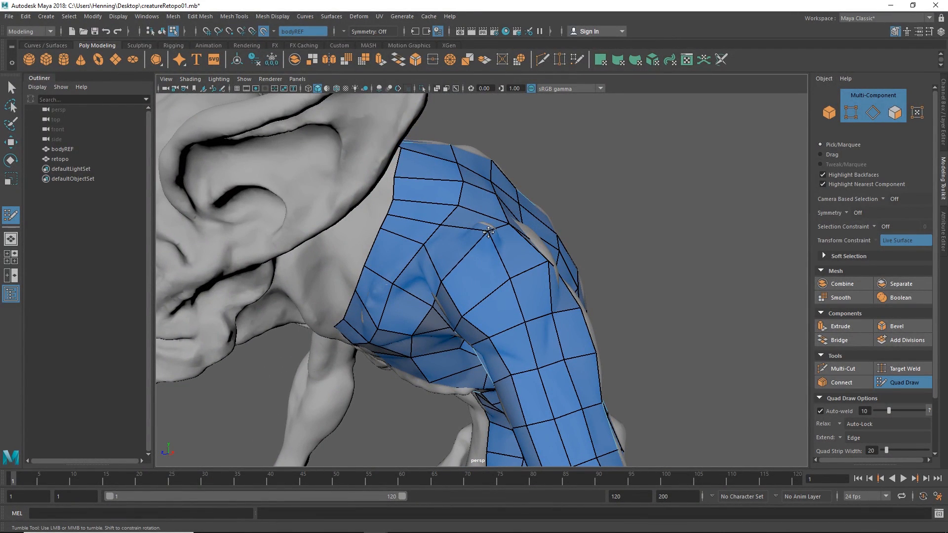
{"action": "left_click_drag", "start_coordinate": [496, 257], "coordinate": [444, 218], "text": "alt"}
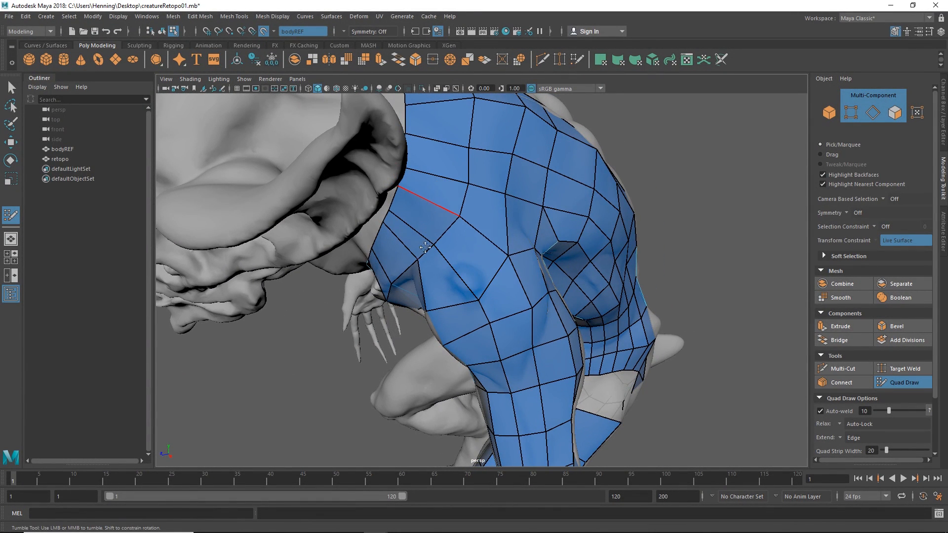
{"action": "left_click_drag", "start_coordinate": [423, 213], "coordinate": [418, 236], "text": "alt"}
{"action": "mouse_move", "coordinate": [446, 283]}
{"action": "left_mouse_down", "text": "alt"}
{"action": "mouse_move", "coordinate": [478, 313]}
{"action": "mouse_move", "coordinate": [445, 288]}
{"action": "mouse_move", "coordinate": [444, 240]}
{"action": "mouse_move", "coordinate": [533, 316]}
{"action": "mouse_move", "coordinate": [437, 294]}
{"action": "left_mouse_up", "text": "alt"}
{"action": "right_click_drag", "start_coordinate": [436, 292], "coordinate": [374, 288], "text": "alt"}
{"action": "left_click_drag", "start_coordinate": [374, 288], "coordinate": [483, 294], "text": "alt"}
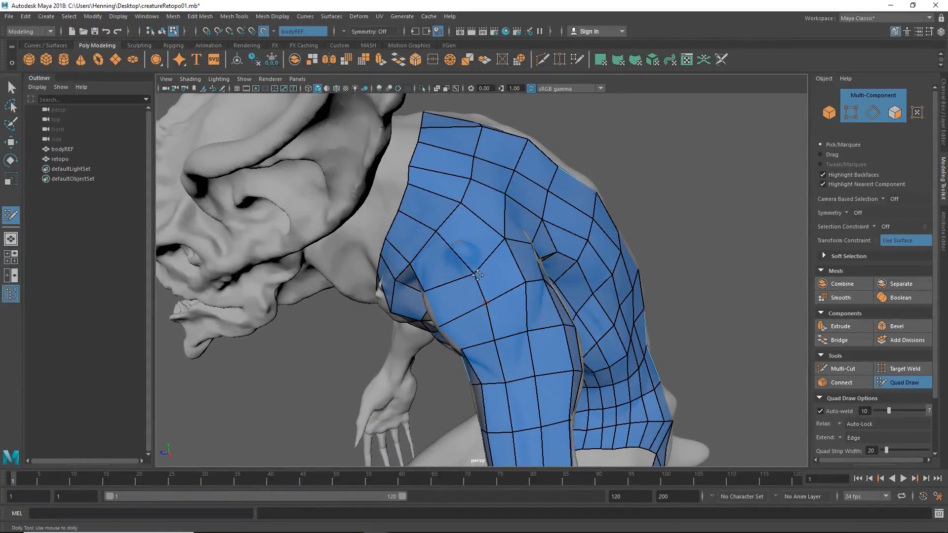
- Examine the open hole in the armpit and its bordering edges from behind, below and the front
{"action": "right_click_drag", "start_coordinate": [507, 244], "coordinate": [492, 273], "text": "alt"}
{"action": "left_click_drag", "start_coordinate": [493, 272], "coordinate": [405, 223], "text": "alt"}
{"action": "mouse_move", "coordinate": [533, 275]}
{"action": "left_mouse_down", "text": "alt"}
{"action": "mouse_move", "coordinate": [542, 233]}
{"action": "mouse_move", "coordinate": [542, 274]}
{"action": "left_mouse_up", "text": "alt"}
{"action": "right_click_drag", "start_coordinate": [519, 275], "coordinate": [596, 277], "text": "alt"}
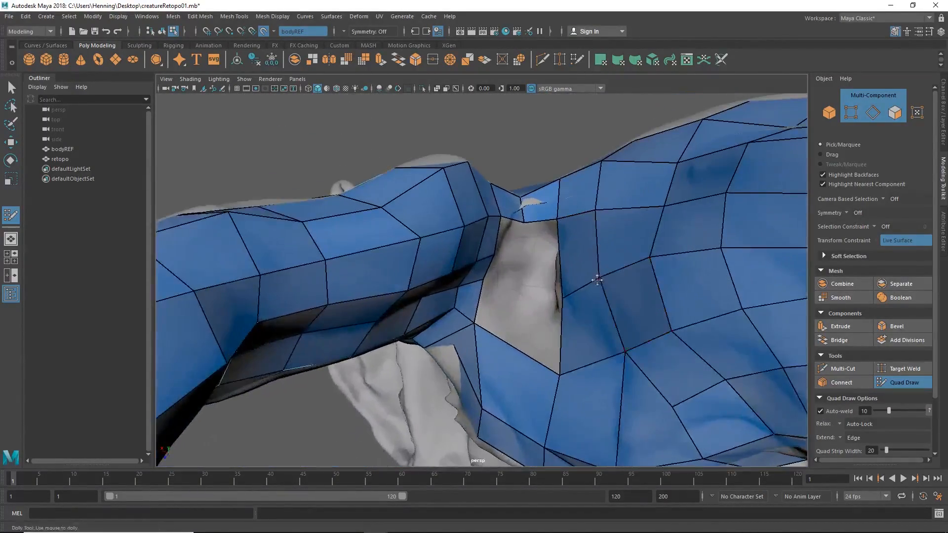
{"action": "left_click_drag", "start_coordinate": [597, 277], "coordinate": [508, 247], "text": "alt"}
{"action": "right_click_drag", "start_coordinate": [508, 247], "coordinate": [409, 251], "text": "alt"}
{"action": "left_click_drag", "start_coordinate": [409, 251], "coordinate": [423, 268], "text": "alt"}
{"action": "right_click_drag", "start_coordinate": [423, 268], "coordinate": [332, 306], "text": "alt"}
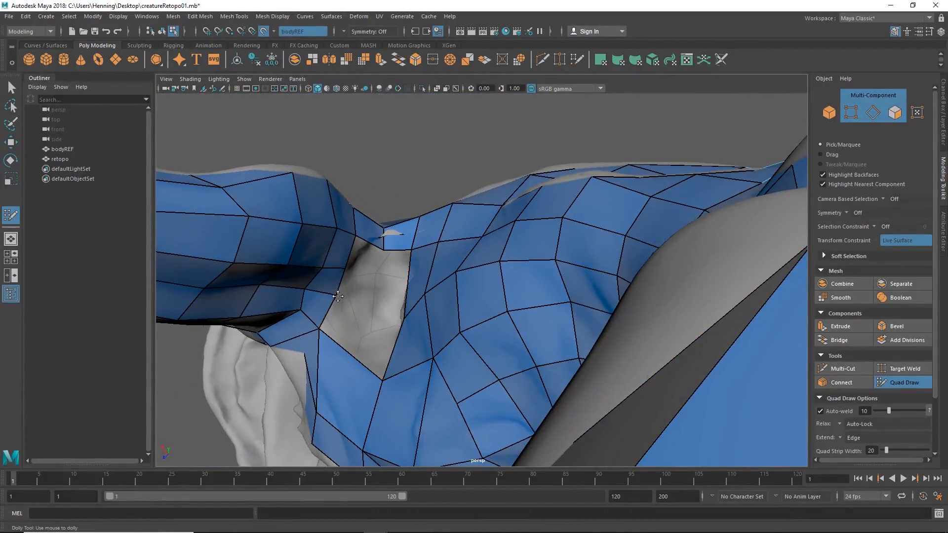
{"action": "left_click_drag", "start_coordinate": [348, 279], "coordinate": [348, 295], "text": "alt"}
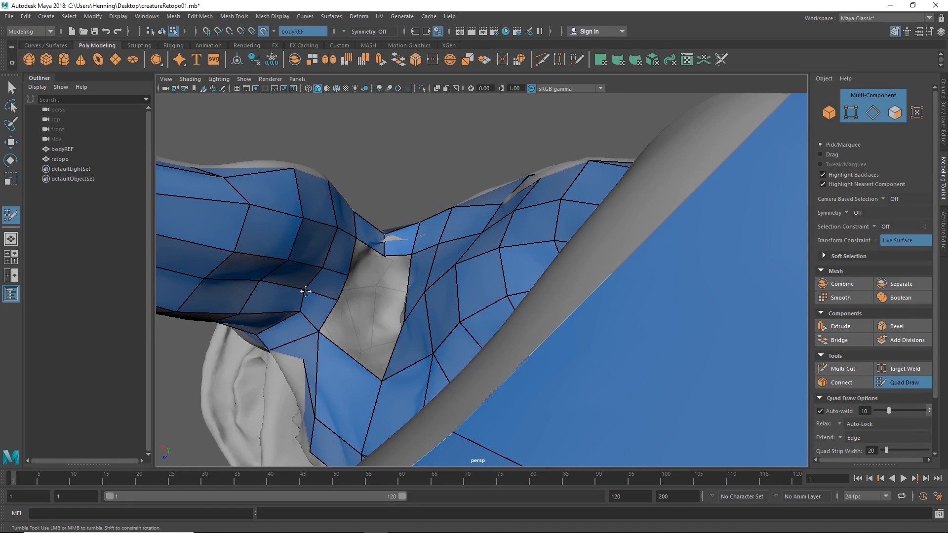
{"action": "mouse_move", "coordinate": [410, 297]}
{"action": "left_mouse_down", "text": "alt"}
{"action": "mouse_move", "coordinate": [377, 269]}
{"action": "mouse_move", "coordinate": [390, 299]}
{"action": "mouse_move", "coordinate": [401, 302]}
{"action": "mouse_move", "coordinate": [377, 353]}
{"action": "mouse_move", "coordinate": [392, 297]}
{"action": "left_mouse_up", "text": "alt"}
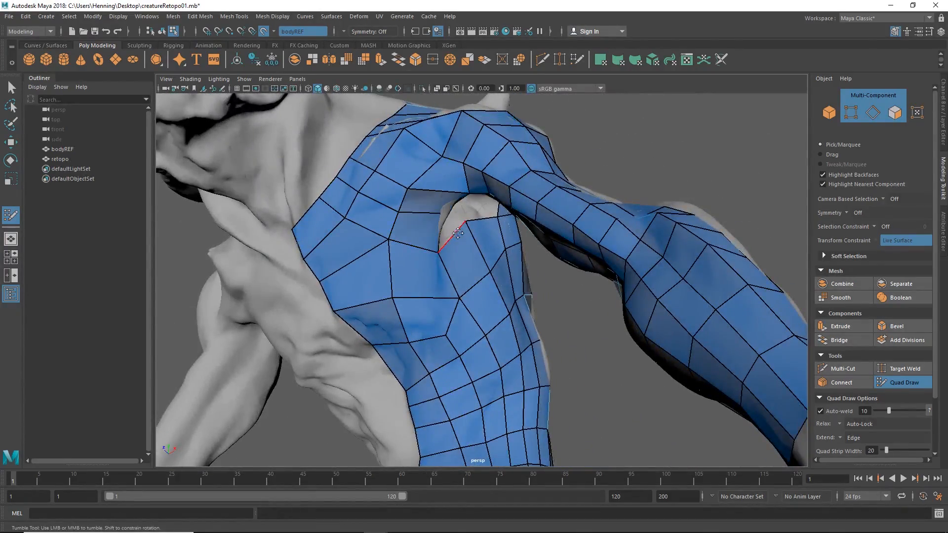
- Try a fill quad in the armpit hole, undo it, and reposition the vertex on the hole's torso side
{"action": "mouse_move", "coordinate": [400, 217]}
{"action": "left_mouse_down", "text": "alt"}
{"action": "mouse_move", "coordinate": [419, 272]}
{"action": "mouse_move", "coordinate": [366, 275]}
{"action": "mouse_move", "coordinate": [389, 269]}
{"action": "mouse_move", "coordinate": [398, 206]}
{"action": "mouse_move", "coordinate": [386, 225]}
{"action": "mouse_move", "coordinate": [404, 224]}
{"action": "mouse_move", "coordinate": [398, 296]}
{"action": "mouse_move", "coordinate": [392, 268]}
{"action": "left_mouse_up", "text": "alt"}
{"action": "left_click", "coordinate": [395, 279], "text": "shift"}
{"action": "key", "text": "ctrl+z"}
{"action": "left_click_drag", "start_coordinate": [352, 300], "coordinate": [362, 280]}
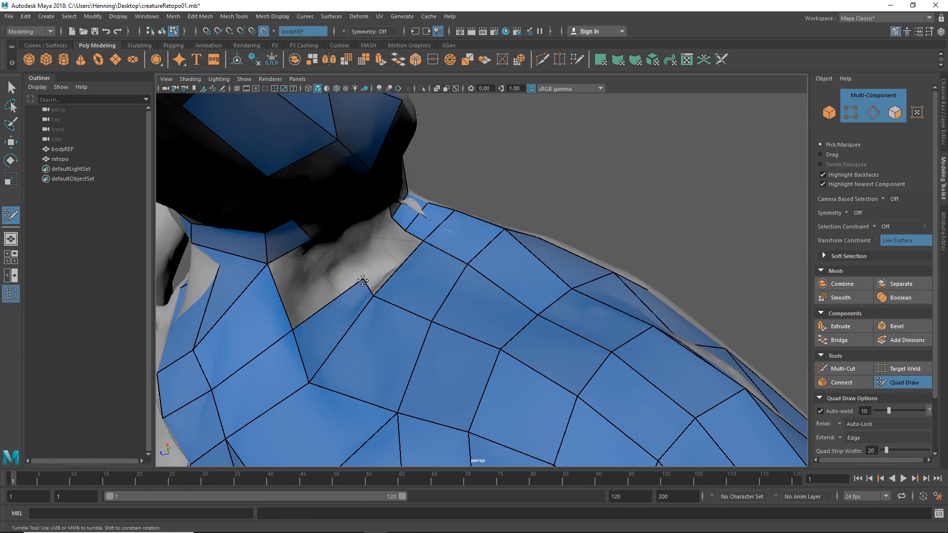
- Switch to ZBrush and run ZRemesher on the creature sculpt
{"action": "key", "text": "alt+Tab"}
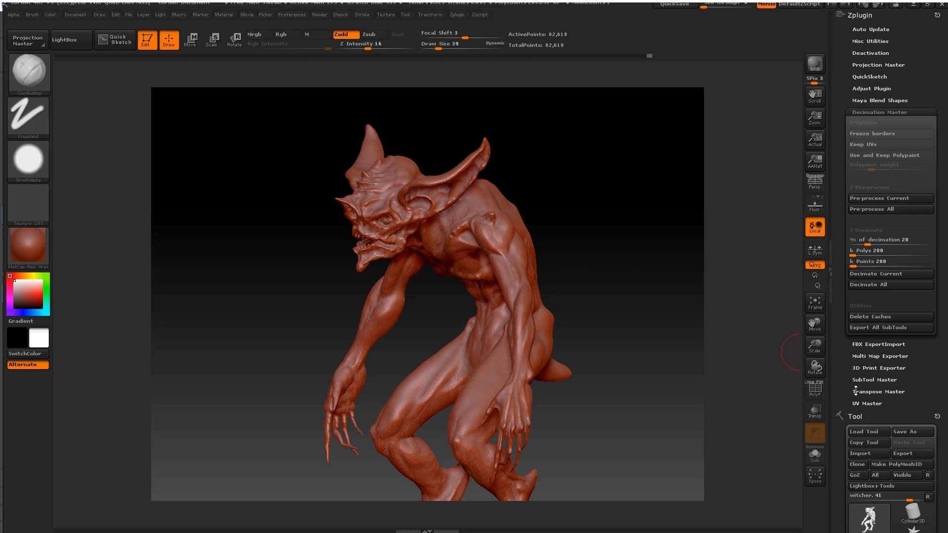
{"action": "left_click_drag", "start_coordinate": [855, 390], "coordinate": [844, 267]}
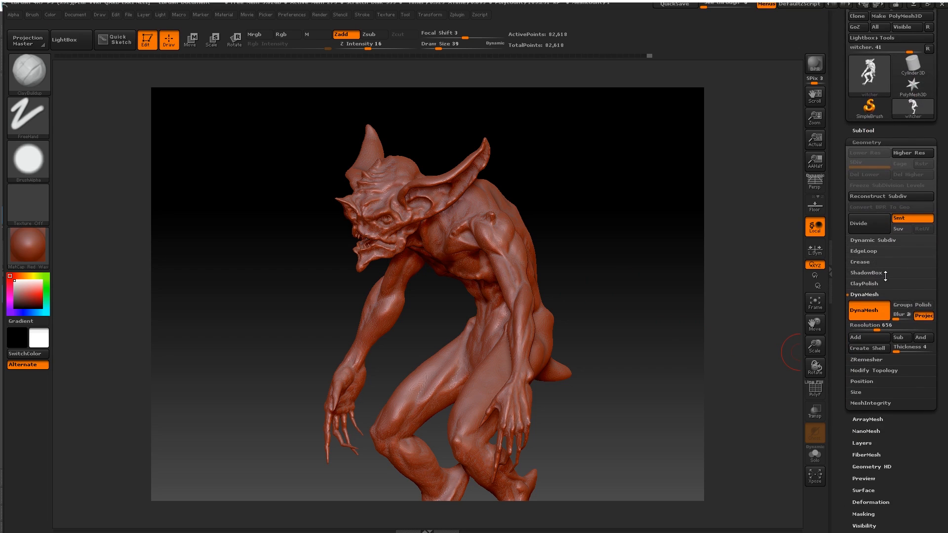
{"action": "left_click", "coordinate": [865, 294]}
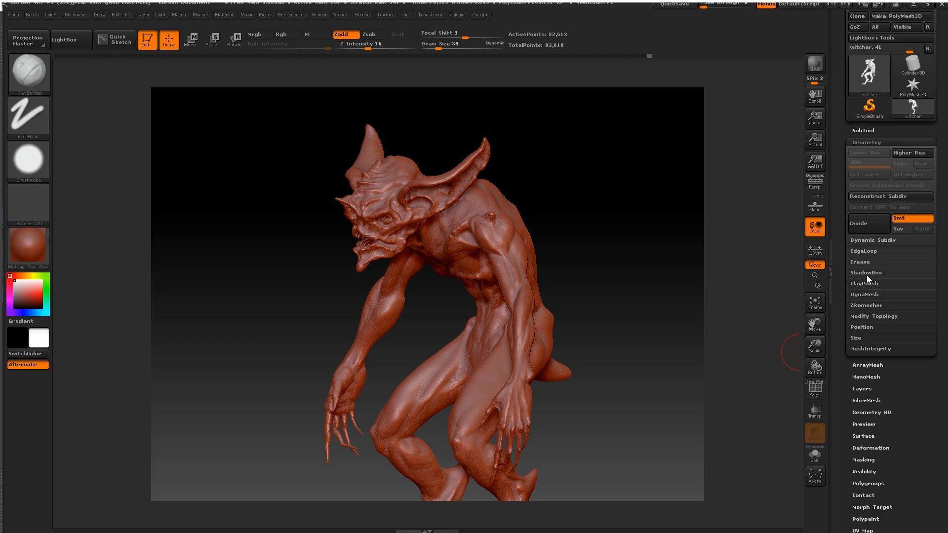
{"action": "left_click", "coordinate": [867, 305]}
{"action": "left_click", "coordinate": [865, 322]}
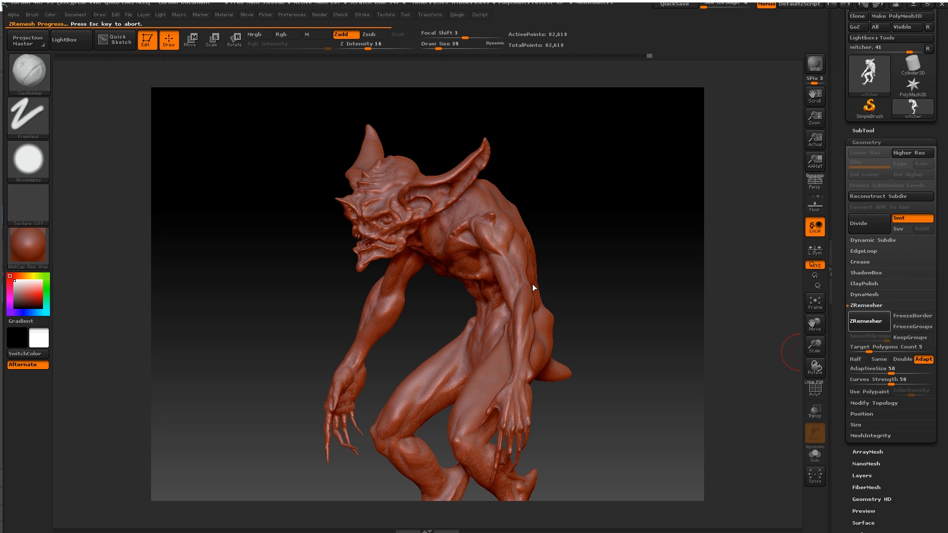
- Display the polyframe and examine the remeshed topology on the creature's body and arm
{"action": "key", "text": "shift+f"}
{"action": "left_click_drag", "start_coordinate": [592, 285], "coordinate": [642, 376]}
{"action": "left_click_drag", "start_coordinate": [444, 276], "coordinate": [584, 283], "text": "alt"}
{"action": "mouse_move", "coordinate": [584, 283]}
{"action": "right_mouse_down", "text": "alt"}
{"action": "mouse_move", "coordinate": [543, 394]}
{"action": "mouse_move", "coordinate": [486, 328]}
{"action": "mouse_move", "coordinate": [544, 317]}
{"action": "mouse_move", "coordinate": [572, 288]}
{"action": "mouse_move", "coordinate": [528, 253]}
{"action": "mouse_move", "coordinate": [514, 334]}
{"action": "mouse_move", "coordinate": [520, 298]}
{"action": "mouse_move", "coordinate": [505, 299]}
{"action": "mouse_move", "coordinate": [469, 273]}
{"action": "mouse_move", "coordinate": [487, 277]}
{"action": "mouse_move", "coordinate": [463, 249]}
{"action": "right_mouse_up", "text": "alt"}
{"action": "left_click", "coordinate": [508, 290], "text": "ctrl+shift"}
{"action": "right_click_drag", "start_coordinate": [447, 296], "coordinate": [513, 257], "text": "alt"}
{"action": "mouse_move", "coordinate": [538, 286]}
{"action": "right_mouse_down"}
{"action": "mouse_move", "coordinate": [477, 305]}
{"action": "mouse_move", "coordinate": [477, 331]}
{"action": "mouse_move", "coordinate": [472, 303]}
{"action": "right_mouse_up"}
- Choose the SelectLasso brush and hide polygon loops on the remeshed arm and wrist to check how they run
{"action": "left_click", "coordinate": [28, 79]}
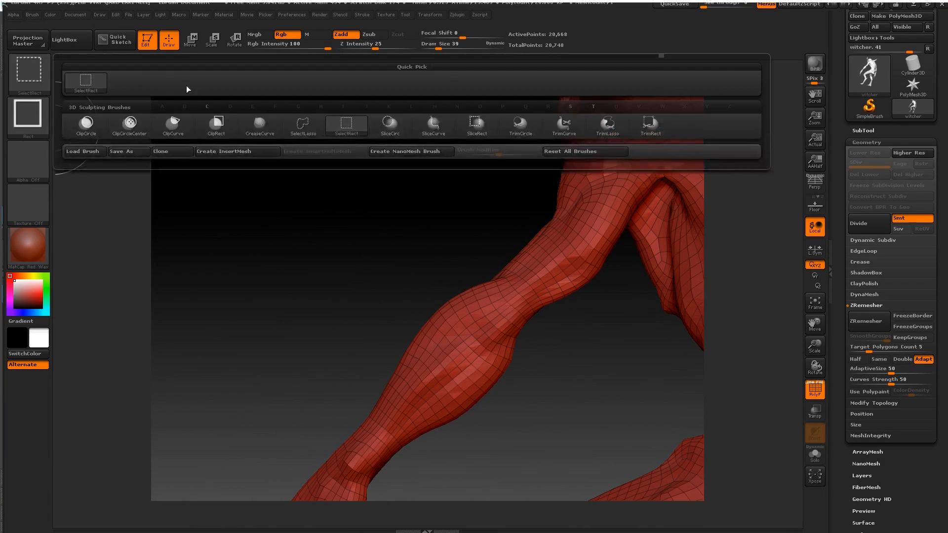
{"action": "left_click", "coordinate": [303, 125]}
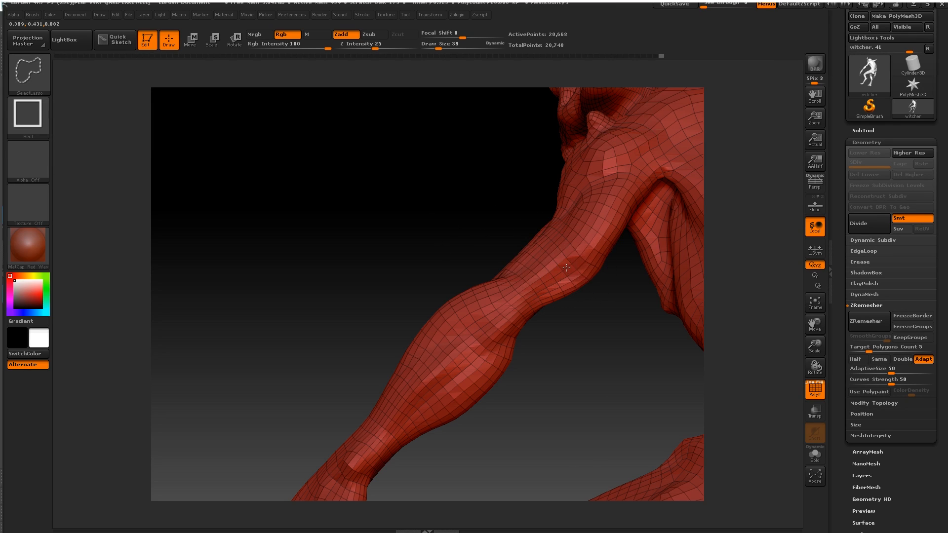
{"action": "left_click", "coordinate": [567, 268], "text": "ctrl+shift"}
{"action": "key", "text": "ctrl+z"}
{"action": "right_click_drag", "start_coordinate": [435, 387], "coordinate": [489, 229], "text": "alt"}
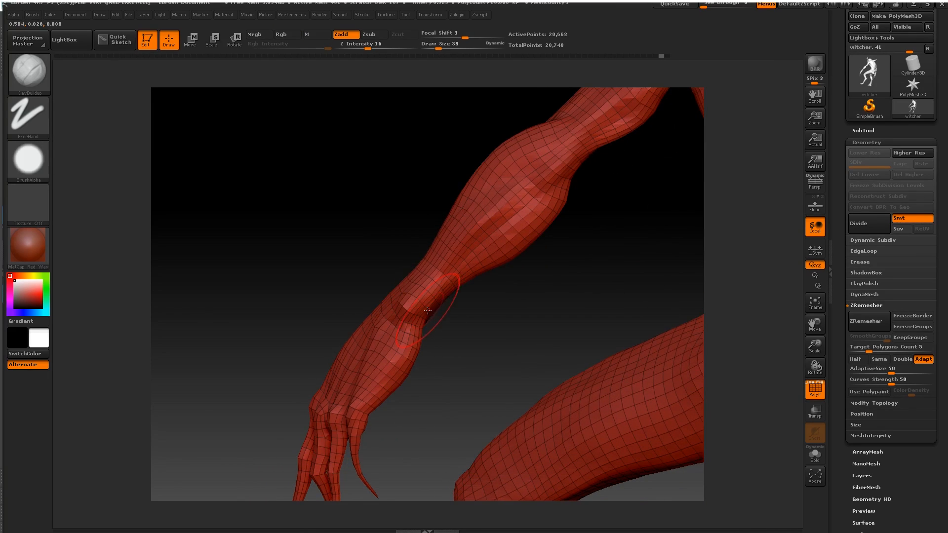
{"action": "key", "text": "ctrl+shift"}
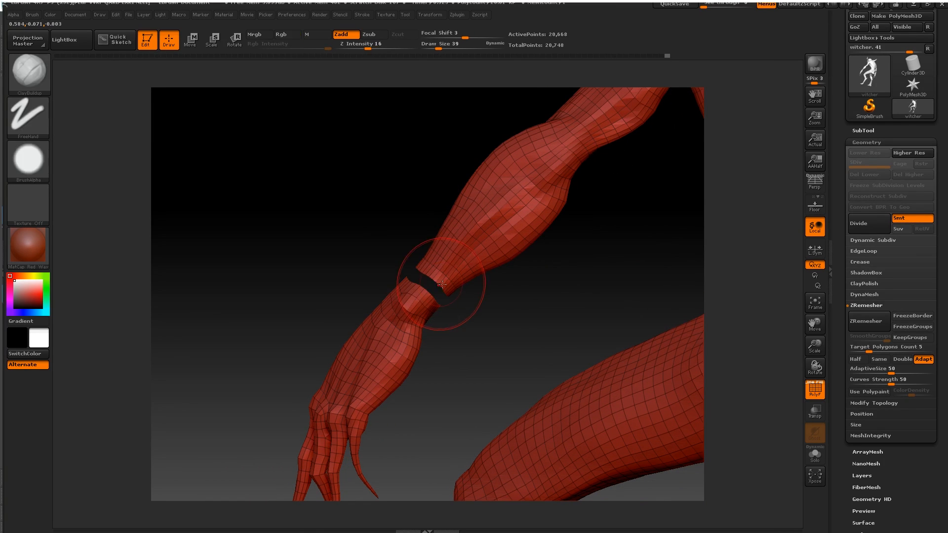
- Examine the remeshed topology on the creature's wrist, hand and fingers
{"action": "right_click_drag", "start_coordinate": [440, 290], "coordinate": [405, 311]}
{"action": "mouse_move", "coordinate": [564, 285]}
{"action": "right_mouse_down"}
{"action": "mouse_move", "coordinate": [583, 251]}
{"action": "mouse_move", "coordinate": [554, 280]}
{"action": "mouse_move", "coordinate": [561, 287]}
{"action": "mouse_move", "coordinate": [553, 285]}
{"action": "mouse_move", "coordinate": [498, 378]}
{"action": "mouse_move", "coordinate": [568, 330]}
{"action": "mouse_move", "coordinate": [572, 288]}
{"action": "mouse_move", "coordinate": [561, 306]}
{"action": "mouse_move", "coordinate": [466, 350]}
{"action": "mouse_move", "coordinate": [532, 288]}
{"action": "right_mouse_up"}
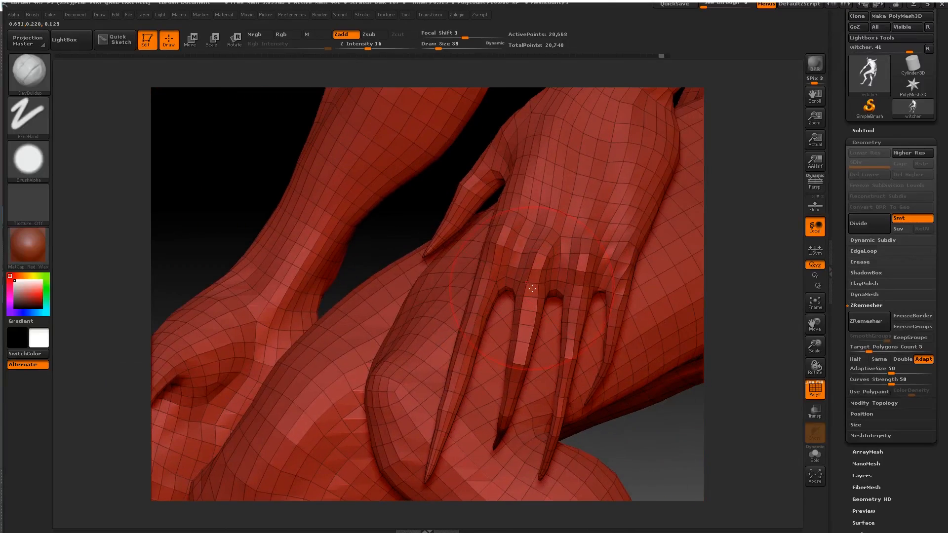
{"action": "mouse_move", "coordinate": [587, 301]}
{"action": "right_mouse_down"}
{"action": "mouse_move", "coordinate": [521, 288]}
{"action": "mouse_move", "coordinate": [510, 245]}
{"action": "mouse_move", "coordinate": [413, 313]}
{"action": "right_mouse_up"}
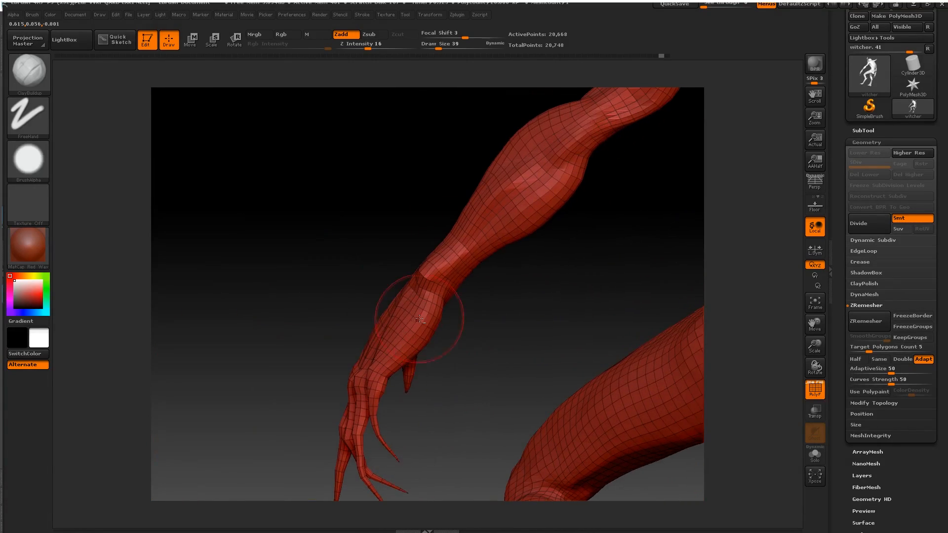
- Switch to Maya, place a Quad Draw point in the armpit hole and fill two quads beside it
{"action": "key", "text": "alt+Tab"}
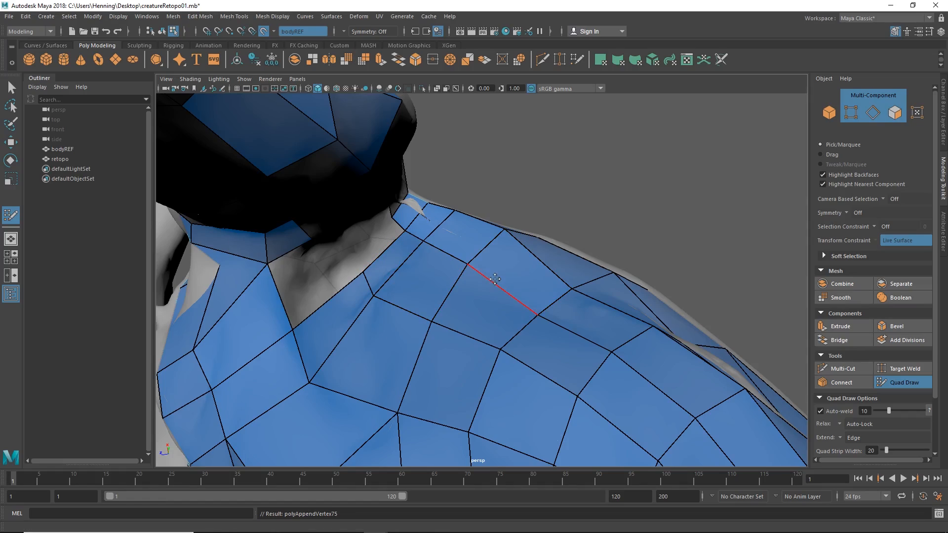
{"action": "left_click_drag", "start_coordinate": [454, 268], "coordinate": [338, 359], "text": "alt"}
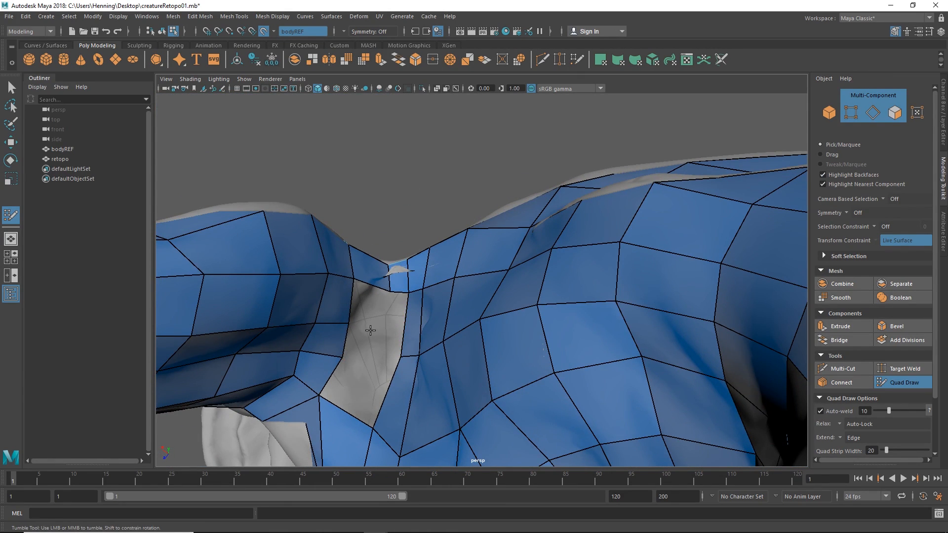
{"action": "left_click_drag", "start_coordinate": [371, 330], "coordinate": [377, 330], "text": "alt"}
{"action": "left_click_drag", "start_coordinate": [389, 273], "coordinate": [381, 343], "text": "alt"}
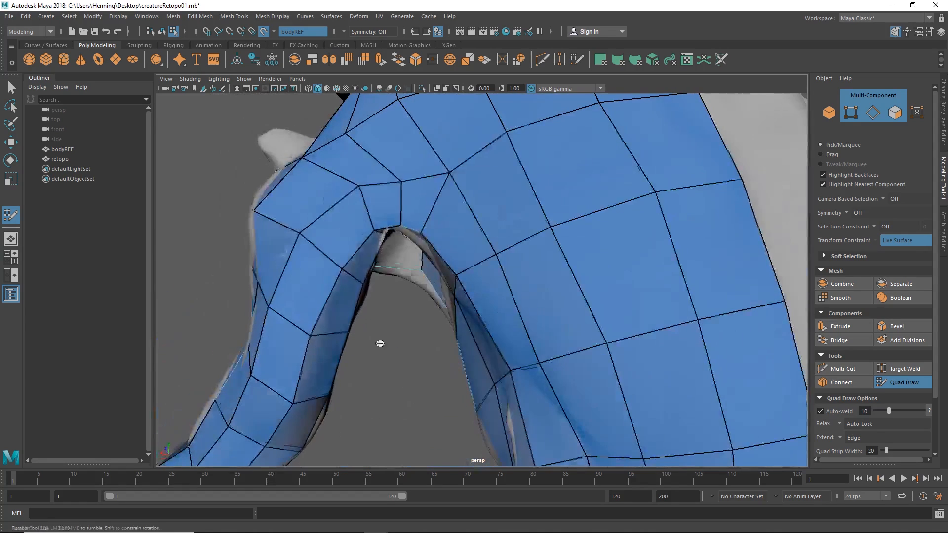
{"action": "left_click_drag", "start_coordinate": [347, 193], "coordinate": [375, 337], "text": "alt"}
{"action": "left_click", "coordinate": [377, 323]}
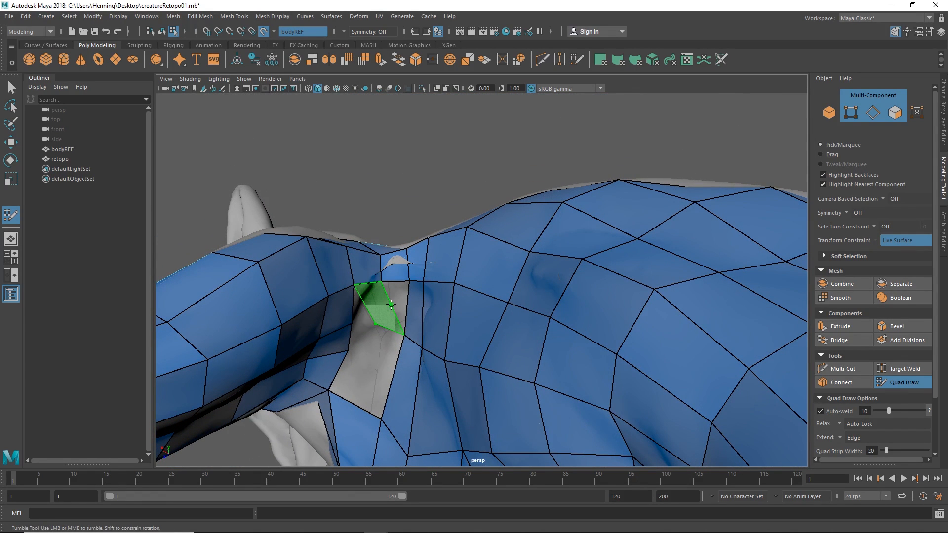
{"action": "left_click_drag", "start_coordinate": [380, 302], "coordinate": [371, 322], "text": "alt"}
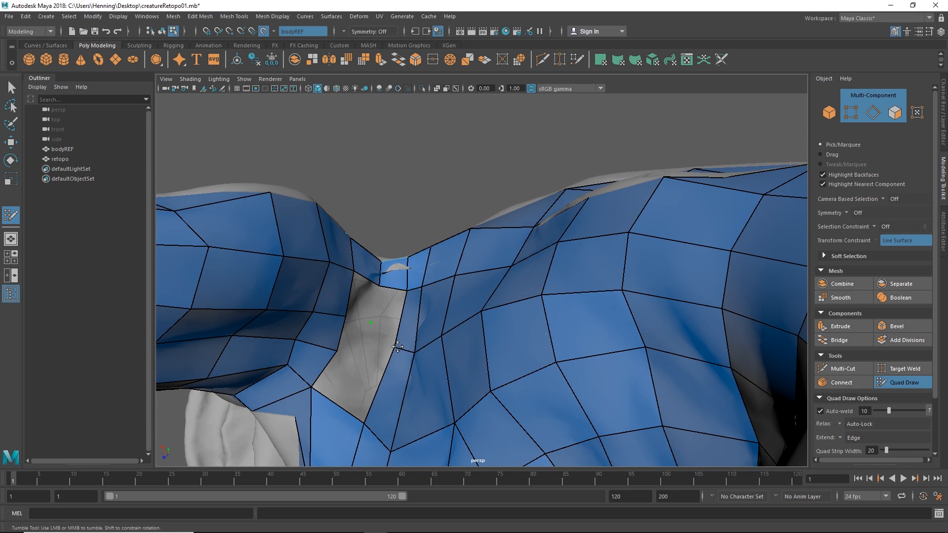
{"action": "left_click", "coordinate": [393, 307], "text": "shift"}
{"action": "left_click", "coordinate": [366, 300], "text": "shift"}
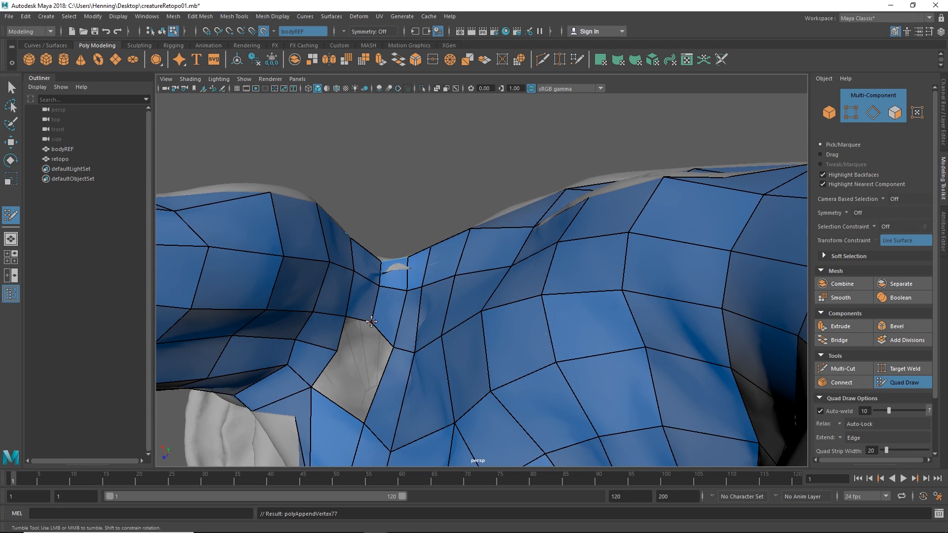
- Adjust the new armpit vertex, insert an edge loop across the torso, and fill the rest of the armpit hole with quads
{"action": "left_click_drag", "start_coordinate": [371, 323], "coordinate": [375, 332]}
{"action": "right_click_drag", "start_coordinate": [390, 382], "coordinate": [290, 301], "text": "alt"}
{"action": "left_click_drag", "start_coordinate": [291, 300], "coordinate": [491, 232], "text": "alt"}
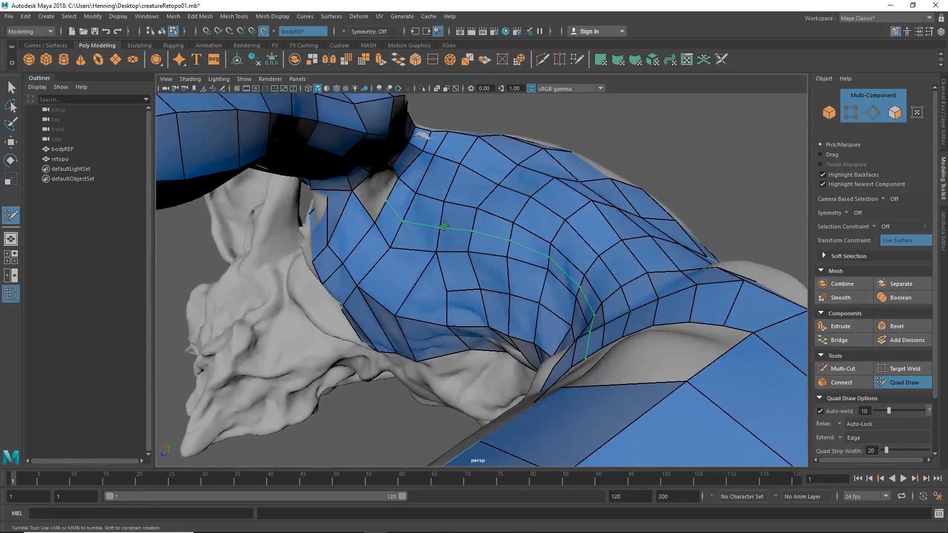
{"action": "left_click_drag", "start_coordinate": [401, 190], "coordinate": [402, 188], "text": "alt"}
{"action": "right_click_drag", "start_coordinate": [403, 187], "coordinate": [441, 209], "text": "alt"}
{"action": "middle_click_drag", "start_coordinate": [441, 209], "coordinate": [525, 306], "text": "alt"}
{"action": "left_click_drag", "start_coordinate": [525, 306], "coordinate": [543, 297], "text": "alt"}
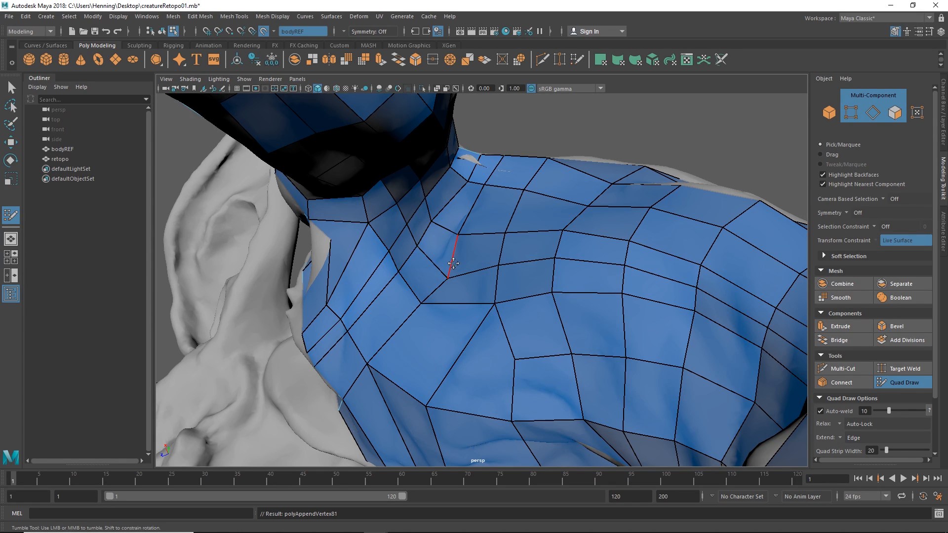
- Examine the retopologized mesh around the armpit, shoulder, back, waist and chest
{"action": "left_click_drag", "start_coordinate": [453, 263], "coordinate": [429, 275], "text": "alt"}
{"action": "middle_click_drag", "start_coordinate": [430, 275], "coordinate": [437, 237], "text": "alt"}
{"action": "left_click_drag", "start_coordinate": [437, 237], "coordinate": [418, 223], "text": "alt"}
{"action": "middle_click_drag", "start_coordinate": [417, 224], "coordinate": [425, 242], "text": "alt"}
{"action": "mouse_move", "coordinate": [425, 242]}
{"action": "left_mouse_down", "text": "alt"}
{"action": "mouse_move", "coordinate": [445, 244]}
{"action": "mouse_move", "coordinate": [472, 205]}
{"action": "mouse_move", "coordinate": [328, 301]}
{"action": "left_mouse_up", "text": "alt"}
{"action": "left_click_drag", "start_coordinate": [440, 261], "coordinate": [472, 216], "text": "alt"}
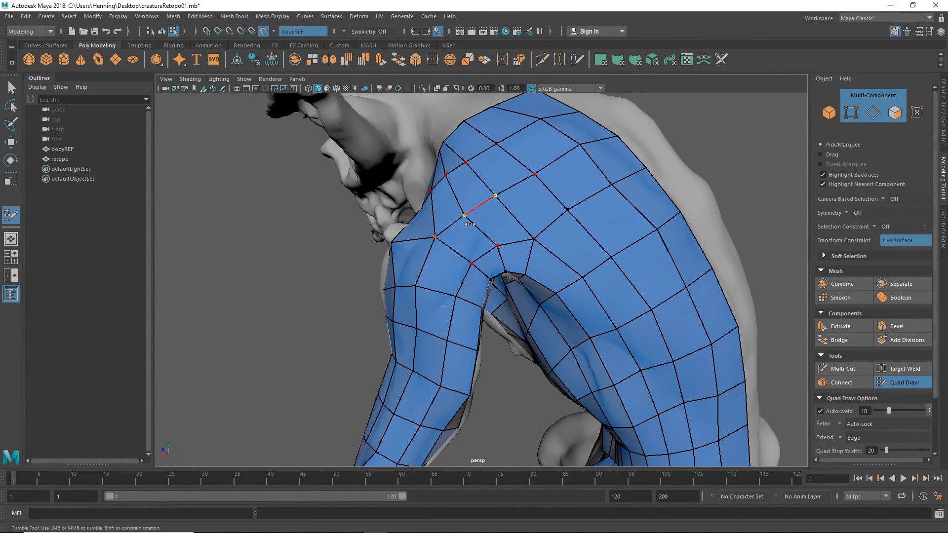
{"action": "left_click_drag", "start_coordinate": [539, 235], "coordinate": [541, 174], "text": "alt"}
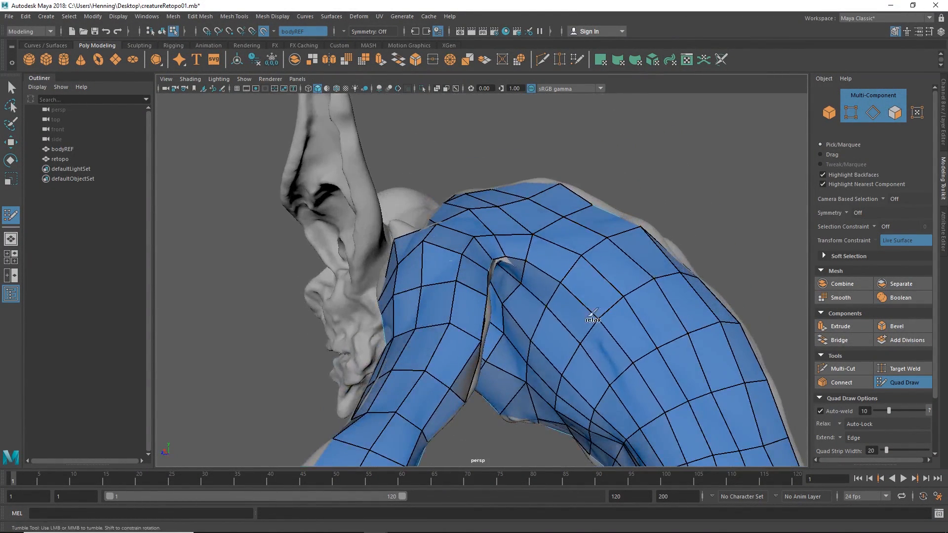
{"action": "left_click_drag", "start_coordinate": [606, 385], "coordinate": [661, 273], "text": "alt"}
{"action": "middle_click_drag", "start_coordinate": [507, 296], "coordinate": [493, 253], "text": "alt"}
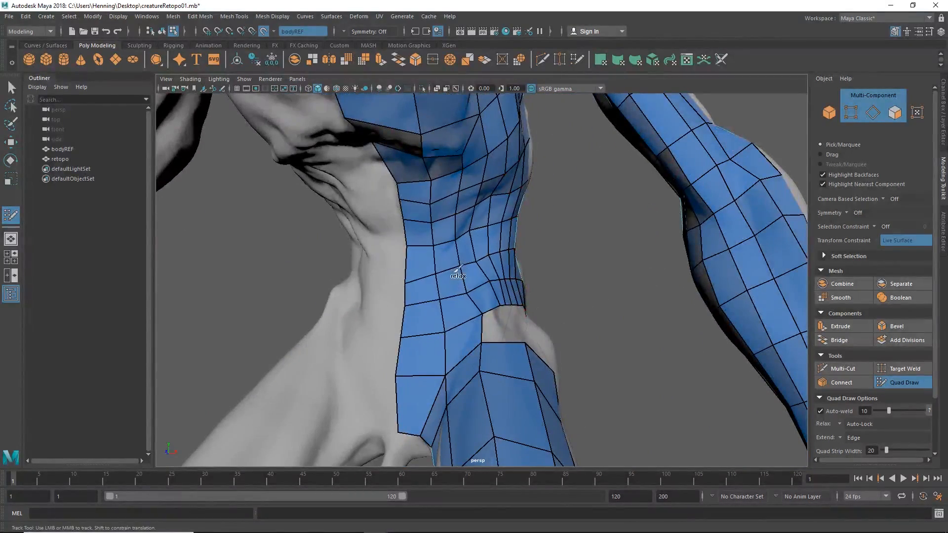
{"action": "left_click_drag", "start_coordinate": [457, 270], "coordinate": [391, 246], "text": "alt"}
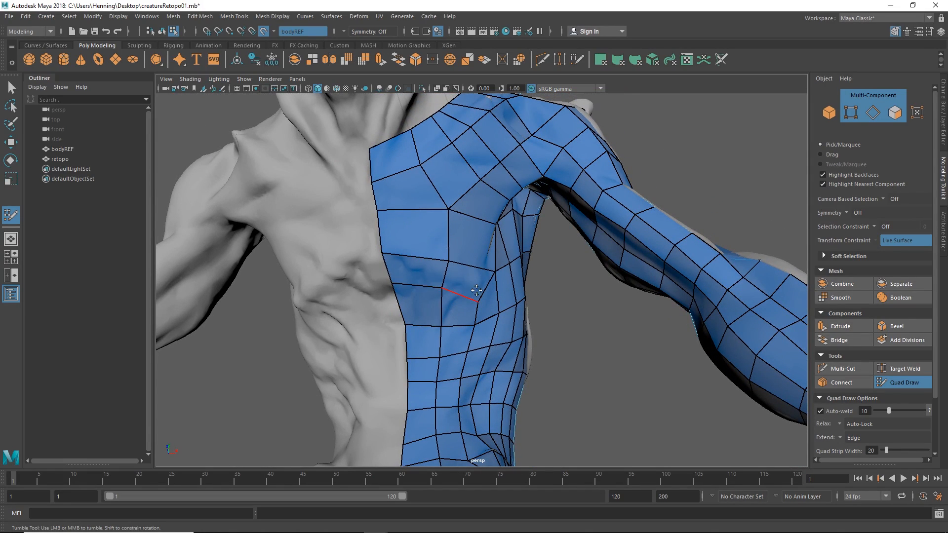
{"action": "left_click_drag", "start_coordinate": [476, 290], "coordinate": [480, 298], "text": "alt"}
{"action": "left_click_drag", "start_coordinate": [494, 267], "coordinate": [475, 246], "text": "alt"}
{"action": "right_click_drag", "start_coordinate": [475, 247], "coordinate": [435, 269], "text": "alt"}
{"action": "left_click_drag", "start_coordinate": [434, 269], "coordinate": [402, 345], "text": "alt"}
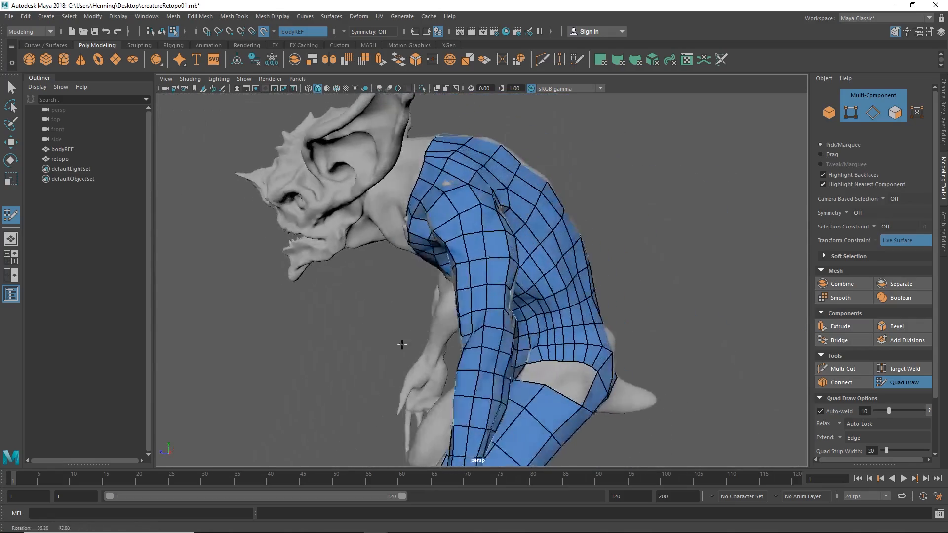
- Insert an edge loop down the front of the thigh and fill quads bridging the belly and thigh at the hip gap
{"action": "middle_click_drag", "start_coordinate": [402, 345], "coordinate": [373, 166], "text": "alt"}
{"action": "right_click_drag", "start_coordinate": [472, 217], "coordinate": [484, 224], "text": "alt"}
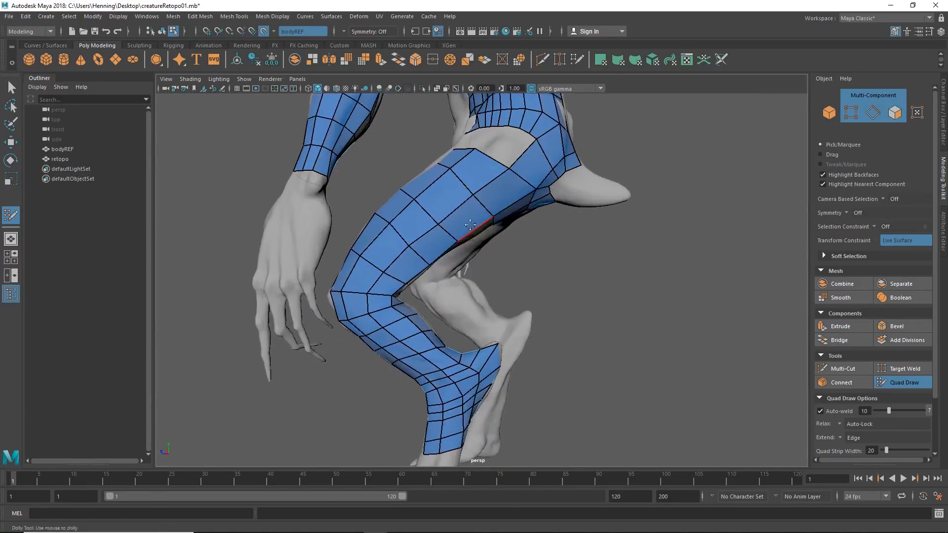
{"action": "middle_click_drag", "start_coordinate": [485, 225], "coordinate": [488, 265], "text": "alt"}
{"action": "right_click_drag", "start_coordinate": [489, 264], "coordinate": [525, 247], "text": "alt"}
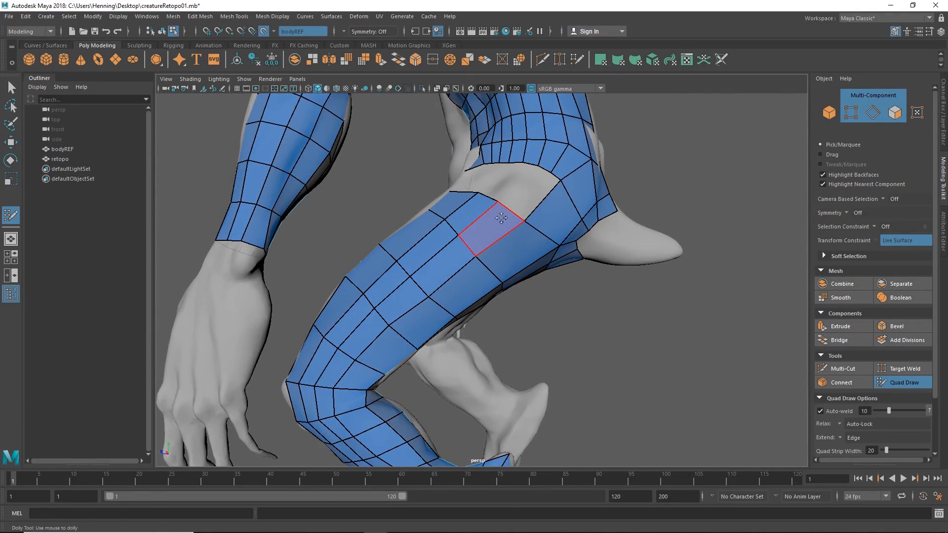
{"action": "mouse_move", "coordinate": [501, 217]}
{"action": "left_mouse_down", "text": "alt"}
{"action": "mouse_move", "coordinate": [501, 254]}
{"action": "mouse_move", "coordinate": [499, 216]}
{"action": "left_mouse_up", "text": "alt"}
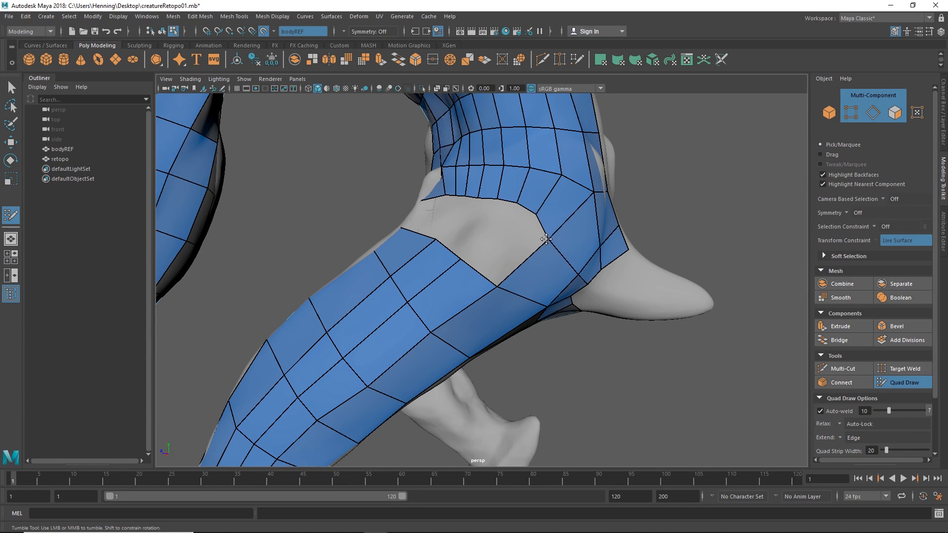
{"action": "mouse_move", "coordinate": [547, 223]}
{"action": "left_mouse_down", "text": "alt"}
{"action": "mouse_move", "coordinate": [572, 237]}
{"action": "mouse_move", "coordinate": [519, 270]}
{"action": "mouse_move", "coordinate": [521, 243]}
{"action": "left_mouse_up", "text": "alt"}
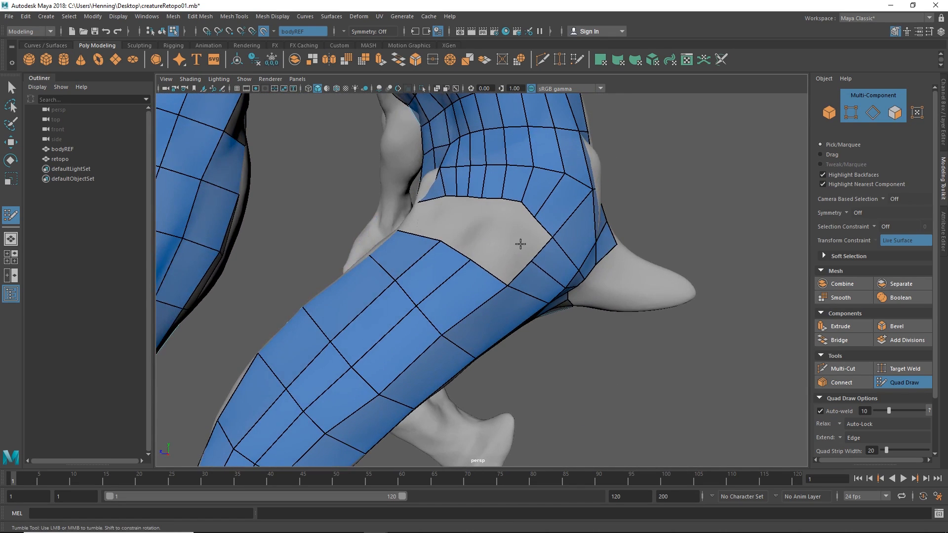
{"action": "left_click_drag", "start_coordinate": [487, 275], "coordinate": [474, 216], "text": "alt"}
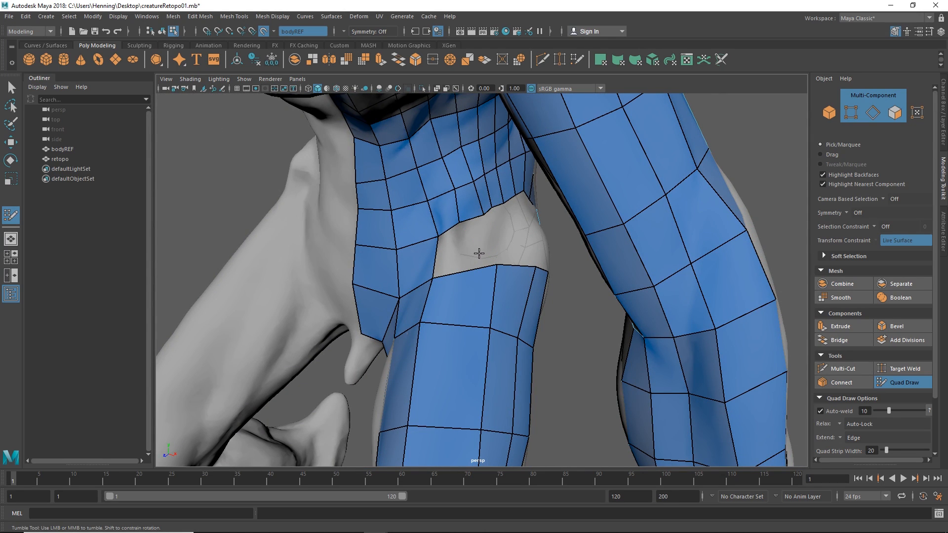
{"action": "left_click", "coordinate": [484, 260], "text": "ctrl"}
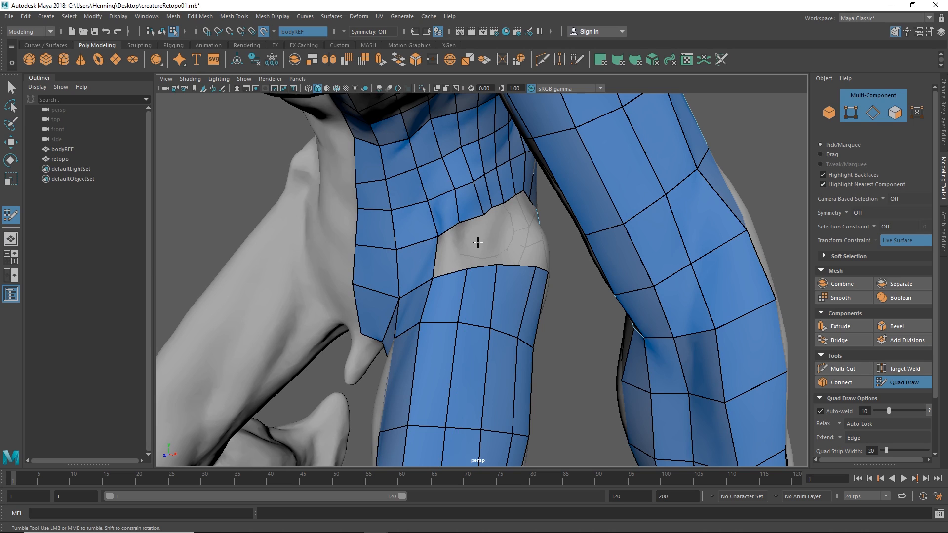
{"action": "left_click", "coordinate": [477, 237], "text": "shift"}
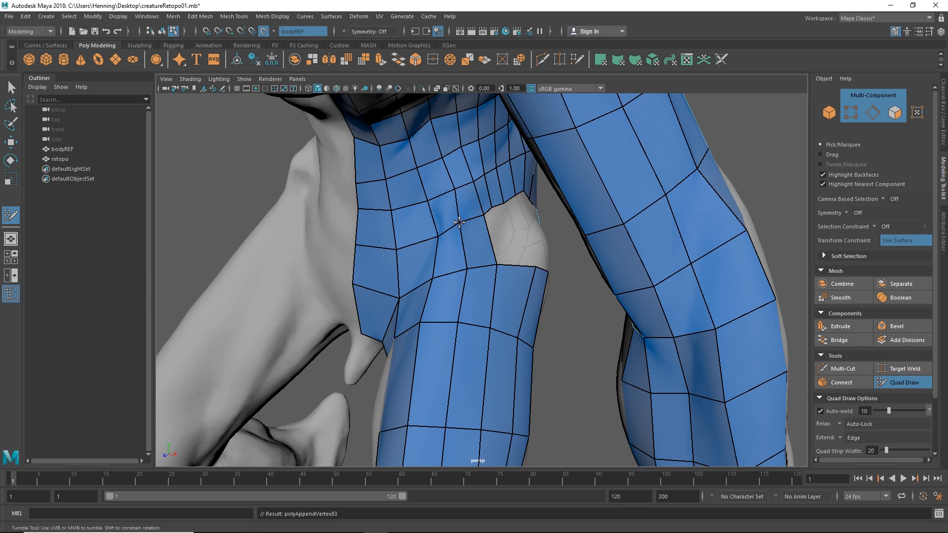
- Even out the vertices along the border of the remaining hole on the outer hip
{"action": "left_click_drag", "start_coordinate": [459, 223], "coordinate": [535, 278], "text": "alt"}
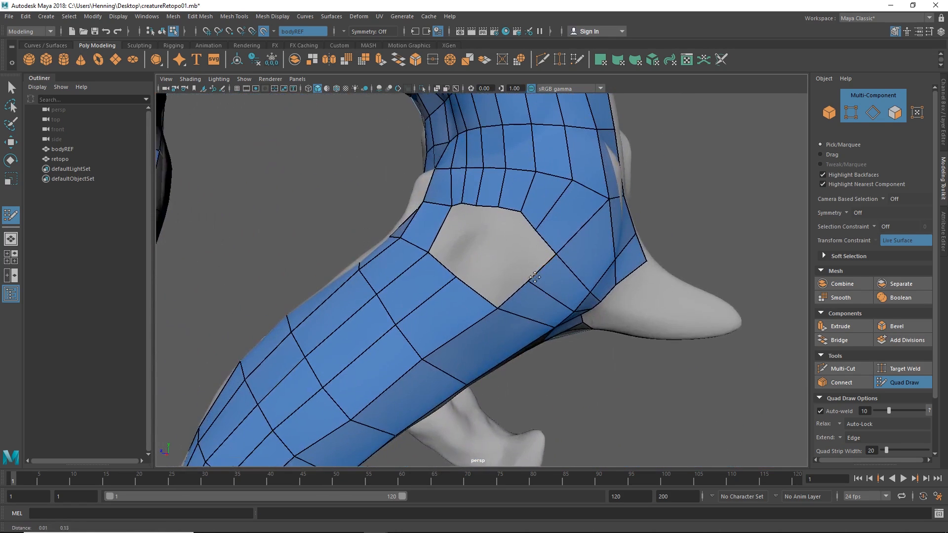
{"action": "right_click_drag", "start_coordinate": [535, 277], "coordinate": [502, 281], "text": "alt"}
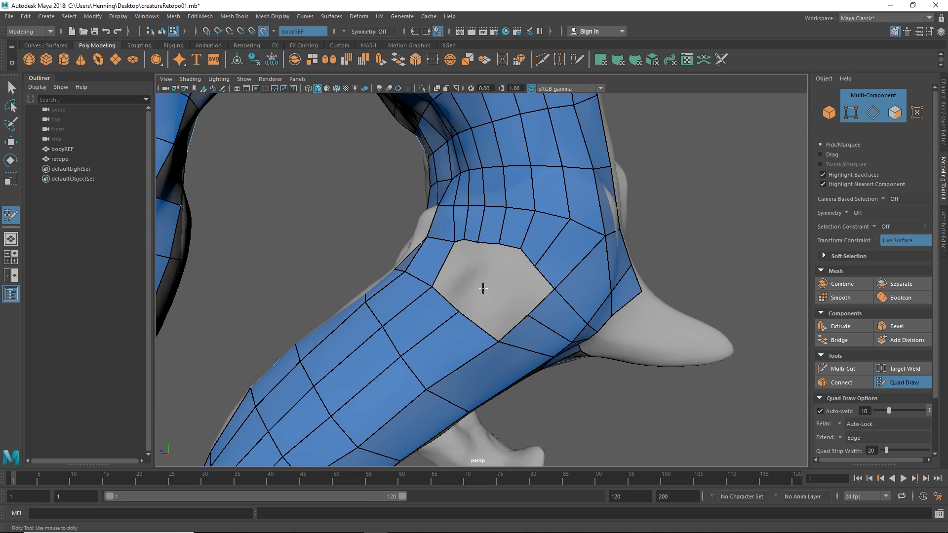
{"action": "mouse_move", "coordinate": [531, 277]}
{"action": "left_mouse_down", "text": "alt"}
{"action": "mouse_move", "coordinate": [552, 288]}
{"action": "mouse_move", "coordinate": [539, 277]}
{"action": "left_mouse_up", "text": "alt"}
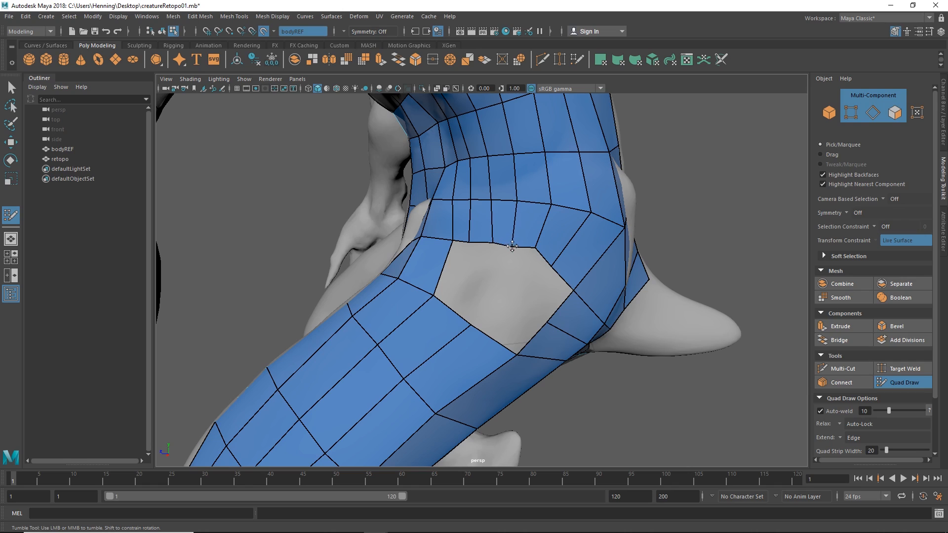
{"action": "mouse_move", "coordinate": [469, 285]}
{"action": "left_mouse_down", "text": "alt"}
{"action": "mouse_move", "coordinate": [603, 269]}
{"action": "mouse_move", "coordinate": [449, 279]}
{"action": "left_mouse_up", "text": "alt"}
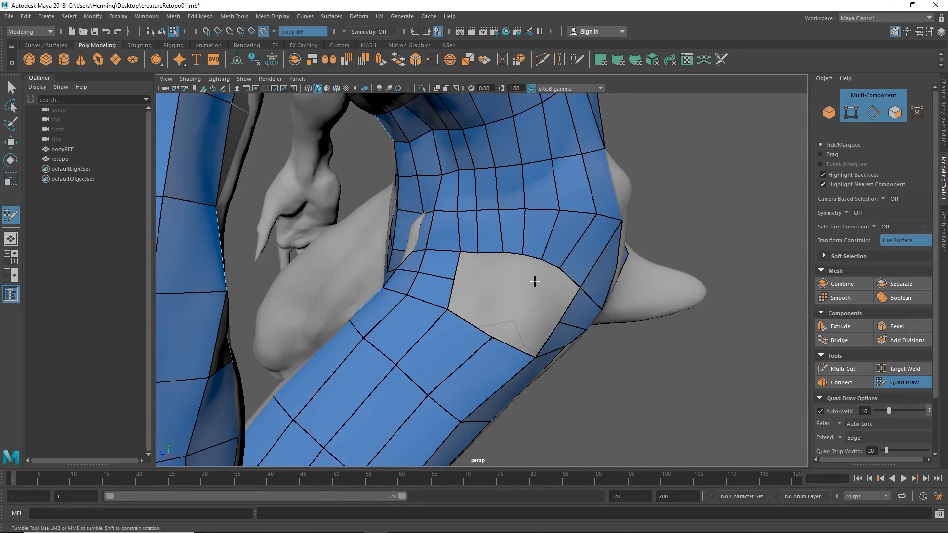
{"action": "left_click_drag", "start_coordinate": [535, 281], "coordinate": [506, 266], "text": "alt"}
{"action": "left_click_drag", "start_coordinate": [534, 314], "coordinate": [503, 340]}
- Place a point inside the outer hip hole and fill quads along its thigh side
{"action": "right_click_drag", "start_coordinate": [491, 317], "coordinate": [488, 273], "text": "alt"}
{"action": "left_click_drag", "start_coordinate": [488, 273], "coordinate": [429, 321], "text": "alt"}
{"action": "right_click_drag", "start_coordinate": [429, 321], "coordinate": [489, 394], "text": "alt"}
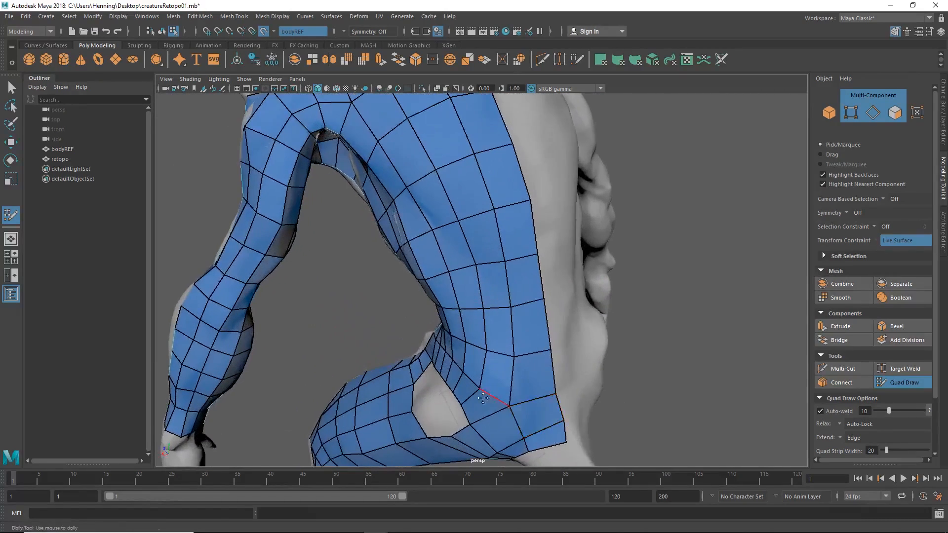
{"action": "middle_click_drag", "start_coordinate": [489, 394], "coordinate": [484, 316], "text": "alt"}
{"action": "mouse_move", "coordinate": [426, 363]}
{"action": "left_mouse_down", "text": "alt"}
{"action": "mouse_move", "coordinate": [420, 338]}
{"action": "mouse_move", "coordinate": [461, 271]}
{"action": "mouse_move", "coordinate": [511, 300]}
{"action": "mouse_move", "coordinate": [476, 245]}
{"action": "left_mouse_up", "text": "alt"}
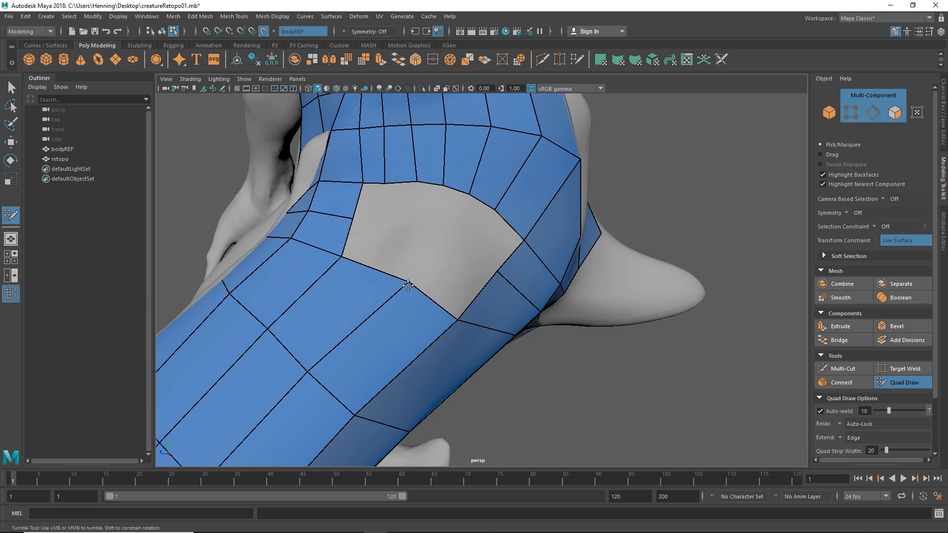
{"action": "mouse_move", "coordinate": [395, 267]}
{"action": "left_mouse_down", "text": "alt"}
{"action": "mouse_move", "coordinate": [415, 250]}
{"action": "mouse_move", "coordinate": [443, 281]}
{"action": "left_mouse_up", "text": "alt"}
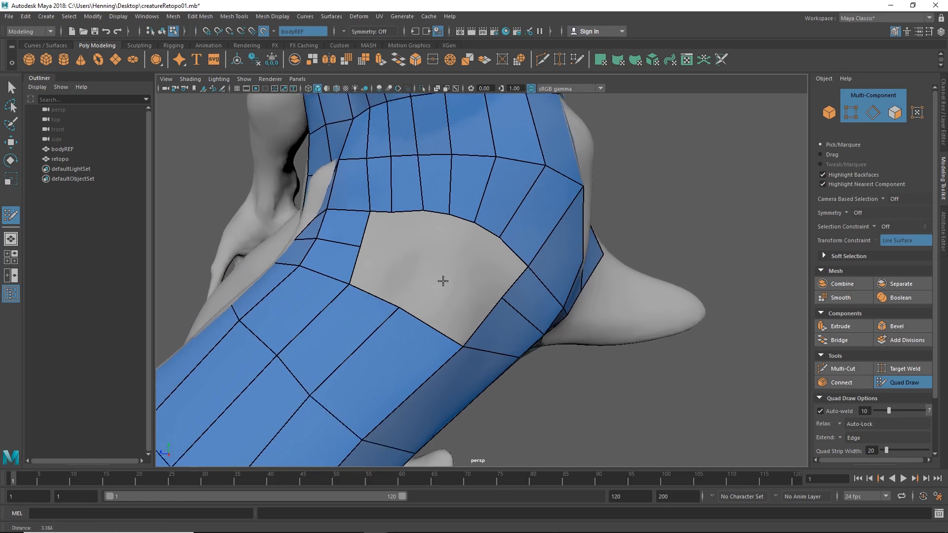
{"action": "right_click_drag", "start_coordinate": [443, 281], "coordinate": [467, 282], "text": "alt"}
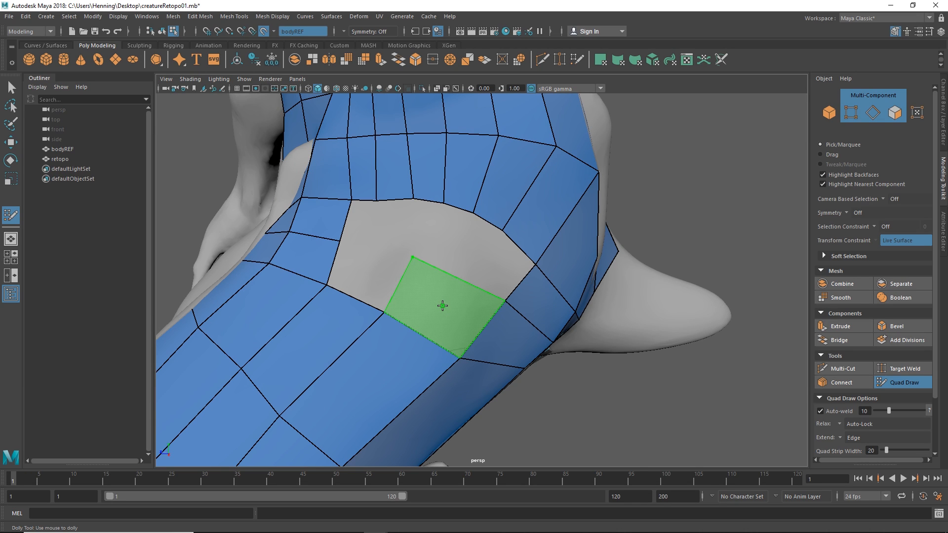
{"action": "left_click", "coordinate": [443, 306], "text": "shift"}
{"action": "left_click", "coordinate": [357, 264], "text": "shift"}
{"action": "right_click_drag", "start_coordinate": [448, 251], "coordinate": [420, 249], "text": "alt"}
{"action": "middle_click_drag", "start_coordinate": [440, 257], "coordinate": [464, 283], "text": "alt"}
{"action": "right_click_drag", "start_coordinate": [464, 283], "coordinate": [396, 250], "text": "alt"}
{"action": "left_click_drag", "start_coordinate": [396, 250], "coordinate": [465, 257], "text": "alt"}
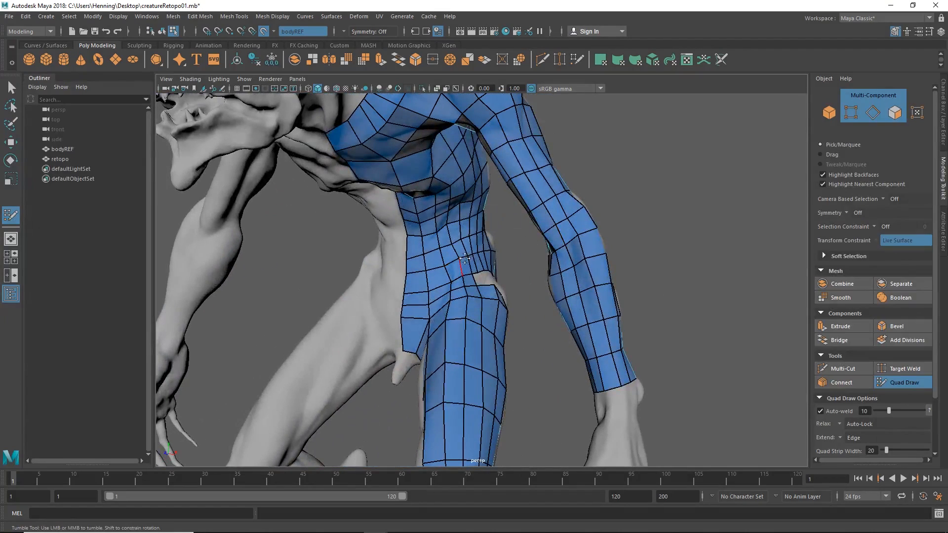
- Insert edge loops along the front of the thigh and fill quads across the front part of the outer hip hole
{"action": "left_click_drag", "start_coordinate": [515, 283], "coordinate": [444, 284], "text": "alt"}
{"action": "right_click_drag", "start_coordinate": [445, 284], "coordinate": [437, 312], "text": "alt"}
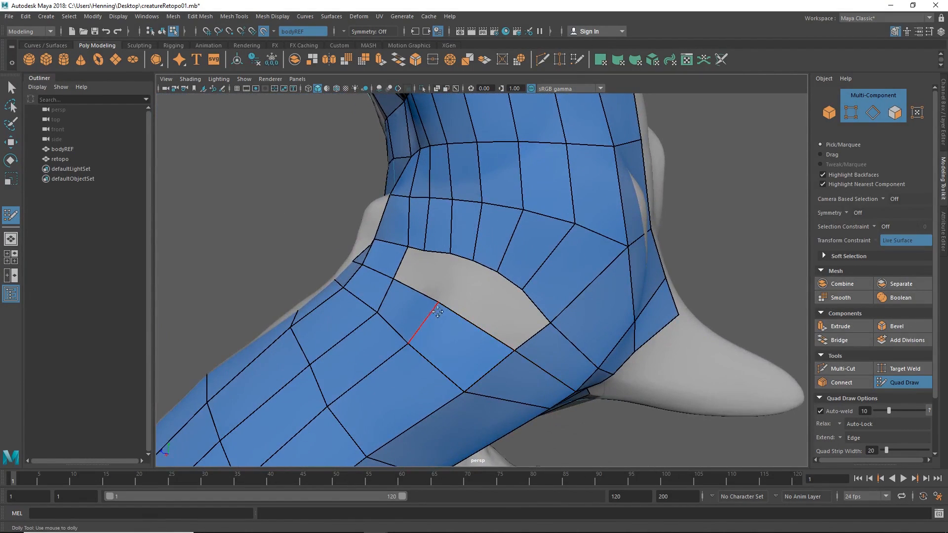
{"action": "left_click_drag", "start_coordinate": [441, 307], "coordinate": [479, 293], "text": "alt"}
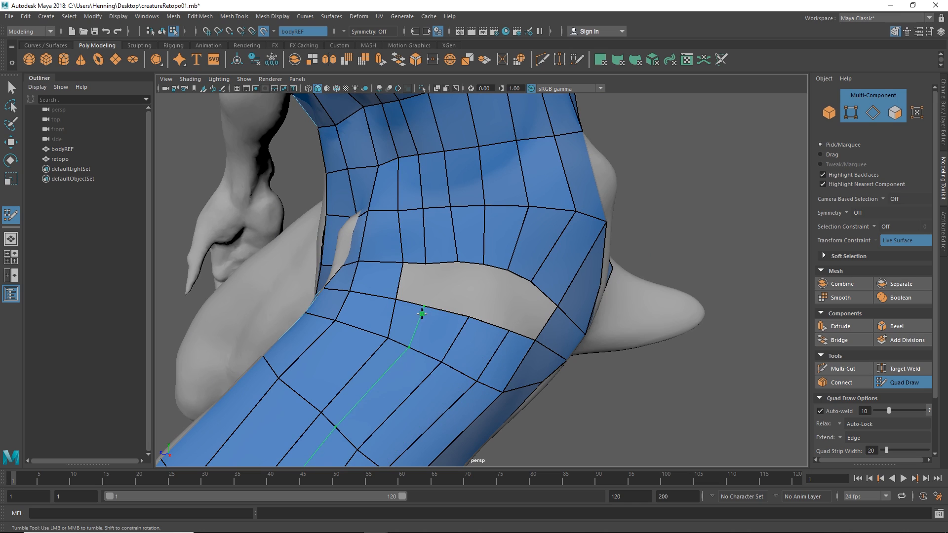
{"action": "left_click", "coordinate": [415, 278], "text": "shift"}
{"action": "left_click", "coordinate": [447, 286], "text": "shift"}
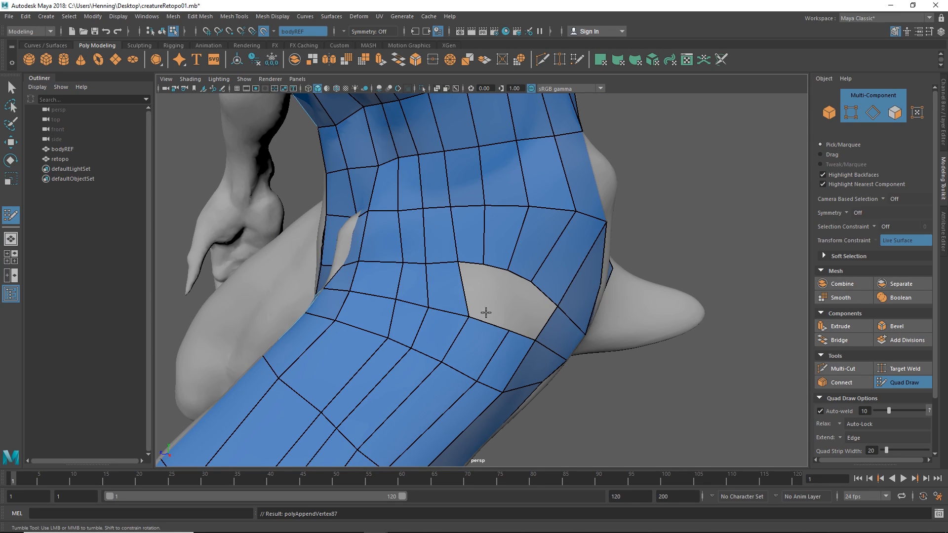
{"action": "middle_click_drag", "start_coordinate": [481, 320], "coordinate": [497, 278], "text": "alt"}
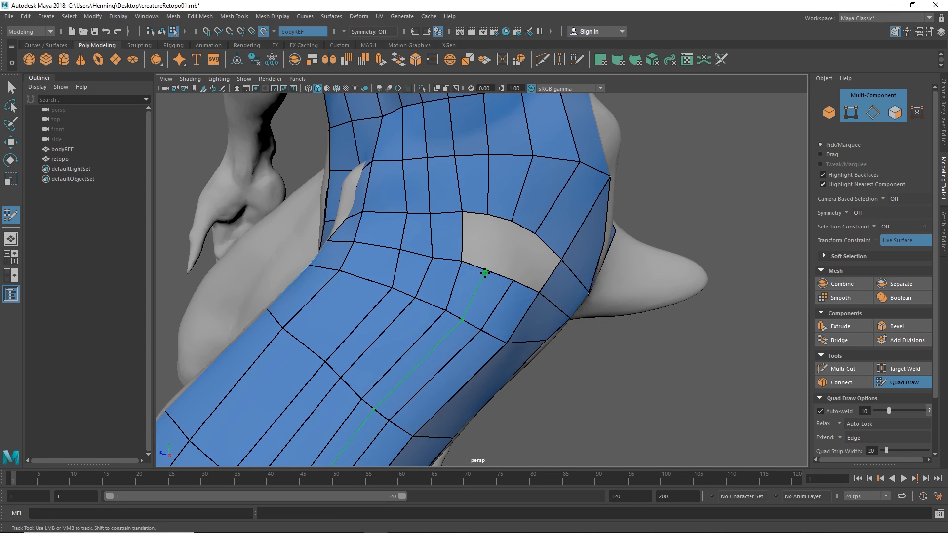
{"action": "left_click", "coordinate": [480, 244], "text": "shift"}
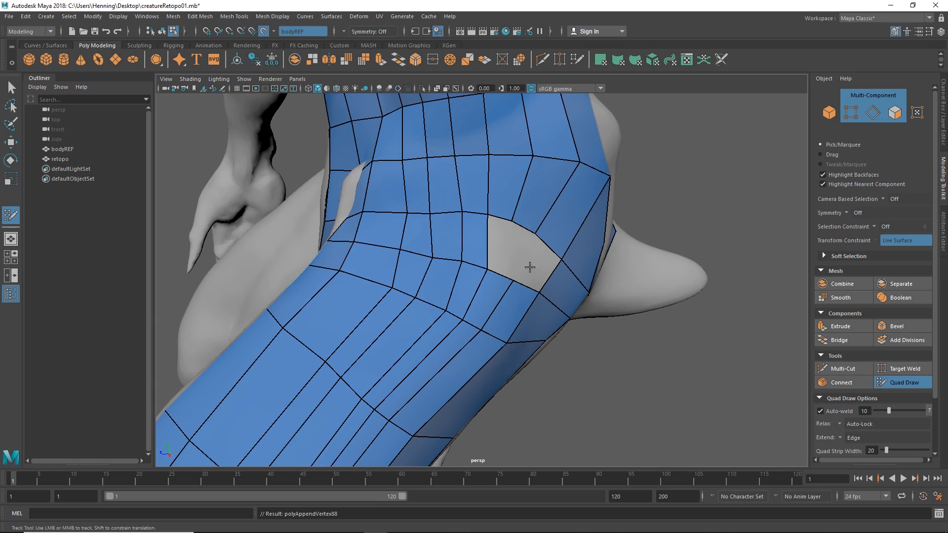
- Relax the vertices along the outer thigh, knee and hip so the inserted edge loops spread evenly
{"action": "mouse_move", "coordinate": [535, 270]}
{"action": "left_mouse_down", "text": "alt"}
{"action": "mouse_move", "coordinate": [458, 290]}
{"action": "mouse_move", "coordinate": [414, 375]}
{"action": "left_mouse_up", "text": "alt"}
{"action": "left_click_drag", "start_coordinate": [420, 371], "coordinate": [452, 264], "text": "alt"}
{"action": "left_click_drag", "start_coordinate": [447, 259], "coordinate": [291, 417], "text": "shift"}
{"action": "middle_click_drag", "start_coordinate": [347, 365], "coordinate": [391, 237], "text": "alt"}
{"action": "left_click_drag", "start_coordinate": [391, 237], "coordinate": [353, 242], "text": "alt"}
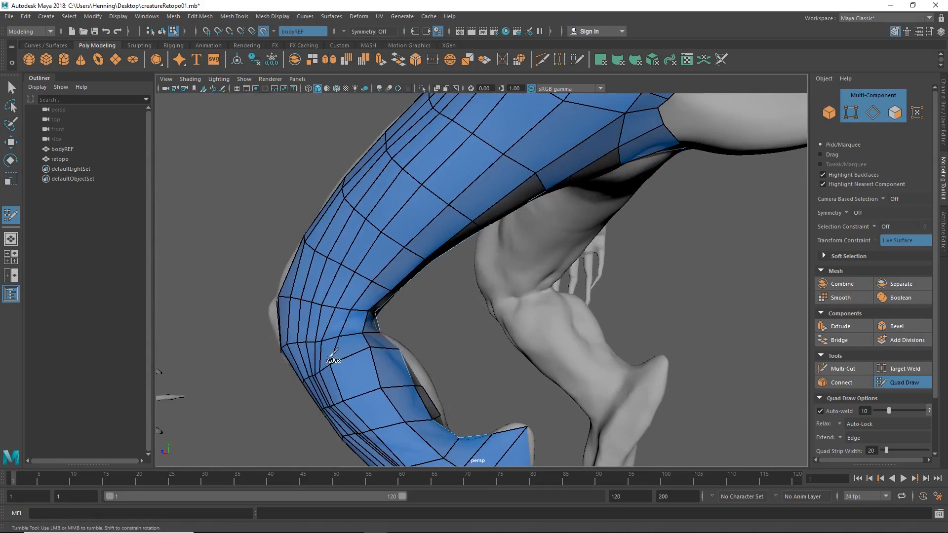
{"action": "left_click_drag", "start_coordinate": [341, 357], "coordinate": [380, 395], "text": "shift"}
{"action": "left_click_drag", "start_coordinate": [380, 376], "coordinate": [363, 390], "text": "alt"}
{"action": "middle_click_drag", "start_coordinate": [395, 222], "coordinate": [416, 374], "text": "alt"}
{"action": "left_click_drag", "start_coordinate": [417, 374], "coordinate": [451, 301], "text": "alt"}
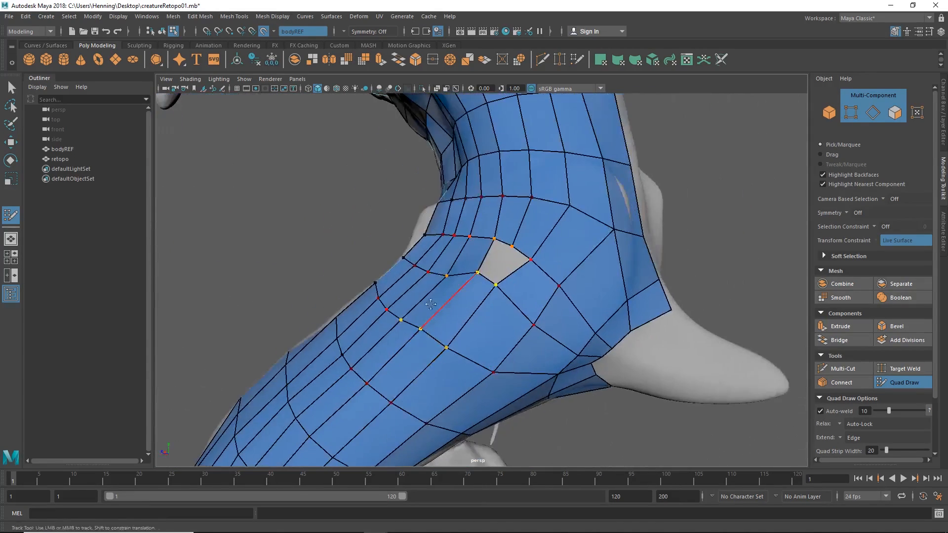
- Insert one more edge loop along the outer thigh and fill the last opening in the outer hip hole
{"action": "right_click_drag", "start_coordinate": [450, 302], "coordinate": [499, 286], "text": "alt"}
{"action": "mouse_move", "coordinate": [499, 286]}
{"action": "left_mouse_down", "text": "alt"}
{"action": "mouse_move", "coordinate": [505, 278]}
{"action": "mouse_move", "coordinate": [491, 297]}
{"action": "mouse_move", "coordinate": [480, 286]}
{"action": "left_mouse_up", "text": "alt"}
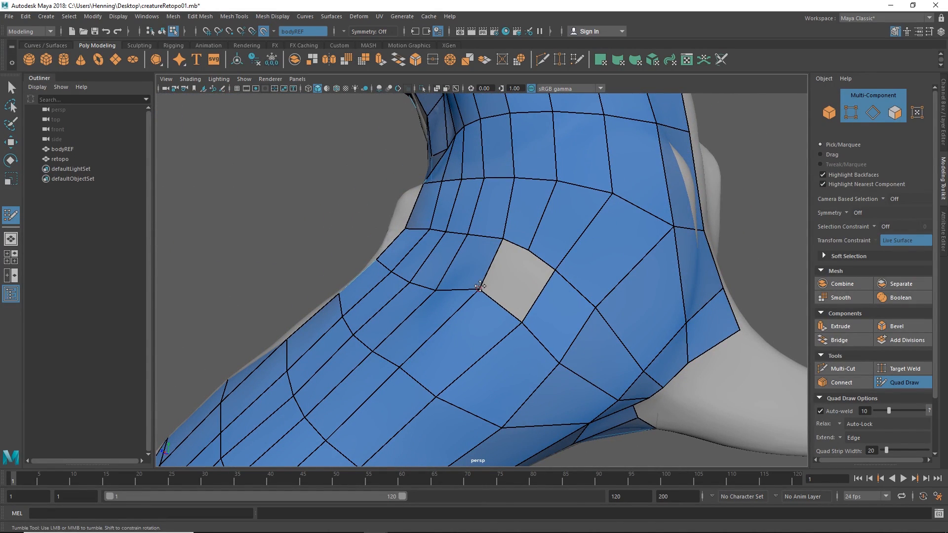
{"action": "right_click_drag", "start_coordinate": [516, 299], "coordinate": [479, 316], "text": "alt"}
{"action": "left_click_drag", "start_coordinate": [479, 316], "coordinate": [480, 331], "text": "alt"}
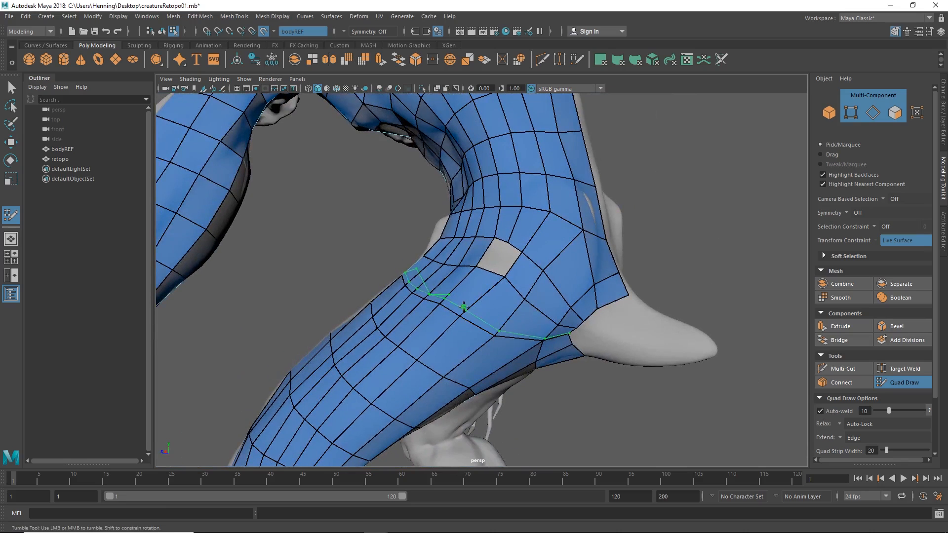
{"action": "key", "text": "F12"}
{"action": "right_click_drag", "start_coordinate": [509, 320], "coordinate": [534, 321], "text": "alt"}
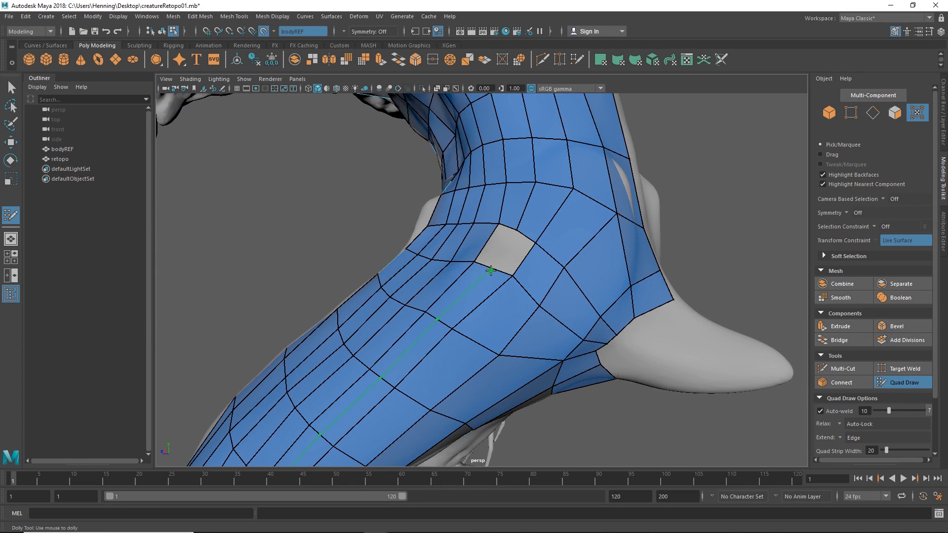
{"action": "left_click", "coordinate": [512, 249], "text": "shift"}
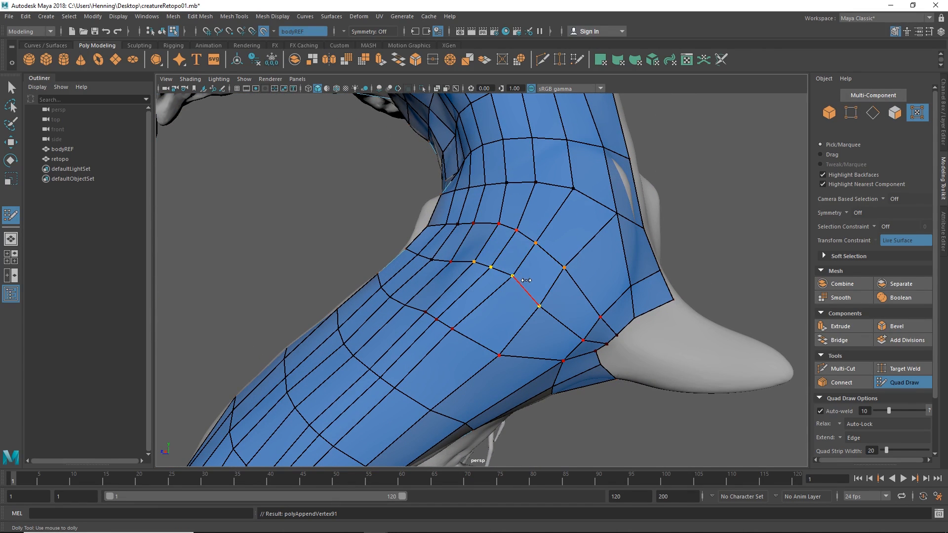
- Relax the mesh around the closed hip hole and along the thigh to the inner leg
{"action": "left_click_drag", "start_coordinate": [493, 301], "coordinate": [462, 363], "text": "shift"}
{"action": "middle_click_drag", "start_coordinate": [462, 363], "coordinate": [493, 258], "text": "alt"}
{"action": "mouse_move", "coordinate": [493, 258]}
{"action": "left_mouse_down", "text": "alt"}
{"action": "mouse_move", "coordinate": [522, 247]}
{"action": "mouse_move", "coordinate": [523, 223]}
{"action": "mouse_move", "coordinate": [396, 285]}
{"action": "mouse_move", "coordinate": [259, 410]}
{"action": "mouse_move", "coordinate": [364, 217]}
{"action": "mouse_move", "coordinate": [398, 411]}
{"action": "left_mouse_up", "text": "alt"}
{"action": "middle_click_drag", "start_coordinate": [398, 411], "coordinate": [401, 266], "text": "alt"}
{"action": "mouse_move", "coordinate": [401, 267]}
{"action": "left_mouse_down", "text": "alt"}
{"action": "mouse_move", "coordinate": [414, 286]}
{"action": "mouse_move", "coordinate": [457, 296]}
{"action": "mouse_move", "coordinate": [535, 295]}
{"action": "mouse_move", "coordinate": [526, 339]}
{"action": "mouse_move", "coordinate": [603, 289]}
{"action": "left_mouse_up", "text": "alt"}
{"action": "middle_click_drag", "start_coordinate": [602, 289], "coordinate": [559, 299], "text": "alt"}
{"action": "mouse_move", "coordinate": [559, 299]}
{"action": "left_mouse_down", "text": "shift"}
{"action": "mouse_move", "coordinate": [563, 377]}
{"action": "mouse_move", "coordinate": [586, 423]}
{"action": "mouse_move", "coordinate": [548, 346]}
{"action": "mouse_move", "coordinate": [445, 321]}
{"action": "mouse_move", "coordinate": [377, 339]}
{"action": "mouse_move", "coordinate": [450, 333]}
{"action": "mouse_move", "coordinate": [406, 275]}
{"action": "mouse_move", "coordinate": [507, 278]}
{"action": "mouse_move", "coordinate": [430, 272]}
{"action": "mouse_move", "coordinate": [424, 338]}
{"action": "mouse_move", "coordinate": [356, 296]}
{"action": "mouse_move", "coordinate": [602, 259]}
{"action": "mouse_move", "coordinate": [546, 267]}
{"action": "mouse_move", "coordinate": [523, 257]}
{"action": "mouse_move", "coordinate": [466, 275]}
{"action": "mouse_move", "coordinate": [487, 275]}
{"action": "mouse_move", "coordinate": [485, 290]}
{"action": "mouse_move", "coordinate": [515, 267]}
{"action": "left_mouse_up", "text": "shift"}
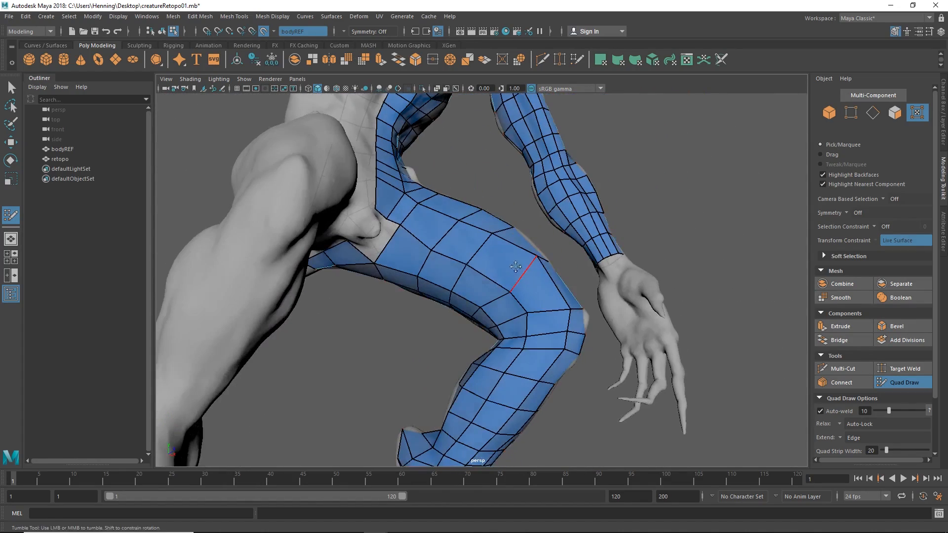
- Insert an edge loop along the inner side of the leg, running from the groin past the knee
{"action": "left_click_drag", "start_coordinate": [463, 285], "coordinate": [378, 300], "text": "alt"}
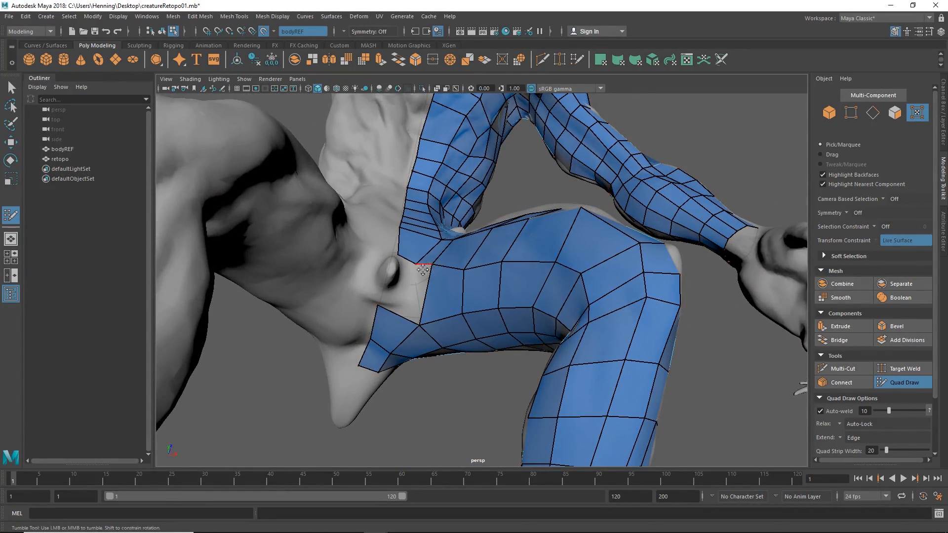
{"action": "left_click_drag", "start_coordinate": [423, 270], "coordinate": [487, 287], "text": "alt"}
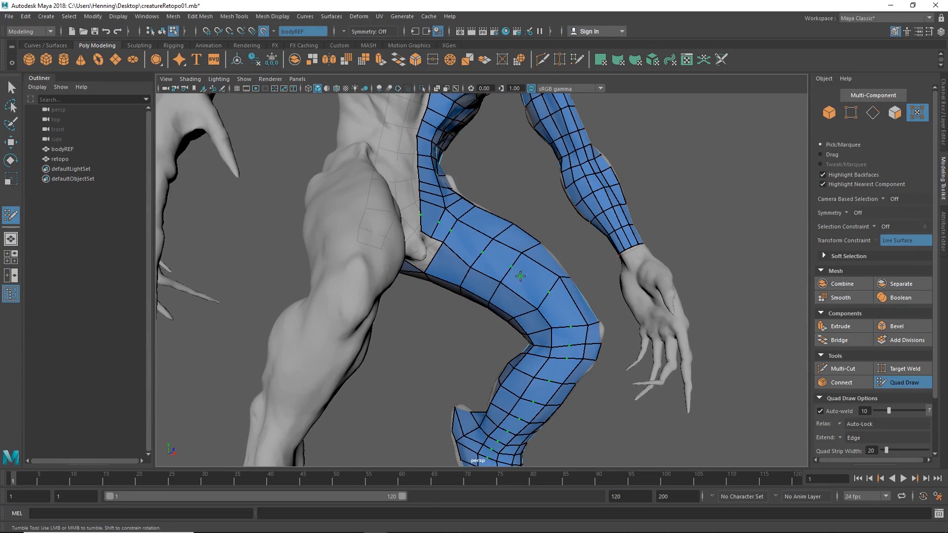
{"action": "right_click_drag", "start_coordinate": [520, 276], "coordinate": [610, 345], "text": "alt"}
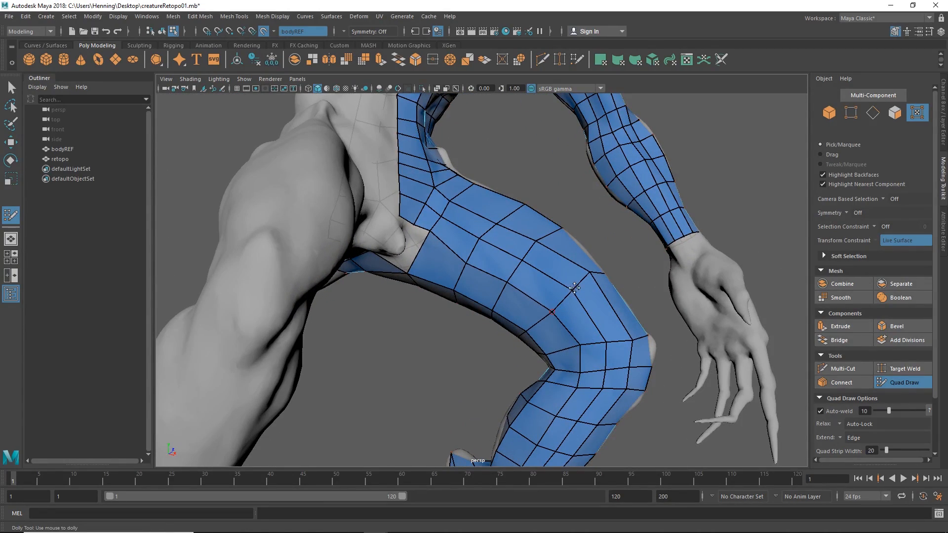
- Relax the crowded vertices in the bend at the back of the knee
{"action": "left_click_drag", "start_coordinate": [572, 296], "coordinate": [461, 270], "text": "alt"}
{"action": "right_click_drag", "start_coordinate": [461, 271], "coordinate": [523, 297], "text": "alt"}
{"action": "left_click_drag", "start_coordinate": [523, 296], "coordinate": [415, 307], "text": "alt"}
{"action": "middle_click_drag", "start_coordinate": [415, 307], "coordinate": [437, 316], "text": "alt"}
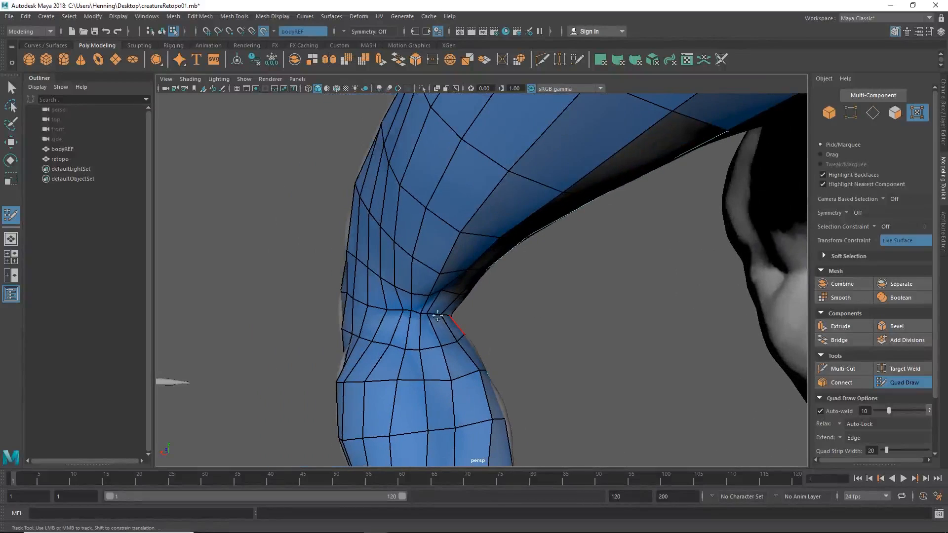
{"action": "left_click_drag", "start_coordinate": [428, 300], "coordinate": [411, 312], "text": "shift"}
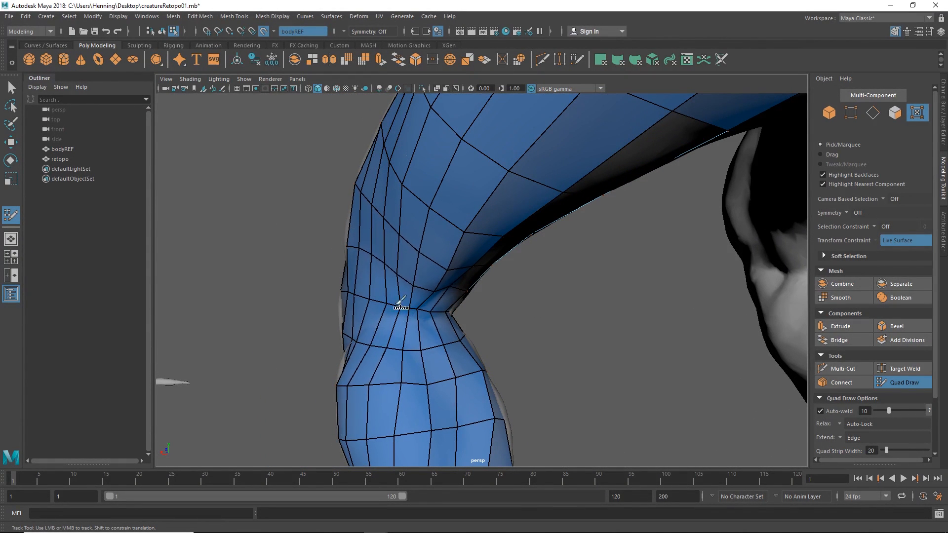
{"action": "mouse_move", "coordinate": [449, 302]}
{"action": "left_mouse_down", "text": "alt"}
{"action": "mouse_move", "coordinate": [425, 290]}
{"action": "mouse_move", "coordinate": [407, 301]}
{"action": "mouse_move", "coordinate": [451, 320]}
{"action": "left_mouse_up", "text": "alt"}
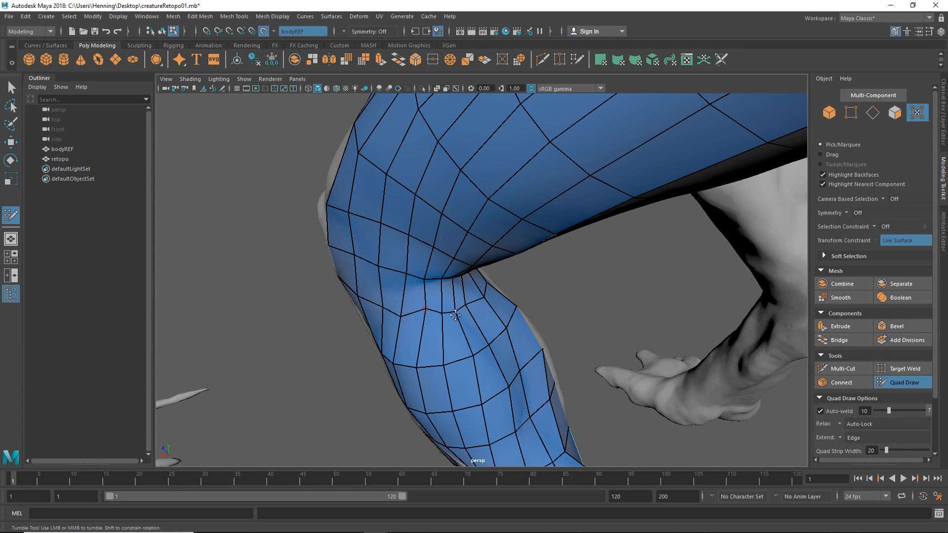
- Even out the edge flow below the knee and around the calf
{"action": "left_click_drag", "start_coordinate": [455, 315], "coordinate": [448, 282], "text": "alt"}
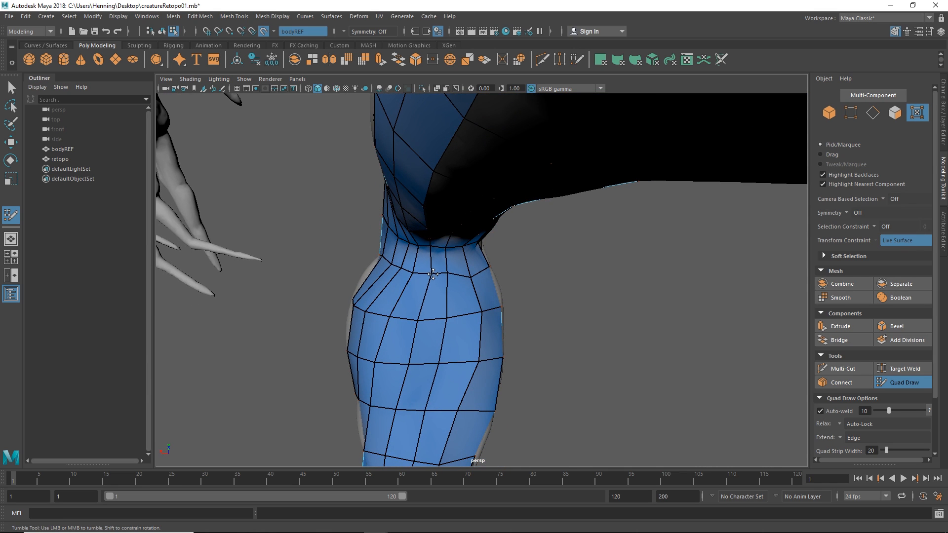
{"action": "right_click_drag", "start_coordinate": [433, 274], "coordinate": [456, 278], "text": "alt"}
{"action": "left_click_drag", "start_coordinate": [518, 323], "coordinate": [463, 267], "text": "alt"}
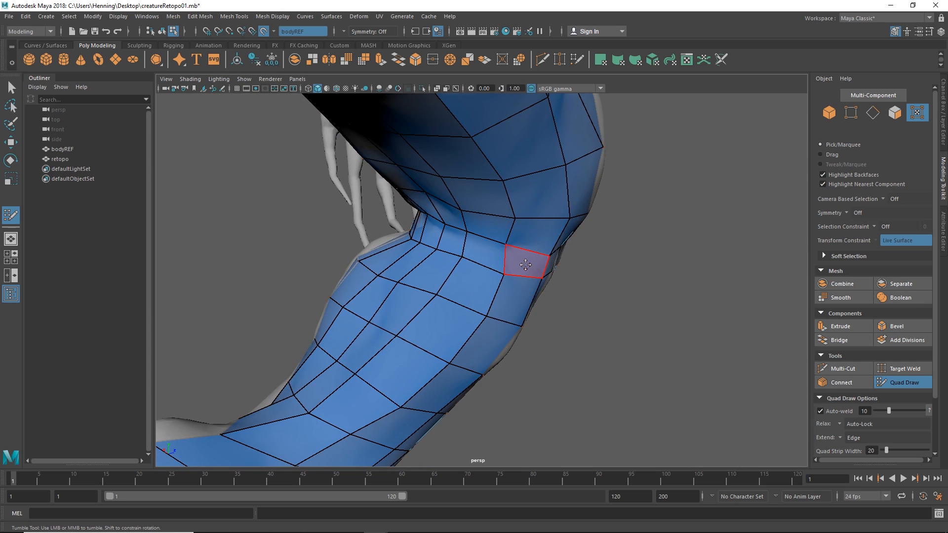
{"action": "left_click_drag", "start_coordinate": [526, 265], "coordinate": [509, 247], "text": "alt"}
{"action": "left_click_drag", "start_coordinate": [530, 278], "coordinate": [466, 218], "text": "alt"}
{"action": "right_click_drag", "start_coordinate": [465, 218], "coordinate": [451, 303], "text": "alt"}
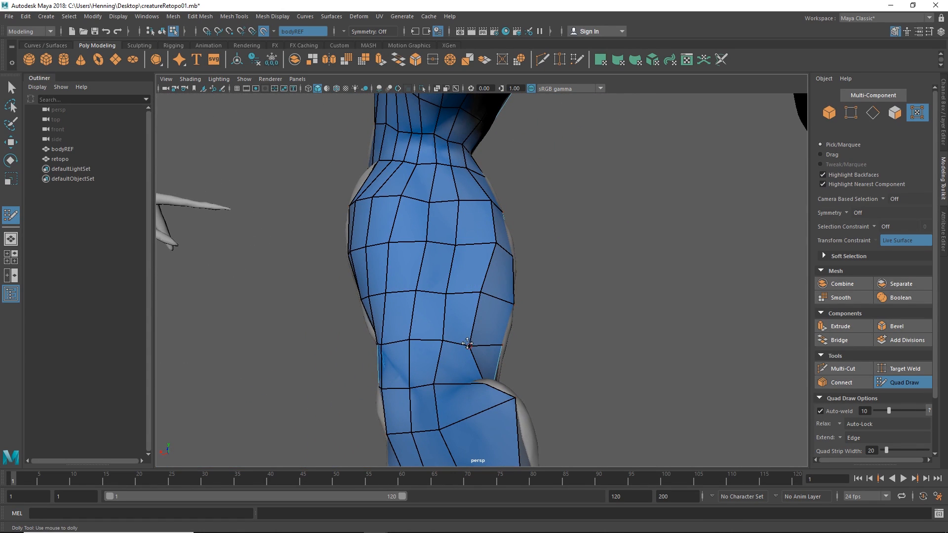
- Leave Quad Draw at the heel and isolate the retopo mesh in the viewport
{"action": "mouse_move", "coordinate": [467, 343]}
{"action": "left_mouse_down", "text": "alt"}
{"action": "mouse_move", "coordinate": [489, 330]}
{"action": "mouse_move", "coordinate": [477, 337]}
{"action": "mouse_move", "coordinate": [514, 286]}
{"action": "mouse_move", "coordinate": [437, 255]}
{"action": "mouse_move", "coordinate": [482, 270]}
{"action": "mouse_move", "coordinate": [415, 298]}
{"action": "mouse_move", "coordinate": [553, 286]}
{"action": "left_mouse_up", "text": "alt"}
{"action": "middle_click_drag", "start_coordinate": [553, 286], "coordinate": [477, 324], "text": "alt"}
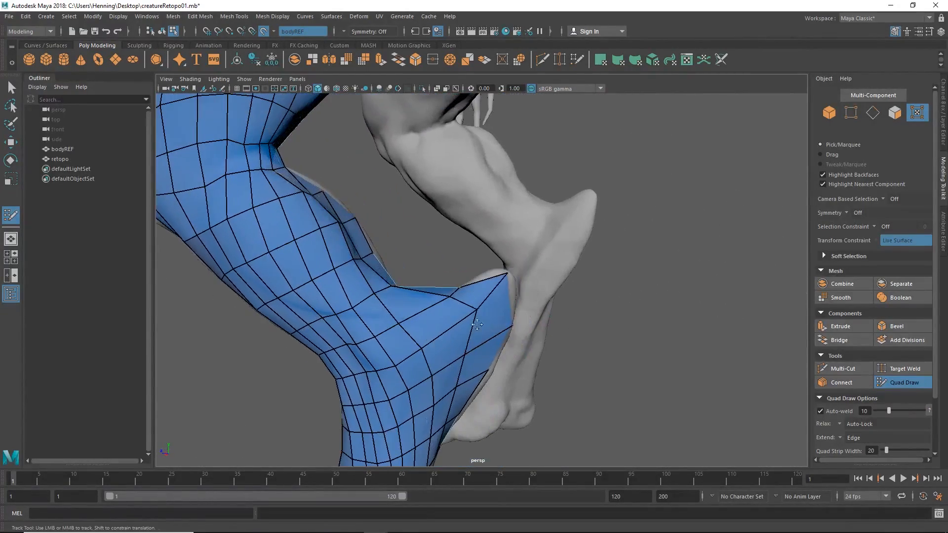
{"action": "left_click_drag", "start_coordinate": [458, 317], "coordinate": [510, 321], "text": "alt"}
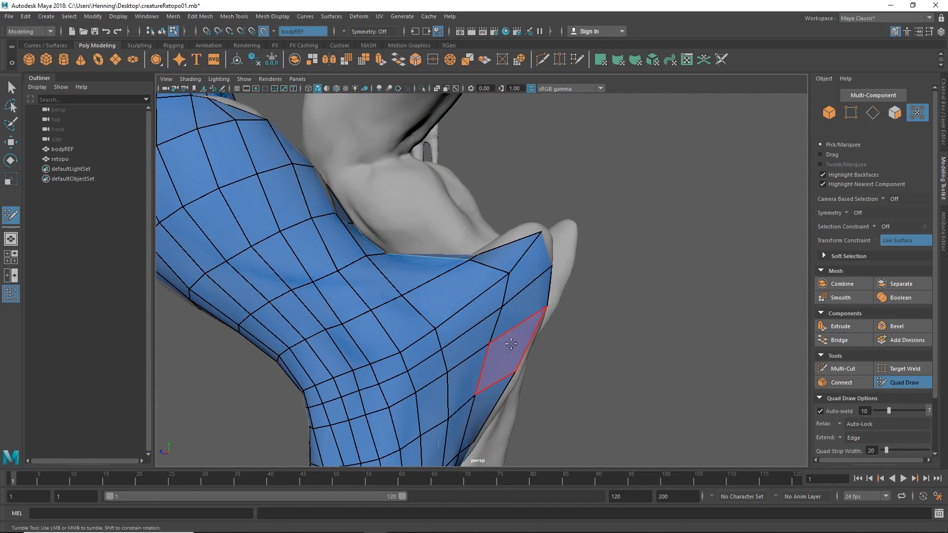
{"action": "mouse_move", "coordinate": [499, 296]}
{"action": "left_mouse_down", "text": "alt"}
{"action": "mouse_move", "coordinate": [334, 322]}
{"action": "mouse_move", "coordinate": [365, 315]}
{"action": "mouse_move", "coordinate": [404, 342]}
{"action": "mouse_move", "coordinate": [324, 316]}
{"action": "mouse_move", "coordinate": [423, 332]}
{"action": "left_mouse_up", "text": "alt"}
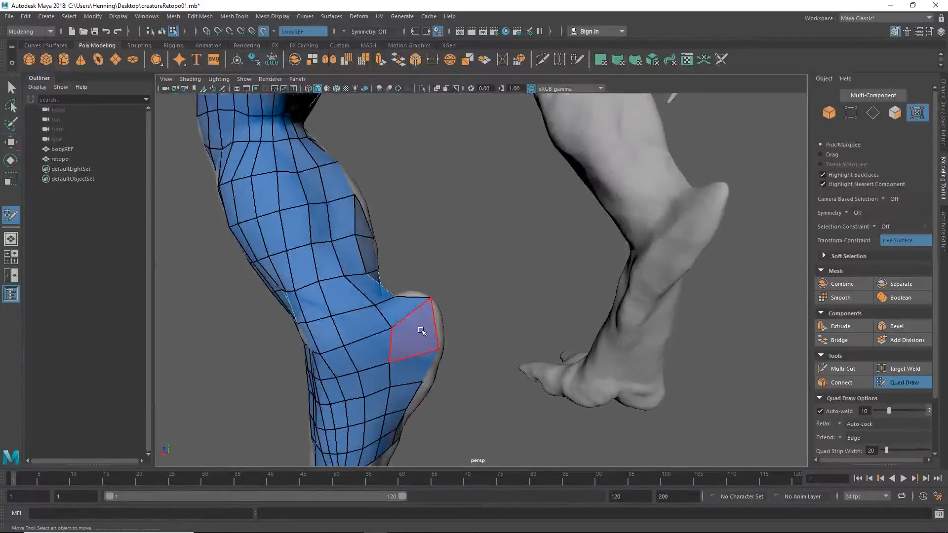
{"action": "key", "text": "w"}
{"action": "key", "text": "ctrl+1"}
{"action": "key", "text": "ctrl+1"}
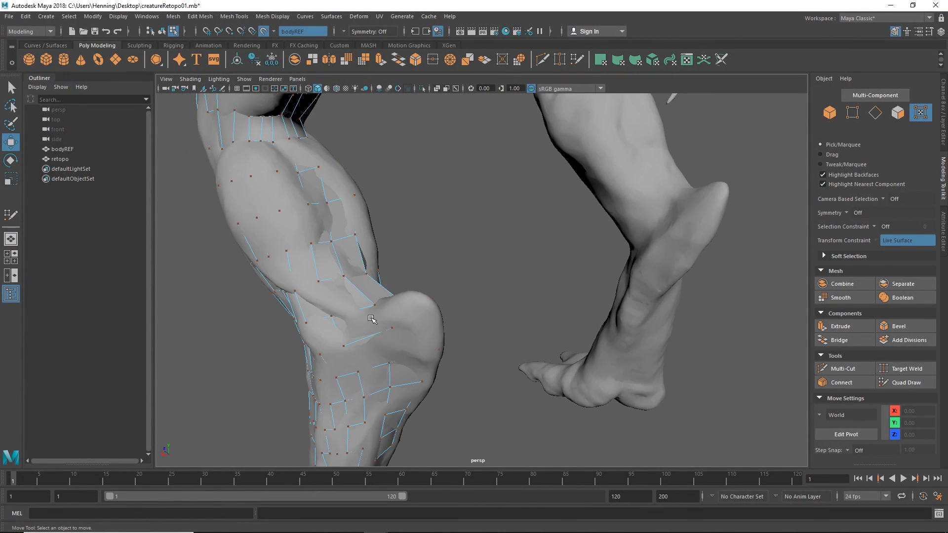
{"action": "right_click_drag", "start_coordinate": [358, 316], "coordinate": [367, 291]}
{"action": "key", "text": "ctrl+1"}
- Extrude the four faces on the heel and scale them inward to form a surrounding edge loop
{"action": "right_click_drag", "start_coordinate": [414, 355], "coordinate": [414, 375]}
{"action": "left_click_drag", "start_coordinate": [414, 346], "coordinate": [379, 302], "text": "alt"}
{"action": "right_click_drag", "start_coordinate": [378, 303], "coordinate": [348, 300]}
{"action": "left_click", "coordinate": [371, 287]}
{"action": "right_click_drag", "start_coordinate": [446, 226], "coordinate": [439, 353], "text": "ctrl"}
{"action": "left_click_drag", "start_coordinate": [419, 341], "coordinate": [408, 300], "text": "alt"}
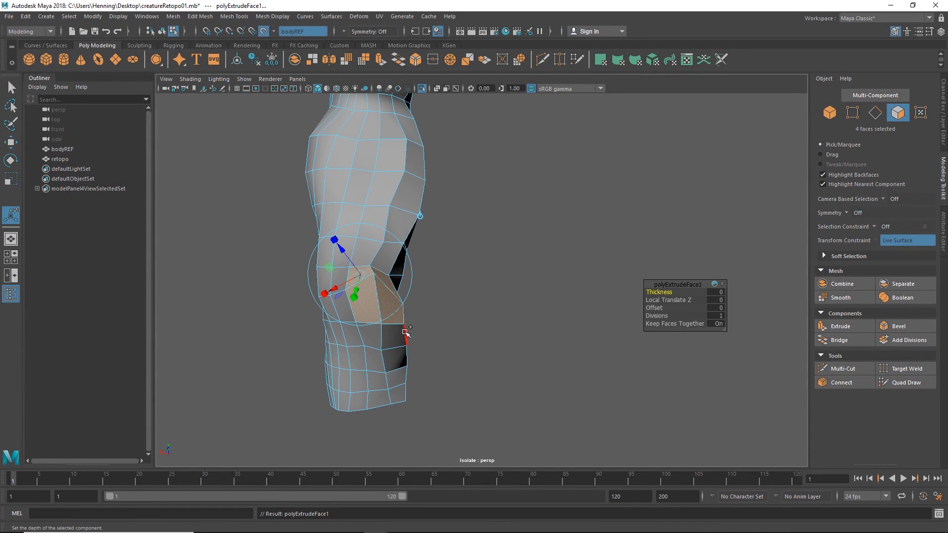
{"action": "key", "text": "r"}
{"action": "left_click_drag", "start_coordinate": [376, 286], "coordinate": [360, 287]}
{"action": "left_click_drag", "start_coordinate": [394, 304], "coordinate": [300, 287], "text": "alt"}
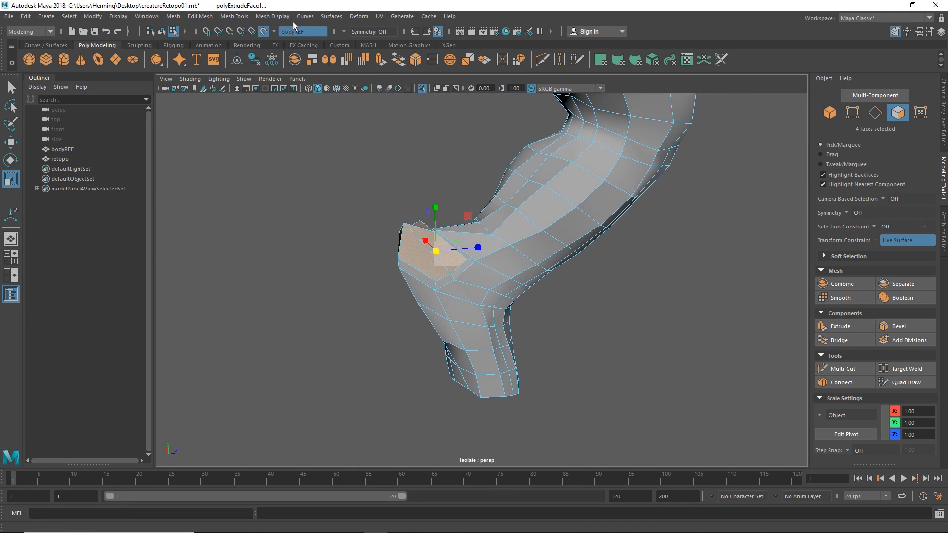
- Resume Quad Draw on the retopo mesh and turn off isolation to show the body sculpt
{"action": "right_click_drag", "start_coordinate": [454, 289], "coordinate": [504, 239]}
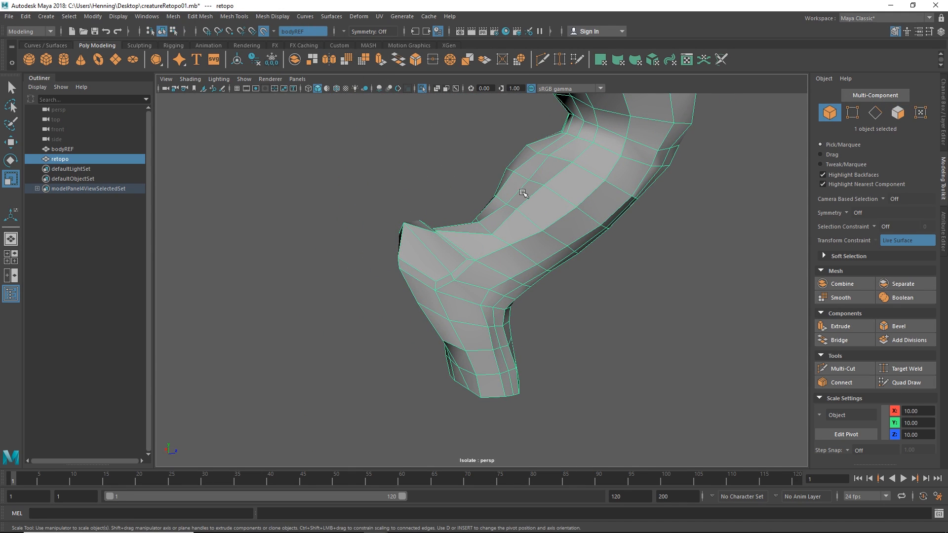
{"action": "left_click", "coordinate": [906, 383]}
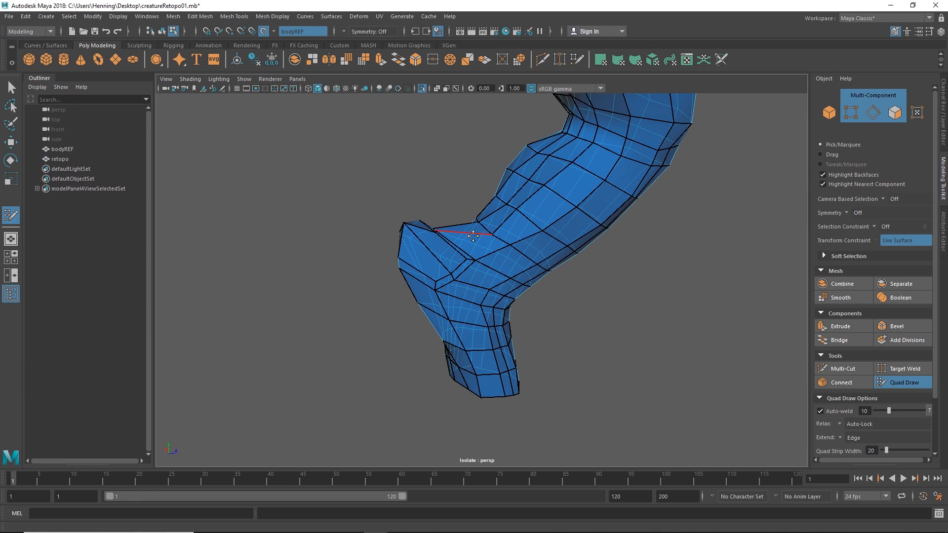
{"action": "key", "text": "ctrl+1"}
{"action": "mouse_move", "coordinate": [473, 236]}
{"action": "left_mouse_down", "text": "alt"}
{"action": "mouse_move", "coordinate": [481, 284]}
{"action": "mouse_move", "coordinate": [404, 223]}
{"action": "mouse_move", "coordinate": [366, 264]}
{"action": "mouse_move", "coordinate": [361, 290]}
{"action": "mouse_move", "coordinate": [386, 341]}
{"action": "left_mouse_up", "text": "alt"}
{"action": "middle_click_drag", "start_coordinate": [385, 341], "coordinate": [415, 348], "text": "alt"}
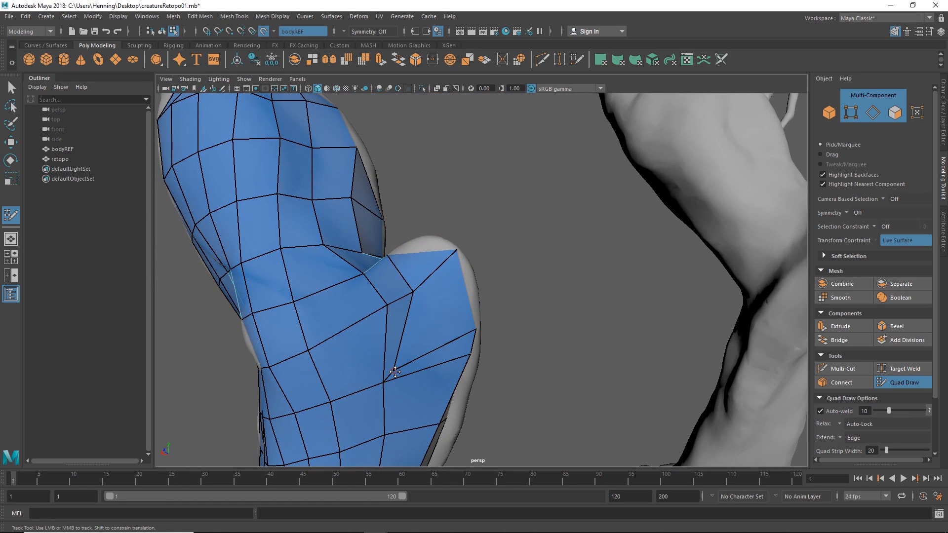
- Reposition the heel vertices over the sculpt to even out the extruded faces, and save the scene
{"action": "left_click_drag", "start_coordinate": [424, 336], "coordinate": [516, 214], "text": "alt"}
{"action": "middle_click_drag", "start_coordinate": [531, 286], "coordinate": [529, 272]}
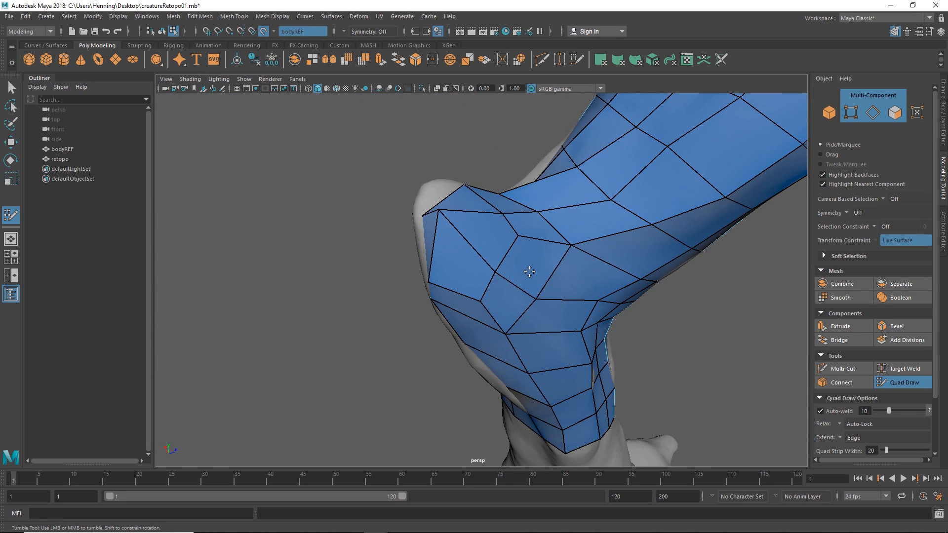
{"action": "left_click_drag", "start_coordinate": [485, 325], "coordinate": [499, 308], "text": "alt"}
{"action": "left_click_drag", "start_coordinate": [443, 297], "coordinate": [480, 280], "text": "alt"}
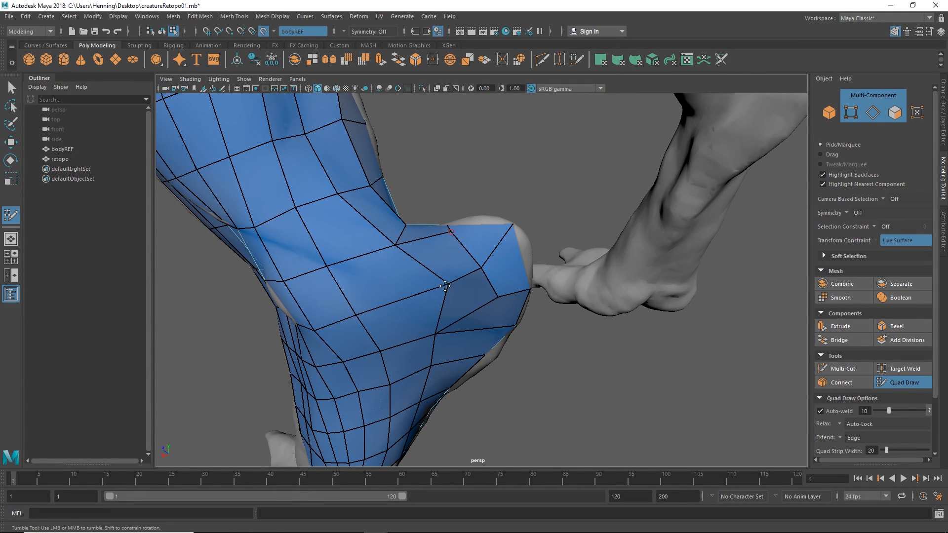
{"action": "left_click_drag", "start_coordinate": [415, 292], "coordinate": [578, 256], "text": "alt"}
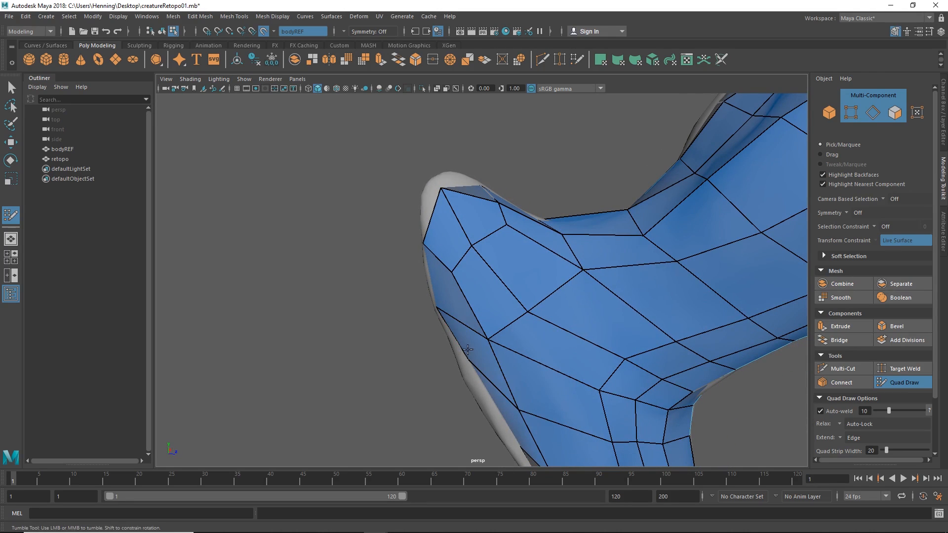
{"action": "left_click_drag", "start_coordinate": [468, 350], "coordinate": [474, 277], "text": "alt"}
{"action": "right_click_drag", "start_coordinate": [474, 277], "coordinate": [457, 261], "text": "alt"}
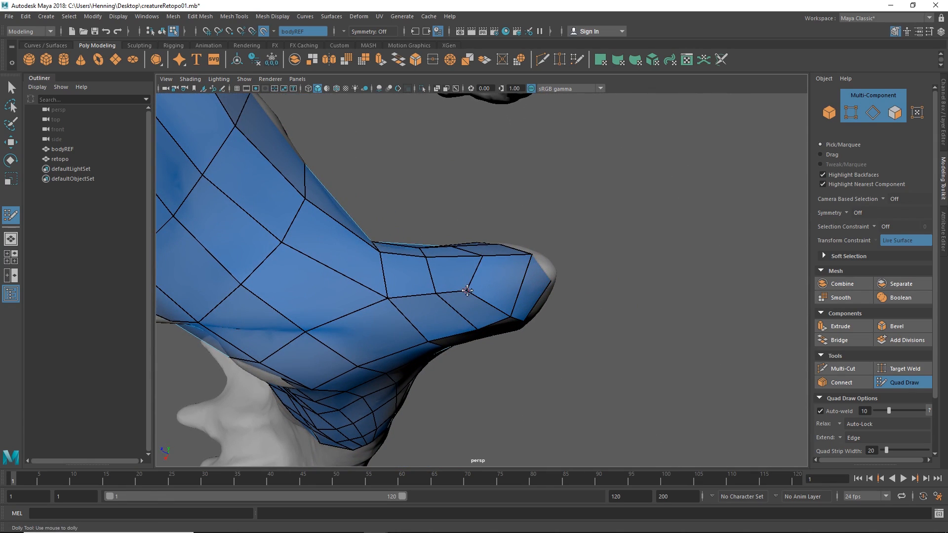
{"action": "left_click_drag", "start_coordinate": [467, 291], "coordinate": [452, 216], "text": "alt"}
{"action": "key", "text": "ctrl+s"}
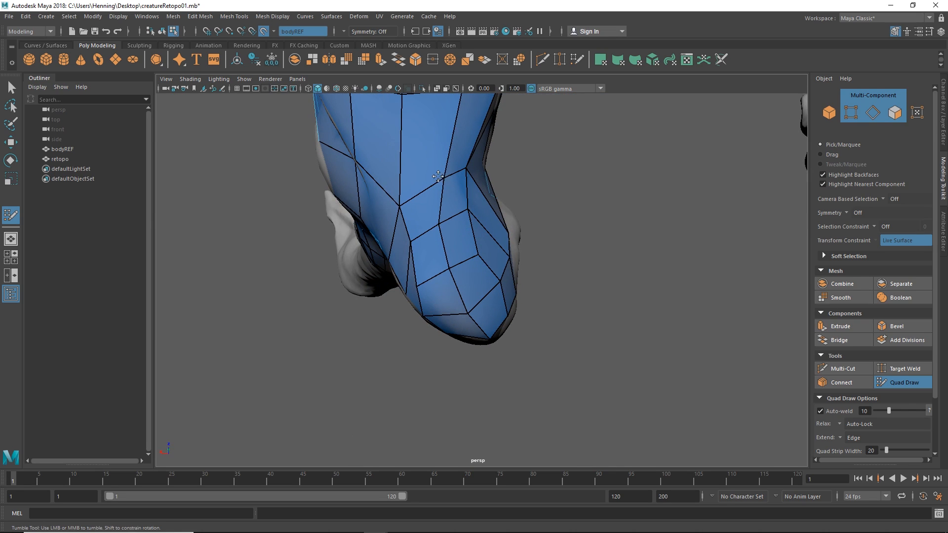
- Examine the retopologized heel, calf and thigh from several angles against the body sculpt
{"action": "left_click_drag", "start_coordinate": [438, 176], "coordinate": [454, 254], "text": "alt"}
{"action": "right_click_drag", "start_coordinate": [455, 254], "coordinate": [458, 278], "text": "alt"}
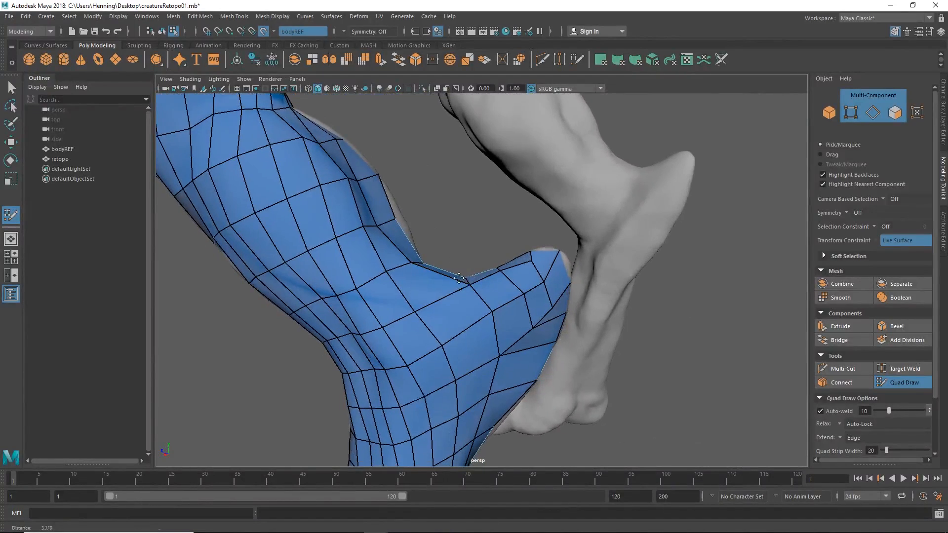
{"action": "middle_click_drag", "start_coordinate": [459, 279], "coordinate": [465, 268], "text": "alt"}
{"action": "left_click_drag", "start_coordinate": [441, 283], "coordinate": [417, 355], "text": "alt"}
{"action": "middle_click_drag", "start_coordinate": [463, 316], "coordinate": [421, 307], "text": "alt"}
{"action": "right_click_drag", "start_coordinate": [422, 307], "coordinate": [401, 311], "text": "alt"}
{"action": "left_click_drag", "start_coordinate": [402, 311], "coordinate": [533, 271], "text": "alt"}
{"action": "right_click_drag", "start_coordinate": [533, 271], "coordinate": [521, 287], "text": "alt"}
{"action": "middle_click_drag", "start_coordinate": [521, 286], "coordinate": [510, 280], "text": "alt"}
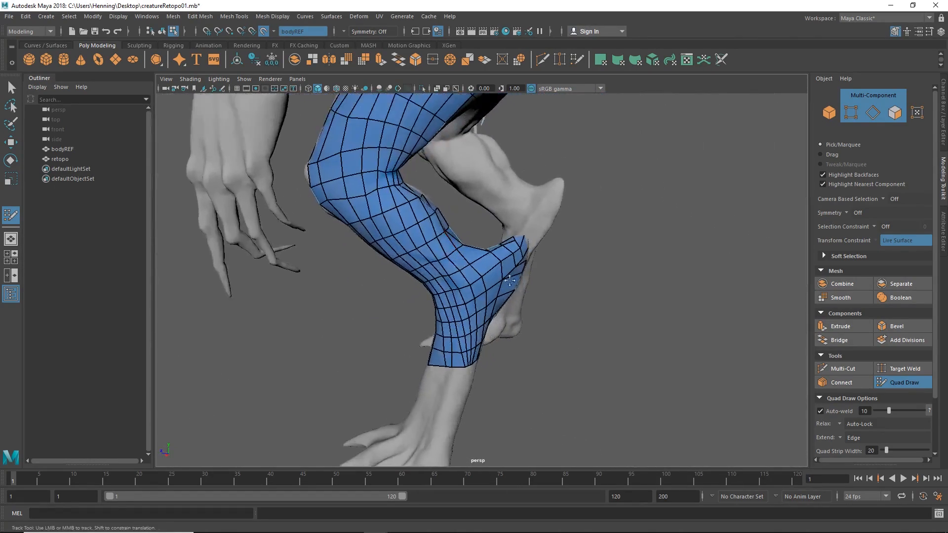
{"action": "left_click_drag", "start_coordinate": [510, 281], "coordinate": [529, 261], "text": "alt"}
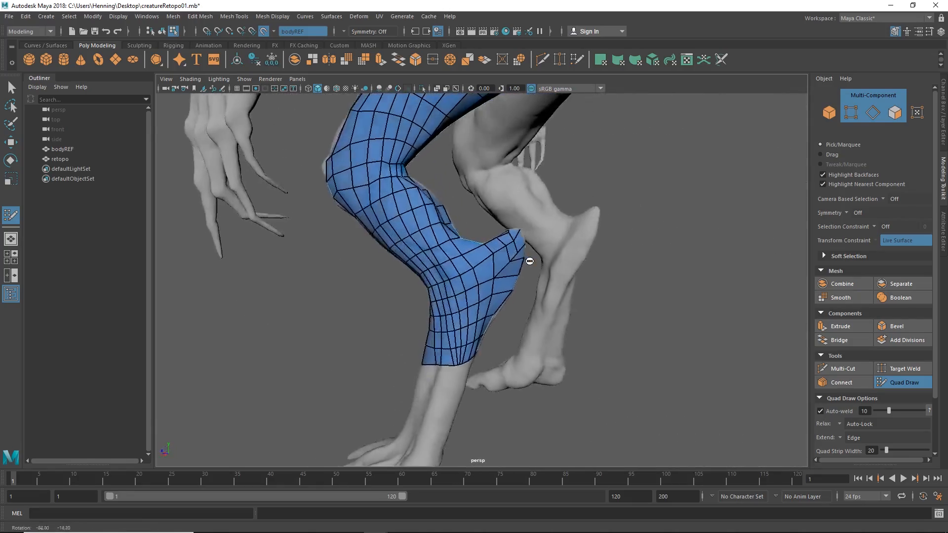
{"action": "middle_click_drag", "start_coordinate": [538, 253], "coordinate": [444, 316], "text": "alt"}
{"action": "left_click_drag", "start_coordinate": [445, 277], "coordinate": [519, 254], "text": "alt"}
{"action": "middle_click_drag", "start_coordinate": [454, 222], "coordinate": [421, 247], "text": "alt"}
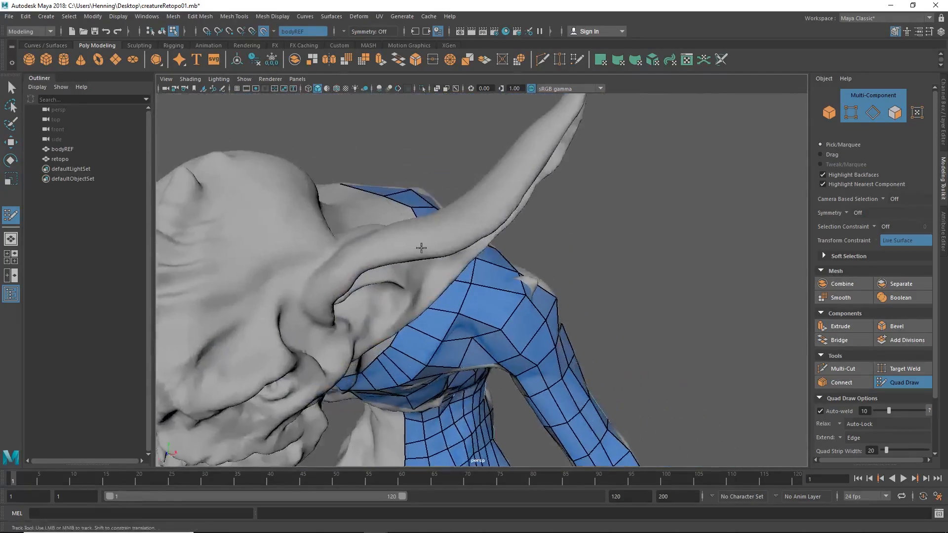
- Insert an edge loop through the shoulder faces of the retopo mesh
{"action": "left_click_drag", "start_coordinate": [421, 247], "coordinate": [444, 340], "text": "alt"}
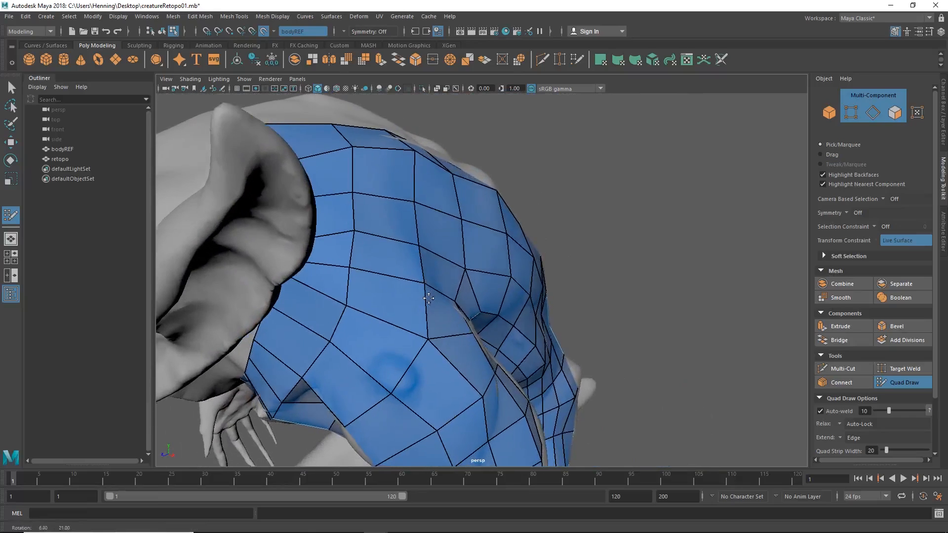
{"action": "middle_click_drag", "start_coordinate": [392, 367], "coordinate": [419, 308], "text": "alt"}
{"action": "left_click_drag", "start_coordinate": [403, 311], "coordinate": [423, 269], "text": "alt"}
{"action": "left_click", "coordinate": [460, 196], "text": "ctrl"}
{"action": "right_click_drag", "start_coordinate": [423, 268], "coordinate": [470, 263], "text": "alt"}
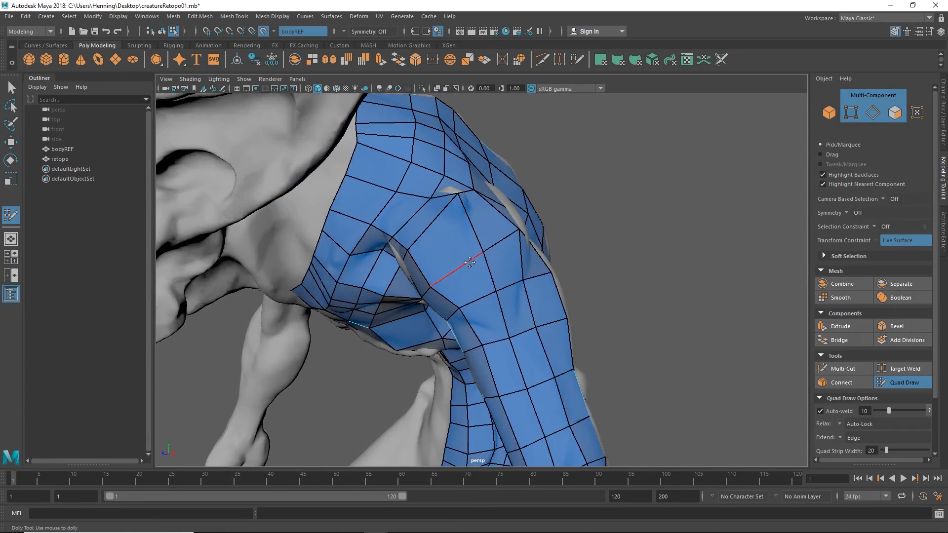
{"action": "left_click_drag", "start_coordinate": [444, 233], "coordinate": [428, 303], "text": "alt"}
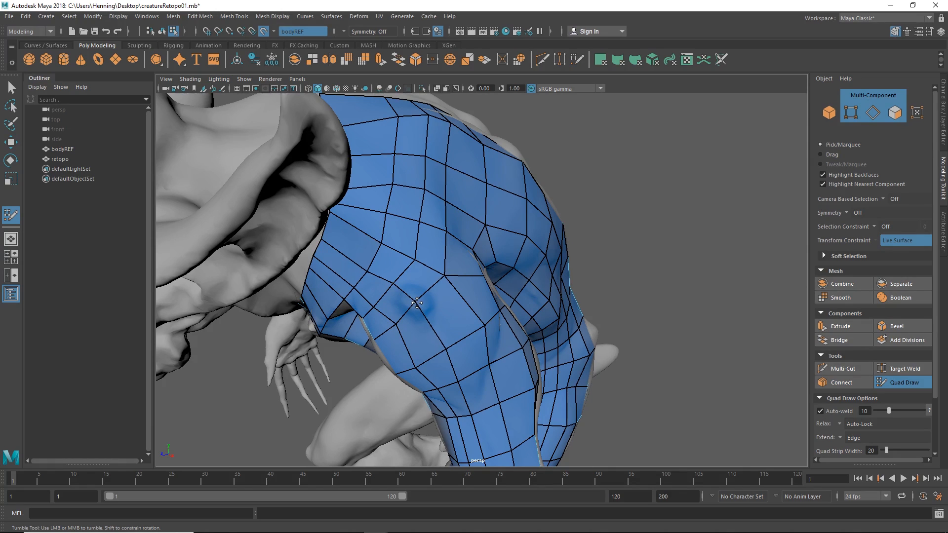
{"action": "left_click_drag", "start_coordinate": [466, 293], "coordinate": [520, 199], "text": "alt"}
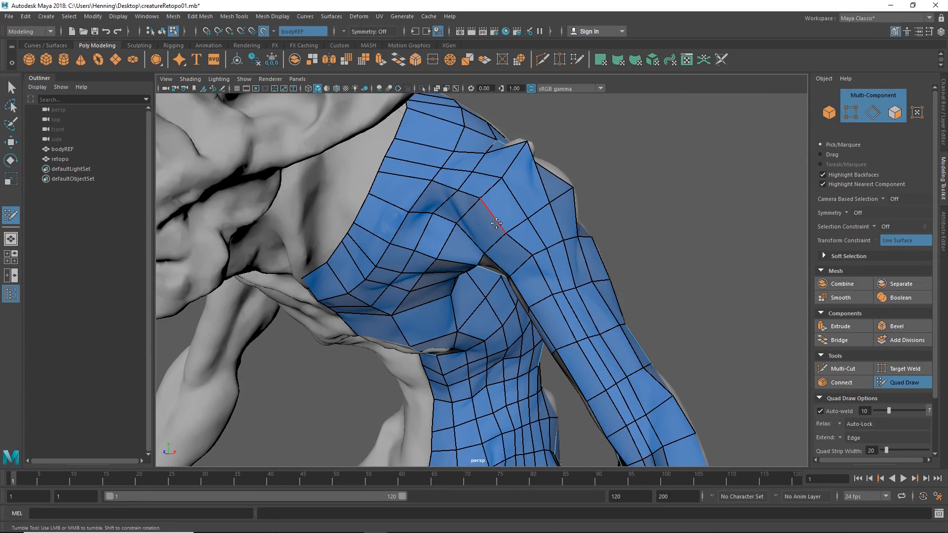
{"action": "middle_click_drag", "start_coordinate": [541, 192], "coordinate": [480, 253], "text": "alt"}
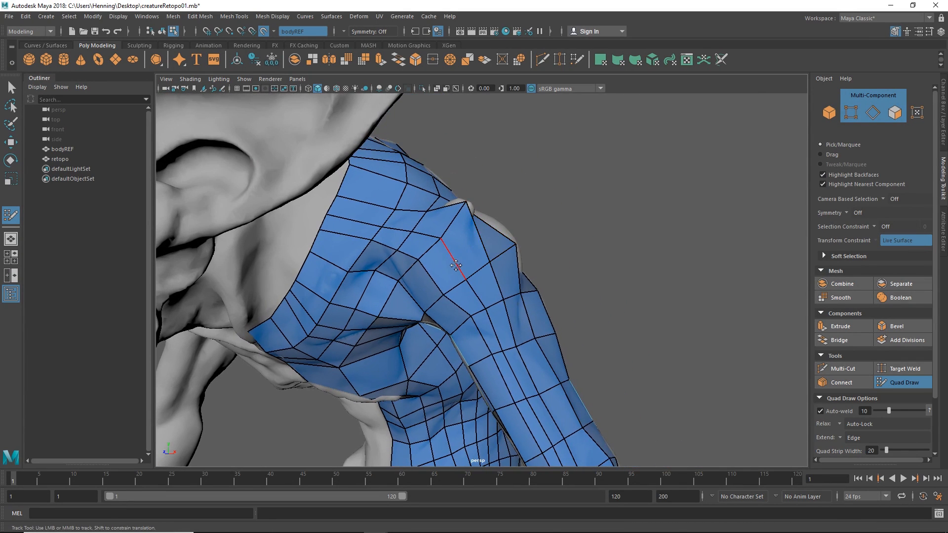
- Leave Quad Draw, isolate the retopo mesh and try Multi-Cut on the shoulder
{"action": "key", "text": "q"}
{"action": "key", "text": "F8"}
{"action": "key", "text": "ctrl+1"}
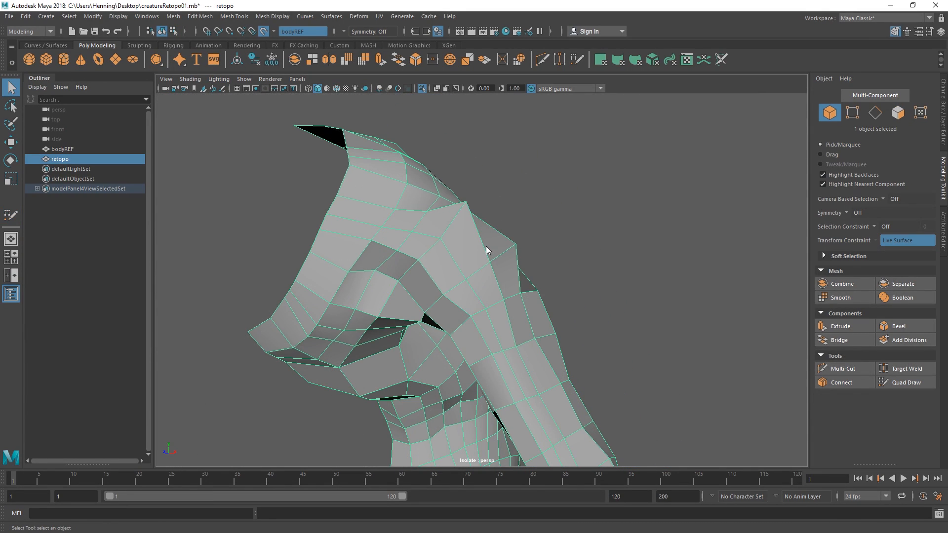
{"action": "right_click_drag", "start_coordinate": [485, 246], "coordinate": [468, 242], "text": "shift"}
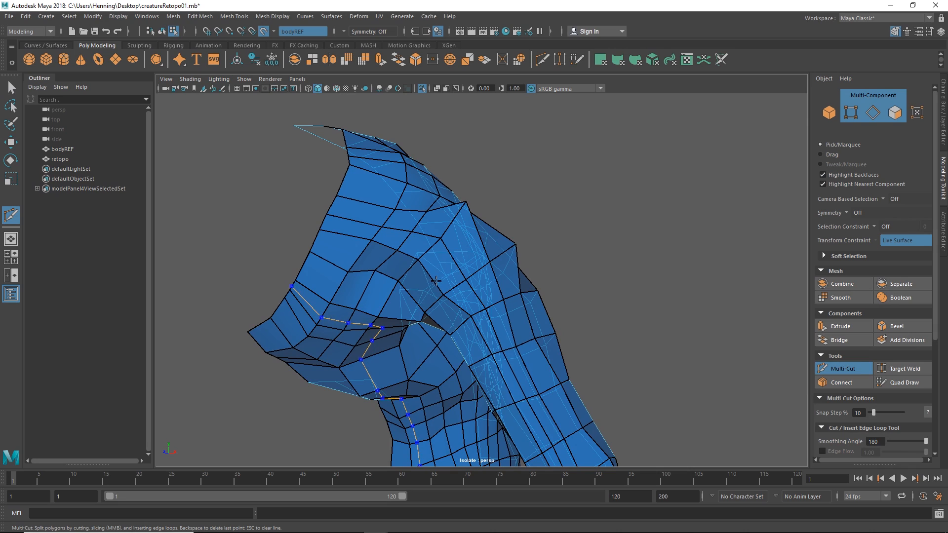
{"action": "key", "text": "q"}
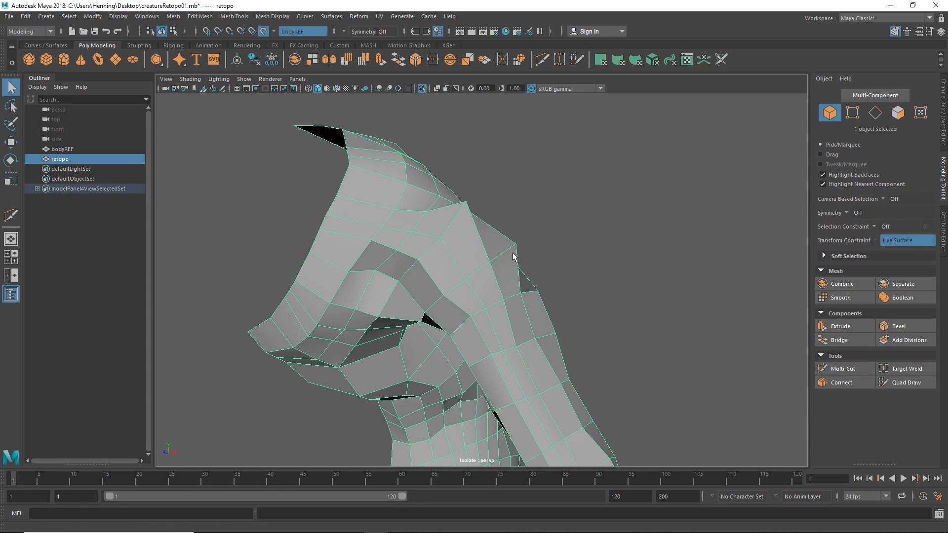
- Try to split the edge ring crossing the front of the shoulder, and undo the attempt
{"action": "right_click_drag", "start_coordinate": [470, 233], "coordinate": [470, 262]}
{"action": "left_click", "coordinate": [482, 221]}
{"action": "left_click_drag", "start_coordinate": [451, 295], "coordinate": [459, 284], "text": "alt"}
{"action": "left_click", "coordinate": [485, 184]}
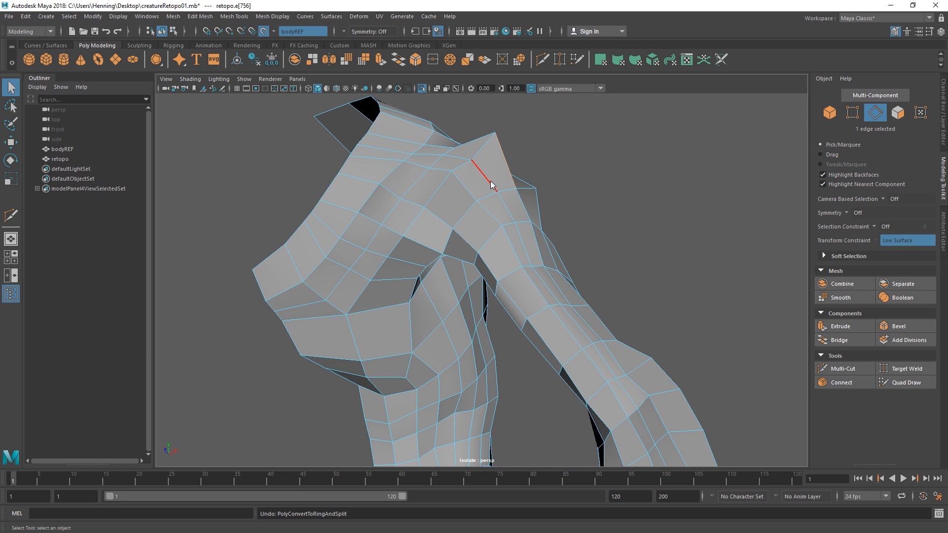
{"action": "right_click_drag", "start_coordinate": [489, 180], "coordinate": [491, 184], "text": "shift"}
{"action": "right_click_drag", "start_coordinate": [443, 207], "coordinate": [491, 221], "text": "shift"}
{"action": "left_click_drag", "start_coordinate": [488, 217], "coordinate": [434, 202], "text": "alt"}
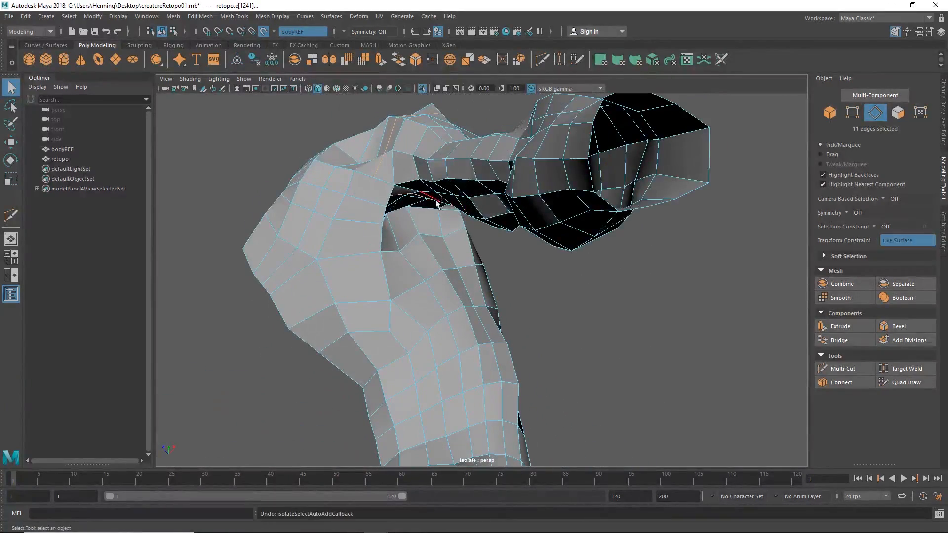
{"action": "key", "text": "F8"}
{"action": "key", "text": "ctrl+z"}
{"action": "key", "text": "ctrl+z"}
{"action": "key", "text": "F8"}
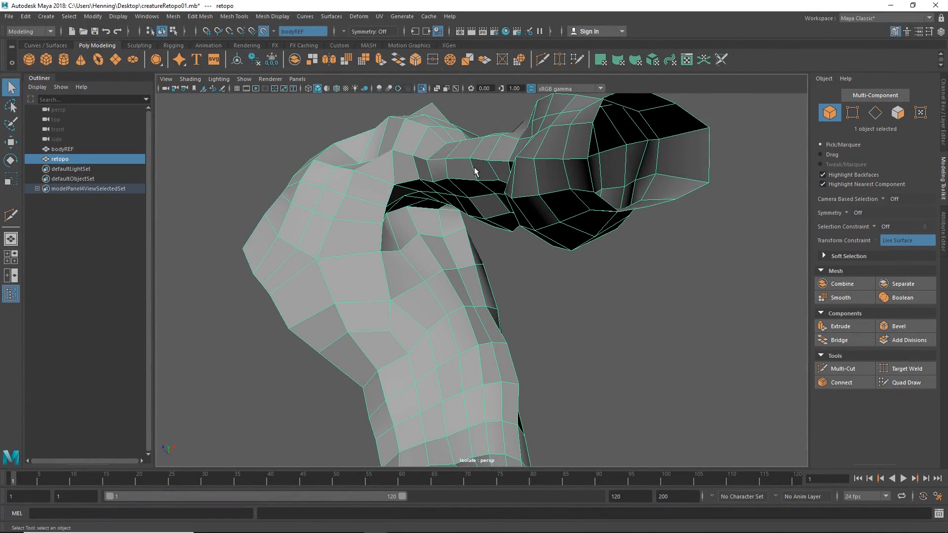
- Turn off isolation and examine the shoulder and armpit topology over the sculpt in Quad Draw
{"action": "key", "text": "ctrl+1"}
{"action": "left_click", "coordinate": [902, 385]}
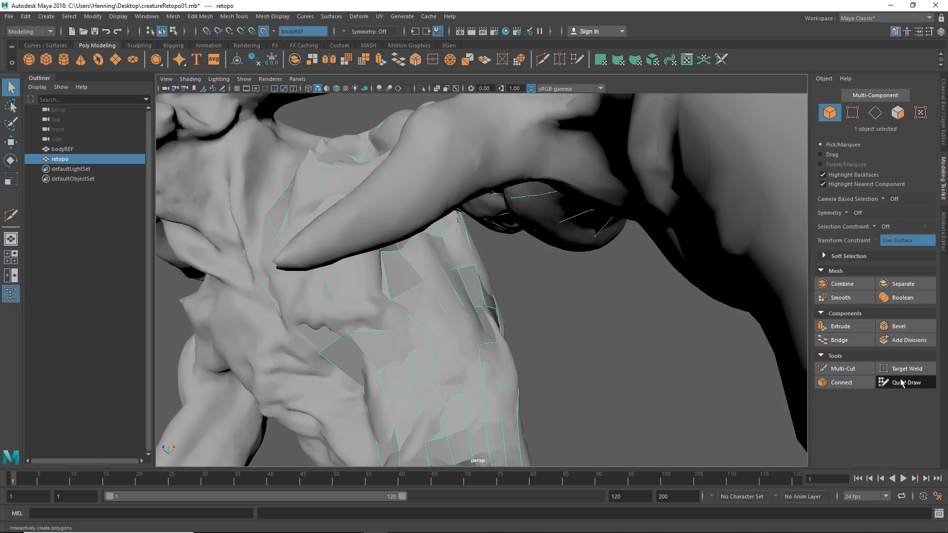
{"action": "mouse_move", "coordinate": [486, 288]}
{"action": "left_mouse_down", "text": "alt"}
{"action": "mouse_move", "coordinate": [488, 269]}
{"action": "mouse_move", "coordinate": [429, 252]}
{"action": "mouse_move", "coordinate": [242, 282]}
{"action": "left_mouse_up", "text": "alt"}
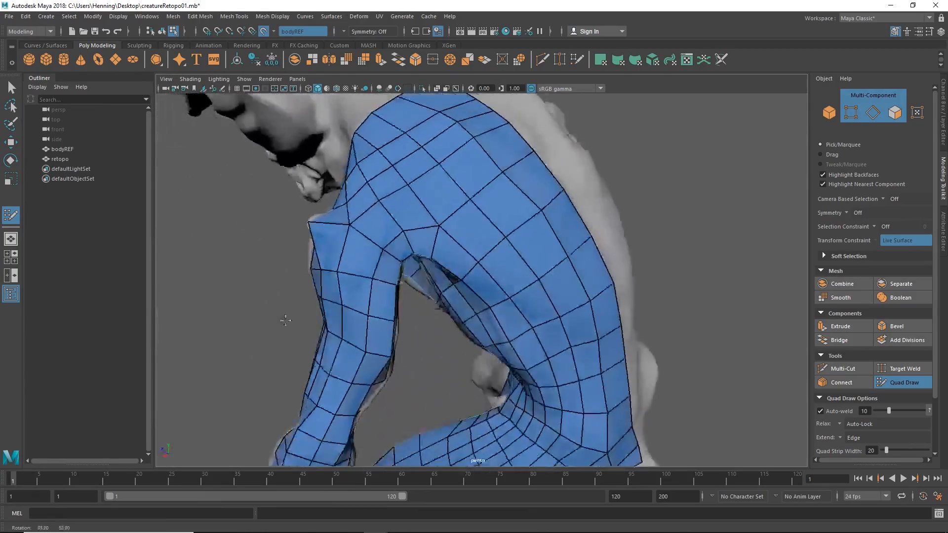
{"action": "middle_click_drag", "start_coordinate": [414, 289], "coordinate": [465, 319], "text": "alt"}
{"action": "mouse_move", "coordinate": [465, 319]}
{"action": "left_mouse_down", "text": "alt"}
{"action": "mouse_move", "coordinate": [416, 296]}
{"action": "mouse_move", "coordinate": [427, 293]}
{"action": "mouse_move", "coordinate": [414, 273]}
{"action": "mouse_move", "coordinate": [550, 247]}
{"action": "mouse_move", "coordinate": [499, 271]}
{"action": "left_mouse_up", "text": "alt"}
{"action": "key", "text": "q"}
{"action": "right_click_drag", "start_coordinate": [473, 255], "coordinate": [499, 234]}
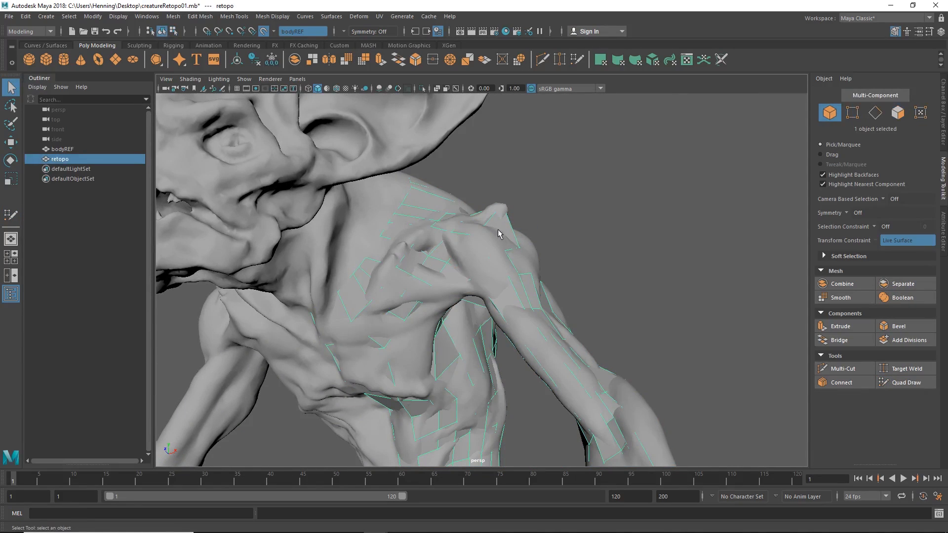
- Disable the live surface, hide bodyREF and select the retopo mesh
{"action": "left_click", "coordinate": [264, 33]}
{"action": "left_click", "coordinate": [93, 149]}
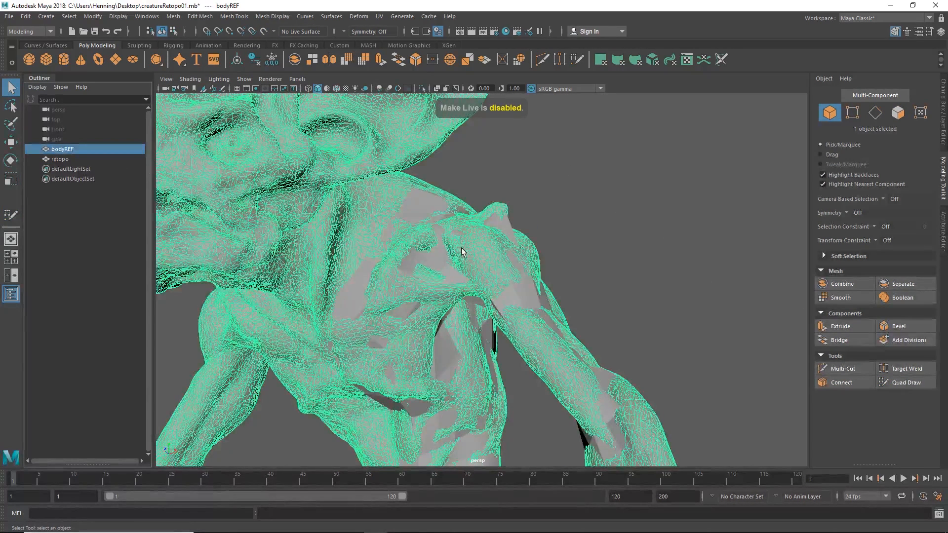
{"action": "key", "text": "ctrl+h"}
{"action": "left_click", "coordinate": [472, 293]}
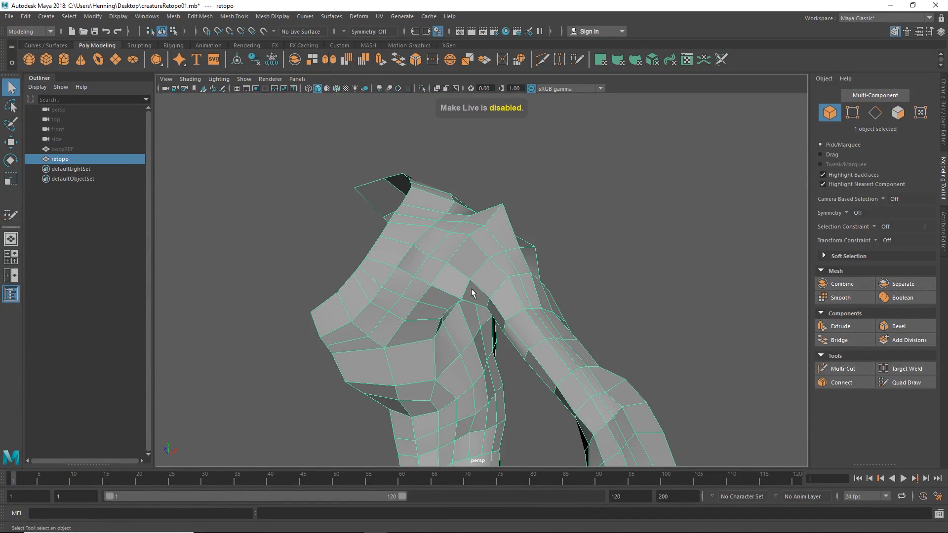
- Select the face loop running from the chest past the armpit to check its flow over the shoulder
{"action": "left_click", "coordinate": [847, 371]}
{"action": "left_click_drag", "start_coordinate": [487, 283], "coordinate": [457, 277], "text": "alt"}
{"action": "key", "text": "w"}
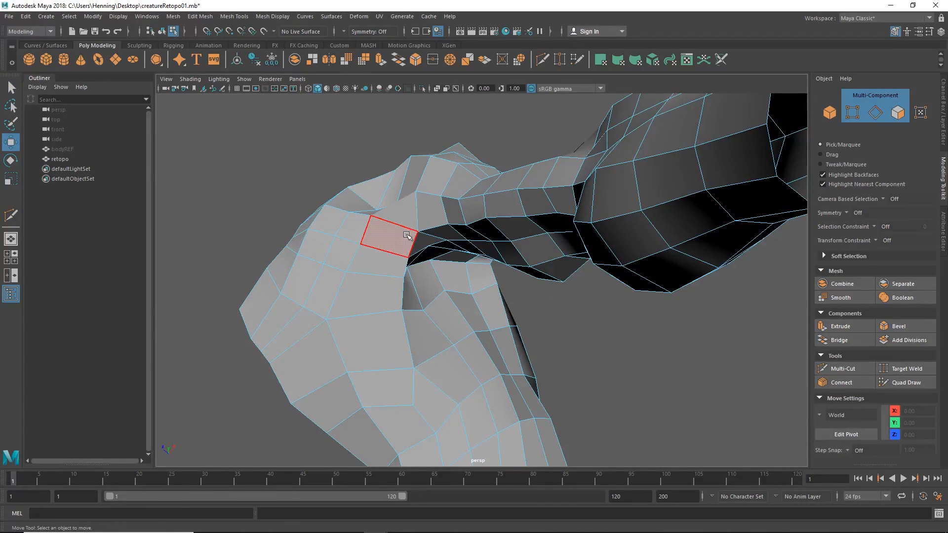
{"action": "left_click", "coordinate": [401, 239]}
{"action": "double_click", "coordinate": [419, 241], "text": "shift"}
{"action": "left_click_drag", "start_coordinate": [431, 247], "coordinate": [410, 223], "text": "alt"}
{"action": "left_click_drag", "start_coordinate": [381, 371], "coordinate": [394, 262], "text": "alt"}
{"action": "key", "text": "F8"}
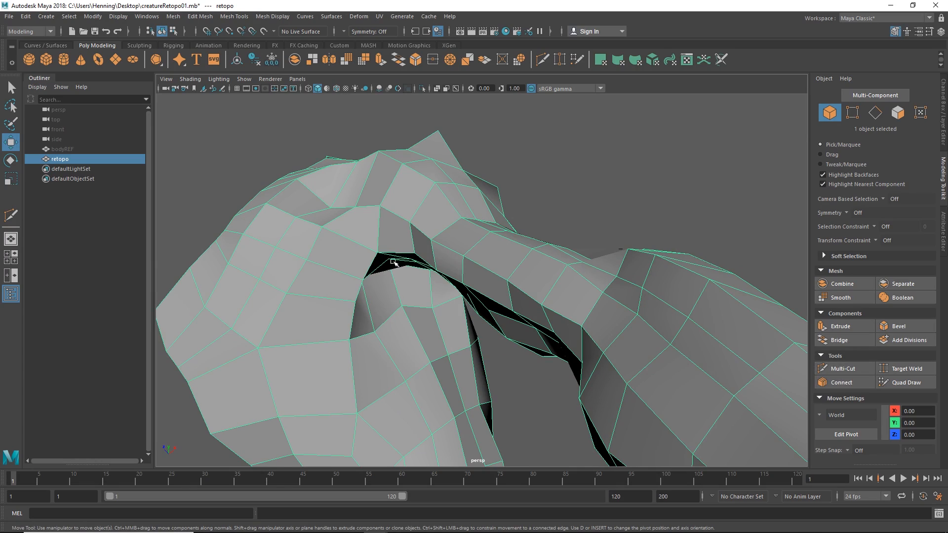
{"action": "key", "text": "F8"}
{"action": "mouse_move", "coordinate": [368, 245]}
{"action": "left_mouse_down", "text": "alt"}
{"action": "mouse_move", "coordinate": [342, 239]}
{"action": "mouse_move", "coordinate": [359, 238]}
{"action": "left_mouse_up", "text": "alt"}
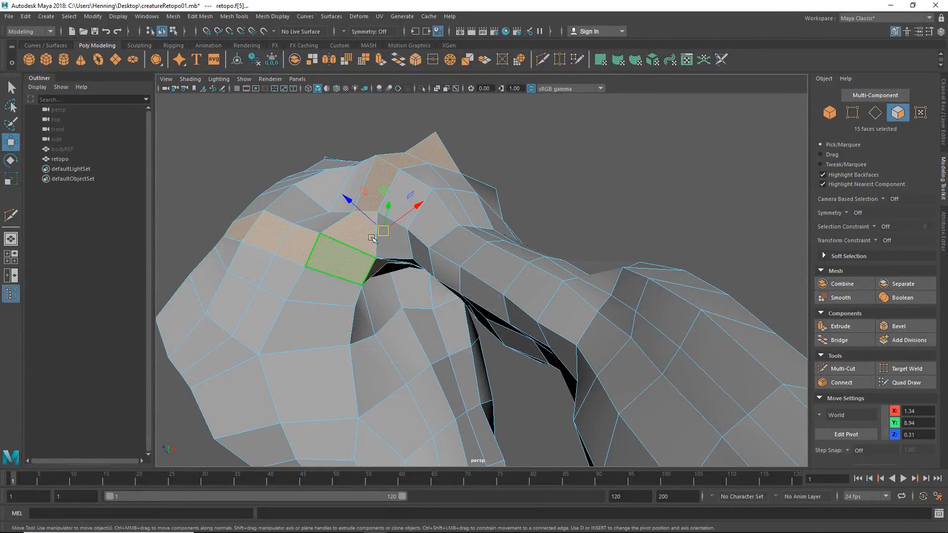
- Cut a diagonal edge across the chest face beside the armpit and delete the adjacent edge above it
{"action": "key", "text": "F8"}
{"action": "left_click", "coordinate": [843, 370]}
{"action": "scroll", "coordinate": [363, 287], "scroll_direction": "up", "scroll_amount": 3}
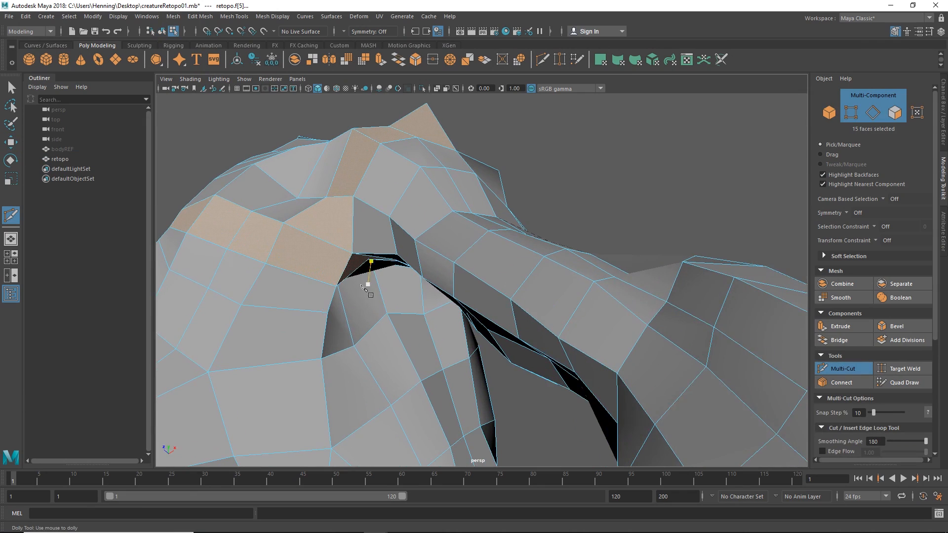
{"action": "key", "text": "w"}
{"action": "right_click_drag", "start_coordinate": [348, 254], "coordinate": [413, 197]}
{"action": "left_click", "coordinate": [835, 370]}
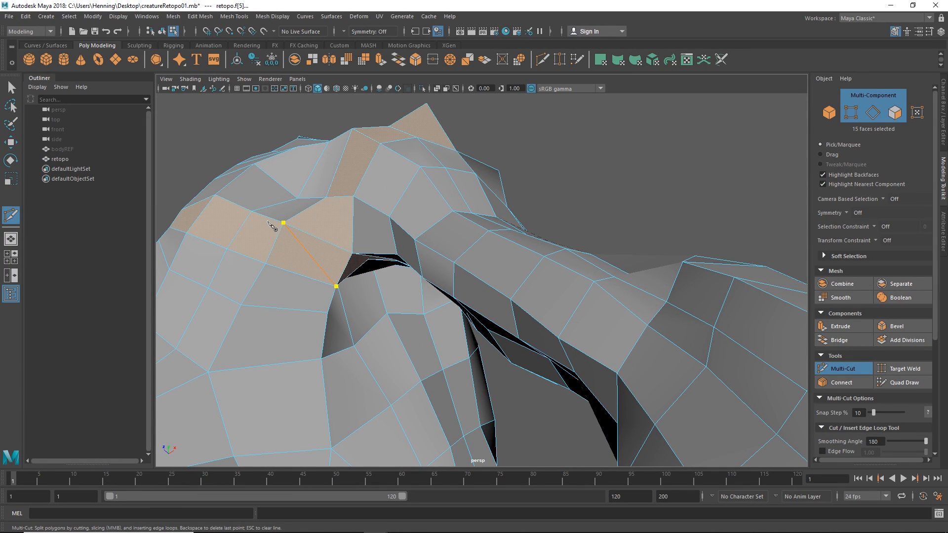
{"action": "key", "text": "w"}
{"action": "left_click", "coordinate": [326, 240]}
{"action": "key", "text": "ctrl+Delete"}
- Select the face loop across the top of the shoulder to check its flow
{"action": "left_click_drag", "start_coordinate": [334, 260], "coordinate": [395, 309], "text": "alt"}
{"action": "key", "text": "F11"}
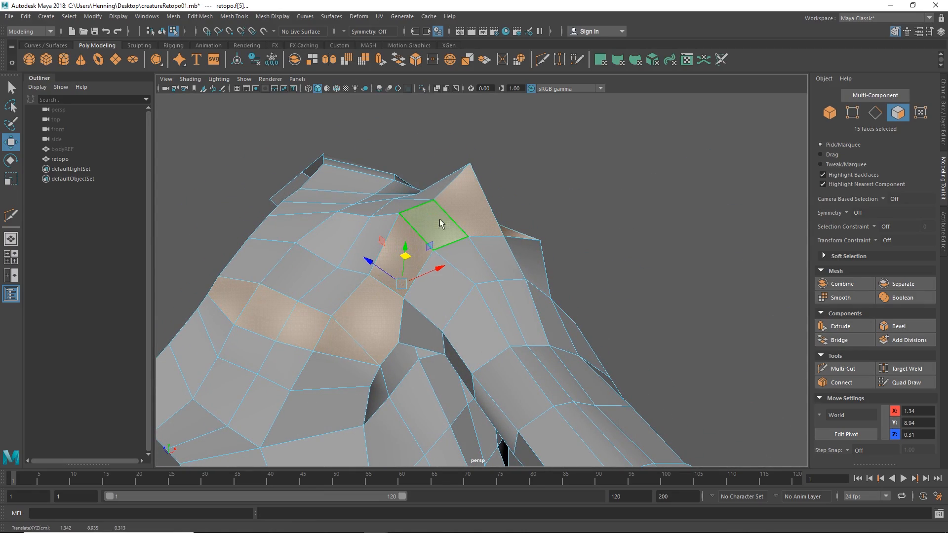
{"action": "key", "text": "q"}
{"action": "left_click", "coordinate": [456, 210]}
{"action": "double_click", "coordinate": [437, 225], "text": "shift"}
{"action": "left_click_drag", "start_coordinate": [420, 270], "coordinate": [436, 250], "text": "alt"}
{"action": "right_click_drag", "start_coordinate": [449, 248], "coordinate": [468, 231]}
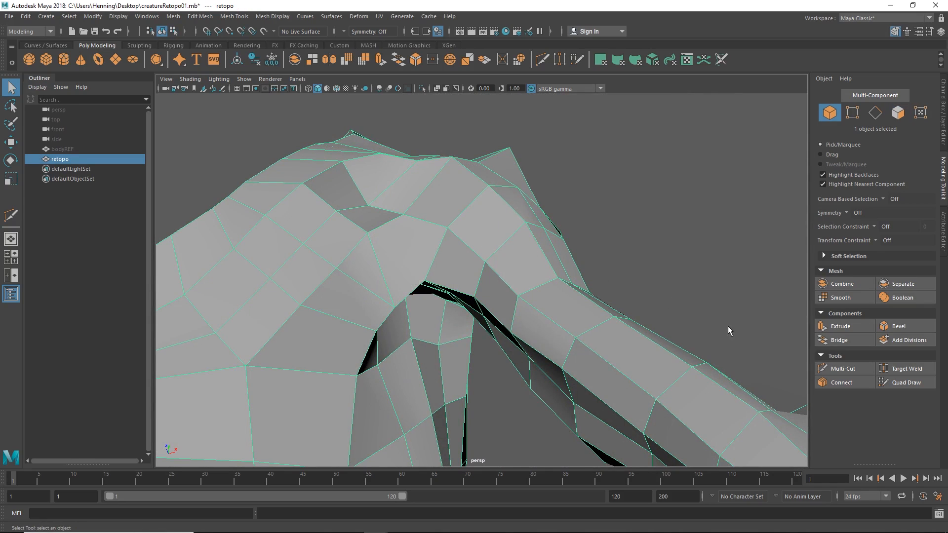
- Move the vertex at the front corner of the armpit to about X 1.22, Y 8.51, Z 0.42
{"action": "left_click_drag", "start_coordinate": [379, 300], "coordinate": [395, 252], "text": "alt"}
{"action": "right_click_drag", "start_coordinate": [399, 250], "coordinate": [373, 247]}
{"action": "key", "text": "w"}
{"action": "left_click", "coordinate": [386, 253]}
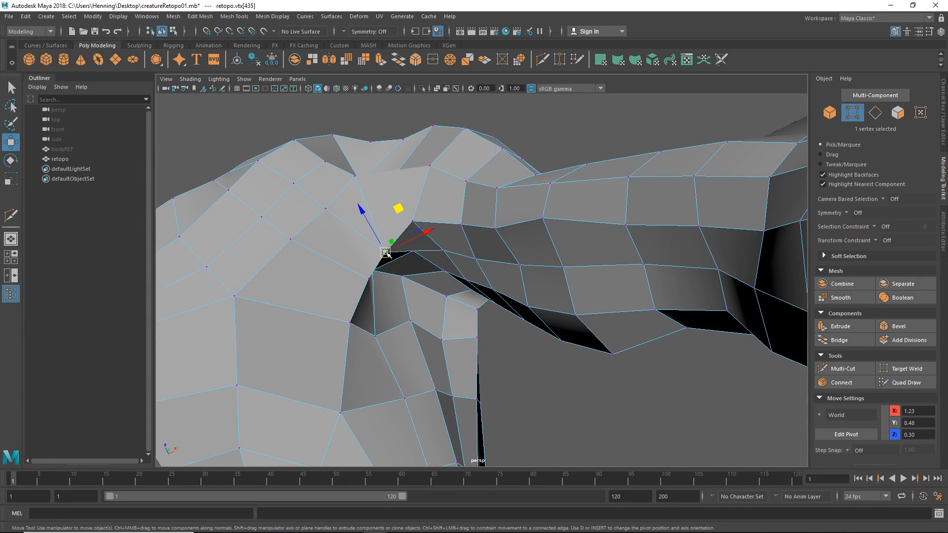
{"action": "left_click_drag", "start_coordinate": [386, 253], "coordinate": [426, 259]}
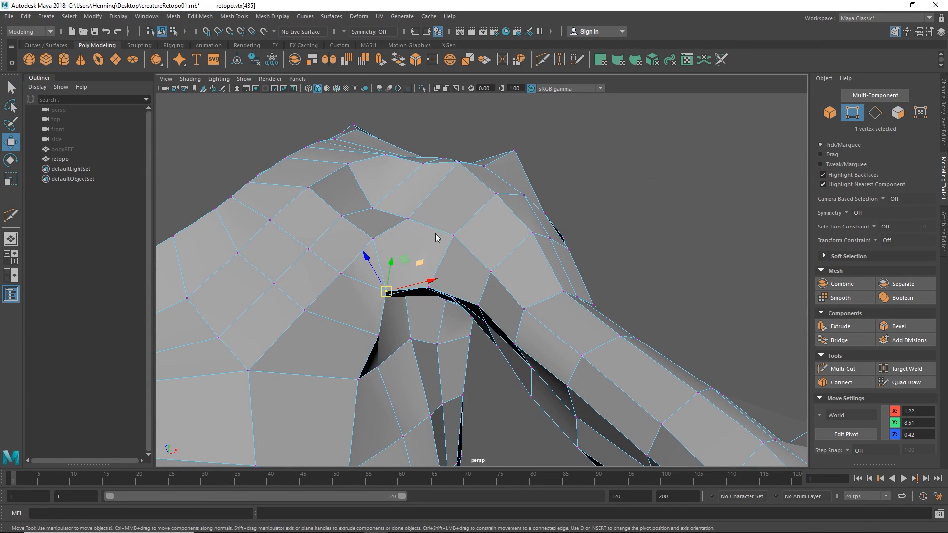
{"action": "right_click_drag", "start_coordinate": [436, 238], "coordinate": [439, 234]}
- Delete the edge running up the chest from the front corner of the armpit
{"action": "right_click_drag", "start_coordinate": [407, 271], "coordinate": [402, 237]}
{"action": "left_click", "coordinate": [377, 257]}
{"action": "key", "text": "ctrl+Delete"}
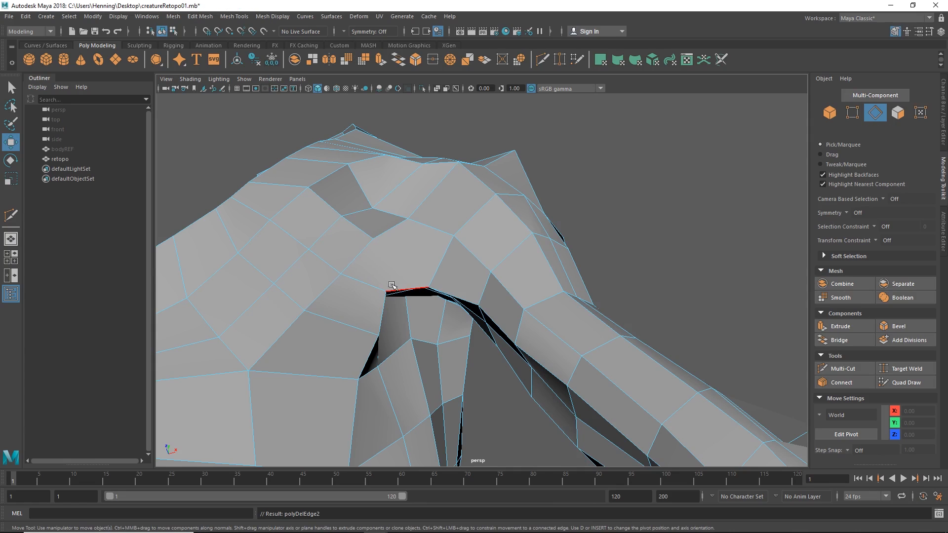
{"action": "left_click_drag", "start_coordinate": [392, 286], "coordinate": [412, 240], "text": "alt"}
{"action": "right_click_drag", "start_coordinate": [413, 240], "coordinate": [451, 214]}
- Select the face loop rising from the armpit over the shoulder to check the rerouted flow
{"action": "key", "text": "w"}
{"action": "left_click_drag", "start_coordinate": [425, 234], "coordinate": [416, 192], "text": "alt"}
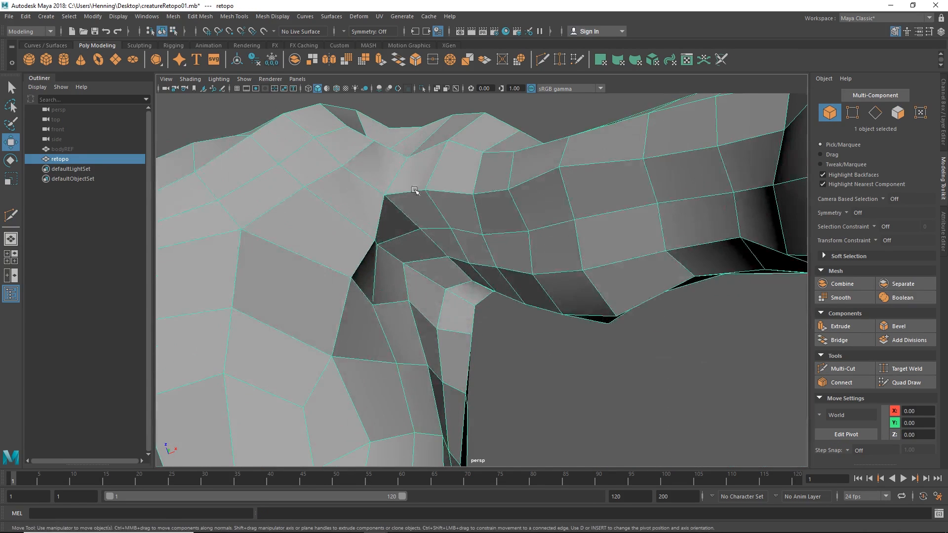
{"action": "right_click_drag", "start_coordinate": [417, 192], "coordinate": [419, 245]}
{"action": "left_click", "coordinate": [417, 170]}
{"action": "double_click", "coordinate": [419, 206], "text": "shift"}
{"action": "left_click_drag", "start_coordinate": [432, 198], "coordinate": [465, 315], "text": "alt"}
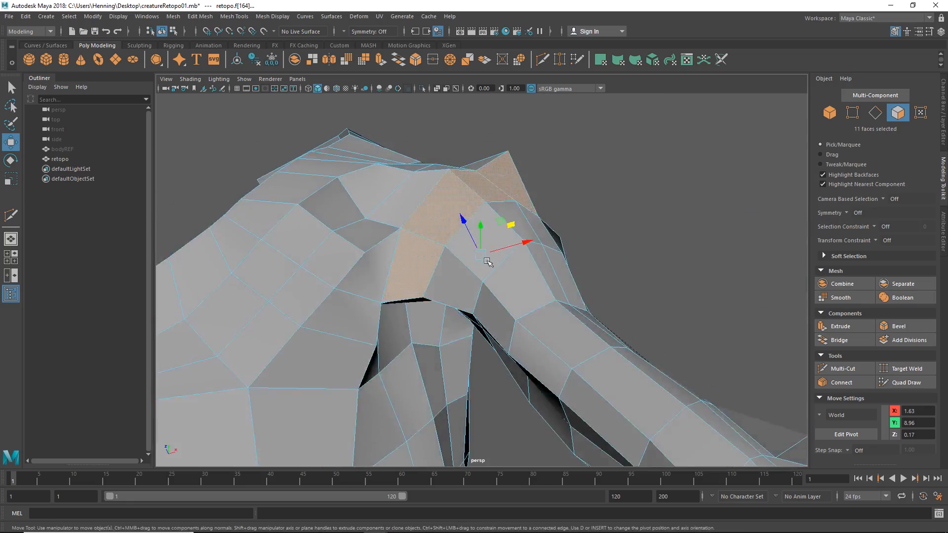
{"action": "left_click_drag", "start_coordinate": [486, 263], "coordinate": [424, 283], "text": "alt"}
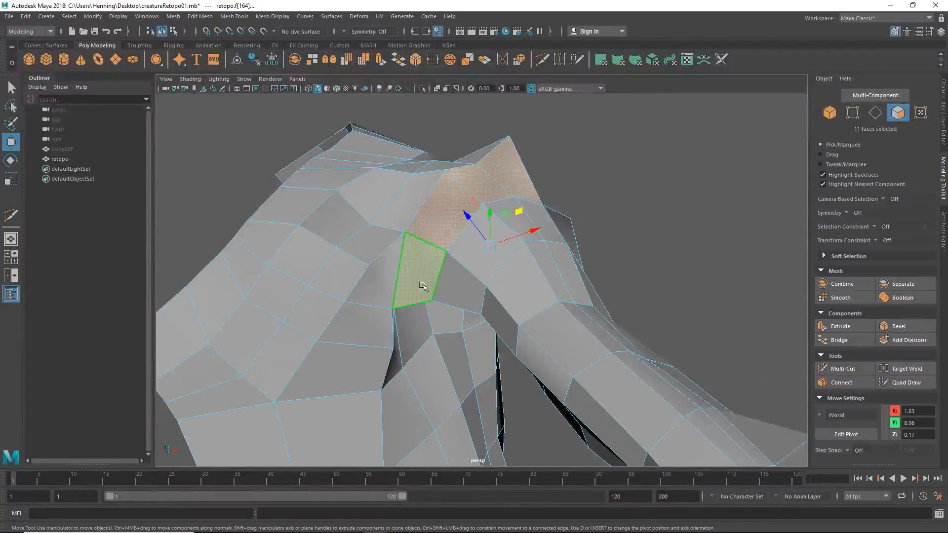
{"action": "right_click_drag", "start_coordinate": [423, 284], "coordinate": [442, 261]}
{"action": "mouse_move", "coordinate": [404, 280]}
{"action": "left_mouse_down", "text": "alt"}
{"action": "mouse_move", "coordinate": [392, 289]}
{"action": "mouse_move", "coordinate": [437, 253]}
{"action": "mouse_move", "coordinate": [415, 237]}
{"action": "mouse_move", "coordinate": [428, 206]}
{"action": "mouse_move", "coordinate": [409, 274]}
{"action": "left_mouse_up", "text": "alt"}
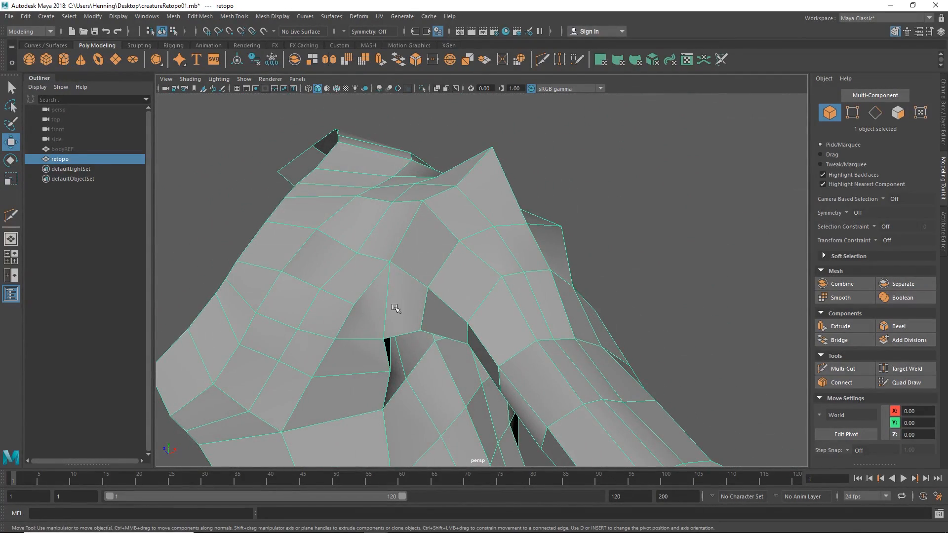
- Delete the edge loop on the chest that runs toward the armpit
{"action": "right_click_drag", "start_coordinate": [340, 317], "coordinate": [340, 290]}
{"action": "double_click", "coordinate": [340, 294]}
{"action": "key", "text": "ctrl+Delete"}
{"action": "left_click_drag", "start_coordinate": [340, 315], "coordinate": [418, 298], "text": "alt"}
{"action": "key", "text": "F8"}
- Cut a new edge into the shoulder faces above the armpit with the Multi-Cut tool
{"action": "left_click_drag", "start_coordinate": [455, 238], "coordinate": [431, 335], "text": "alt"}
{"action": "key", "text": "F9"}
{"action": "left_click", "coordinate": [440, 302]}
{"action": "key", "text": "F8"}
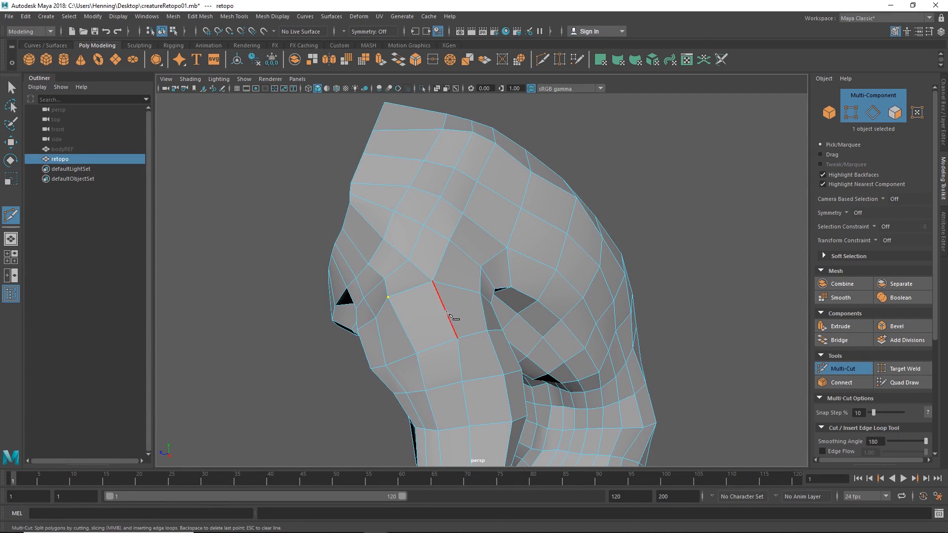
{"action": "left_click", "coordinate": [444, 307]}
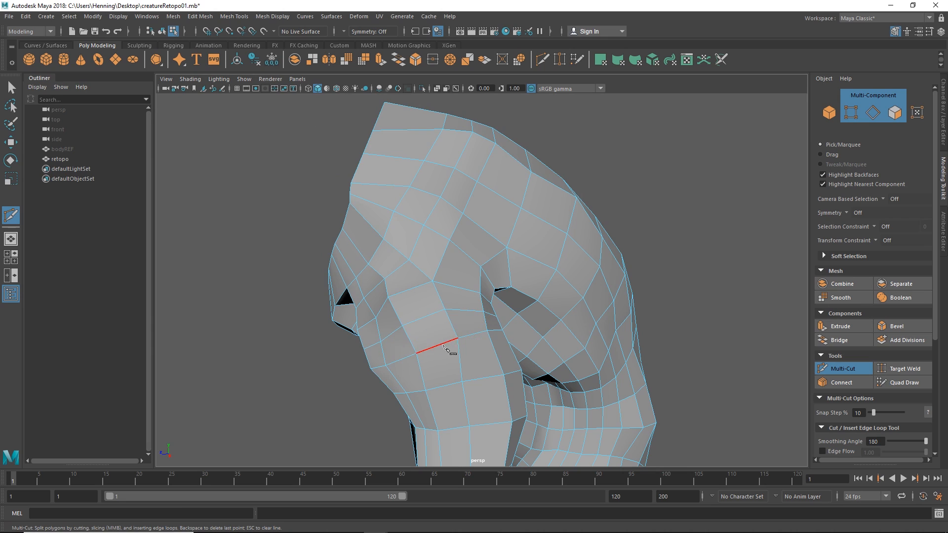
{"action": "left_click_drag", "start_coordinate": [448, 349], "coordinate": [733, 329], "text": "alt"}
- Extrude the face at the shoulder spike, scale it inward and position it to follow the spike's shape
{"action": "key", "text": "w"}
{"action": "left_click", "coordinate": [434, 294]}
{"action": "key", "text": "ctrl+e"}
{"action": "key", "text": "r"}
{"action": "key", "text": "w"}
{"action": "key", "text": "F8"}
{"action": "left_click_drag", "start_coordinate": [683, 359], "coordinate": [428, 330], "text": "alt"}
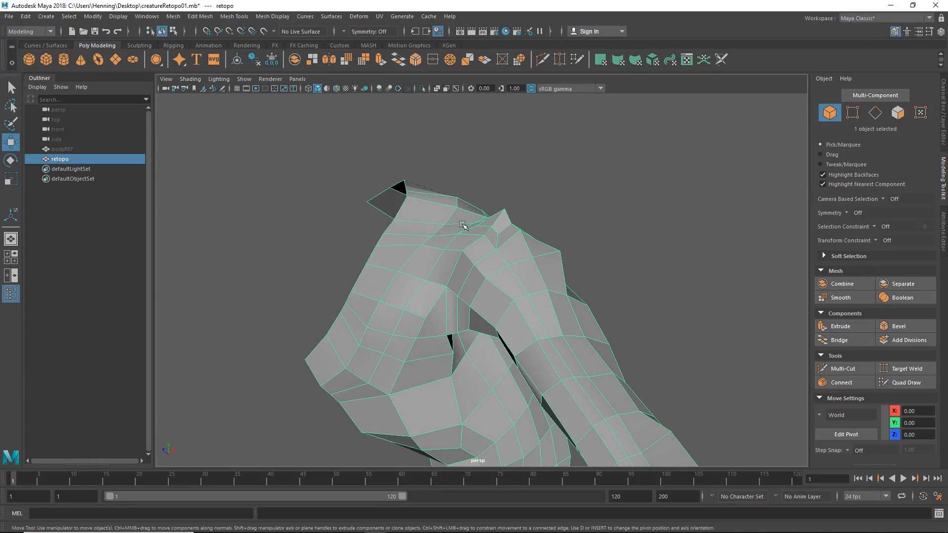
- Show the bodyREF sculpt, make it the live surface and activate Quad Draw on the retopo mesh
{"action": "left_click_drag", "start_coordinate": [462, 225], "coordinate": [610, 279], "text": "alt"}
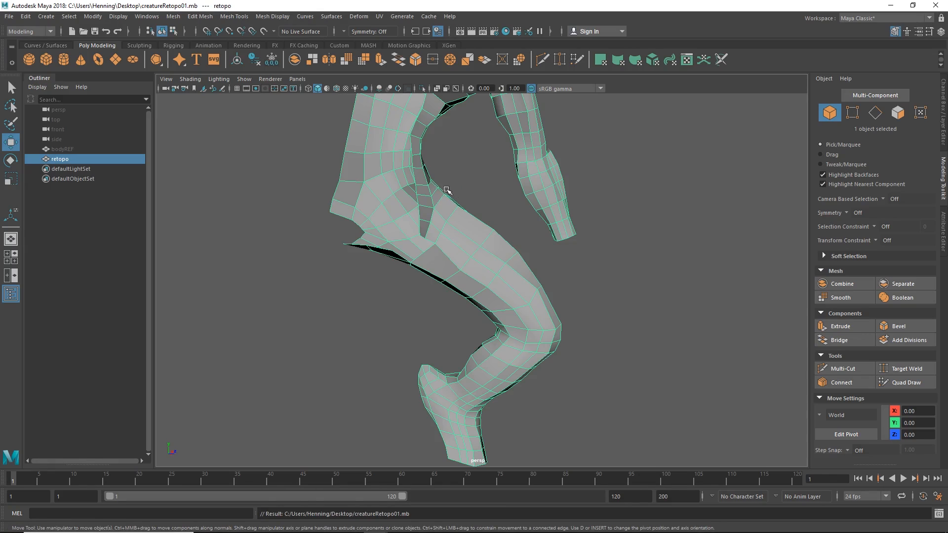
{"action": "left_click_drag", "start_coordinate": [447, 190], "coordinate": [377, 243], "text": "alt"}
{"action": "left_click", "coordinate": [85, 151]}
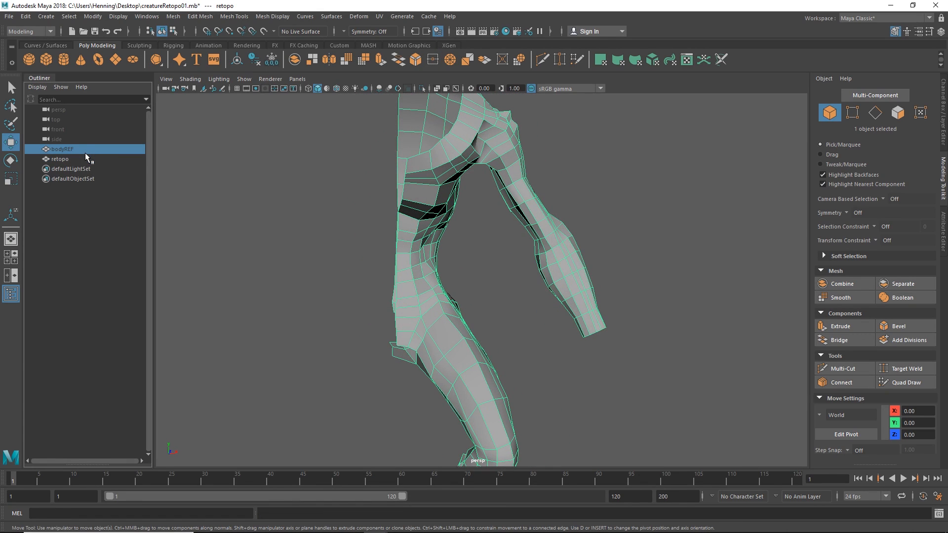
{"action": "key", "text": "h"}
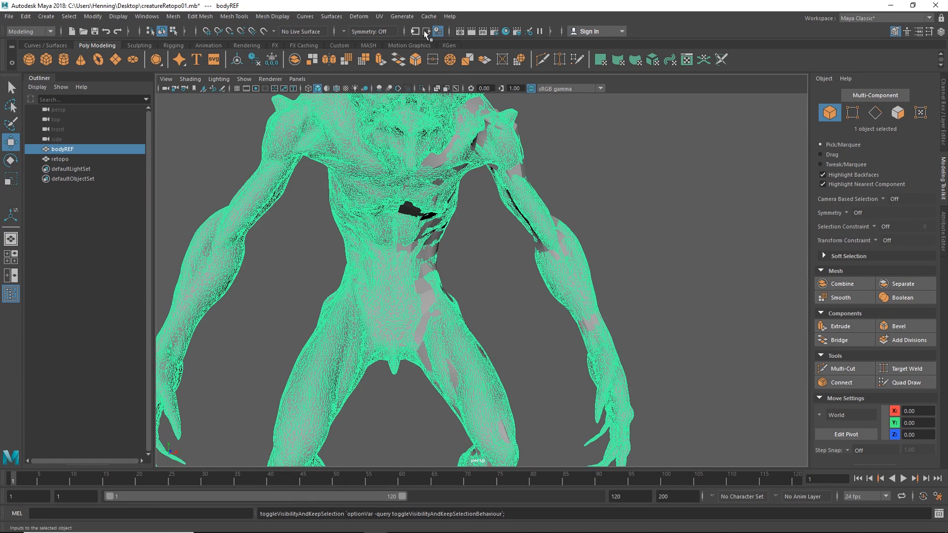
{"action": "left_click", "coordinate": [264, 31]}
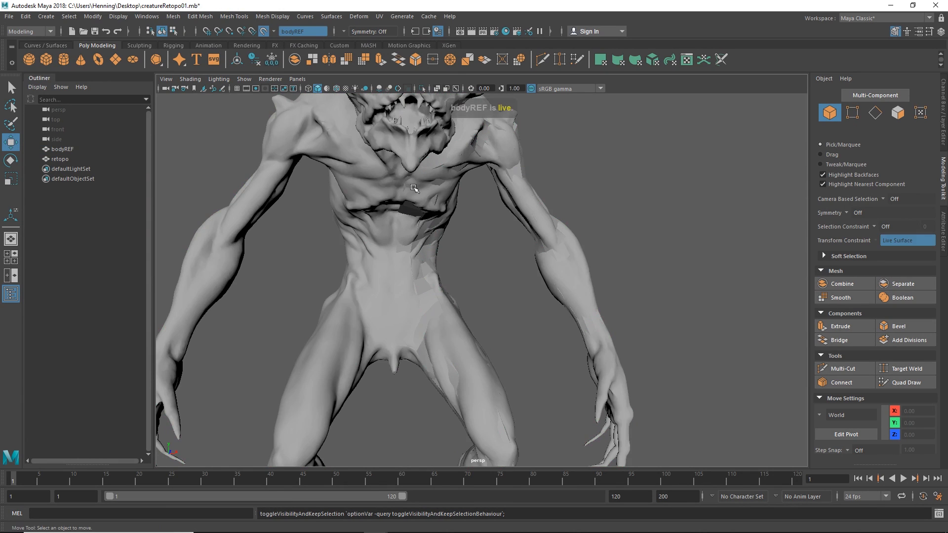
{"action": "left_click", "coordinate": [430, 241]}
{"action": "left_click", "coordinate": [892, 385]}
- Relax the retopo quads on the arm, elbow and shoulder against the live sculpt
{"action": "mouse_move", "coordinate": [568, 313]}
{"action": "left_mouse_down", "text": "alt"}
{"action": "mouse_move", "coordinate": [400, 286]}
{"action": "mouse_move", "coordinate": [401, 298]}
{"action": "left_mouse_up", "text": "alt"}
{"action": "middle_click_drag", "start_coordinate": [402, 298], "coordinate": [401, 378], "text": "alt"}
{"action": "right_click_drag", "start_coordinate": [401, 378], "coordinate": [510, 294], "text": "alt"}
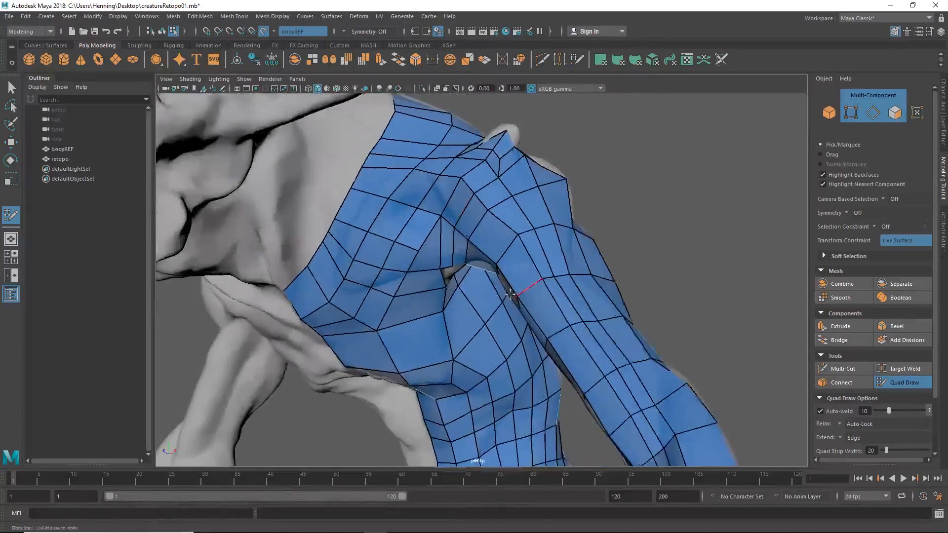
{"action": "mouse_move", "coordinate": [510, 295]}
{"action": "left_mouse_down", "text": "alt"}
{"action": "mouse_move", "coordinate": [421, 258]}
{"action": "mouse_move", "coordinate": [434, 292]}
{"action": "mouse_move", "coordinate": [376, 237]}
{"action": "mouse_move", "coordinate": [497, 284]}
{"action": "mouse_move", "coordinate": [478, 282]}
{"action": "left_mouse_up", "text": "alt"}
{"action": "right_click_drag", "start_coordinate": [477, 282], "coordinate": [517, 280], "text": "alt"}
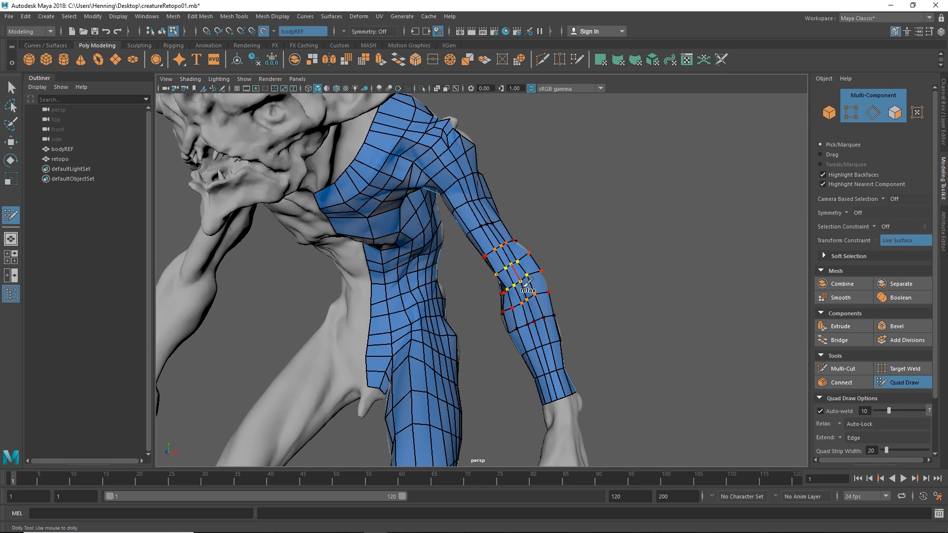
{"action": "mouse_move", "coordinate": [504, 214]}
{"action": "left_mouse_down", "text": "alt"}
{"action": "mouse_move", "coordinate": [401, 270]}
{"action": "mouse_move", "coordinate": [409, 251]}
{"action": "left_mouse_up", "text": "alt"}
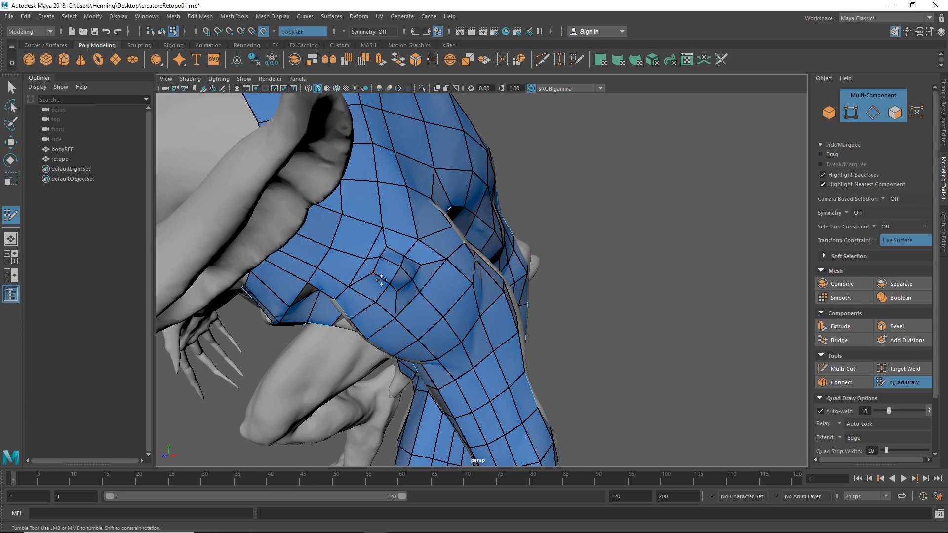
{"action": "left_click_drag", "start_coordinate": [380, 280], "coordinate": [394, 301], "text": "alt"}
{"action": "right_click_drag", "start_coordinate": [394, 300], "coordinate": [434, 276], "text": "alt"}
{"action": "left_click_drag", "start_coordinate": [434, 277], "coordinate": [355, 331], "text": "alt"}
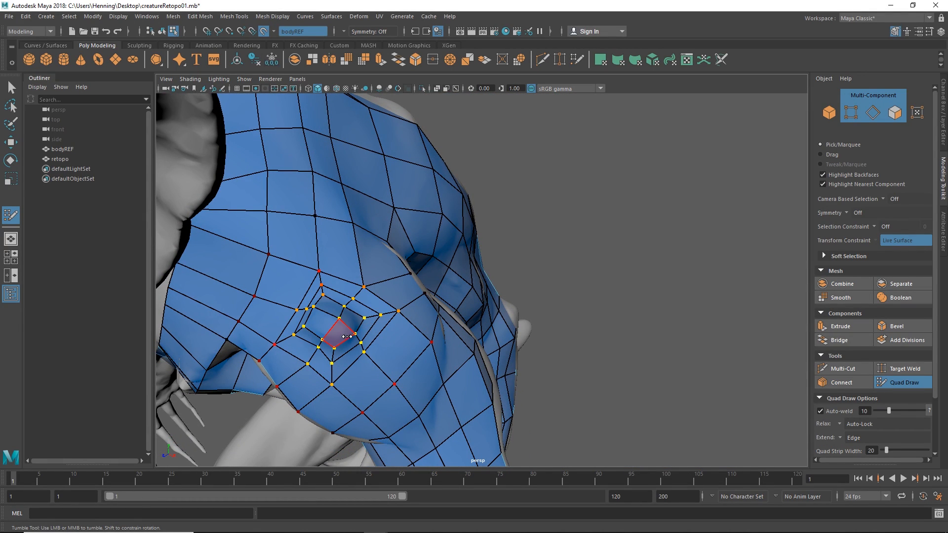
{"action": "mouse_move", "coordinate": [349, 305]}
{"action": "left_mouse_down", "text": "alt"}
{"action": "mouse_move", "coordinate": [305, 289]}
{"action": "mouse_move", "coordinate": [436, 204]}
{"action": "left_mouse_up", "text": "alt"}
- Relax the quads along the side of the back to even out their spacing
{"action": "left_click_drag", "start_coordinate": [544, 272], "coordinate": [518, 286], "text": "alt"}
{"action": "right_click_drag", "start_coordinate": [617, 316], "coordinate": [566, 349], "text": "alt"}
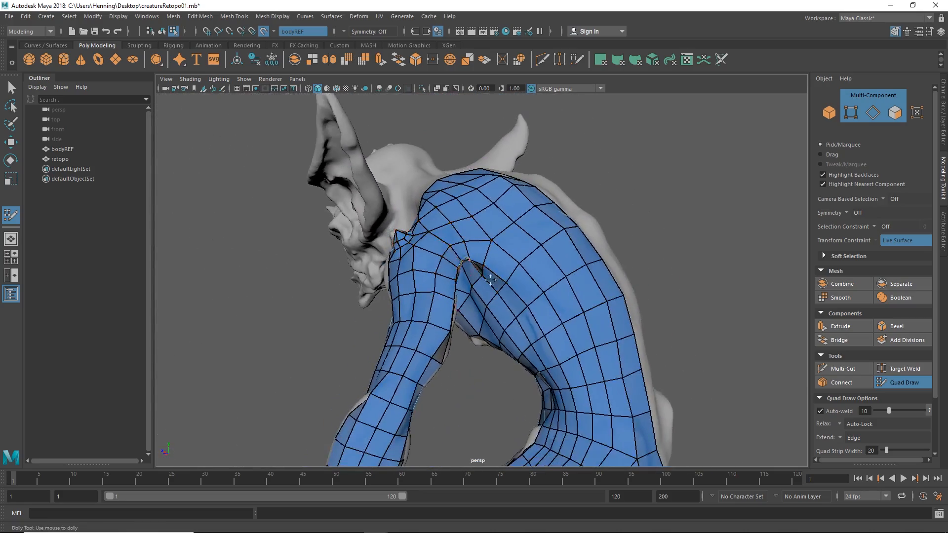
{"action": "middle_click_drag", "start_coordinate": [566, 348], "coordinate": [531, 283], "text": "alt"}
{"action": "mouse_move", "coordinate": [573, 363]}
{"action": "left_mouse_down", "text": "shift"}
{"action": "mouse_move", "coordinate": [536, 209]}
{"action": "mouse_move", "coordinate": [563, 290]}
{"action": "left_mouse_up", "text": "shift"}
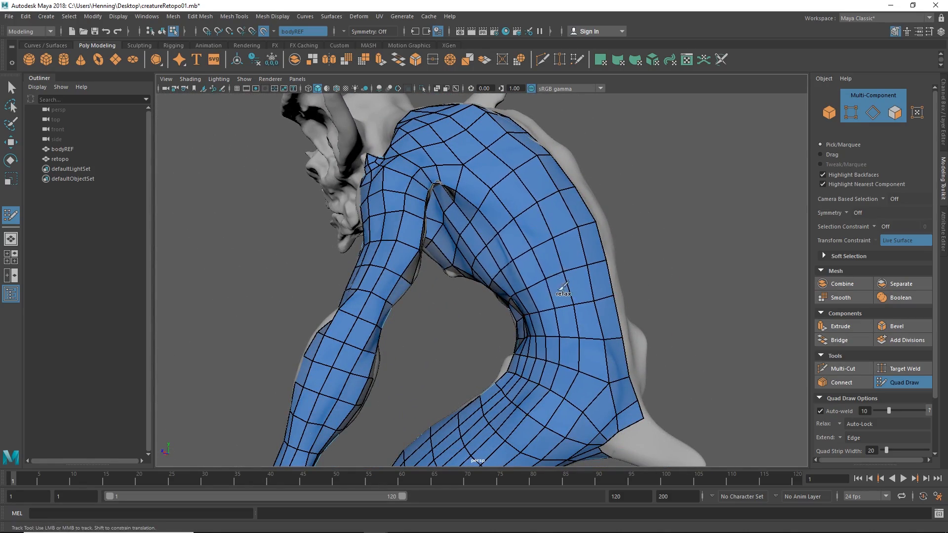
- Relax the quads on the hip, thigh and knee against the live sculpt
{"action": "middle_click_drag", "start_coordinate": [573, 373], "coordinate": [568, 278], "text": "alt"}
{"action": "mouse_move", "coordinate": [548, 280]}
{"action": "left_mouse_down", "text": "shift"}
{"action": "mouse_move", "coordinate": [545, 298]}
{"action": "mouse_move", "coordinate": [504, 332]}
{"action": "mouse_move", "coordinate": [539, 354]}
{"action": "mouse_move", "coordinate": [499, 364]}
{"action": "left_mouse_up", "text": "shift"}
{"action": "right_click_drag", "start_coordinate": [499, 364], "coordinate": [448, 245], "text": "alt"}
{"action": "left_click_drag", "start_coordinate": [449, 244], "coordinate": [469, 353], "text": "shift"}
{"action": "middle_click_drag", "start_coordinate": [469, 353], "coordinate": [493, 252], "text": "alt"}
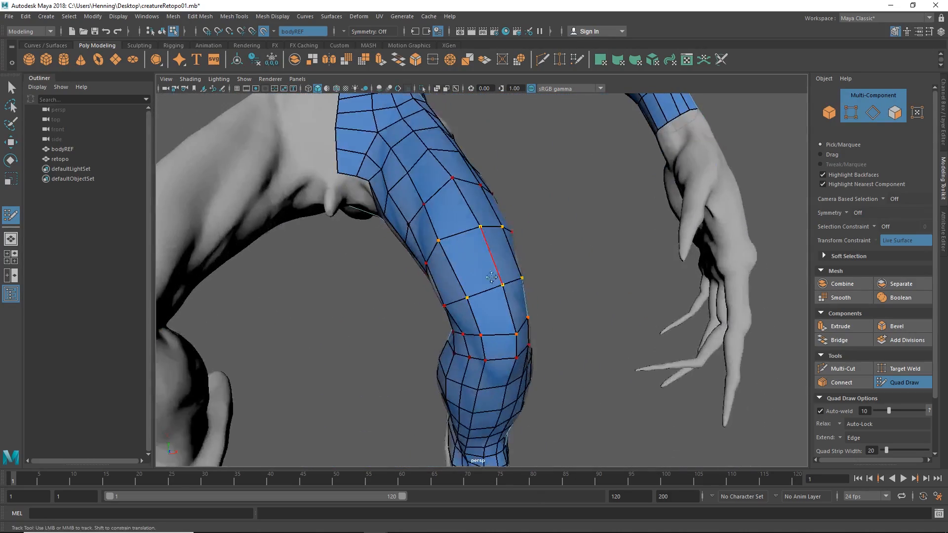
{"action": "mouse_move", "coordinate": [492, 252]}
{"action": "left_mouse_down", "text": "alt"}
{"action": "mouse_move", "coordinate": [524, 222]}
{"action": "mouse_move", "coordinate": [484, 267]}
{"action": "left_mouse_up", "text": "alt"}
{"action": "right_click_drag", "start_coordinate": [483, 267], "coordinate": [464, 281], "text": "alt"}
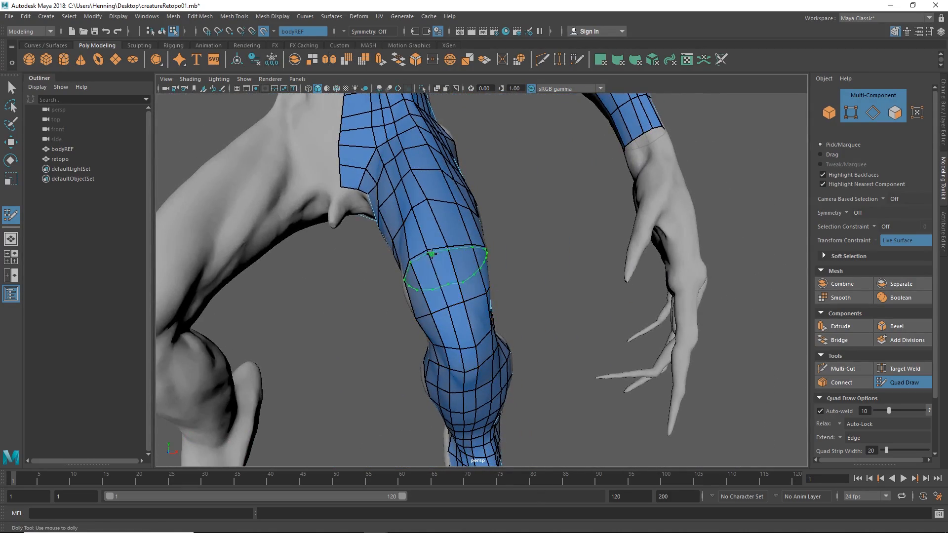
{"action": "right_click_drag", "start_coordinate": [432, 255], "coordinate": [423, 277], "text": "alt"}
{"action": "middle_click_drag", "start_coordinate": [423, 277], "coordinate": [421, 336], "text": "alt"}
{"action": "left_click_drag", "start_coordinate": [420, 336], "coordinate": [431, 261], "text": "alt"}
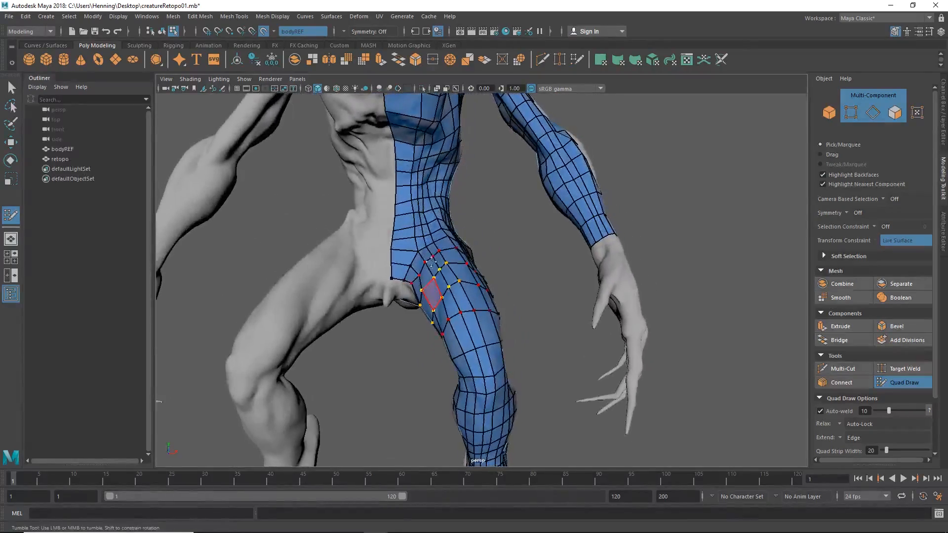
- Leave Quad Draw and isolate the retopo mesh
{"action": "middle_click_drag", "start_coordinate": [431, 262], "coordinate": [439, 436], "text": "alt"}
{"action": "left_click_drag", "start_coordinate": [455, 317], "coordinate": [417, 306], "text": "alt"}
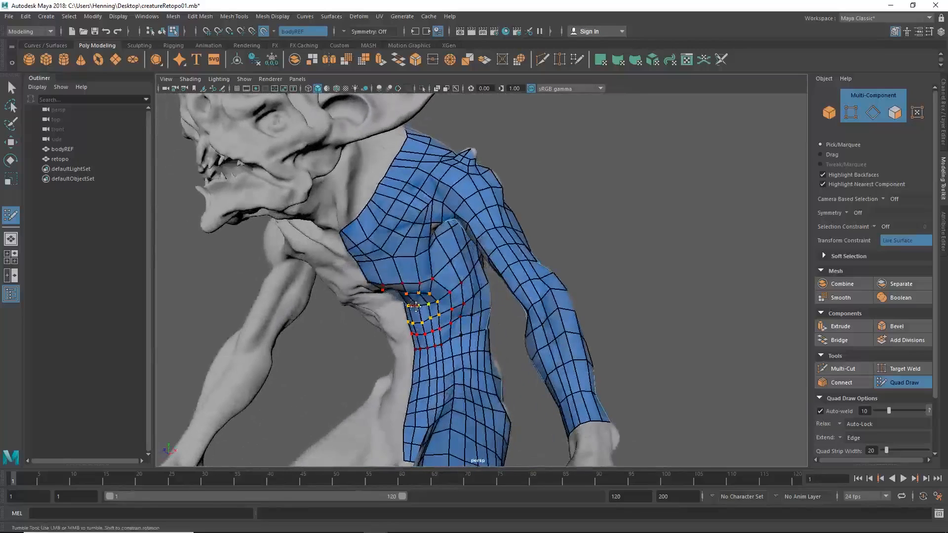
{"action": "key", "text": "q"}
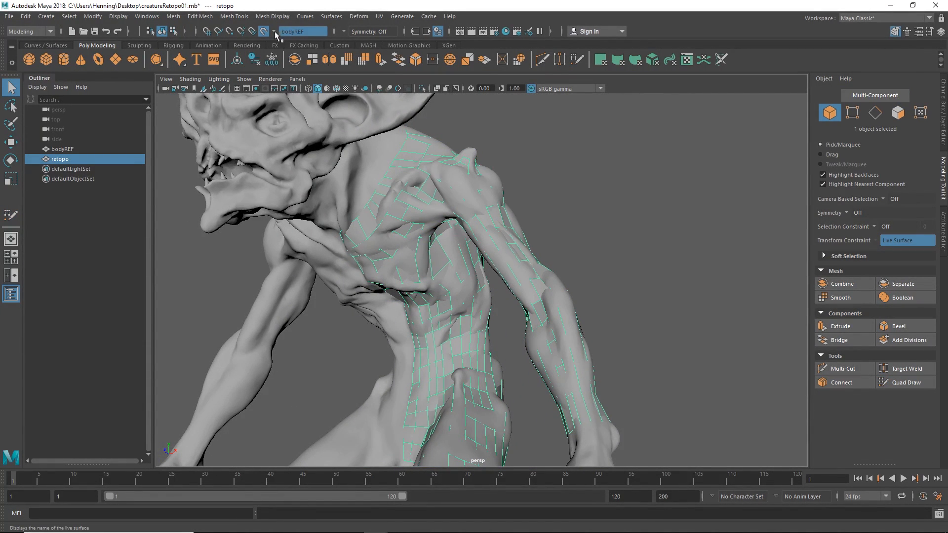
{"action": "key", "text": "ctrl+1"}
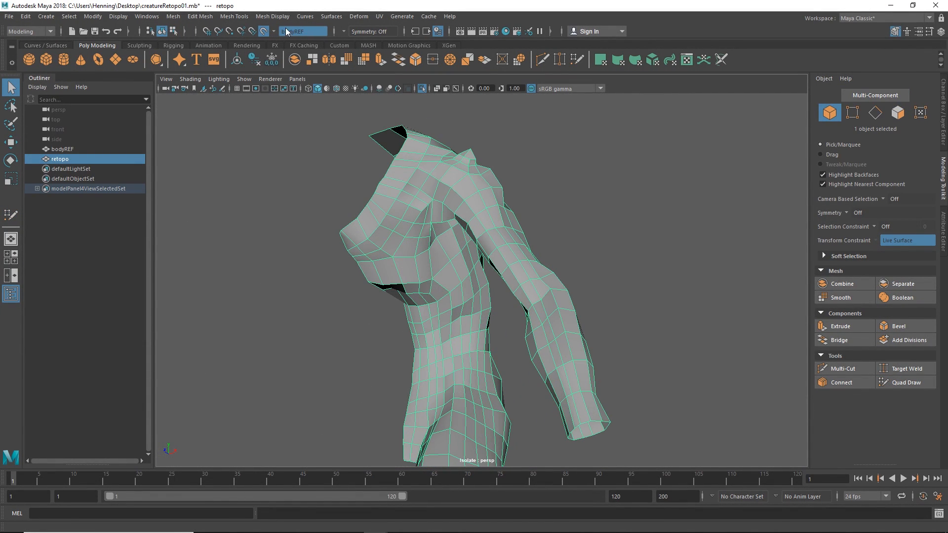
- Turn off the live surface and display the isolated retopo mesh in the front view with the grid shown
{"action": "left_click_drag", "start_coordinate": [409, 256], "coordinate": [454, 318], "text": "alt"}
{"action": "key", "text": "space"}
{"action": "key", "text": "f"}
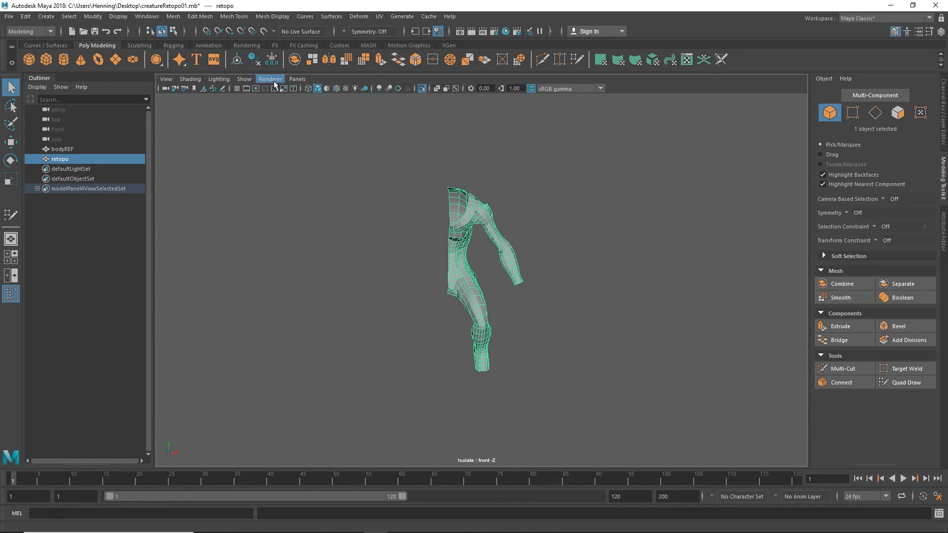
{"action": "left_click", "coordinate": [237, 88]}
{"action": "scroll", "coordinate": [444, 248], "scroll_direction": "up", "scroll_amount": 6}
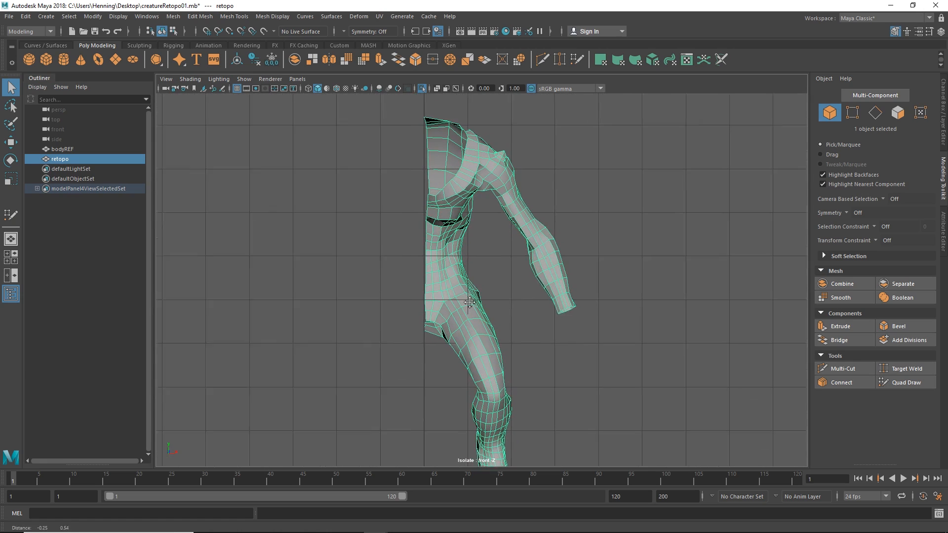
- Select the vertices along the body's centre border and deselect the stray ones beside it
{"action": "key", "text": "F9"}
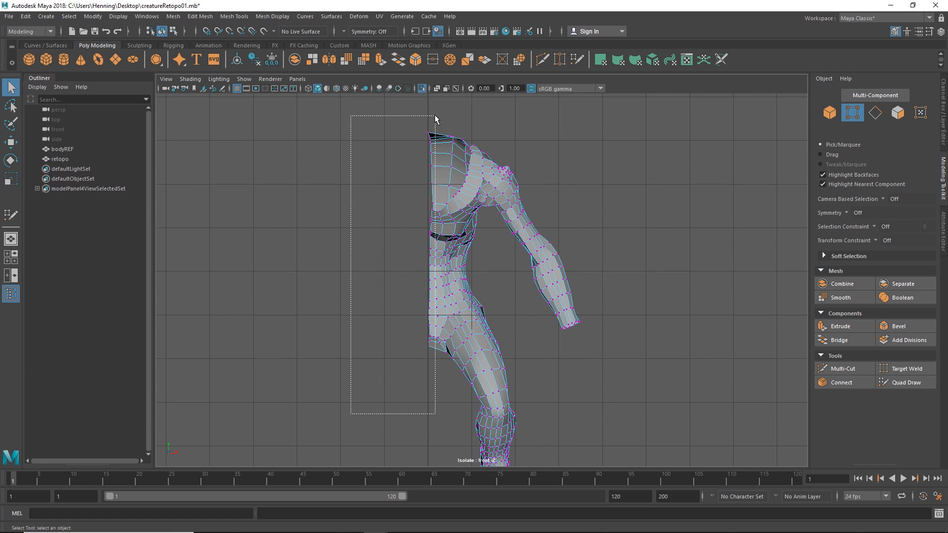
{"action": "left_click_drag", "start_coordinate": [435, 116], "coordinate": [436, 115]}
{"action": "key", "text": "space"}
{"action": "left_click_drag", "start_coordinate": [454, 259], "coordinate": [451, 224]}
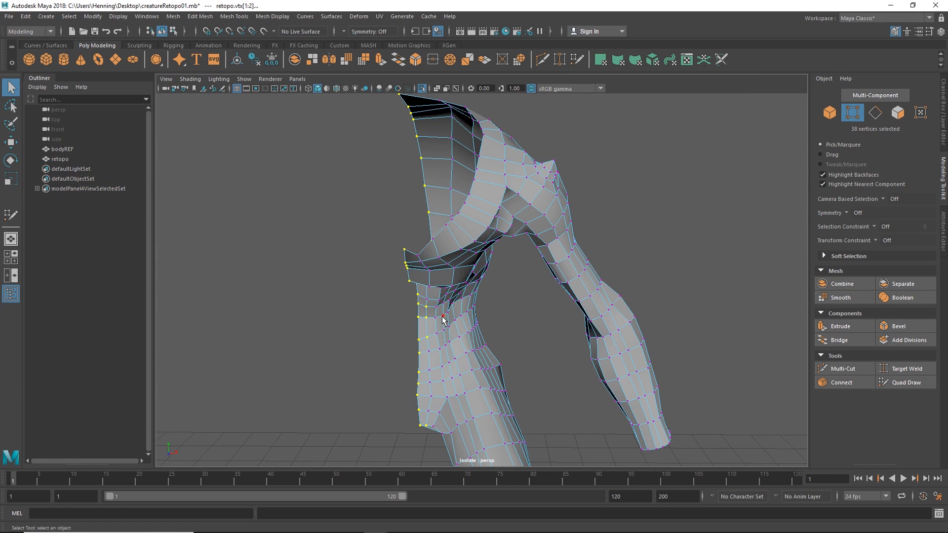
{"action": "left_click_drag", "start_coordinate": [444, 321], "coordinate": [483, 250], "text": "alt"}
{"action": "scroll", "coordinate": [479, 242], "scroll_direction": "up", "scroll_amount": 3}
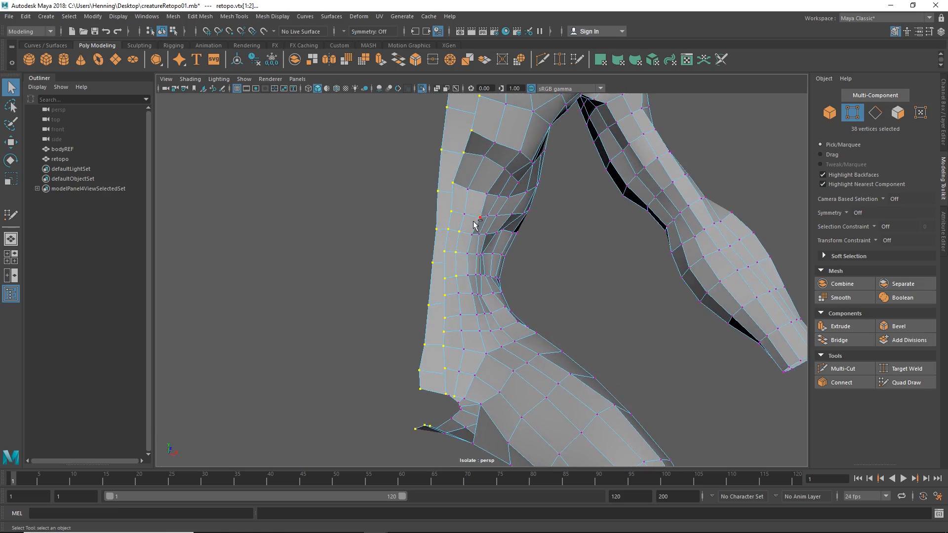
{"action": "left_click_drag", "start_coordinate": [458, 333], "coordinate": [461, 335], "text": "alt"}
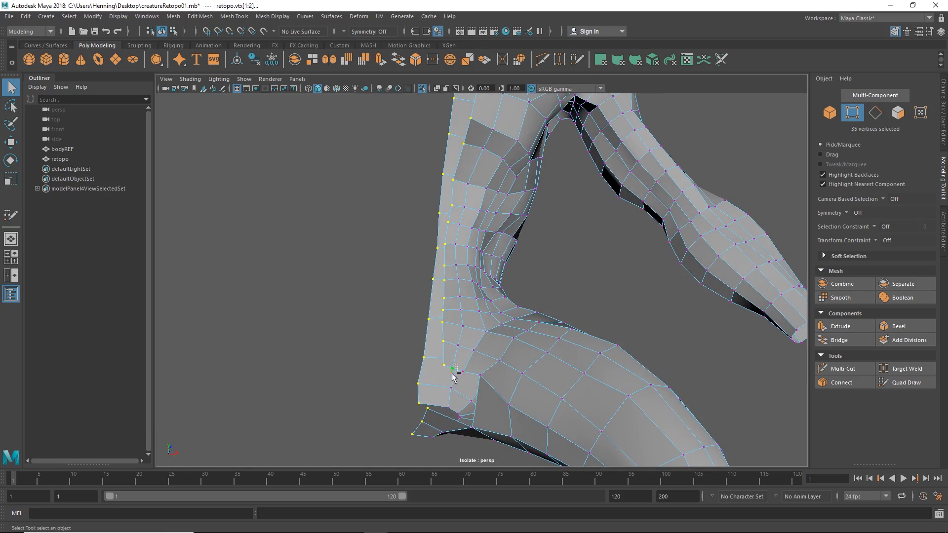
{"action": "left_click_drag", "start_coordinate": [454, 378], "coordinate": [504, 299], "text": "alt"}
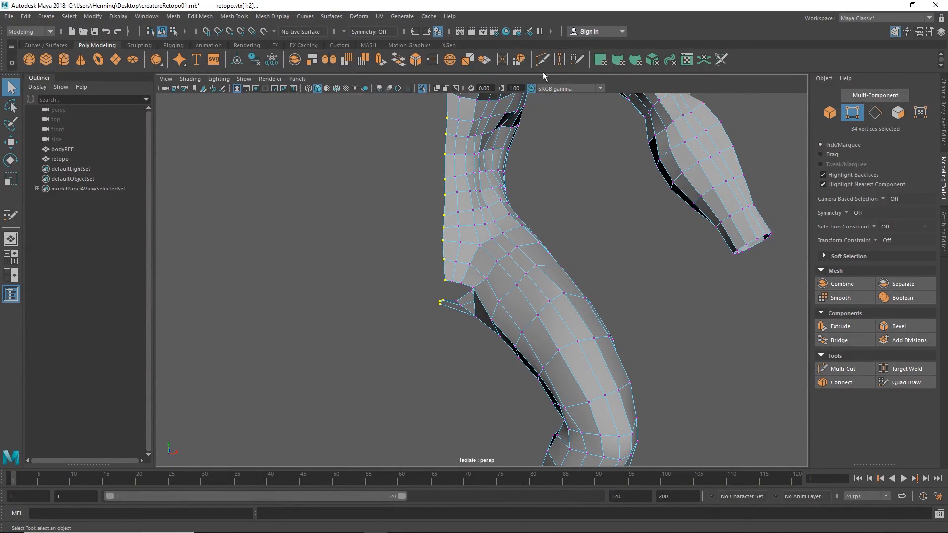
- Set the selected centre-border vertices to X 0 using absolute transform
{"action": "left_click", "coordinate": [551, 31]}
{"action": "left_click", "coordinate": [565, 31]}
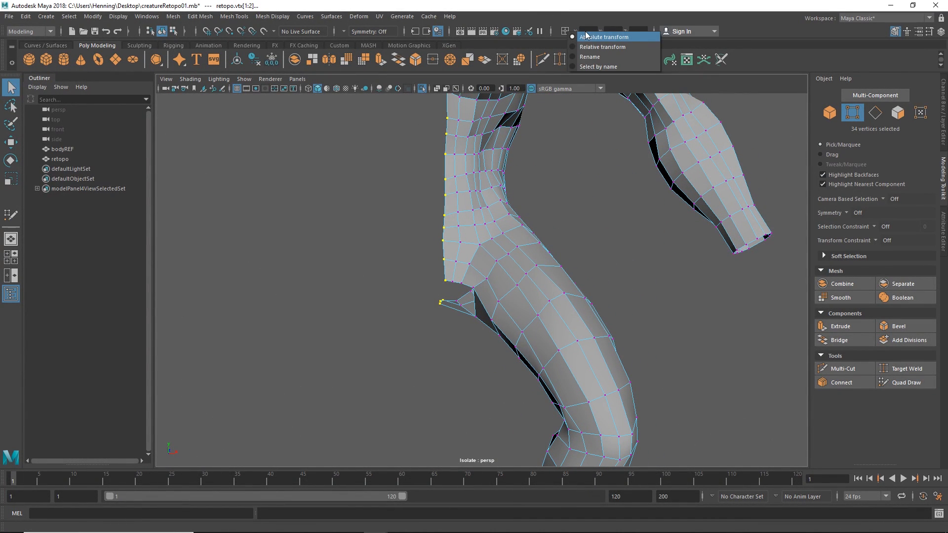
{"action": "left_click", "coordinate": [586, 37]}
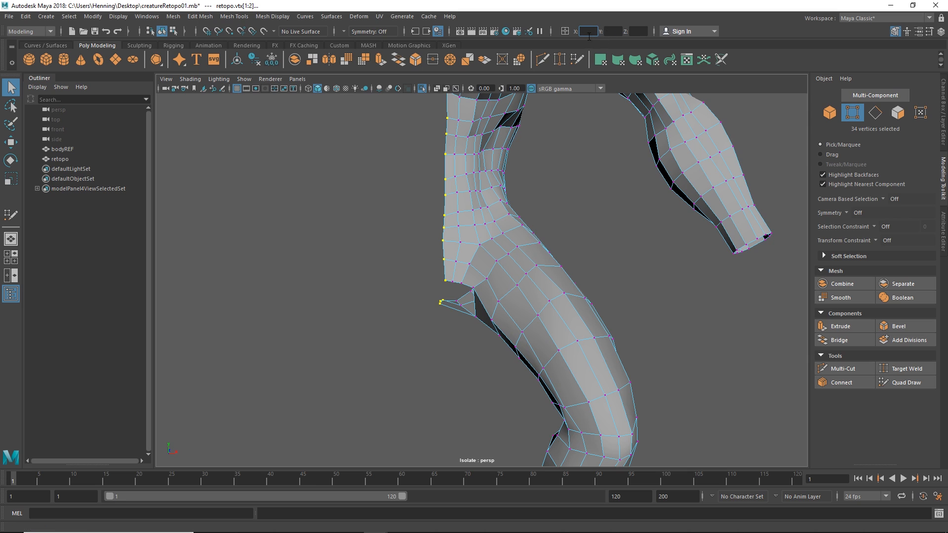
{"action": "type", "text": "0"}
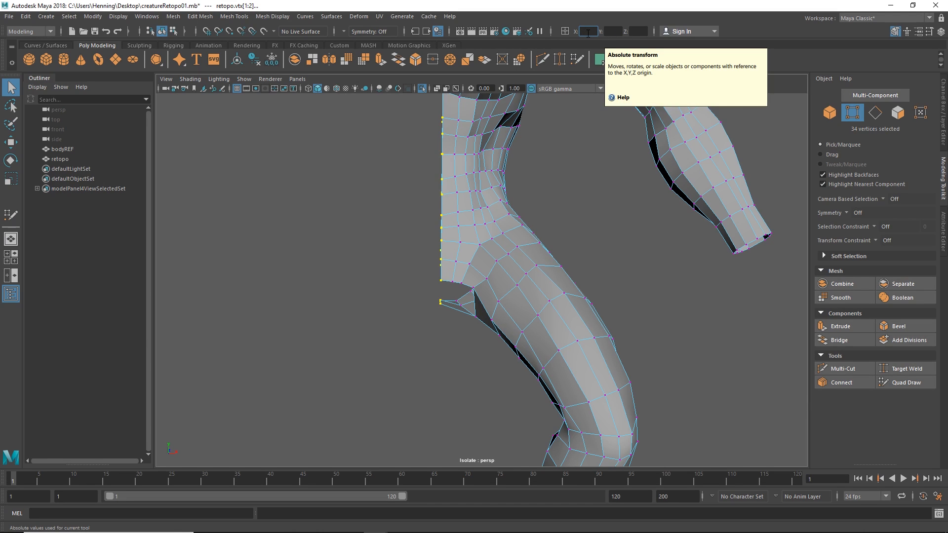
- Try flattening the centre-border vertices by scaling them along X in the front view
{"action": "left_click_drag", "start_coordinate": [447, 250], "coordinate": [433, 260], "text": "alt"}
{"action": "middle_click_drag", "start_coordinate": [439, 171], "coordinate": [448, 277], "text": "alt"}
{"action": "right_click_drag", "start_coordinate": [448, 277], "coordinate": [458, 233], "text": "alt"}
{"action": "key", "text": "space"}
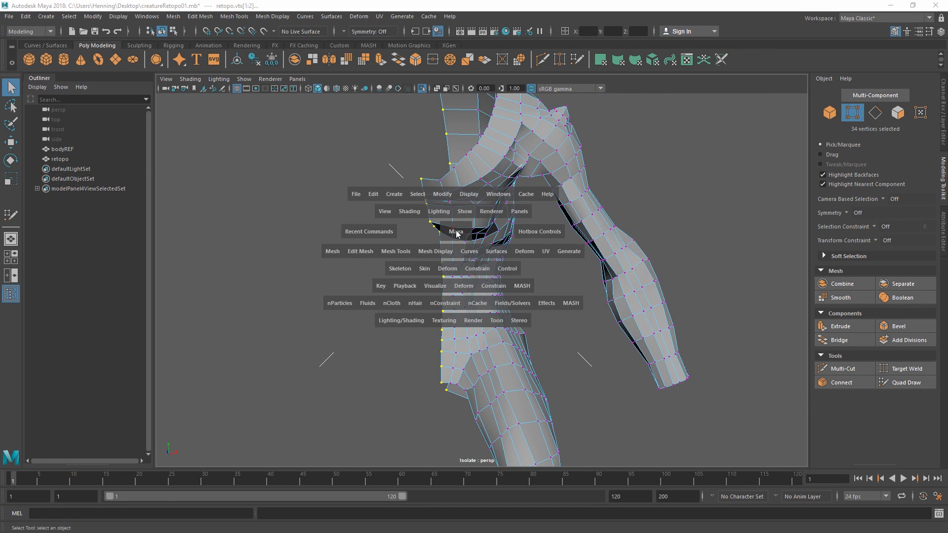
{"action": "left_click_drag", "start_coordinate": [456, 233], "coordinate": [454, 250]}
{"action": "right_click_drag", "start_coordinate": [441, 216], "coordinate": [425, 272], "text": "alt"}
{"action": "middle_click_drag", "start_coordinate": [424, 272], "coordinate": [429, 206], "text": "alt"}
{"action": "key", "text": "r"}
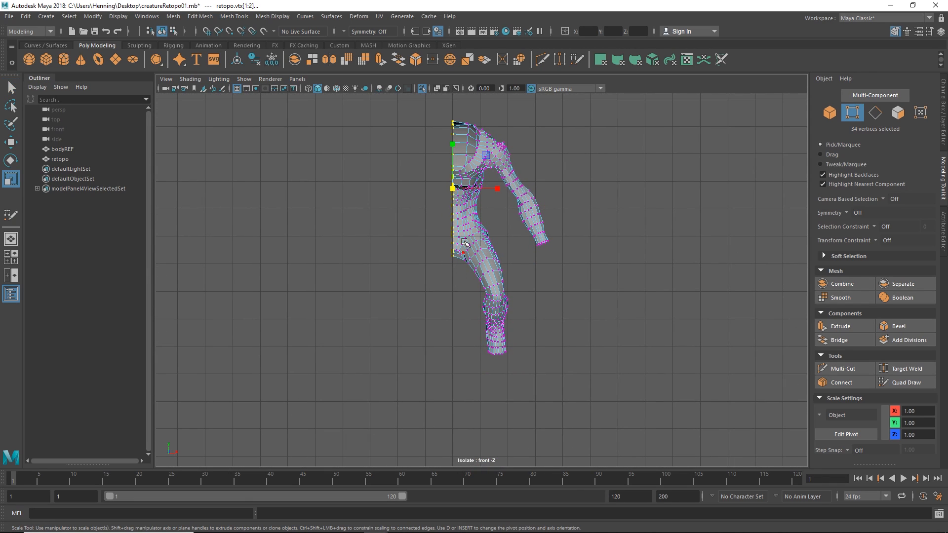
{"action": "middle_click_drag", "start_coordinate": [463, 241], "coordinate": [464, 267], "text": "alt"}
{"action": "right_click_drag", "start_coordinate": [464, 267], "coordinate": [510, 282], "text": "alt"}
{"action": "left_click_drag", "start_coordinate": [494, 242], "coordinate": [465, 241]}
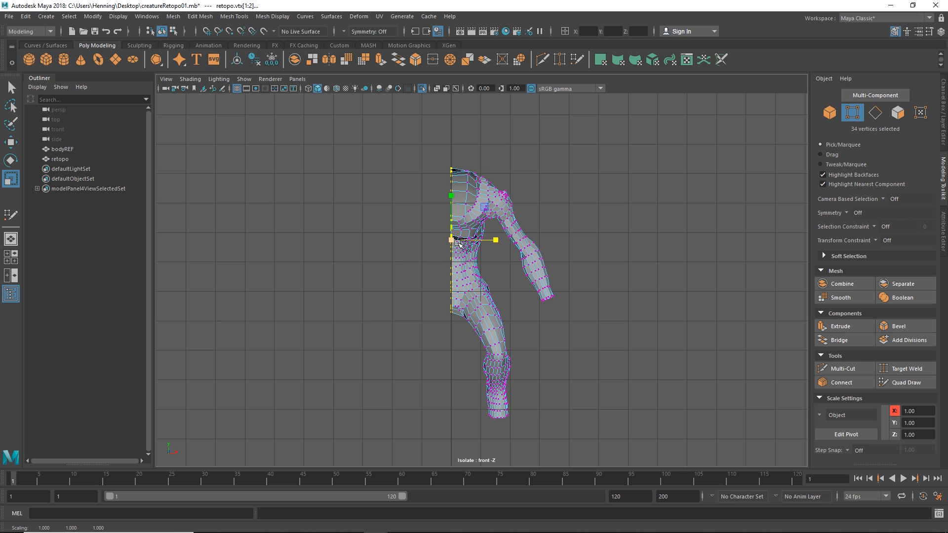
- Return to object mode in the perspective view and make bodyREF the live surface
{"action": "key", "text": "w"}
{"action": "right_click_drag", "start_coordinate": [476, 222], "coordinate": [491, 201]}
{"action": "key", "text": "space"}
{"action": "left_click_drag", "start_coordinate": [491, 204], "coordinate": [490, 174]}
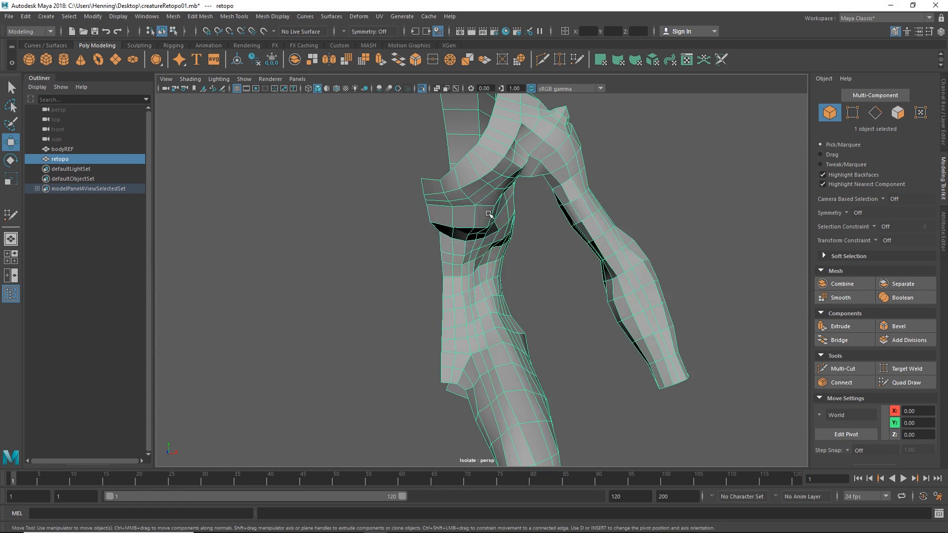
{"action": "left_click_drag", "start_coordinate": [503, 232], "coordinate": [375, 127], "text": "alt"}
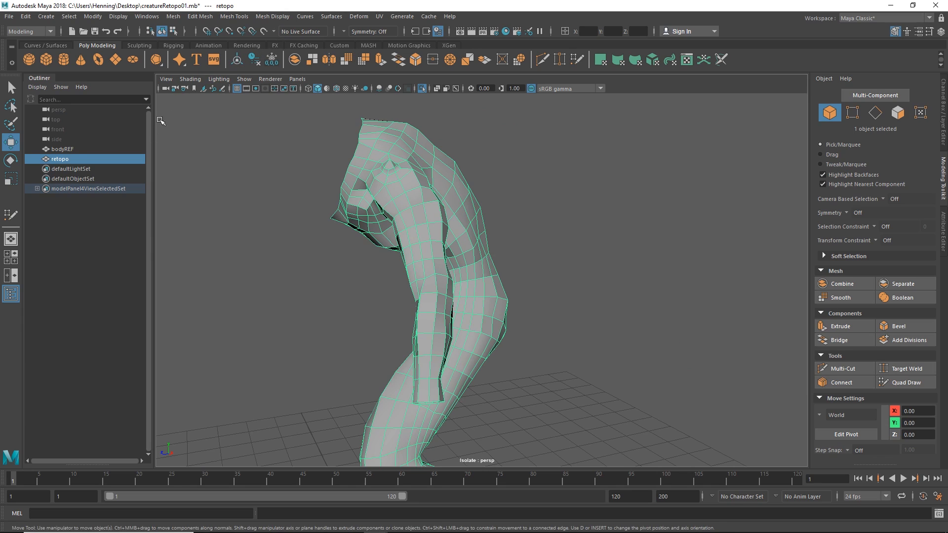
{"action": "left_click", "coordinate": [97, 151]}
{"action": "left_click", "coordinate": [265, 32]}
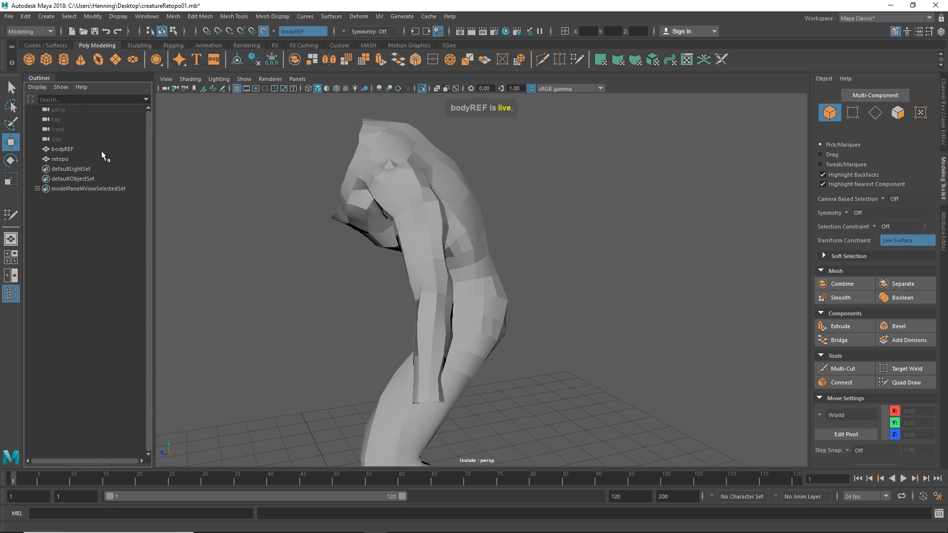
- Select the retopo mesh, leave the isolated view and activate Quad Draw
{"action": "left_click", "coordinate": [104, 158]}
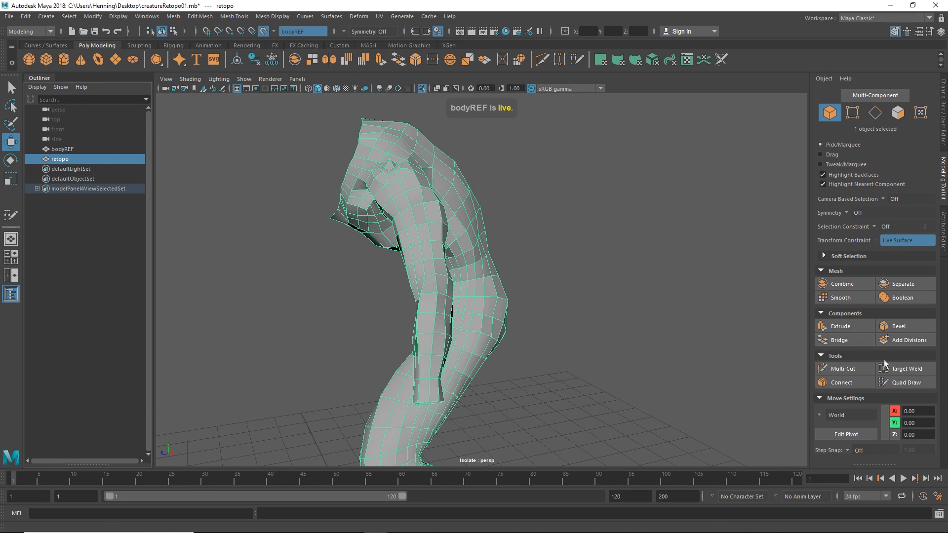
{"action": "key", "text": "ctrl+1"}
{"action": "left_click", "coordinate": [881, 384]}
- Hide the bodyREF sculpt so only the retopo mesh remains on display
{"action": "mouse_move", "coordinate": [512, 248]}
{"action": "left_mouse_down", "text": "alt"}
{"action": "mouse_move", "coordinate": [437, 278]}
{"action": "mouse_move", "coordinate": [475, 306]}
{"action": "left_mouse_up", "text": "alt"}
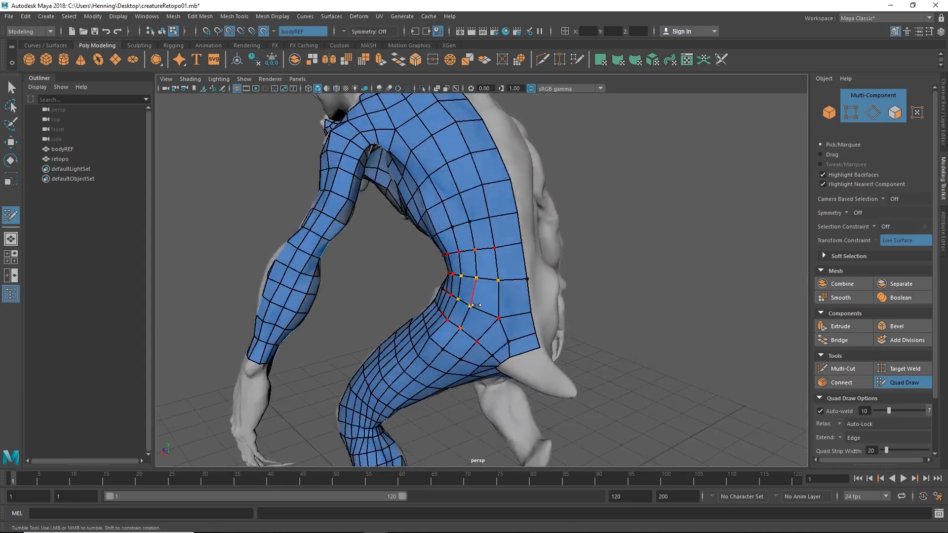
{"action": "left_click_drag", "start_coordinate": [401, 365], "coordinate": [508, 355], "text": "alt"}
{"action": "middle_click_drag", "start_coordinate": [508, 354], "coordinate": [515, 286], "text": "alt"}
{"action": "left_click_drag", "start_coordinate": [467, 285], "coordinate": [568, 286], "text": "alt"}
{"action": "left_click", "coordinate": [83, 150]}
{"action": "key", "text": "h"}
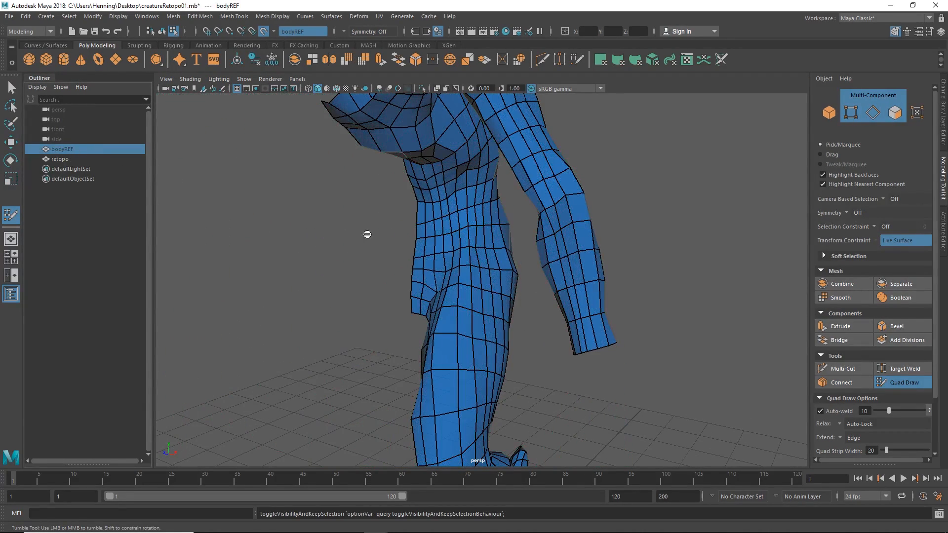
- Insert an edge loop around the leg at the knee with Quad Draw
{"action": "left_click_drag", "start_coordinate": [471, 291], "coordinate": [496, 294], "text": "alt"}
{"action": "middle_click_drag", "start_coordinate": [497, 294], "coordinate": [523, 295], "text": "alt"}
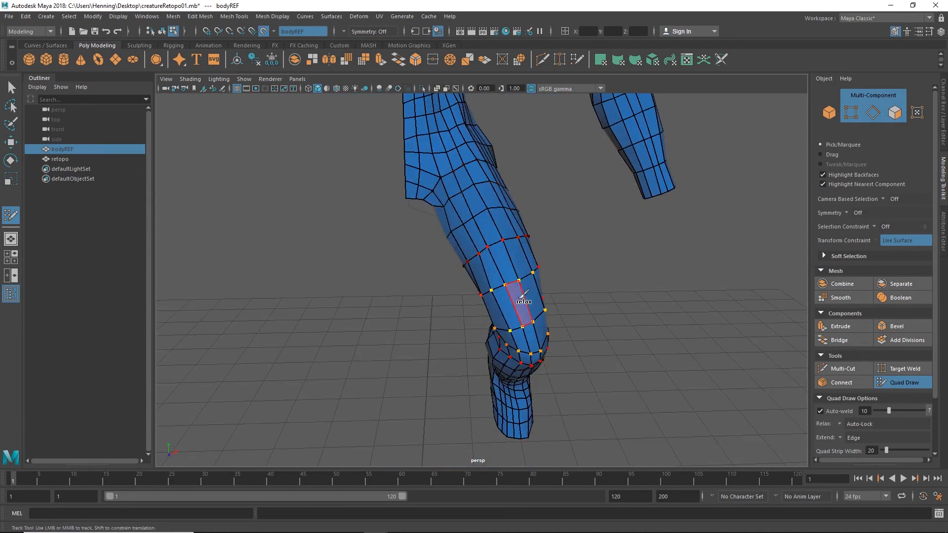
{"action": "left_click_drag", "start_coordinate": [533, 333], "coordinate": [419, 301], "text": "alt"}
{"action": "middle_click_drag", "start_coordinate": [419, 302], "coordinate": [477, 278], "text": "alt"}
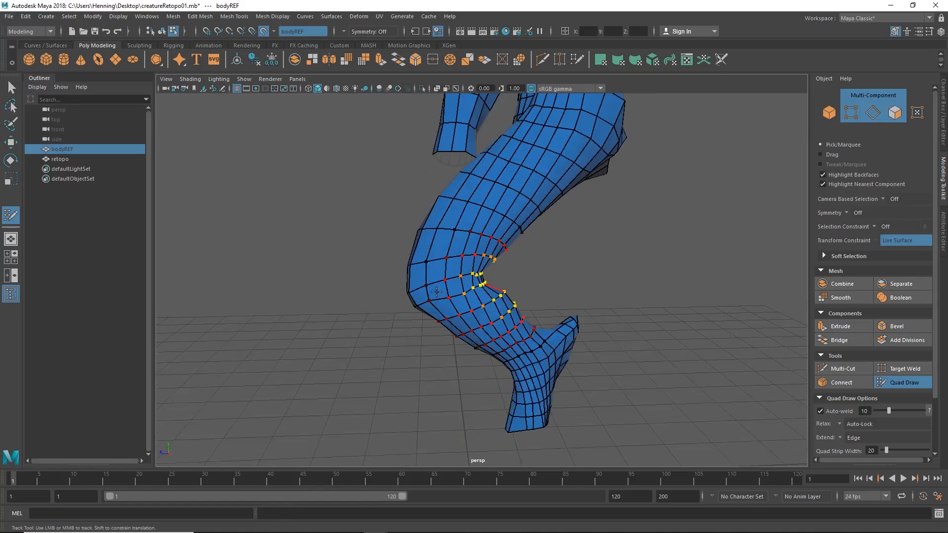
{"action": "right_click_drag", "start_coordinate": [477, 278], "coordinate": [476, 315], "text": "alt"}
{"action": "left_click_drag", "start_coordinate": [475, 315], "coordinate": [442, 302], "text": "alt"}
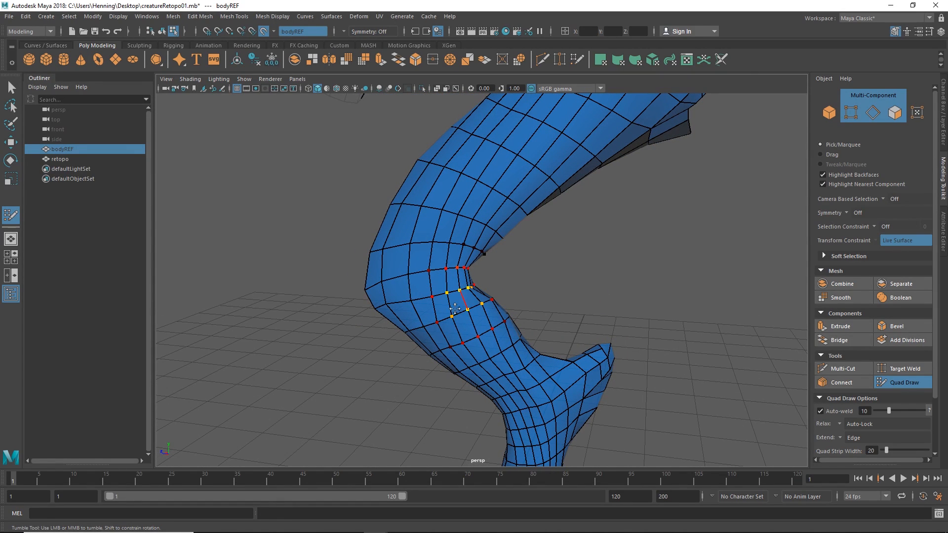
{"action": "left_click_drag", "start_coordinate": [482, 316], "coordinate": [348, 316], "text": "alt"}
{"action": "middle_click_drag", "start_coordinate": [348, 316], "coordinate": [478, 262], "text": "alt"}
{"action": "right_click_drag", "start_coordinate": [478, 262], "coordinate": [476, 284], "text": "alt"}
{"action": "mouse_move", "coordinate": [448, 345]}
{"action": "left_mouse_down", "text": "alt"}
{"action": "mouse_move", "coordinate": [470, 288]}
{"action": "mouse_move", "coordinate": [523, 322]}
{"action": "mouse_move", "coordinate": [488, 328]}
{"action": "mouse_move", "coordinate": [499, 324]}
{"action": "left_mouse_up", "text": "alt"}
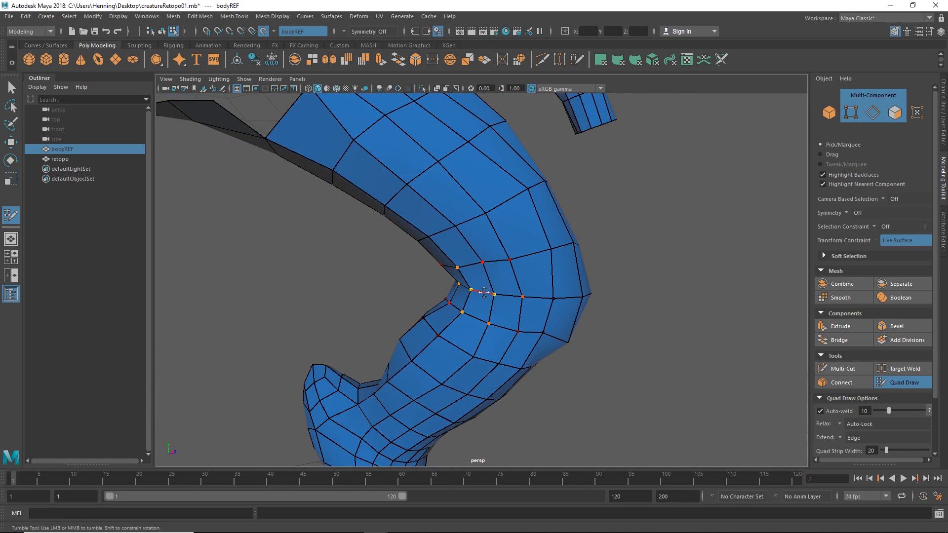
{"action": "left_click_drag", "start_coordinate": [582, 306], "coordinate": [552, 324], "text": "alt"}
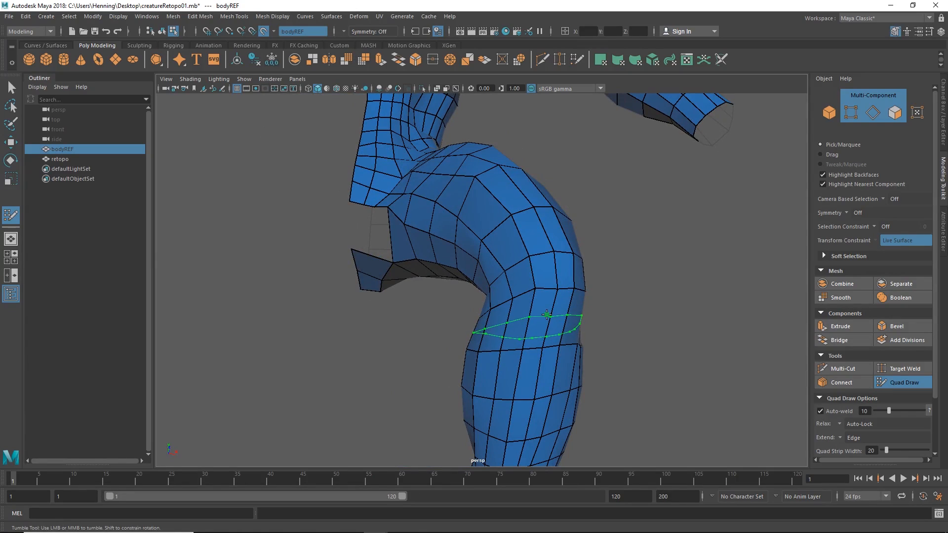
{"action": "left_click", "coordinate": [546, 315], "text": "ctrl"}
- Insert an edge loop through the knee bend, between the two loops just above the calf
{"action": "left_click_drag", "start_coordinate": [597, 302], "coordinate": [534, 323], "text": "alt"}
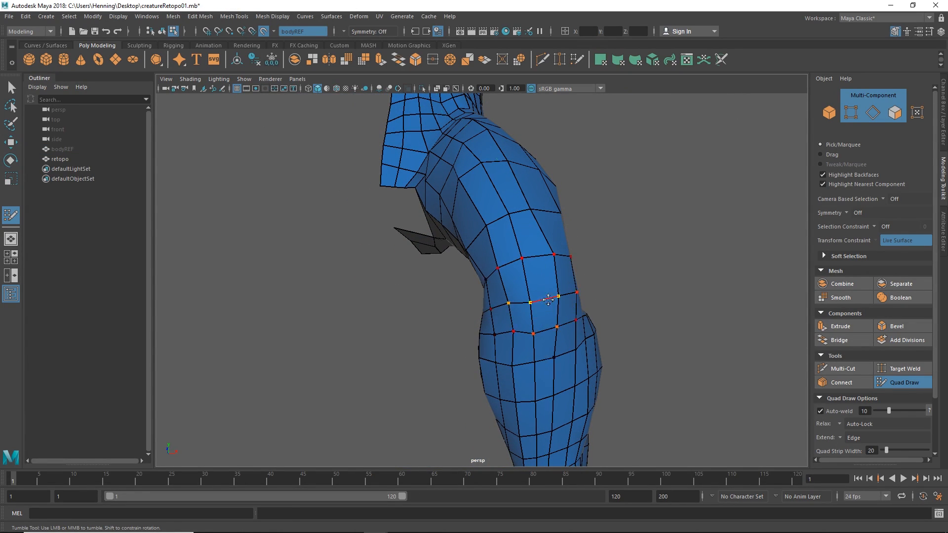
{"action": "left_click_drag", "start_coordinate": [546, 277], "coordinate": [473, 292], "text": "alt"}
{"action": "right_click_drag", "start_coordinate": [508, 299], "coordinate": [478, 303], "text": "alt"}
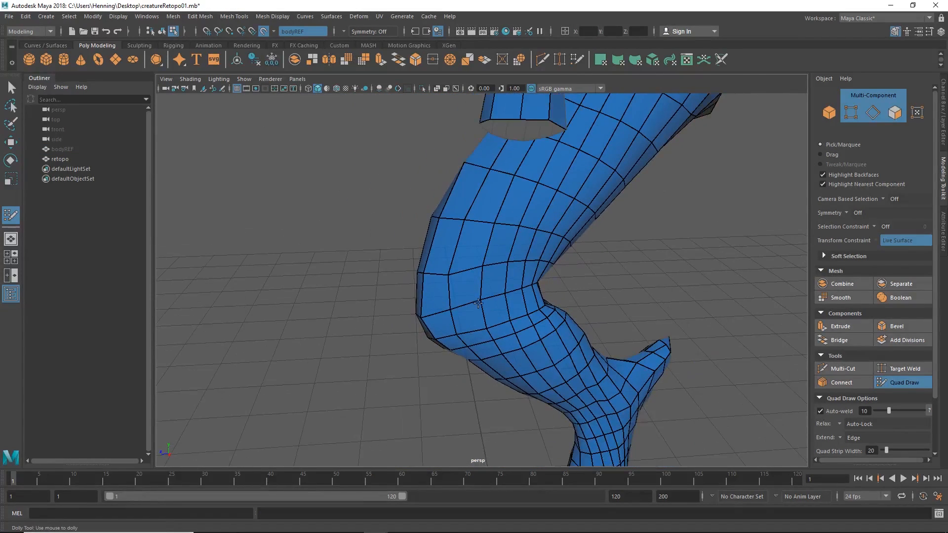
{"action": "mouse_move", "coordinate": [478, 303]}
{"action": "left_mouse_down", "text": "alt"}
{"action": "mouse_move", "coordinate": [485, 299]}
{"action": "mouse_move", "coordinate": [462, 309]}
{"action": "mouse_move", "coordinate": [494, 285]}
{"action": "mouse_move", "coordinate": [484, 284]}
{"action": "left_mouse_up", "text": "alt"}
{"action": "left_click_drag", "start_coordinate": [556, 311], "coordinate": [510, 317], "text": "alt"}
{"action": "scroll", "coordinate": [454, 247], "scroll_direction": "down", "scroll_amount": 2}
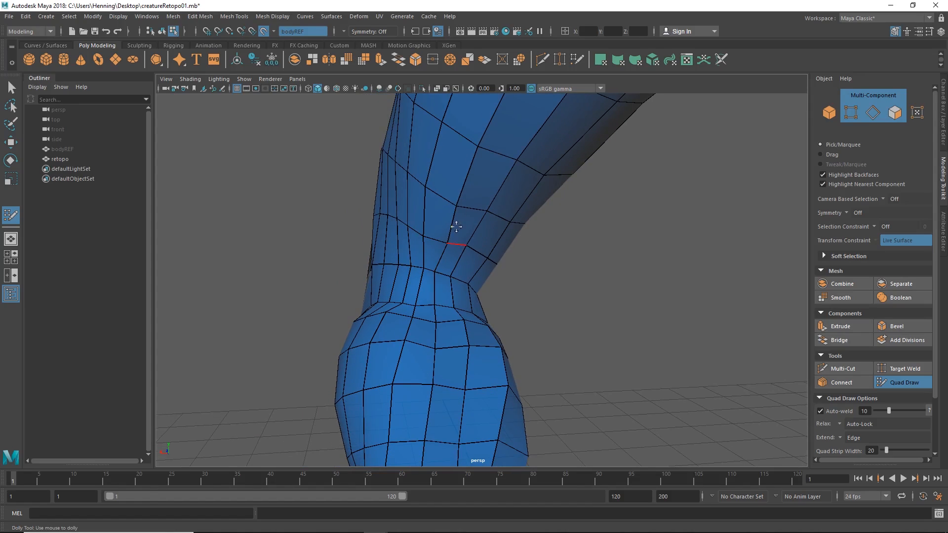
{"action": "scroll", "coordinate": [415, 205], "scroll_direction": "down", "scroll_amount": 2}
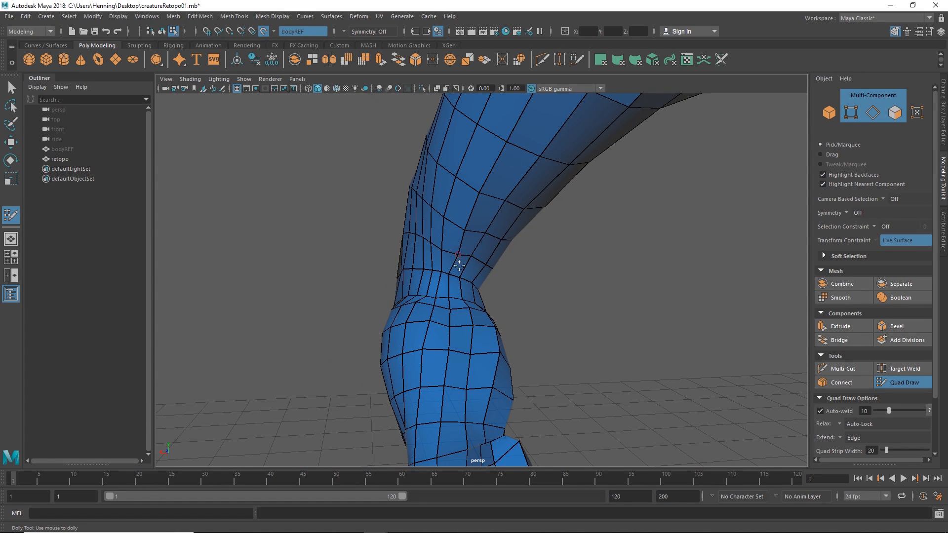
{"action": "left_click_drag", "start_coordinate": [449, 296], "coordinate": [453, 334], "text": "alt"}
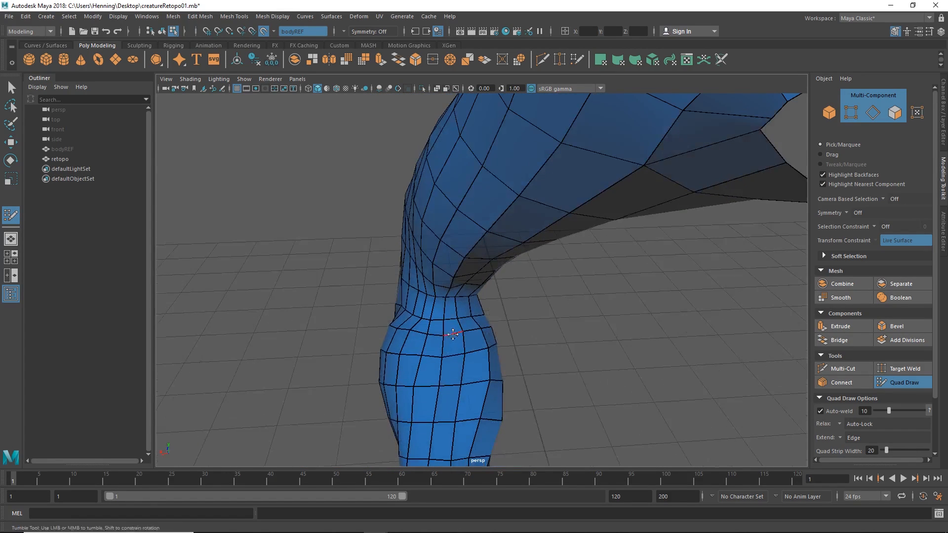
{"action": "scroll", "coordinate": [434, 341], "scroll_direction": "up", "scroll_amount": 3}
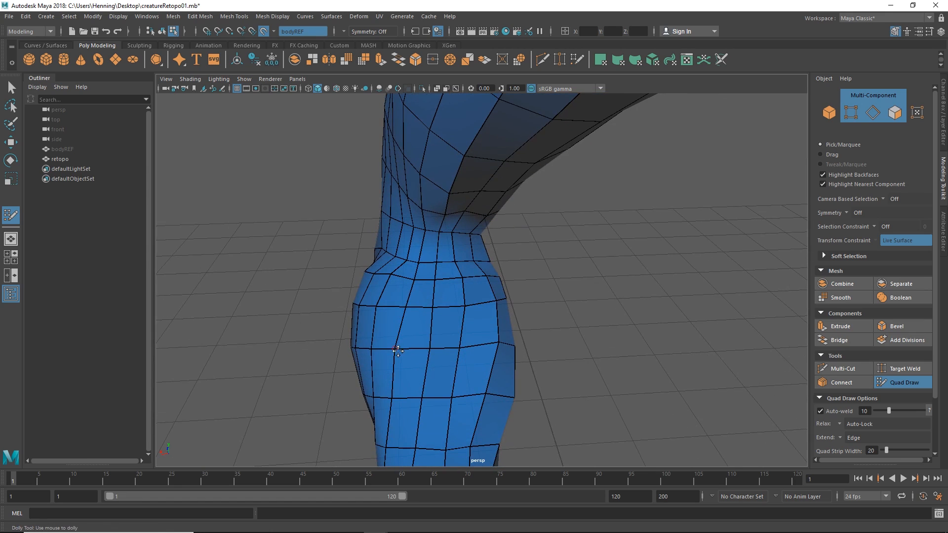
{"action": "mouse_move", "coordinate": [439, 321]}
{"action": "left_mouse_down", "text": "alt"}
{"action": "mouse_move", "coordinate": [462, 246]}
{"action": "mouse_move", "coordinate": [441, 295]}
{"action": "mouse_move", "coordinate": [489, 273]}
{"action": "mouse_move", "coordinate": [486, 308]}
{"action": "left_mouse_up", "text": "alt"}
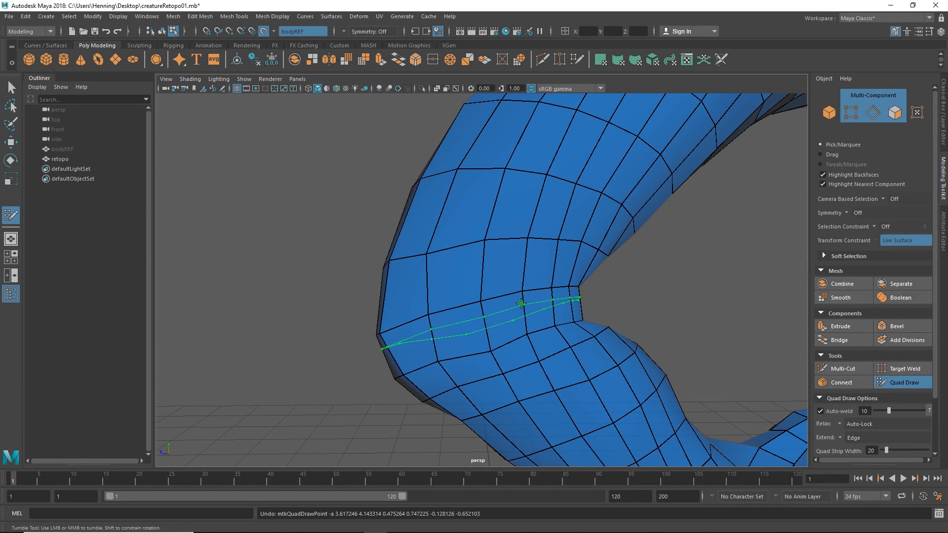
{"action": "left_click", "coordinate": [491, 349], "text": "ctrl"}
- Return to object mode, unhide bodyREF, and reactivate Quad Draw on the retopo mesh
{"action": "key", "text": "q"}
{"action": "key", "text": "F8"}
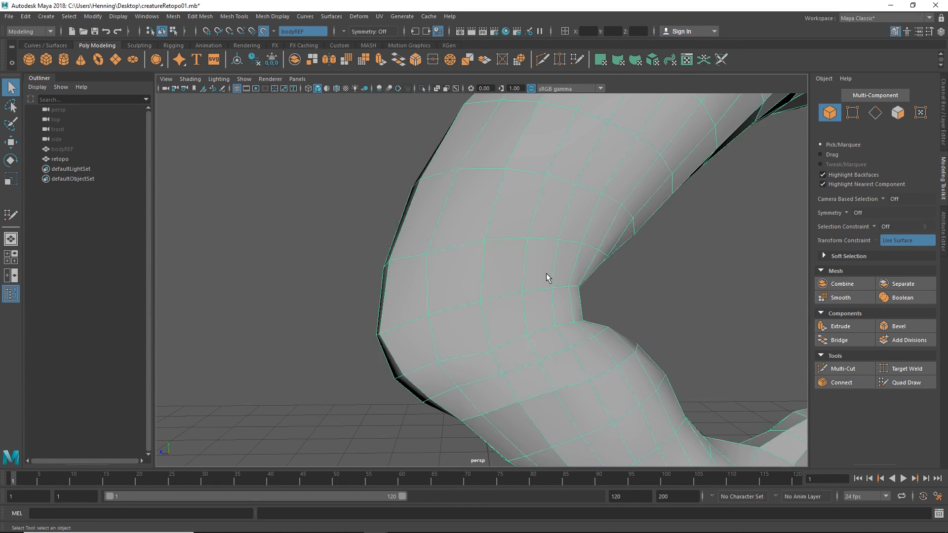
{"action": "left_click", "coordinate": [571, 271]}
{"action": "left_click_drag", "start_coordinate": [571, 271], "coordinate": [456, 332], "text": "alt"}
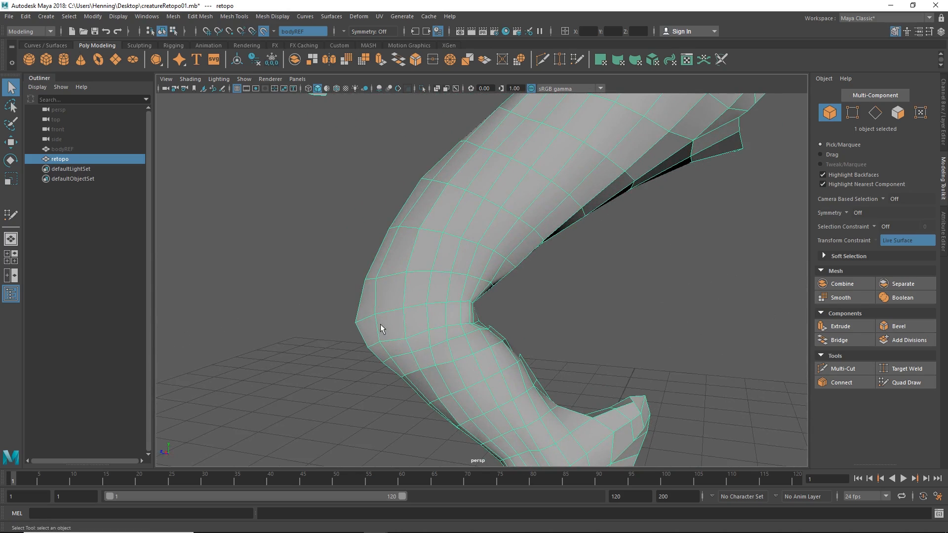
{"action": "left_click", "coordinate": [75, 149]}
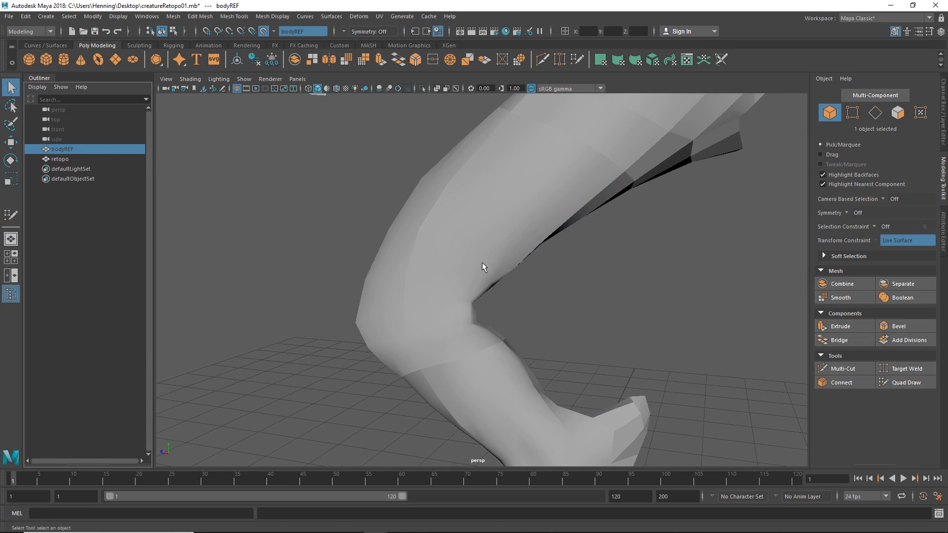
{"action": "key", "text": "h"}
{"action": "left_click", "coordinate": [462, 314]}
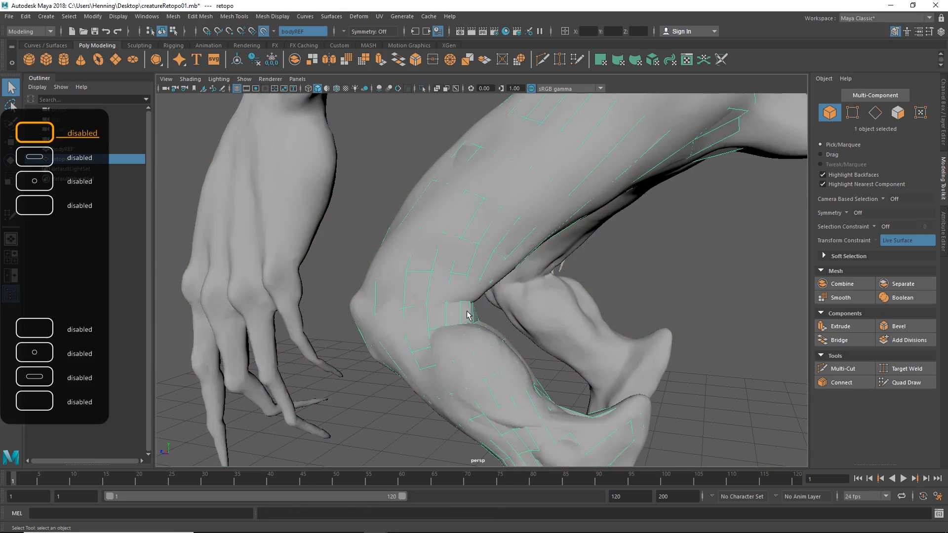
{"action": "left_click", "coordinate": [900, 383]}
- Relax the compressed edge loops in the crease behind the knee
{"action": "right_click_drag", "start_coordinate": [489, 363], "coordinate": [533, 371], "text": "alt"}
{"action": "mouse_move", "coordinate": [533, 370]}
{"action": "left_mouse_down", "text": "alt"}
{"action": "mouse_move", "coordinate": [444, 333]}
{"action": "mouse_move", "coordinate": [407, 349]}
{"action": "left_mouse_up", "text": "alt"}
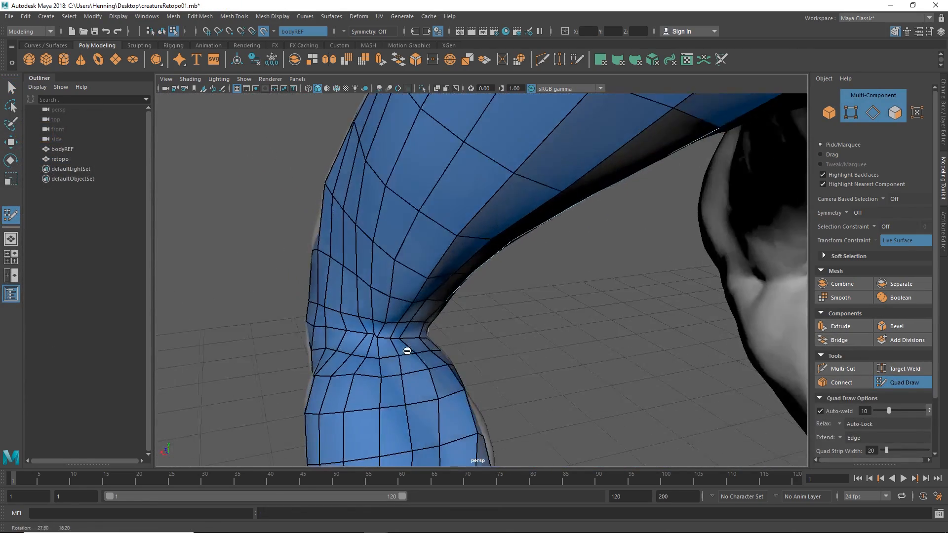
{"action": "right_click_drag", "start_coordinate": [407, 349], "coordinate": [513, 322], "text": "alt"}
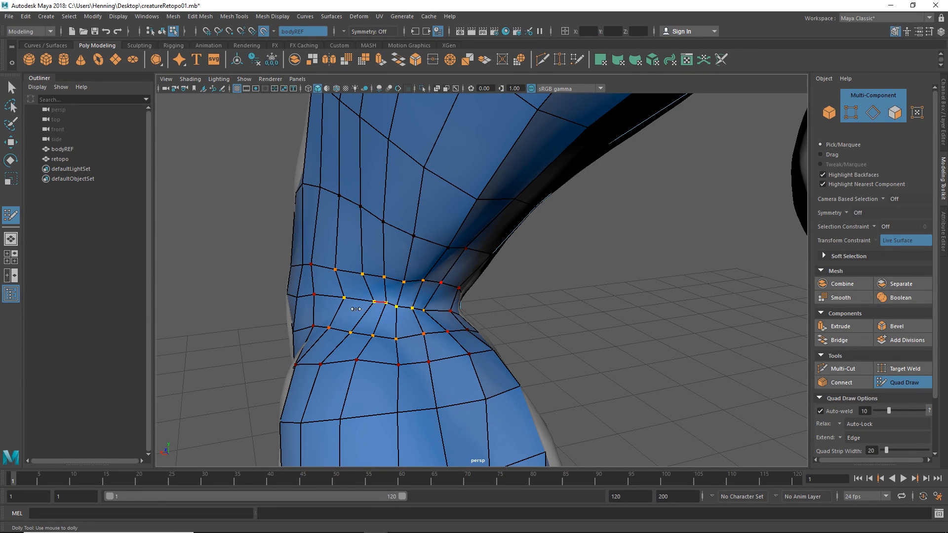
{"action": "mouse_move", "coordinate": [394, 287]}
{"action": "left_mouse_down", "text": "shift"}
{"action": "mouse_move", "coordinate": [399, 299]}
{"action": "mouse_move", "coordinate": [424, 306]}
{"action": "mouse_move", "coordinate": [388, 311]}
{"action": "left_mouse_up", "text": "shift"}
{"action": "mouse_move", "coordinate": [383, 316]}
{"action": "left_mouse_down", "text": "alt"}
{"action": "mouse_move", "coordinate": [408, 329]}
{"action": "mouse_move", "coordinate": [460, 314]}
{"action": "mouse_move", "coordinate": [440, 312]}
{"action": "left_mouse_up", "text": "alt"}
{"action": "mouse_move", "coordinate": [441, 312]}
{"action": "left_mouse_down", "text": "shift"}
{"action": "mouse_move", "coordinate": [360, 274]}
{"action": "mouse_move", "coordinate": [469, 328]}
{"action": "left_mouse_up", "text": "shift"}
- Reposition vertices on the side of the kneecap to space the knee's edge loops more evenly
{"action": "right_click_drag", "start_coordinate": [469, 329], "coordinate": [421, 337], "text": "alt"}
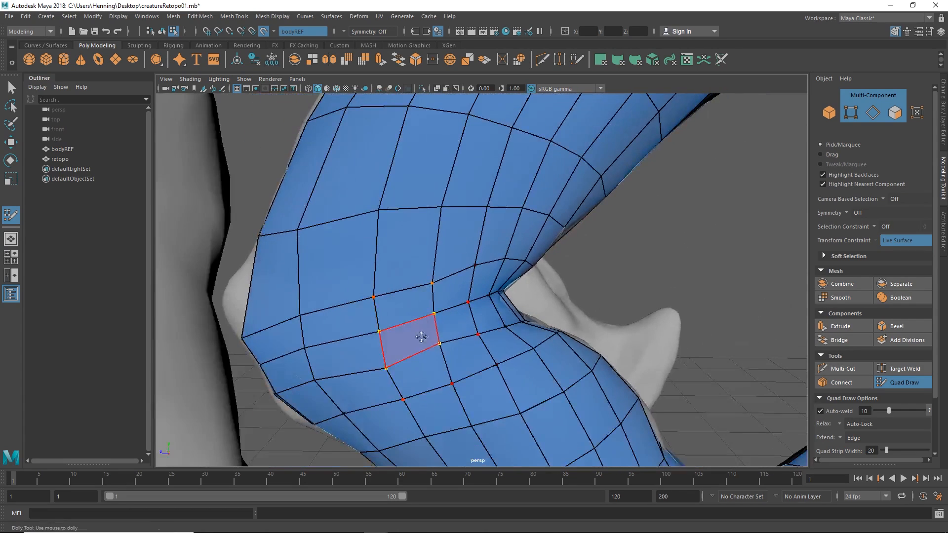
{"action": "left_click_drag", "start_coordinate": [355, 363], "coordinate": [491, 265], "text": "alt"}
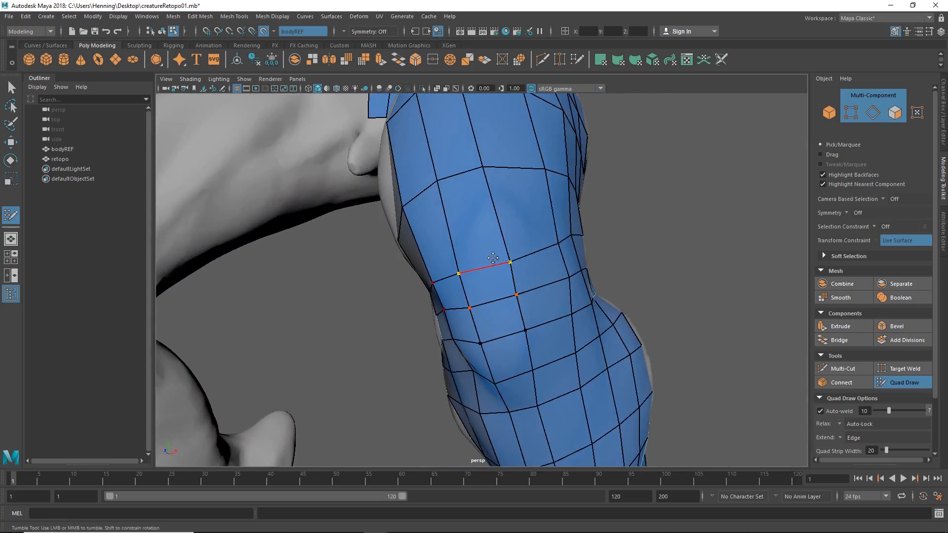
{"action": "right_click_drag", "start_coordinate": [505, 339], "coordinate": [445, 317], "text": "alt"}
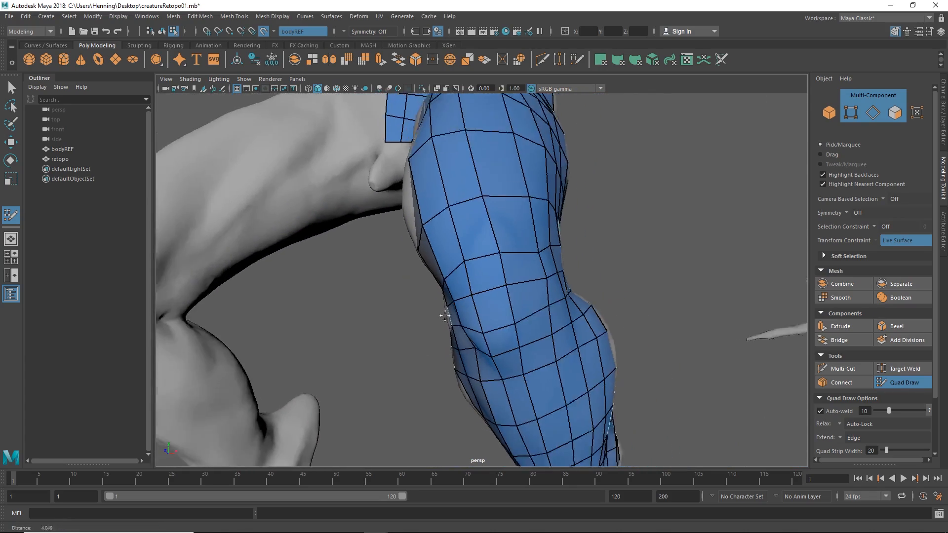
{"action": "left_click_drag", "start_coordinate": [446, 318], "coordinate": [341, 286], "text": "alt"}
{"action": "right_click_drag", "start_coordinate": [425, 284], "coordinate": [502, 301], "text": "alt"}
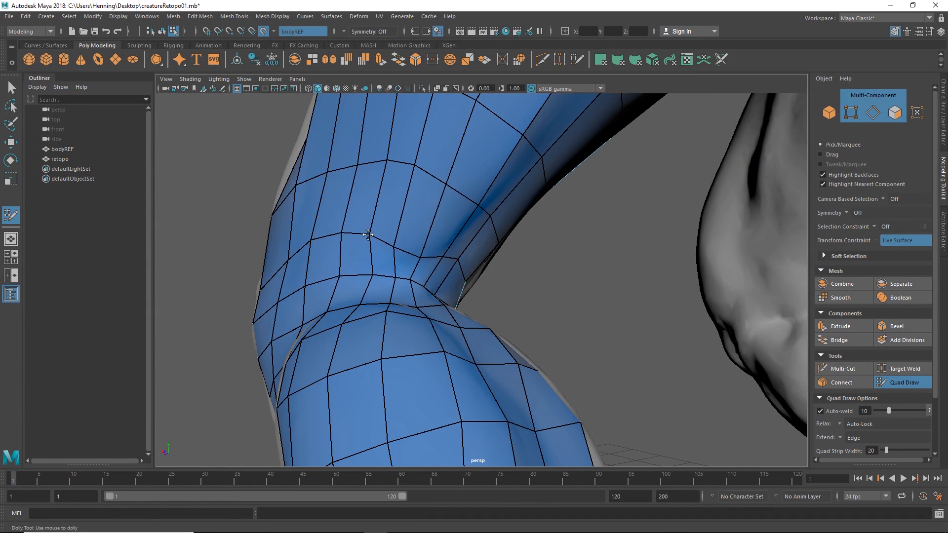
{"action": "mouse_move", "coordinate": [414, 253]}
{"action": "left_mouse_down", "text": "alt"}
{"action": "mouse_move", "coordinate": [435, 269]}
{"action": "mouse_move", "coordinate": [392, 361]}
{"action": "mouse_move", "coordinate": [434, 328]}
{"action": "mouse_move", "coordinate": [446, 282]}
{"action": "mouse_move", "coordinate": [455, 302]}
{"action": "left_mouse_up", "text": "alt"}
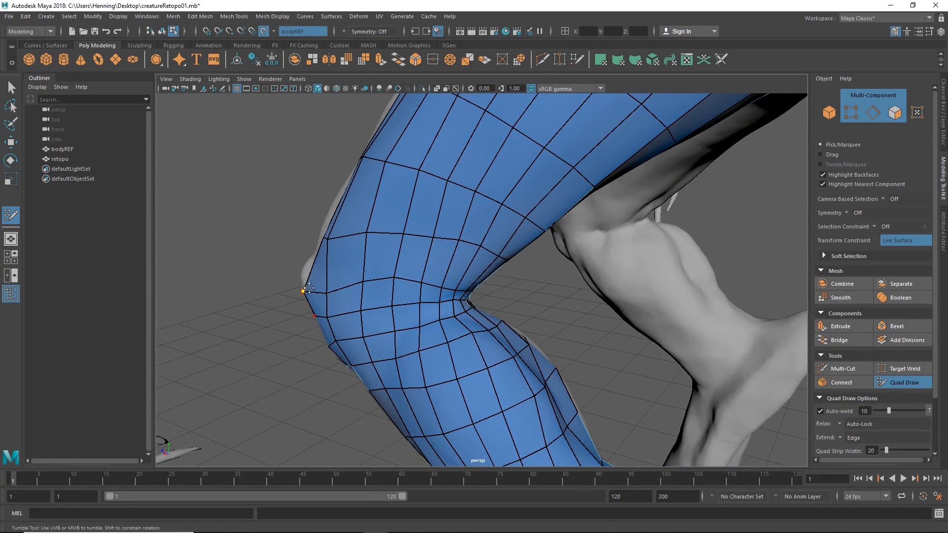
{"action": "right_click_drag", "start_coordinate": [485, 281], "coordinate": [418, 331], "text": "alt"}
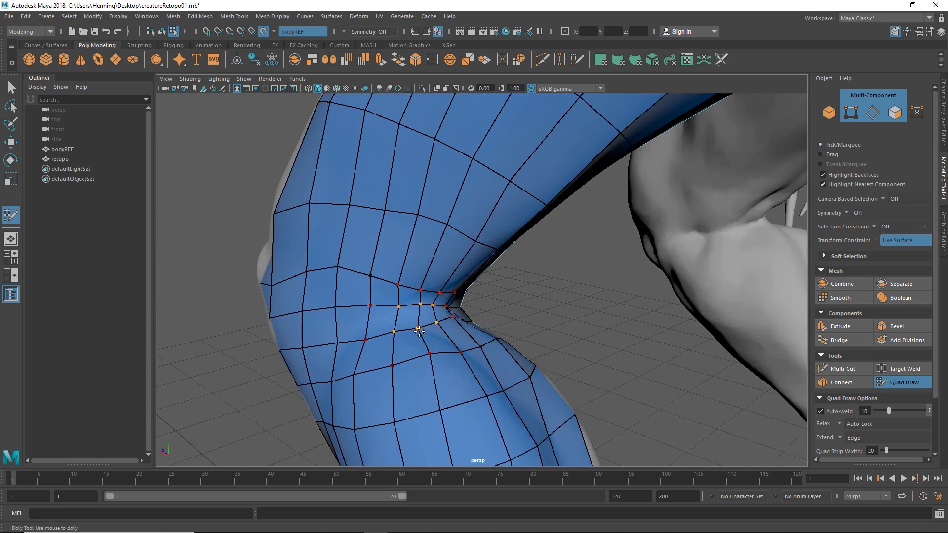
{"action": "left_click_drag", "start_coordinate": [368, 321], "coordinate": [544, 280], "text": "alt"}
{"action": "left_click_drag", "start_coordinate": [658, 260], "coordinate": [657, 250]}
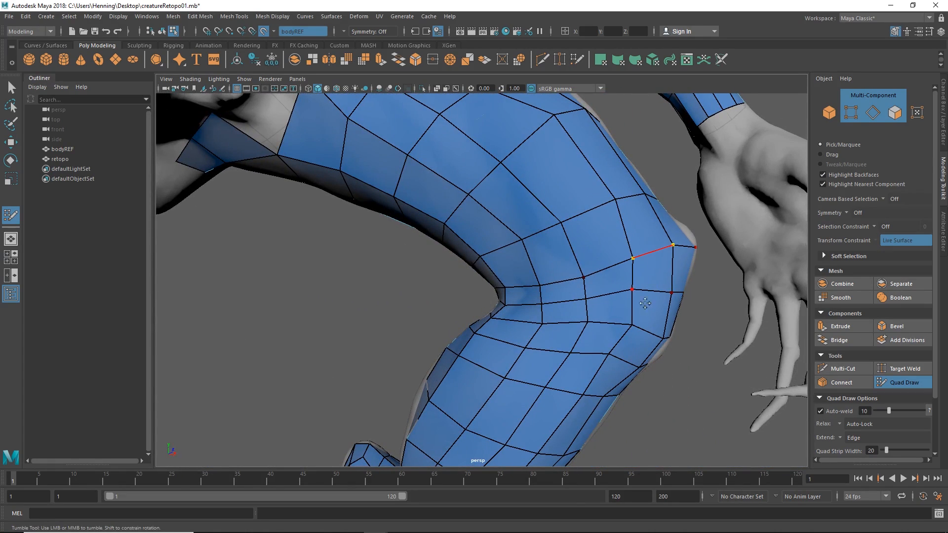
{"action": "left_click_drag", "start_coordinate": [632, 326], "coordinate": [630, 335]}
- Relax the edge loops on the lower thigh and around the back of the knee
{"action": "mouse_move", "coordinate": [568, 312]}
{"action": "left_mouse_down", "text": "alt"}
{"action": "mouse_move", "coordinate": [586, 332]}
{"action": "mouse_move", "coordinate": [568, 350]}
{"action": "mouse_move", "coordinate": [591, 371]}
{"action": "left_mouse_up", "text": "alt"}
{"action": "left_click_drag", "start_coordinate": [553, 333], "coordinate": [509, 324], "text": "alt"}
{"action": "right_click_drag", "start_coordinate": [508, 323], "coordinate": [565, 316], "text": "alt"}
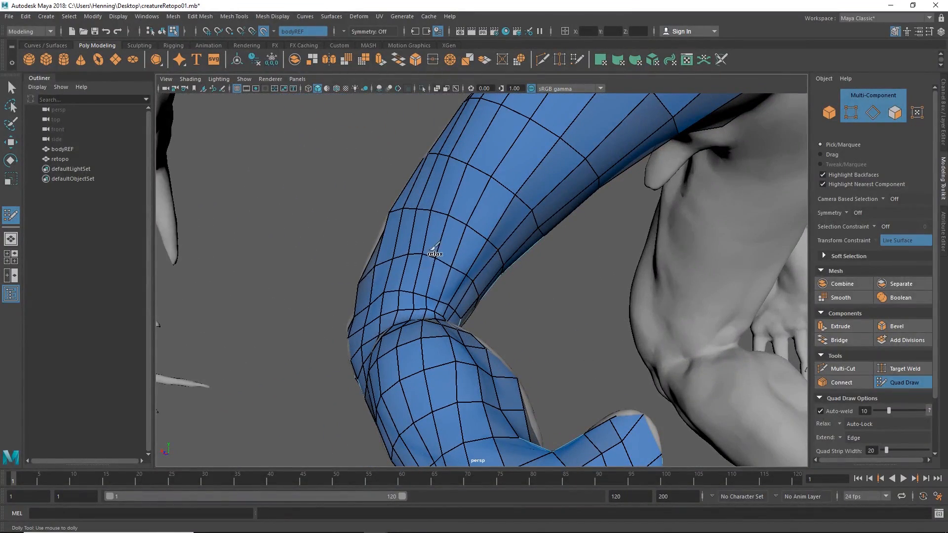
{"action": "left_click_drag", "start_coordinate": [433, 287], "coordinate": [437, 296], "text": "alt"}
{"action": "right_click_drag", "start_coordinate": [408, 328], "coordinate": [428, 346], "text": "alt"}
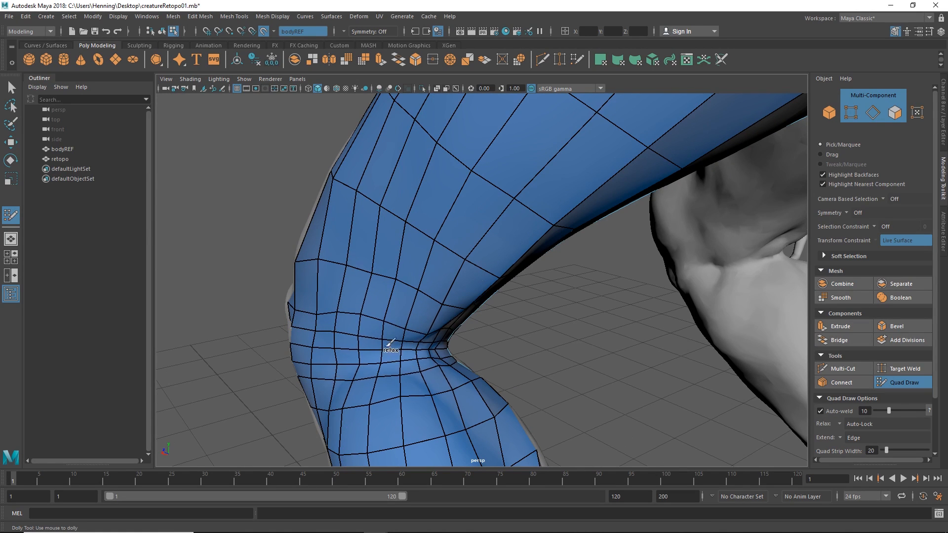
- Append quads at the groin to close the open area beside the body's centre border
{"action": "left_click_drag", "start_coordinate": [439, 341], "coordinate": [529, 332], "text": "alt"}
{"action": "right_click_drag", "start_coordinate": [539, 341], "coordinate": [450, 311], "text": "alt"}
{"action": "left_click_drag", "start_coordinate": [449, 311], "coordinate": [476, 250], "text": "alt"}
{"action": "right_click_drag", "start_coordinate": [476, 250], "coordinate": [516, 377], "text": "alt"}
{"action": "left_click_drag", "start_coordinate": [517, 377], "coordinate": [498, 283], "text": "alt"}
{"action": "right_click_drag", "start_coordinate": [498, 284], "coordinate": [466, 285], "text": "alt"}
{"action": "mouse_move", "coordinate": [486, 241]}
{"action": "left_mouse_down", "text": "alt"}
{"action": "mouse_move", "coordinate": [462, 297]}
{"action": "mouse_move", "coordinate": [489, 279]}
{"action": "mouse_move", "coordinate": [484, 258]}
{"action": "mouse_move", "coordinate": [470, 254]}
{"action": "mouse_move", "coordinate": [528, 258]}
{"action": "mouse_move", "coordinate": [499, 253]}
{"action": "mouse_move", "coordinate": [522, 276]}
{"action": "mouse_move", "coordinate": [426, 286]}
{"action": "mouse_move", "coordinate": [483, 277]}
{"action": "left_mouse_up", "text": "alt"}
{"action": "left_click_drag", "start_coordinate": [471, 242], "coordinate": [489, 291], "text": "alt"}
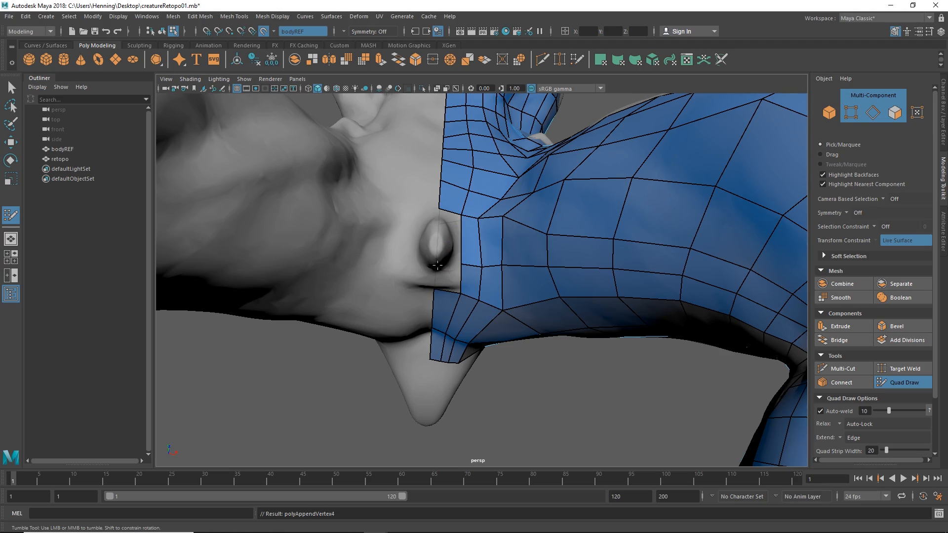
- Examine the topology of the groin, hips, back and arm from the front and side
{"action": "left_click_drag", "start_coordinate": [459, 236], "coordinate": [470, 319], "text": "alt"}
{"action": "right_click_drag", "start_coordinate": [470, 319], "coordinate": [453, 275], "text": "alt"}
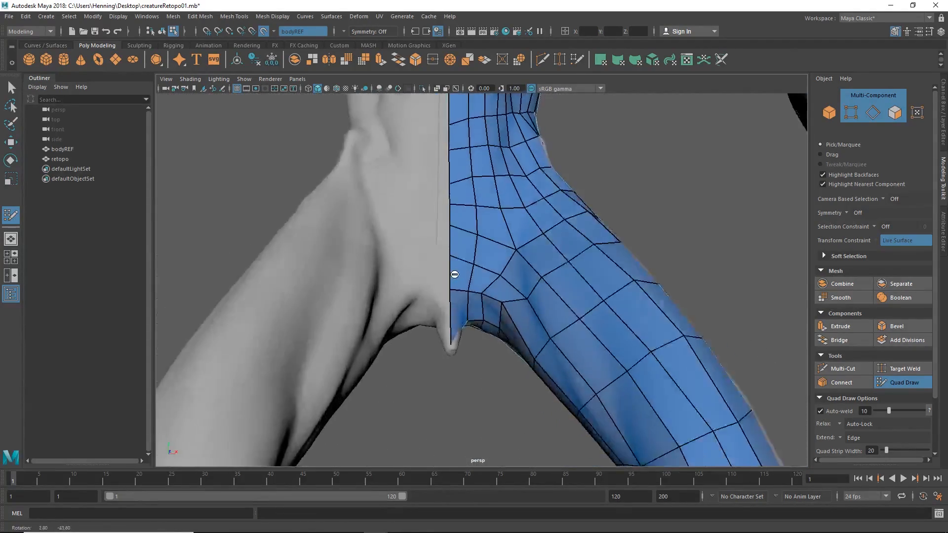
{"action": "left_click_drag", "start_coordinate": [453, 275], "coordinate": [436, 295], "text": "alt"}
{"action": "right_click_drag", "start_coordinate": [436, 296], "coordinate": [395, 301], "text": "alt"}
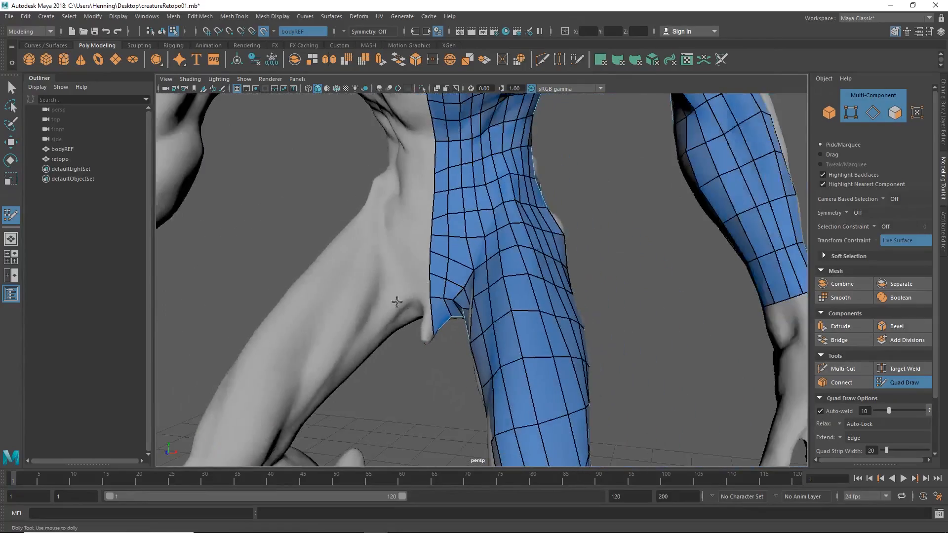
{"action": "left_click_drag", "start_coordinate": [395, 300], "coordinate": [279, 295], "text": "alt"}
{"action": "right_click_drag", "start_coordinate": [469, 310], "coordinate": [420, 276], "text": "alt"}
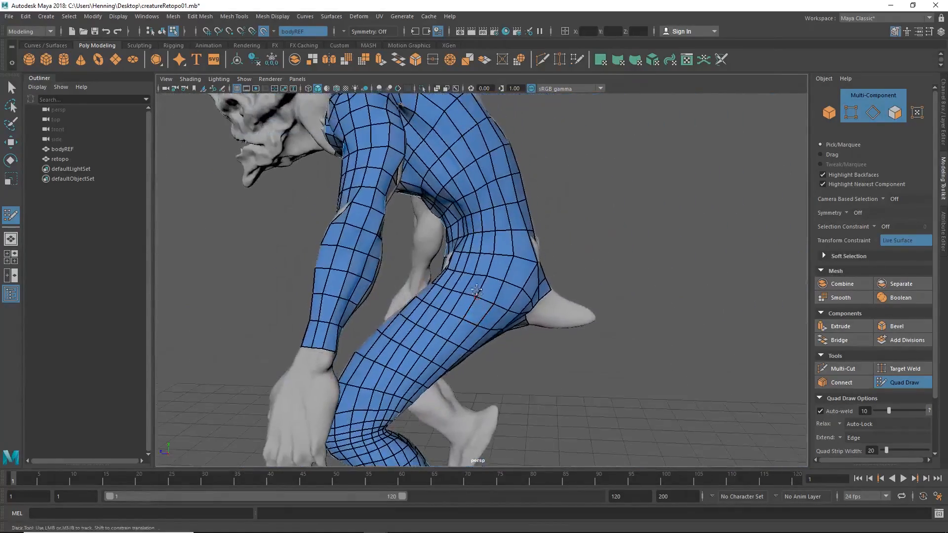
{"action": "mouse_move", "coordinate": [420, 277]}
{"action": "left_mouse_down", "text": "alt"}
{"action": "mouse_move", "coordinate": [446, 313]}
{"action": "mouse_move", "coordinate": [437, 281]}
{"action": "left_mouse_up", "text": "alt"}
{"action": "middle_click_drag", "start_coordinate": [432, 106], "coordinate": [426, 172], "text": "alt"}
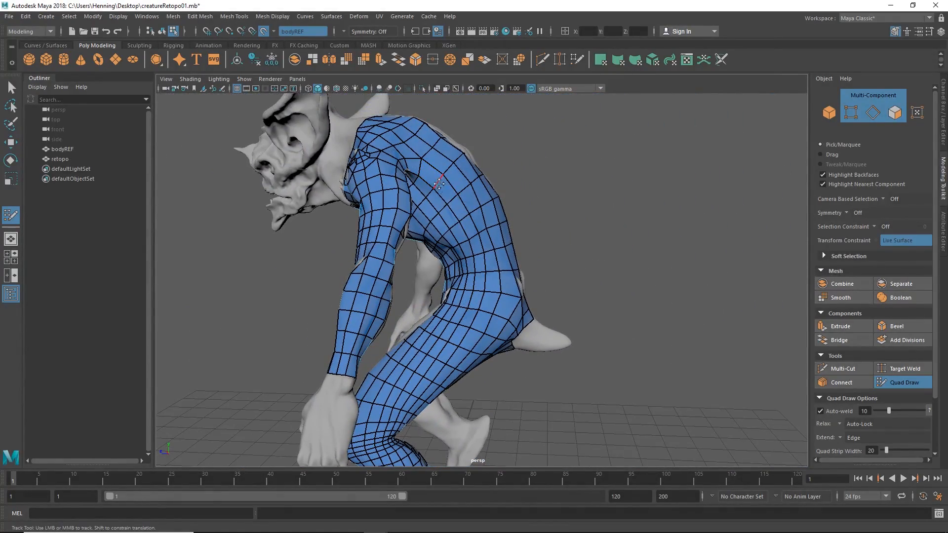
- Examine the retopo topology on the leg, shoulder, armpit and chest from several angles
{"action": "middle_click_drag", "start_coordinate": [375, 438], "coordinate": [402, 283], "text": "alt"}
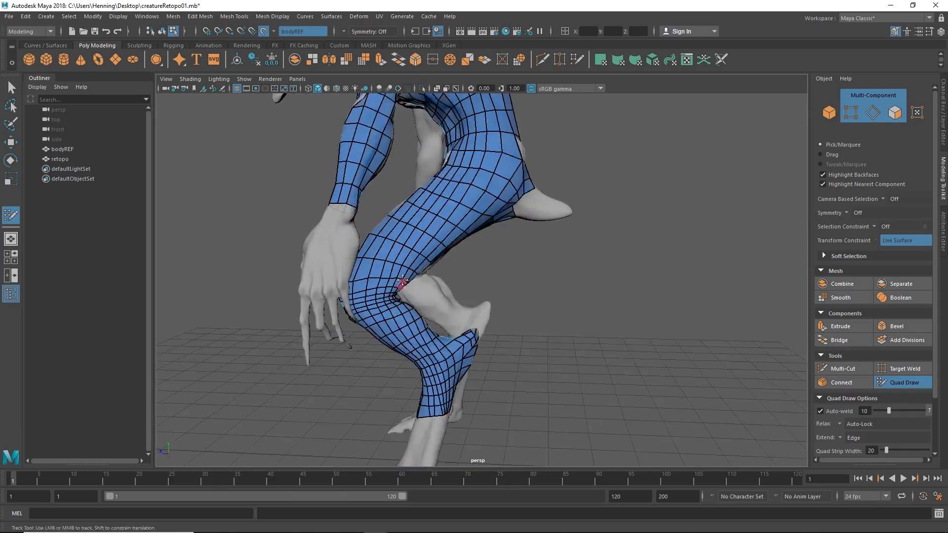
{"action": "left_click_drag", "start_coordinate": [429, 302], "coordinate": [495, 200], "text": "alt"}
{"action": "middle_click_drag", "start_coordinate": [435, 101], "coordinate": [441, 150], "text": "alt"}
{"action": "left_click_drag", "start_coordinate": [449, 421], "coordinate": [439, 197], "text": "alt"}
{"action": "middle_click_drag", "start_coordinate": [439, 198], "coordinate": [430, 249], "text": "alt"}
{"action": "right_click_drag", "start_coordinate": [429, 250], "coordinate": [450, 252], "text": "alt"}
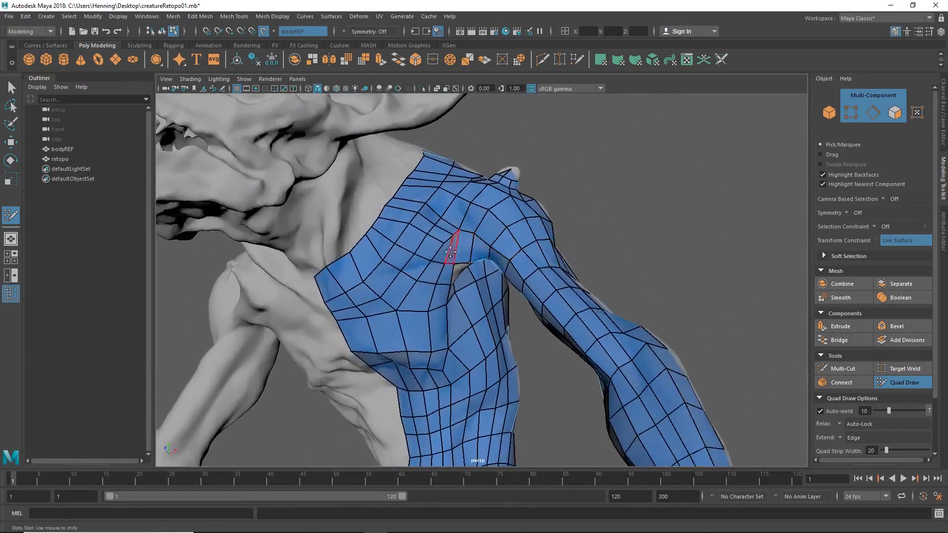
{"action": "left_click_drag", "start_coordinate": [450, 252], "coordinate": [411, 290], "text": "alt"}
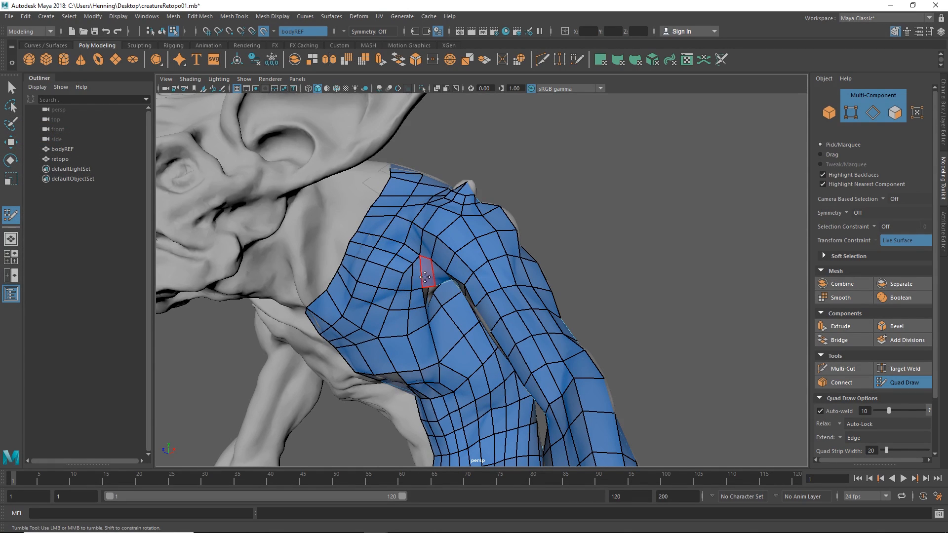
{"action": "left_click_drag", "start_coordinate": [425, 278], "coordinate": [472, 254], "text": "alt"}
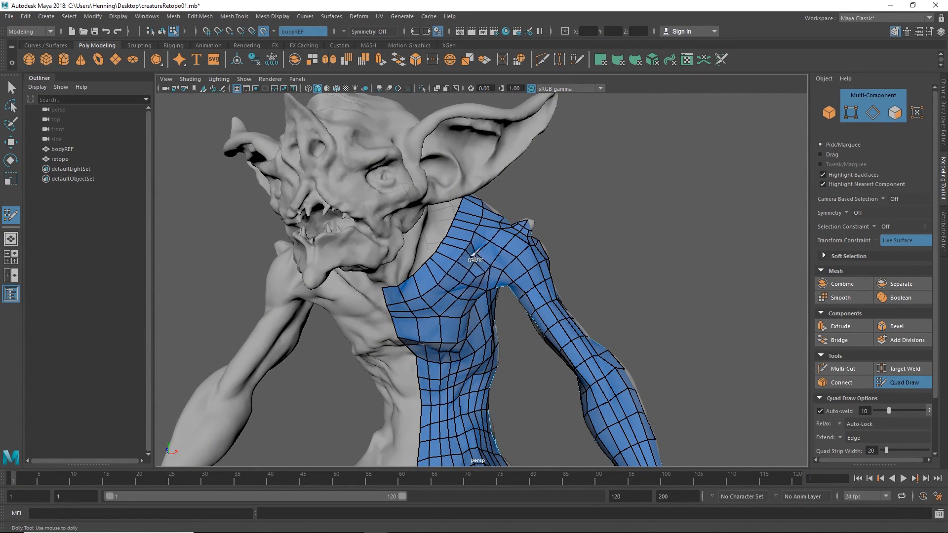
{"action": "left_click_drag", "start_coordinate": [473, 299], "coordinate": [449, 290], "text": "alt"}
{"action": "mouse_move", "coordinate": [438, 245]}
{"action": "left_mouse_down", "text": "alt"}
{"action": "mouse_move", "coordinate": [430, 263]}
{"action": "mouse_move", "coordinate": [449, 289]}
{"action": "mouse_move", "coordinate": [475, 289]}
{"action": "left_mouse_up", "text": "alt"}
- Save the scene and smooth the retopo mesh with 1 division
{"action": "key", "text": "w"}
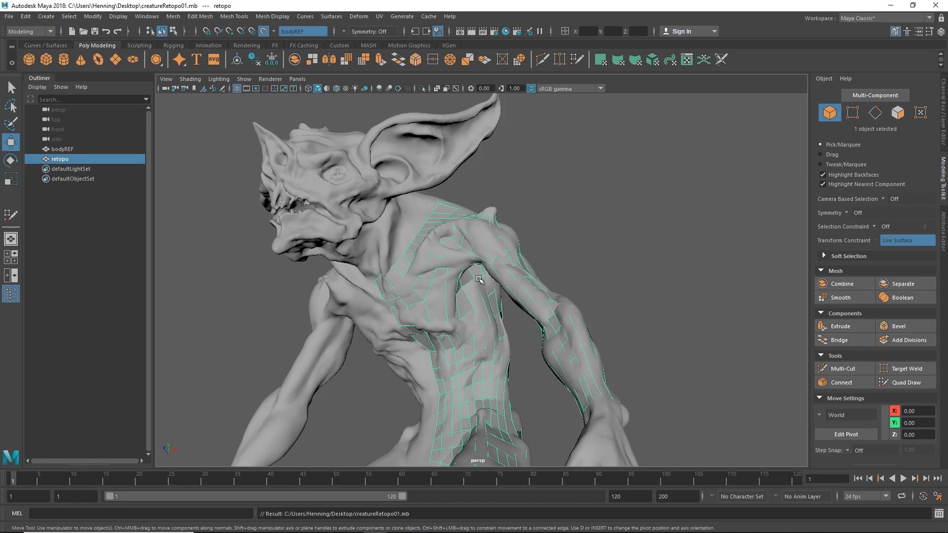
{"action": "right_click", "coordinate": [478, 279], "text": "shift"}
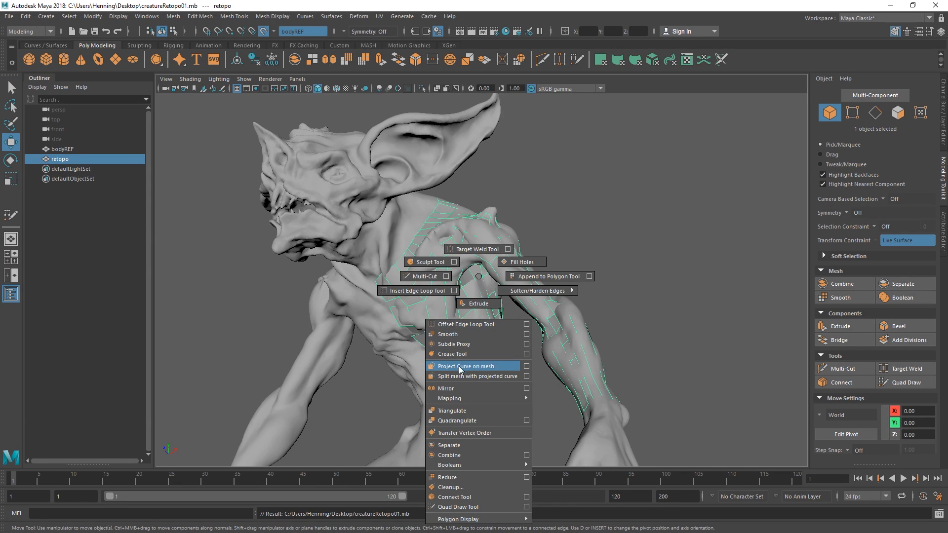
{"action": "left_click", "coordinate": [462, 335]}
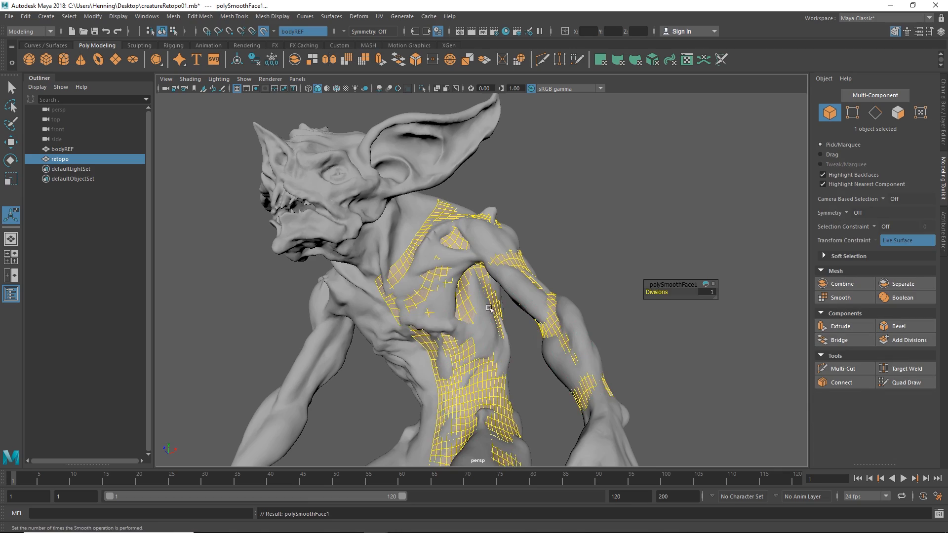
- Isolate the smoothed retopo mesh, inspect its back, arm and hip, and restore the full scene view
{"action": "left_click_drag", "start_coordinate": [489, 308], "coordinate": [429, 306], "text": "alt"}
{"action": "key", "text": "ctrl+1"}
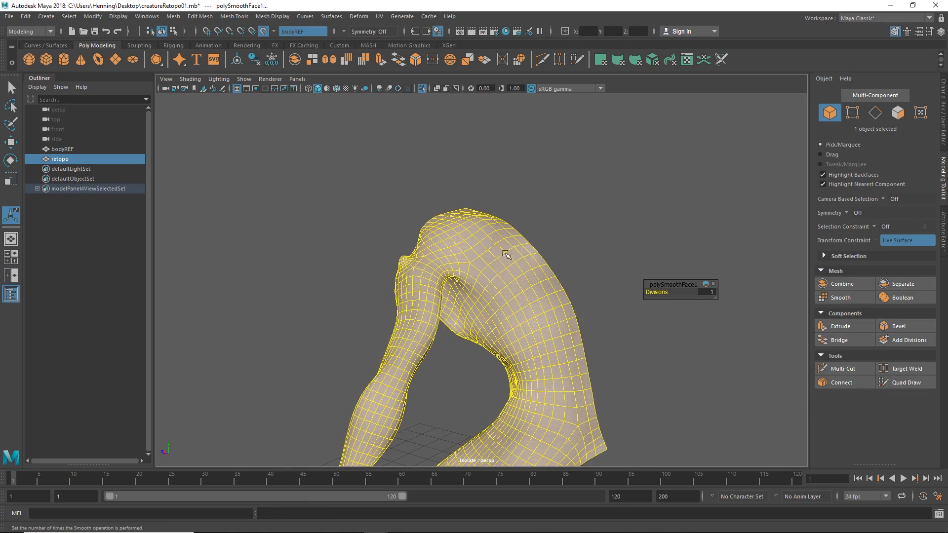
{"action": "left_click", "coordinate": [565, 251]}
{"action": "middle_click_drag", "start_coordinate": [498, 279], "coordinate": [498, 202], "text": "alt"}
{"action": "left_click", "coordinate": [520, 250]}
{"action": "left_click_drag", "start_coordinate": [513, 263], "coordinate": [496, 280], "text": "alt"}
{"action": "key", "text": "ctrl+1"}
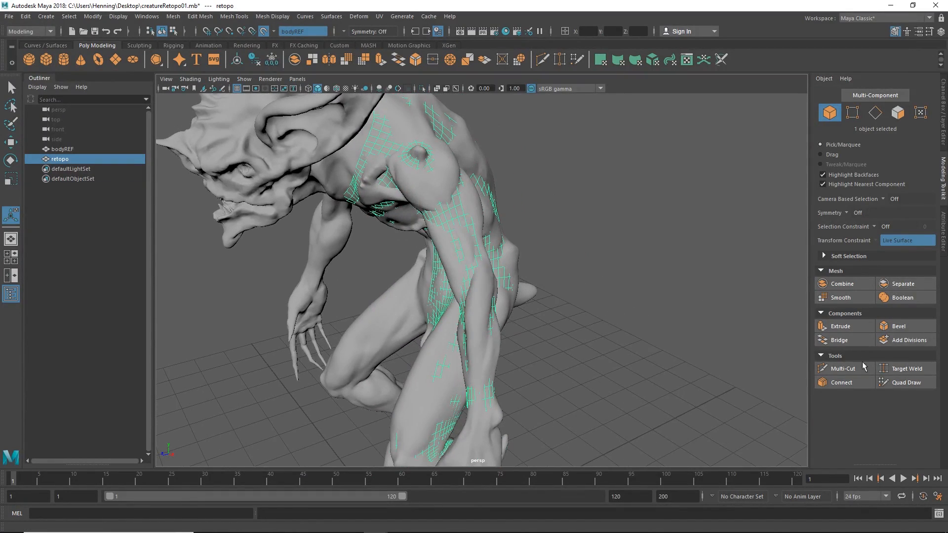
- Activate Quad Draw and relax the smoothed mesh over the back, hip and thigh so it conforms to the sculpt
{"action": "left_click", "coordinate": [891, 383]}
{"action": "mouse_move", "coordinate": [598, 242]}
{"action": "left_mouse_down", "text": "alt"}
{"action": "mouse_move", "coordinate": [528, 212]}
{"action": "mouse_move", "coordinate": [511, 227]}
{"action": "left_mouse_up", "text": "alt"}
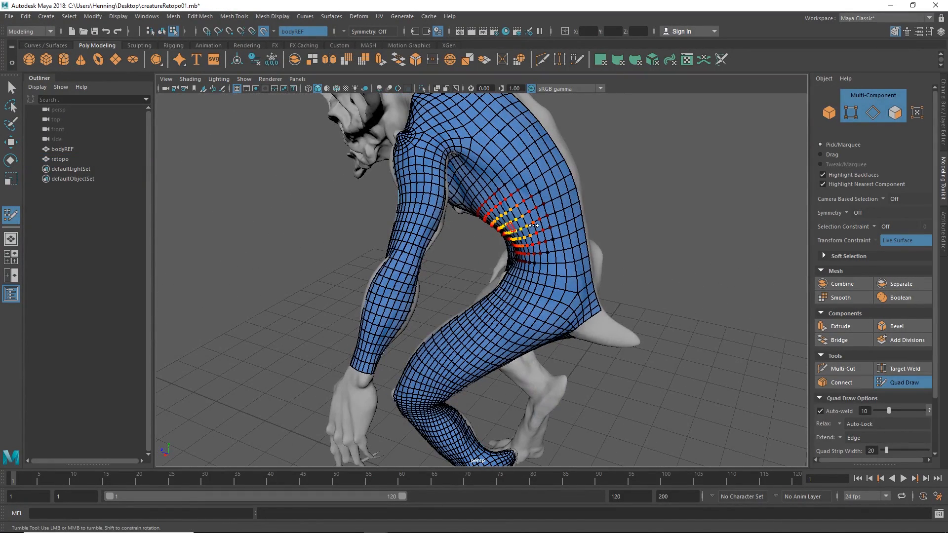
{"action": "middle_click_drag", "start_coordinate": [512, 222], "coordinate": [523, 308], "text": "alt"}
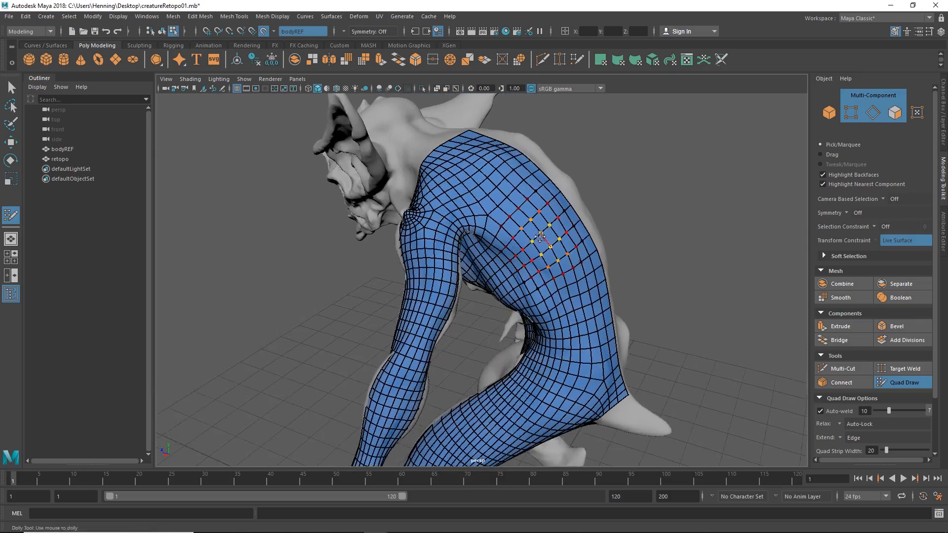
{"action": "right_click_drag", "start_coordinate": [542, 239], "coordinate": [585, 281], "text": "alt"}
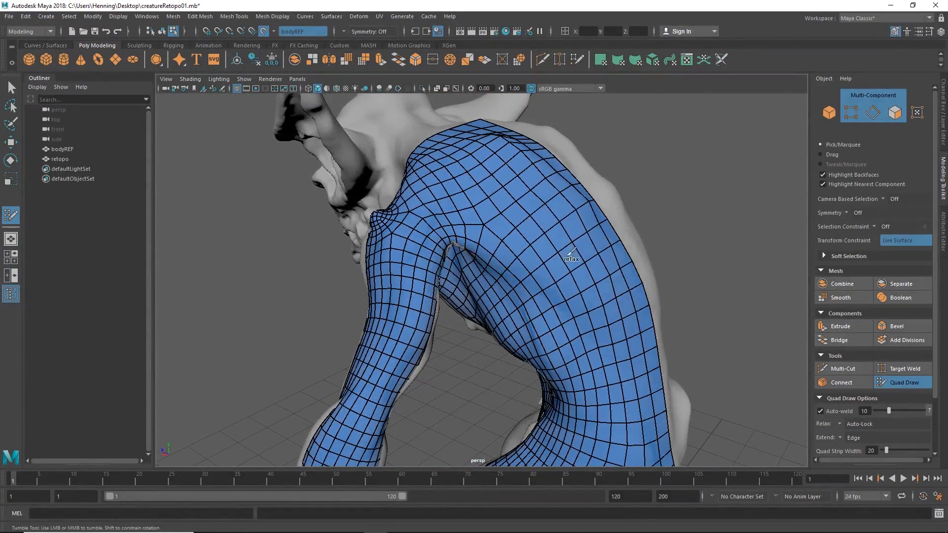
{"action": "left_click_drag", "start_coordinate": [571, 253], "coordinate": [614, 363], "text": "shift"}
{"action": "middle_click_drag", "start_coordinate": [613, 362], "coordinate": [596, 210], "text": "alt"}
{"action": "mouse_move", "coordinate": [582, 250]}
{"action": "left_mouse_down", "text": "shift"}
{"action": "mouse_move", "coordinate": [571, 317]}
{"action": "mouse_move", "coordinate": [475, 371]}
{"action": "mouse_move", "coordinate": [462, 408]}
{"action": "left_mouse_up", "text": "shift"}
- Relax the smoothed quads on the front of the torso around the waist and chest
{"action": "mouse_move", "coordinate": [578, 268]}
{"action": "left_mouse_down", "text": "alt"}
{"action": "mouse_move", "coordinate": [637, 291]}
{"action": "mouse_move", "coordinate": [659, 326]}
{"action": "left_mouse_up", "text": "alt"}
{"action": "right_click_drag", "start_coordinate": [537, 322], "coordinate": [568, 330], "text": "alt"}
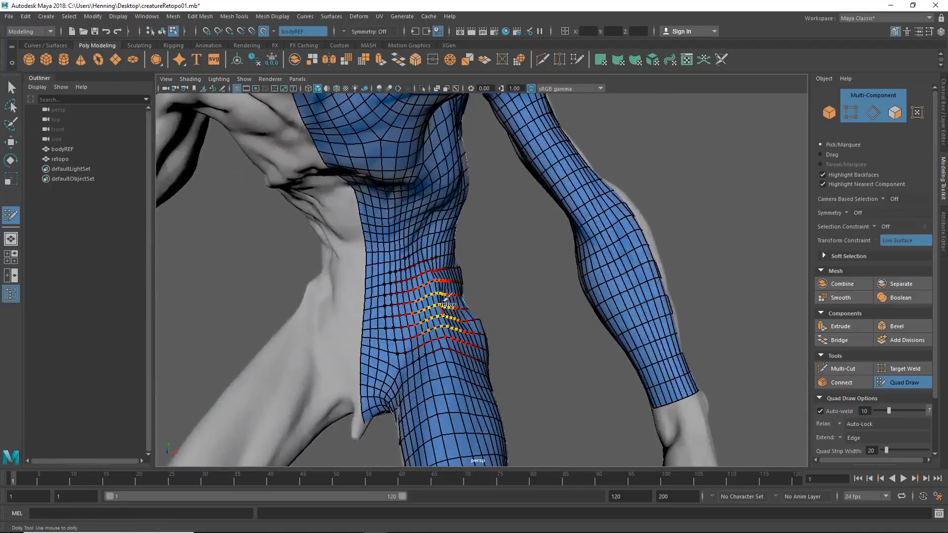
{"action": "mouse_move", "coordinate": [450, 268]}
{"action": "left_mouse_down", "text": "alt"}
{"action": "mouse_move", "coordinate": [459, 274]}
{"action": "mouse_move", "coordinate": [443, 276]}
{"action": "left_mouse_up", "text": "alt"}
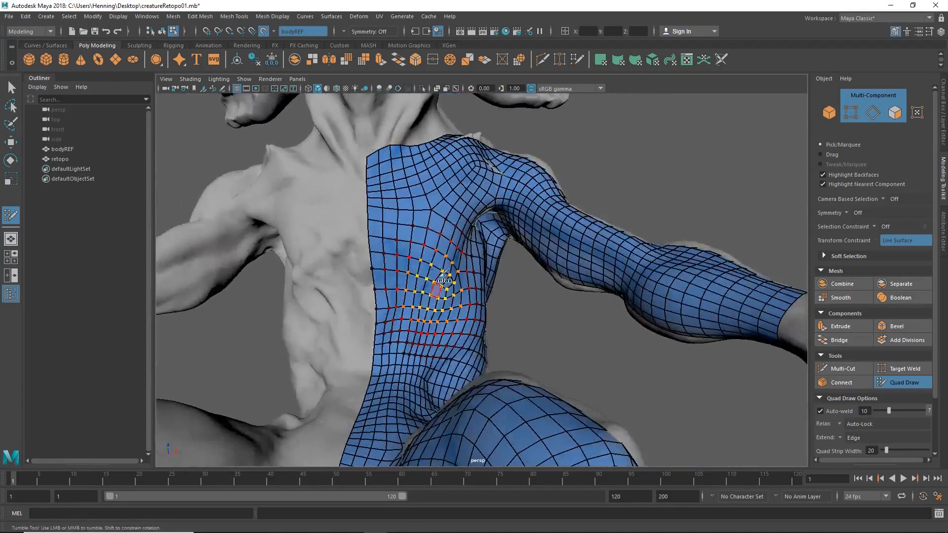
{"action": "mouse_move", "coordinate": [450, 233]}
{"action": "left_mouse_down", "text": "shift"}
{"action": "mouse_move", "coordinate": [443, 209]}
{"action": "mouse_move", "coordinate": [415, 237]}
{"action": "left_mouse_up", "text": "shift"}
- Relax the smoothed quads around the shoulder spike and down the arm
{"action": "middle_click_drag", "start_coordinate": [459, 167], "coordinate": [444, 259], "text": "alt"}
{"action": "mouse_move", "coordinate": [445, 259]}
{"action": "left_mouse_down", "text": "shift"}
{"action": "mouse_move", "coordinate": [433, 259]}
{"action": "mouse_move", "coordinate": [455, 254]}
{"action": "left_mouse_up", "text": "shift"}
{"action": "right_click_drag", "start_coordinate": [455, 254], "coordinate": [459, 258], "text": "alt"}
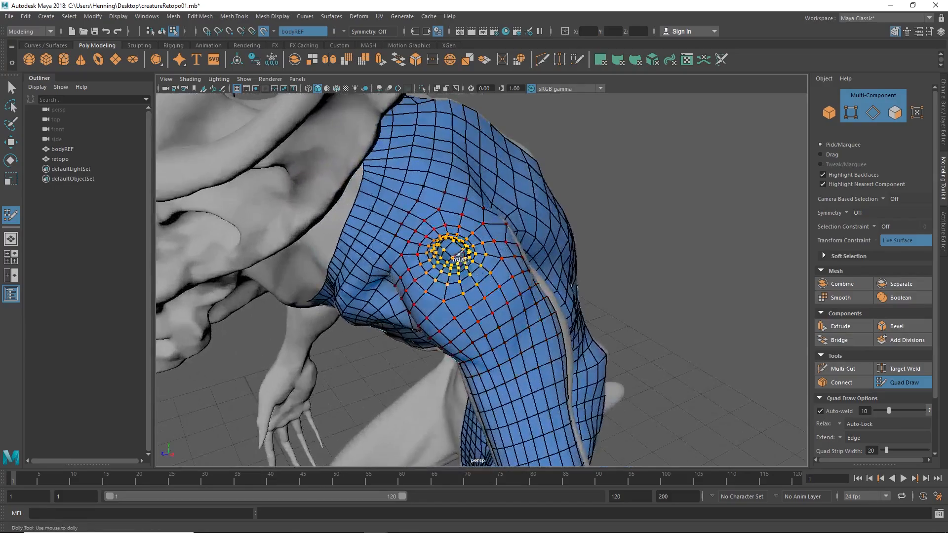
{"action": "left_click_drag", "start_coordinate": [490, 311], "coordinate": [537, 292], "text": "alt"}
{"action": "middle_click_drag", "start_coordinate": [537, 292], "coordinate": [508, 212], "text": "alt"}
{"action": "mouse_move", "coordinate": [509, 212]}
{"action": "left_mouse_down", "text": "shift"}
{"action": "mouse_move", "coordinate": [529, 269]}
{"action": "mouse_move", "coordinate": [572, 318]}
{"action": "mouse_move", "coordinate": [567, 277]}
{"action": "mouse_move", "coordinate": [514, 303]}
{"action": "mouse_move", "coordinate": [506, 269]}
{"action": "left_mouse_up", "text": "shift"}
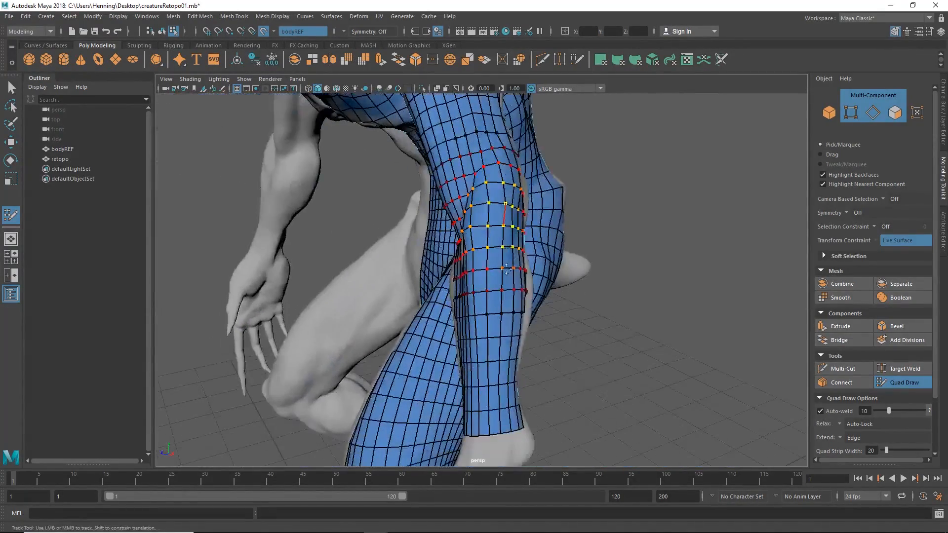
- Examine the smoothed mesh on the arm, legs, back, shoulder spike and chest for remaining problems
{"action": "mouse_move", "coordinate": [474, 340]}
{"action": "left_mouse_down", "text": "alt"}
{"action": "mouse_move", "coordinate": [618, 296]}
{"action": "mouse_move", "coordinate": [651, 346]}
{"action": "left_mouse_up", "text": "alt"}
{"action": "mouse_move", "coordinate": [508, 284]}
{"action": "left_mouse_down", "text": "alt"}
{"action": "mouse_move", "coordinate": [534, 247]}
{"action": "mouse_move", "coordinate": [652, 279]}
{"action": "mouse_move", "coordinate": [532, 207]}
{"action": "left_mouse_up", "text": "alt"}
{"action": "mouse_move", "coordinate": [492, 283]}
{"action": "left_mouse_down", "text": "alt"}
{"action": "mouse_move", "coordinate": [548, 286]}
{"action": "mouse_move", "coordinate": [617, 262]}
{"action": "left_mouse_up", "text": "alt"}
{"action": "mouse_move", "coordinate": [687, 264]}
{"action": "left_mouse_down", "text": "alt"}
{"action": "mouse_move", "coordinate": [462, 264]}
{"action": "mouse_move", "coordinate": [558, 267]}
{"action": "left_mouse_up", "text": "alt"}
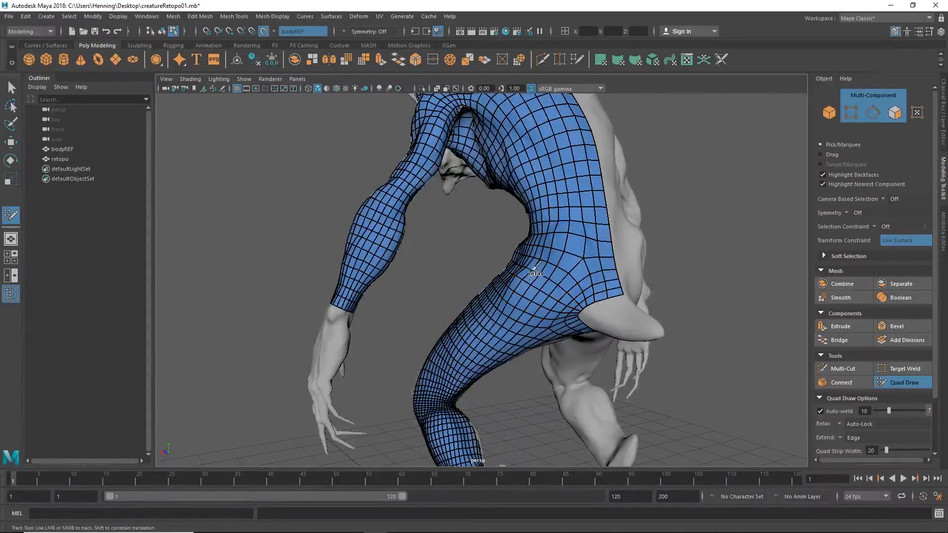
{"action": "left_click_drag", "start_coordinate": [465, 338], "coordinate": [612, 321], "text": "alt"}
{"action": "middle_click_drag", "start_coordinate": [484, 250], "coordinate": [493, 303], "text": "alt"}
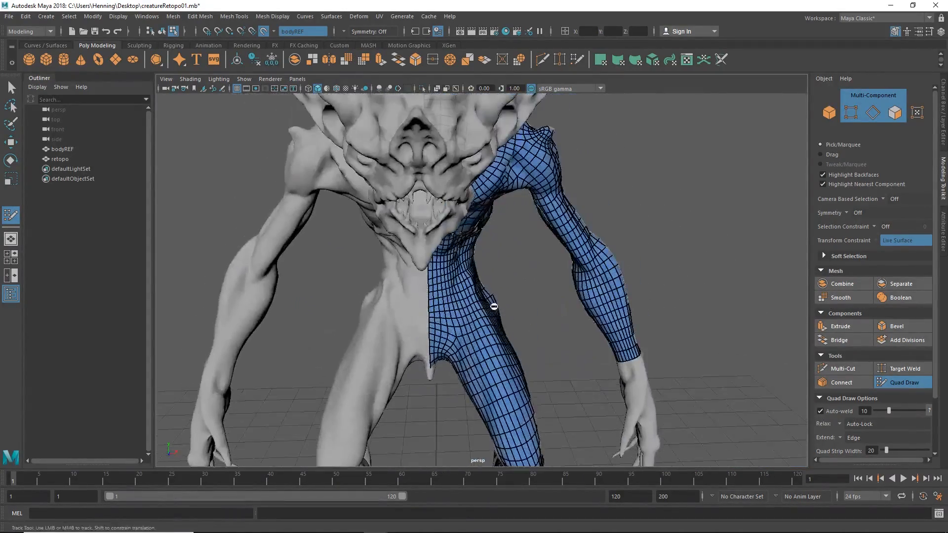
{"action": "right_click_drag", "start_coordinate": [494, 303], "coordinate": [546, 306], "text": "alt"}
{"action": "left_click_drag", "start_coordinate": [545, 306], "coordinate": [548, 283], "text": "alt"}
{"action": "left_click_drag", "start_coordinate": [497, 264], "coordinate": [642, 269], "text": "alt"}
{"action": "right_click_drag", "start_coordinate": [553, 297], "coordinate": [612, 316], "text": "alt"}
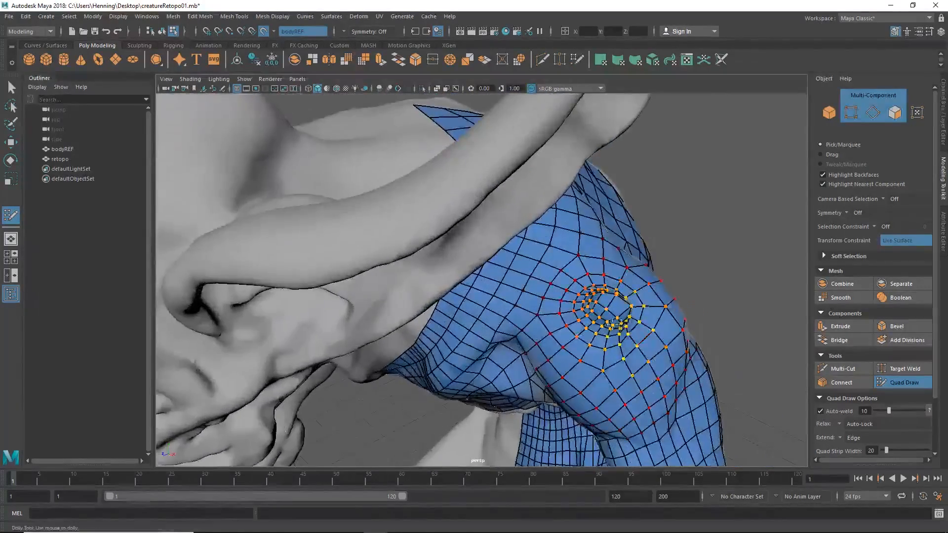
{"action": "left_click_drag", "start_coordinate": [612, 316], "coordinate": [486, 358], "text": "alt"}
{"action": "right_click_drag", "start_coordinate": [471, 280], "coordinate": [540, 202], "text": "alt"}
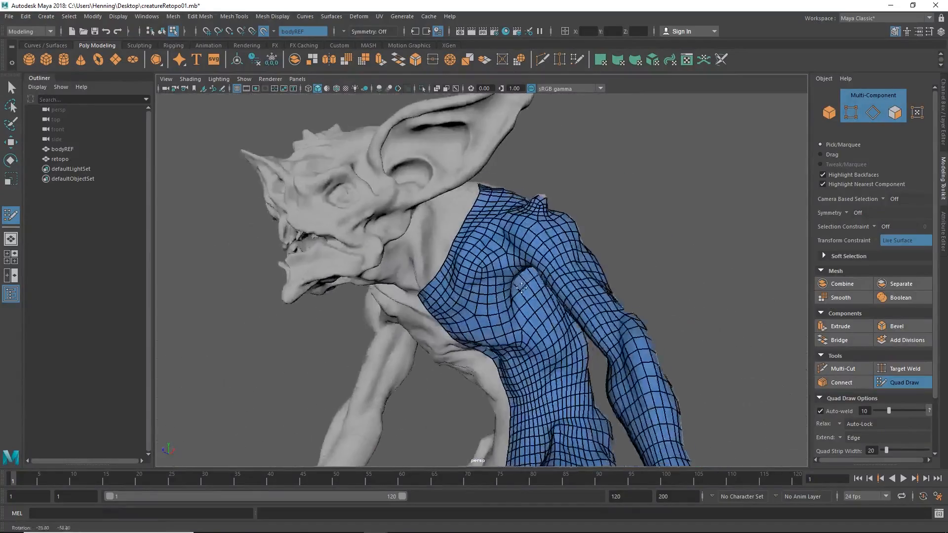
{"action": "left_click_drag", "start_coordinate": [540, 203], "coordinate": [541, 271], "text": "alt"}
{"action": "middle_click_drag", "start_coordinate": [542, 271], "coordinate": [477, 212], "text": "alt"}
{"action": "left_click_drag", "start_coordinate": [477, 212], "coordinate": [497, 258], "text": "alt"}
- Leave Quad Draw, hide the bodyREF sculpt and select the retopo mesh
{"action": "key", "text": "w"}
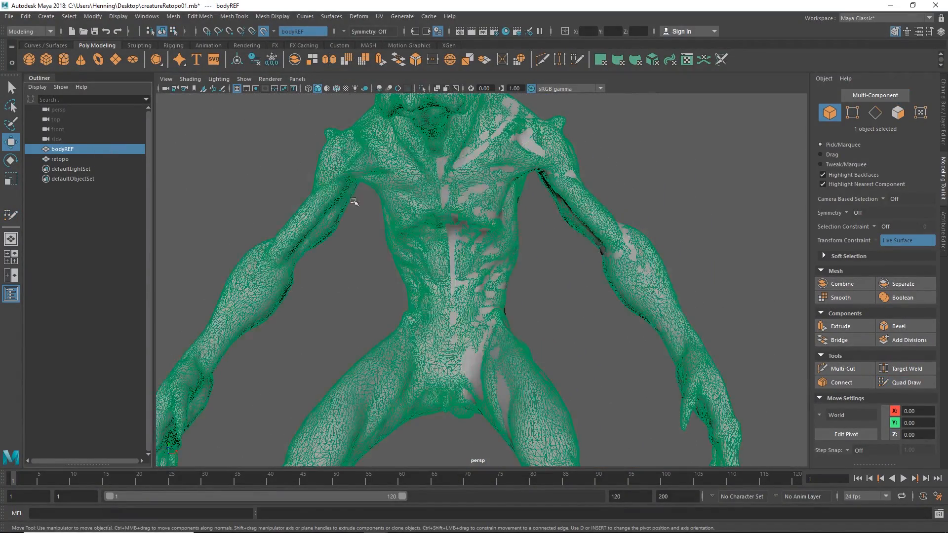
{"action": "key", "text": "h"}
{"action": "left_click", "coordinate": [520, 242]}
- Select the retopo mesh's vertices along the body's centre border in the front view
{"action": "left_click_drag", "start_coordinate": [521, 242], "coordinate": [521, 281], "text": "alt"}
{"action": "key", "text": "space"}
{"action": "right_click_drag", "start_coordinate": [495, 265], "coordinate": [457, 254]}
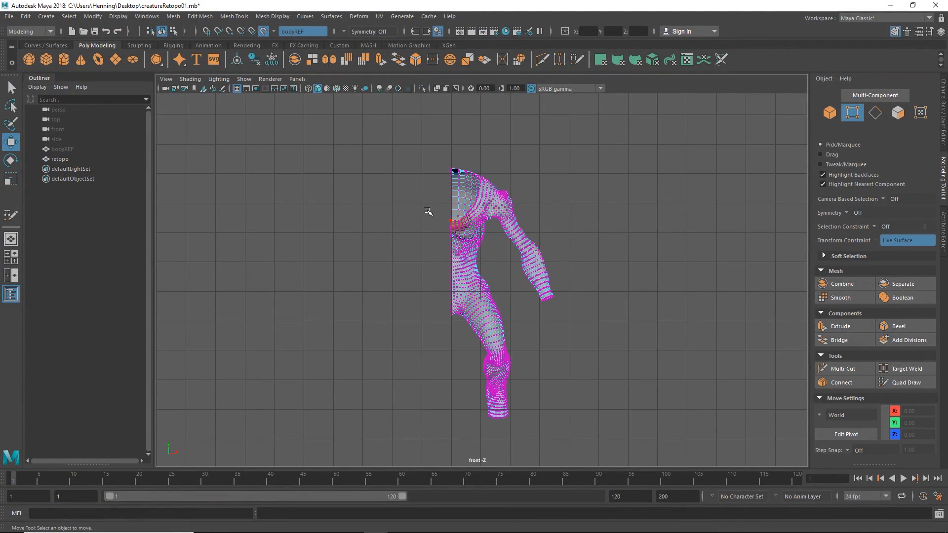
{"action": "right_click_drag", "start_coordinate": [428, 212], "coordinate": [488, 296], "text": "alt"}
{"action": "middle_click_drag", "start_coordinate": [488, 296], "coordinate": [502, 341], "text": "alt"}
{"action": "right_click_drag", "start_coordinate": [502, 341], "coordinate": [430, 266], "text": "alt"}
{"action": "left_click_drag", "start_coordinate": [406, 410], "coordinate": [453, 143]}
- Deselect the stray vertices around the groin that do not lie on the centre border
{"action": "key", "text": "space"}
{"action": "left_click_drag", "start_coordinate": [474, 244], "coordinate": [483, 277]}
{"action": "right_click_drag", "start_coordinate": [483, 277], "coordinate": [489, 321], "text": "alt"}
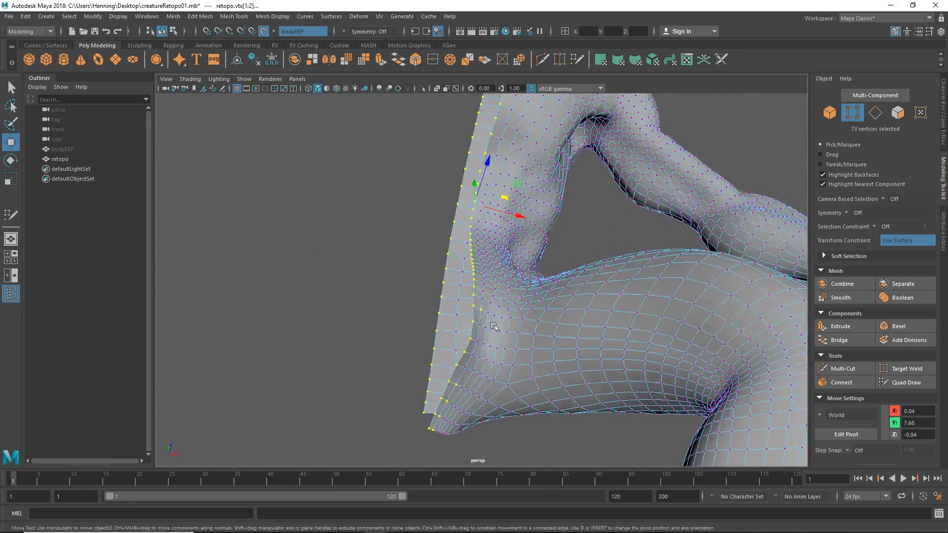
{"action": "key", "text": "q"}
{"action": "left_click", "coordinate": [483, 302], "text": "ctrl"}
{"action": "left_click_drag", "start_coordinate": [479, 339], "coordinate": [446, 390], "text": "alt"}
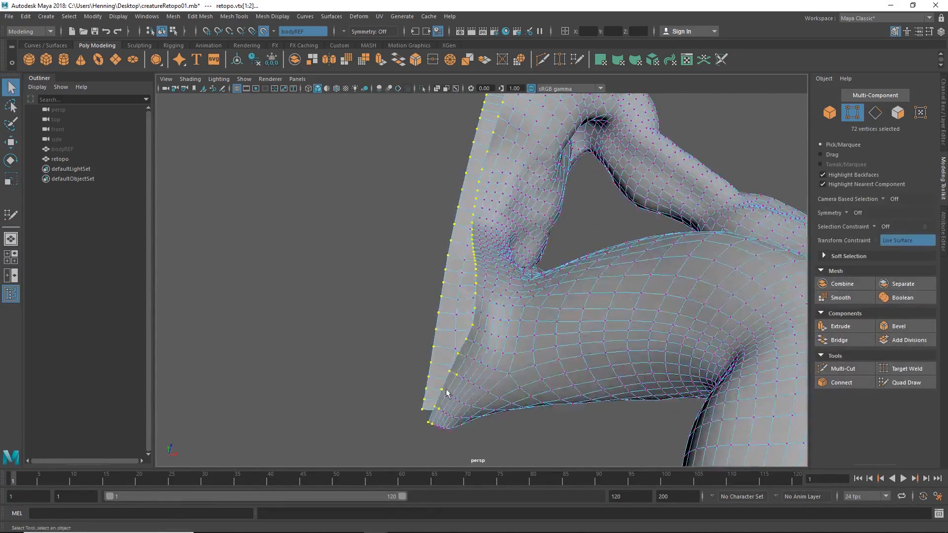
{"action": "middle_click_drag", "start_coordinate": [446, 390], "coordinate": [491, 324], "text": "alt"}
{"action": "right_click_drag", "start_coordinate": [491, 323], "coordinate": [542, 293], "text": "alt"}
{"action": "left_click", "coordinate": [525, 307], "text": "ctrl"}
{"action": "left_click", "coordinate": [501, 345], "text": "ctrl"}
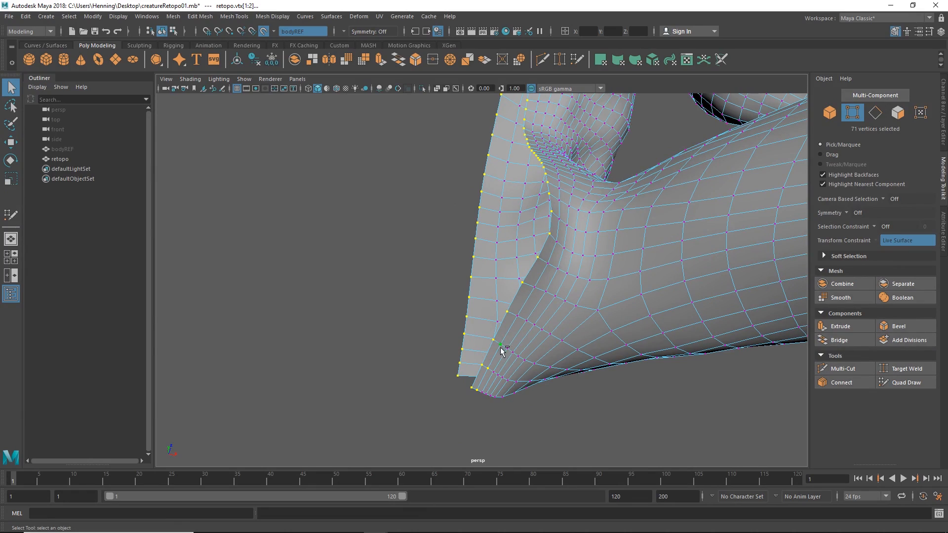
{"action": "left_click", "coordinate": [477, 390], "text": "ctrl"}
- Check the selected centre border vertices and set their absolute X position to 0
{"action": "left_click_drag", "start_coordinate": [498, 259], "coordinate": [504, 323], "text": "alt"}
{"action": "right_click_drag", "start_coordinate": [505, 324], "coordinate": [499, 239], "text": "alt"}
{"action": "middle_click_drag", "start_coordinate": [499, 239], "coordinate": [475, 364], "text": "alt"}
{"action": "middle_click_drag", "start_coordinate": [494, 277], "coordinate": [478, 159], "text": "alt"}
{"action": "left_click_drag", "start_coordinate": [511, 255], "coordinate": [474, 239], "text": "alt"}
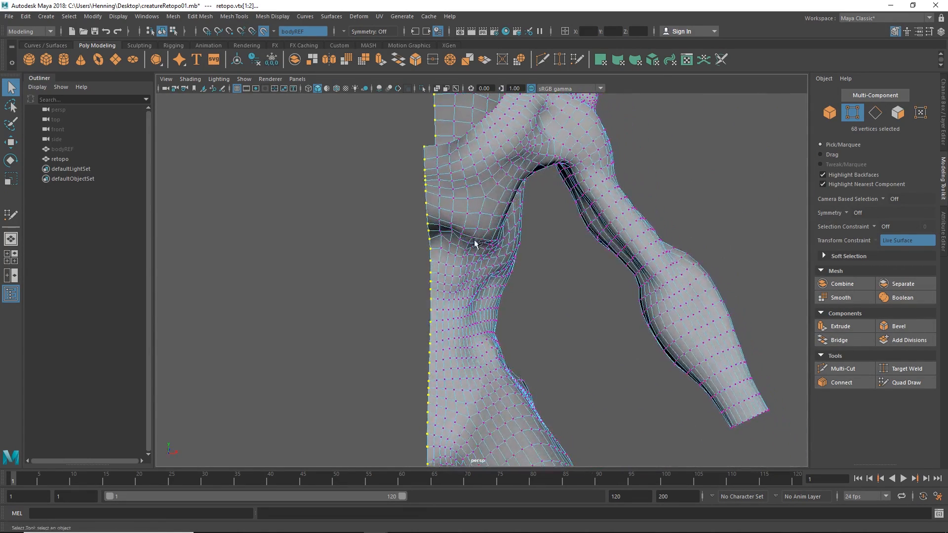
{"action": "left_click", "coordinate": [594, 34]}
{"action": "type", "text": "0"}
{"action": "key", "text": "Return"}
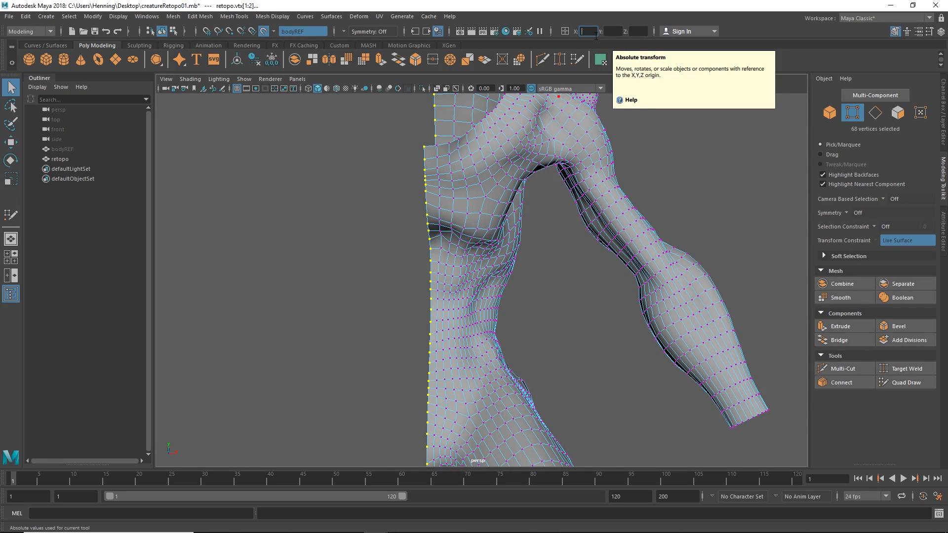
- Return the retopo mesh to object mode and save the scene
{"action": "right_click_drag", "start_coordinate": [473, 279], "coordinate": [484, 190], "text": "alt"}
{"action": "key", "text": "F8"}
{"action": "key", "text": "ctrl+s"}
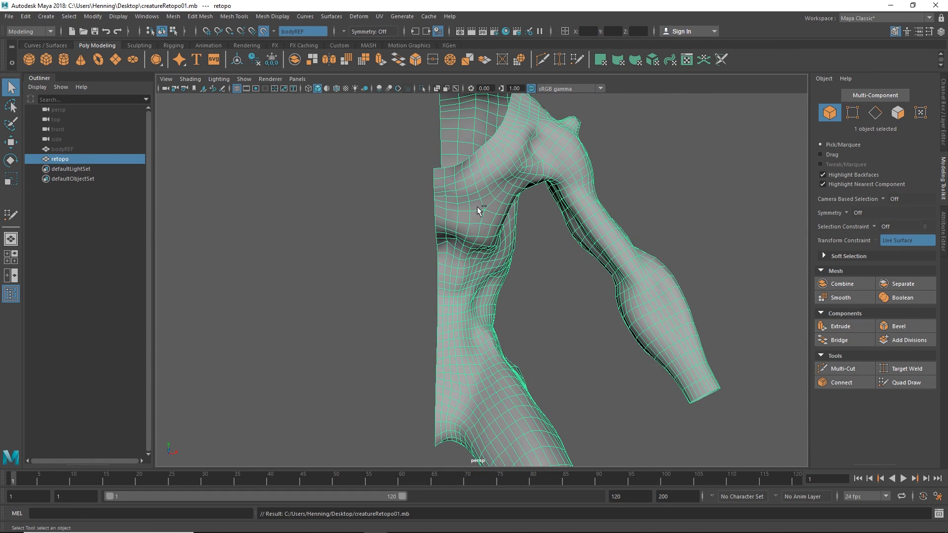
- Mirror the retopo mesh across the world X axis, merging the border with a merge threshold of 0.001
{"action": "right_click", "coordinate": [476, 213], "text": "shift"}
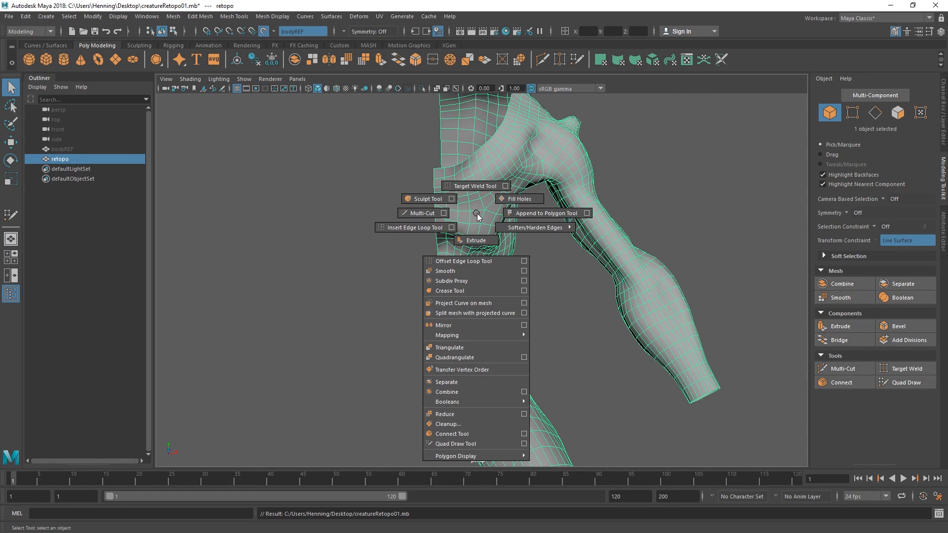
{"action": "left_click", "coordinate": [460, 326]}
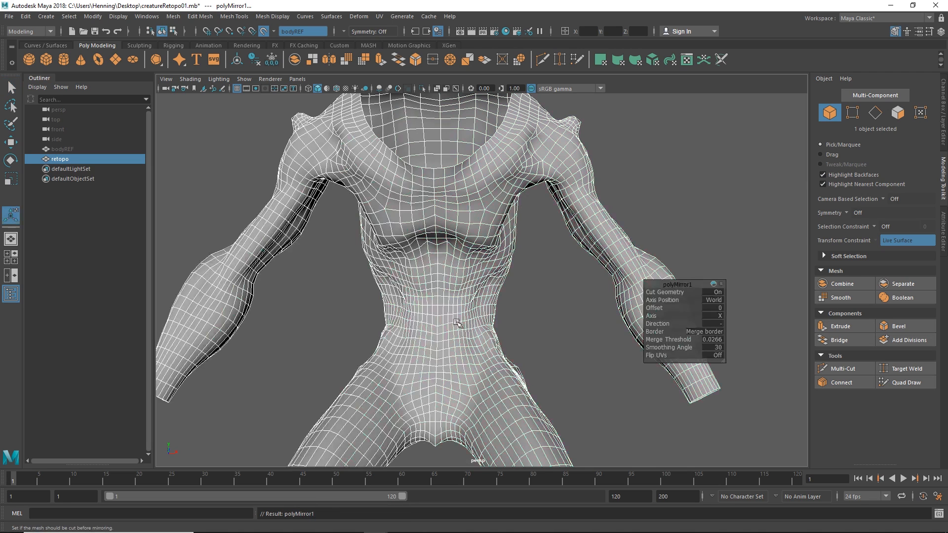
{"action": "left_click", "coordinate": [712, 340]}
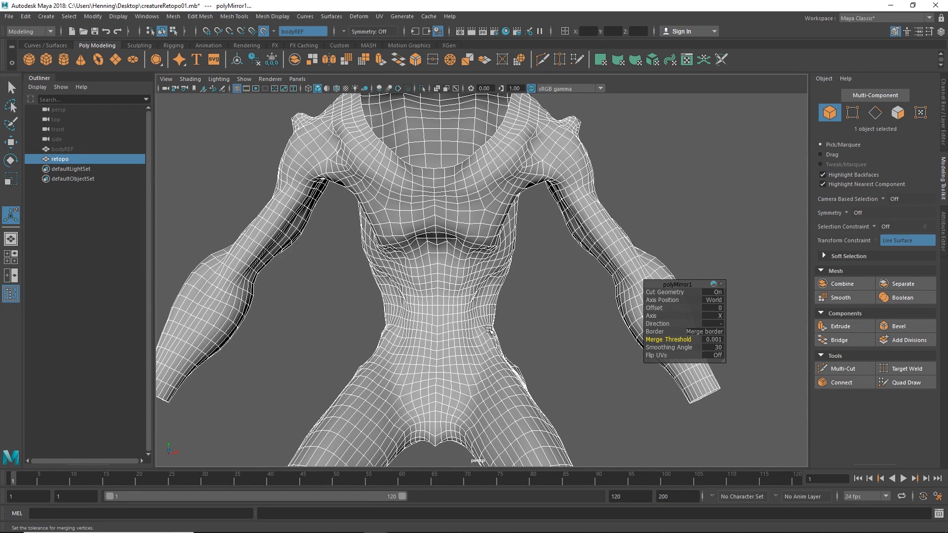
- Examine the mirrored full-body mesh and its centre seam from several angles
{"action": "right_click_drag", "start_coordinate": [491, 330], "coordinate": [412, 288], "text": "alt"}
{"action": "left_click_drag", "start_coordinate": [412, 289], "coordinate": [367, 307], "text": "alt"}
{"action": "left_click", "coordinate": [507, 205]}
{"action": "left_click_drag", "start_coordinate": [473, 243], "coordinate": [501, 250], "text": "alt"}
{"action": "left_click", "coordinate": [452, 266]}
{"action": "right_click_drag", "start_coordinate": [452, 266], "coordinate": [480, 255], "text": "alt"}
{"action": "left_click_drag", "start_coordinate": [481, 254], "coordinate": [467, 256], "text": "alt"}
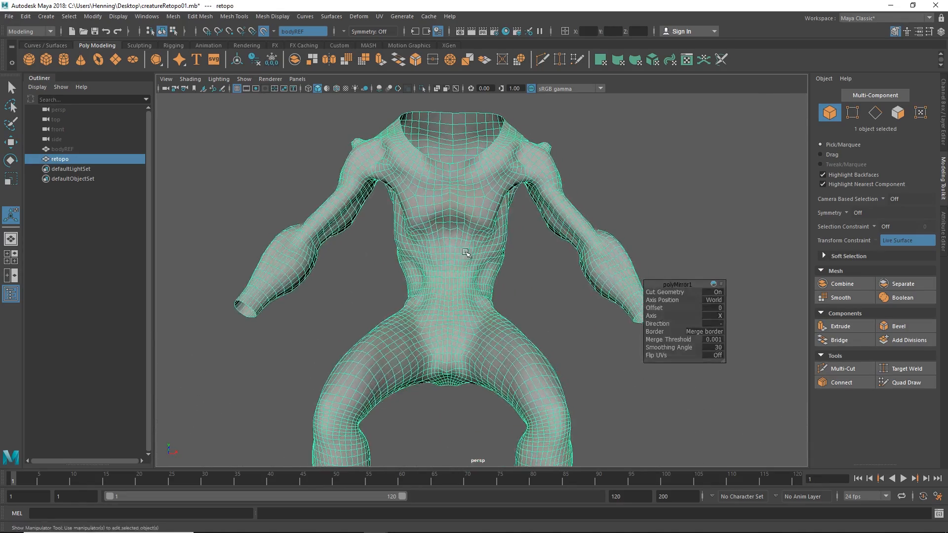
- Activate Quad Draw with bodyREF selected and relax the retopo quads across the centre of the lower chest and upper abdomen
{"action": "right_click_drag", "start_coordinate": [468, 256], "coordinate": [550, 266], "text": "alt"}
{"action": "middle_click_drag", "start_coordinate": [550, 267], "coordinate": [551, 343], "text": "alt"}
{"action": "left_click", "coordinate": [905, 384]}
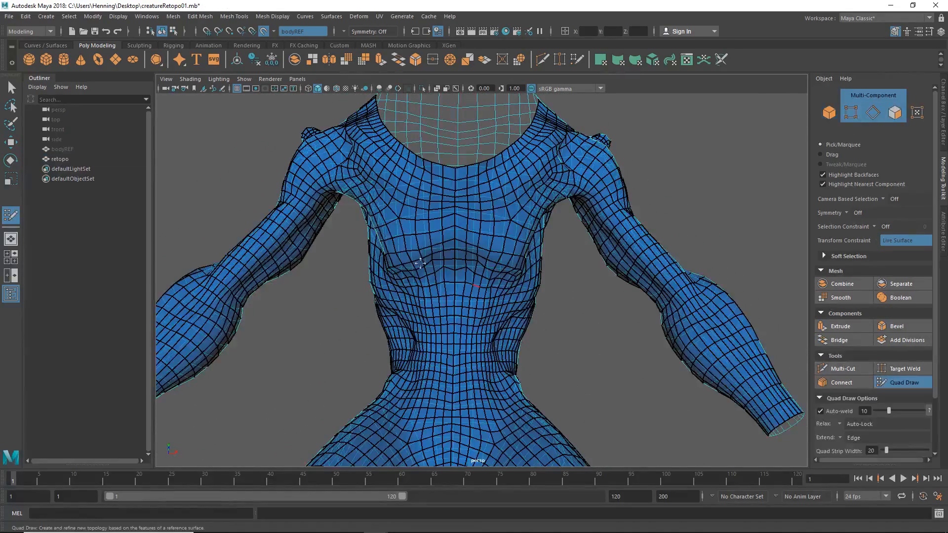
{"action": "left_click", "coordinate": [61, 149]}
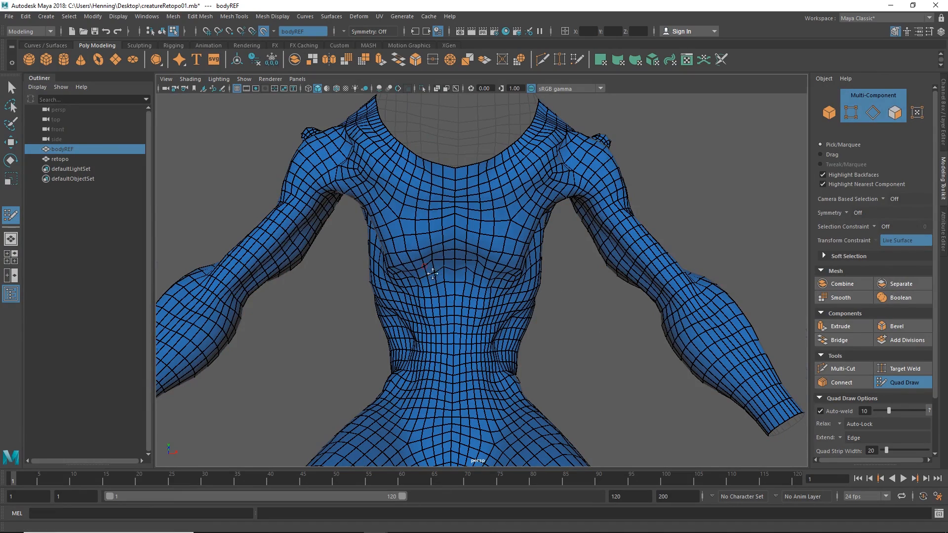
{"action": "scroll", "coordinate": [445, 265], "scroll_direction": "up", "scroll_amount": 3}
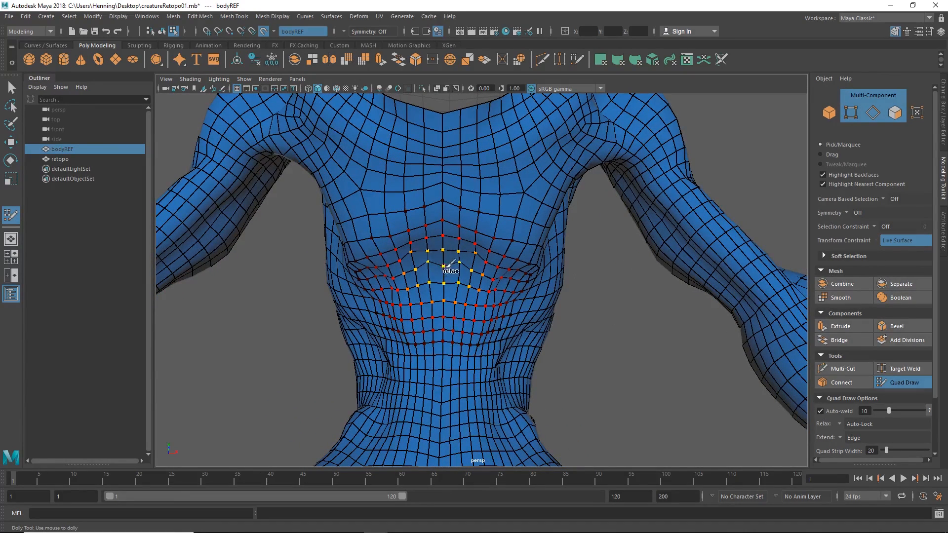
{"action": "left_click_drag", "start_coordinate": [454, 293], "coordinate": [452, 252], "text": "alt"}
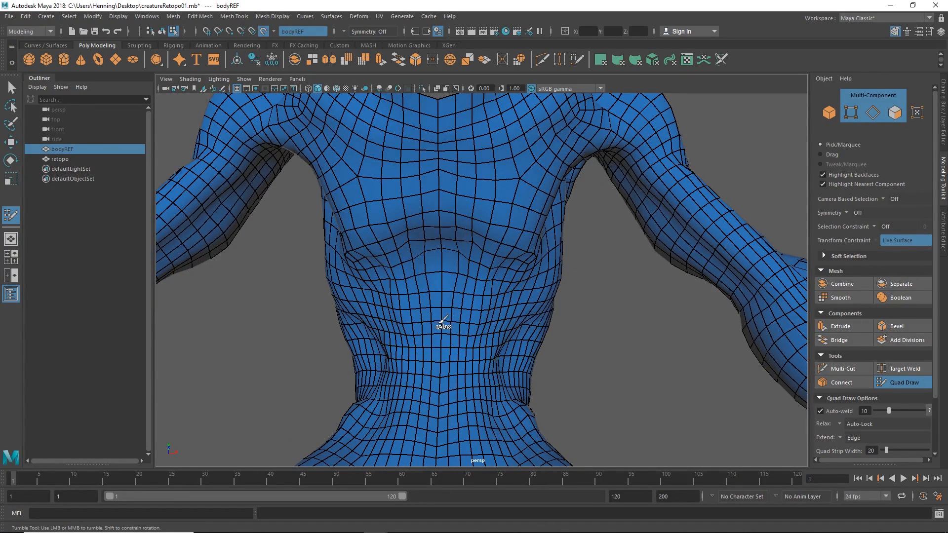
{"action": "scroll", "coordinate": [509, 300], "scroll_direction": "down", "scroll_amount": 3}
- Leave Quad Draw for the Move tool and switch from component mode back to object mode
{"action": "key", "text": "w"}
{"action": "scroll", "coordinate": [368, 295], "scroll_direction": "down", "scroll_amount": 3}
{"action": "mouse_move", "coordinate": [561, 303]}
{"action": "left_mouse_down", "text": "alt"}
{"action": "mouse_move", "coordinate": [368, 295]}
{"action": "mouse_move", "coordinate": [390, 257]}
{"action": "mouse_move", "coordinate": [360, 163]}
{"action": "left_mouse_up", "text": "alt"}
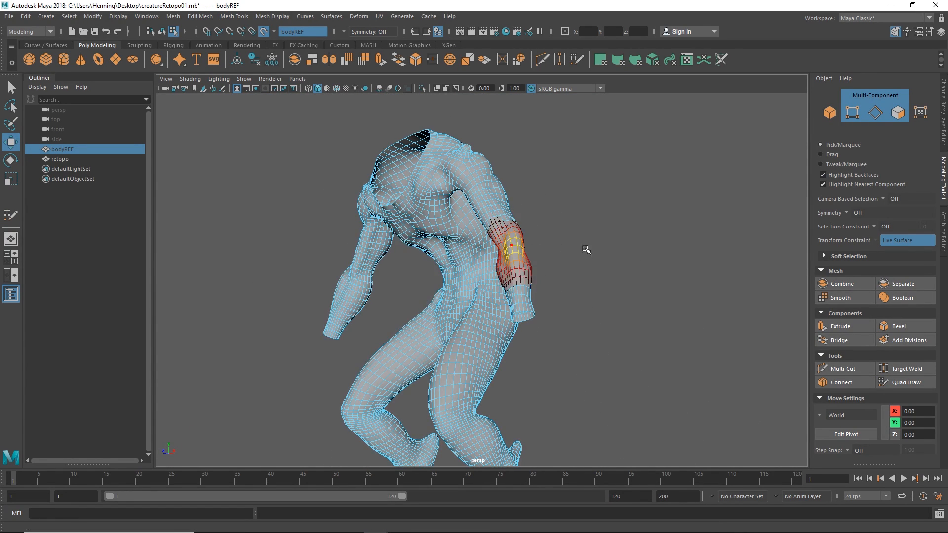
{"action": "mouse_move", "coordinate": [544, 257]}
{"action": "left_mouse_down", "text": "alt"}
{"action": "mouse_move", "coordinate": [630, 253]}
{"action": "mouse_move", "coordinate": [577, 289]}
{"action": "mouse_move", "coordinate": [556, 288]}
{"action": "mouse_move", "coordinate": [546, 247]}
{"action": "left_mouse_up", "text": "alt"}
{"action": "middle_click_drag", "start_coordinate": [547, 247], "coordinate": [556, 276], "text": "alt"}
{"action": "key", "text": "F8"}
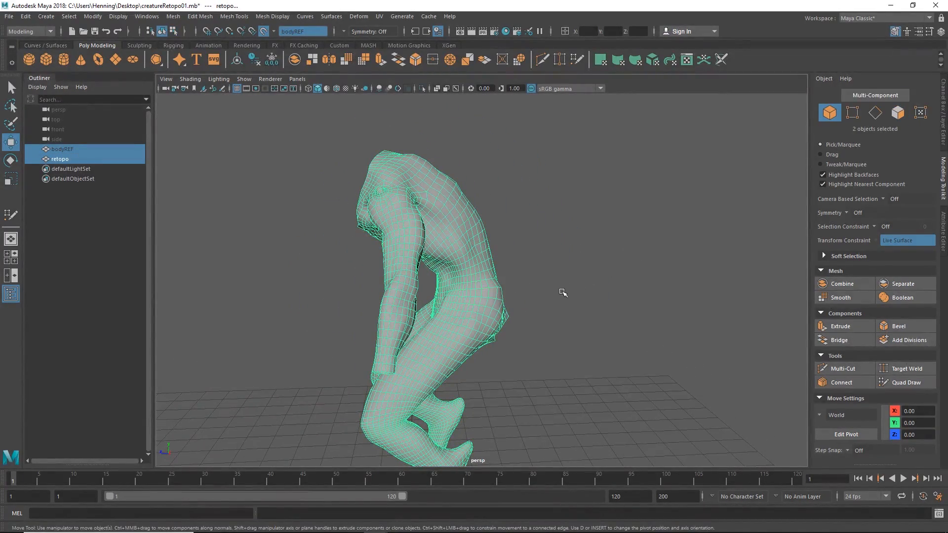
- Examine the mirrored mesh's topology around the neck opening, shoulder and torso from several angles
{"action": "left_click_drag", "start_coordinate": [559, 296], "coordinate": [544, 282], "text": "alt"}
{"action": "mouse_move", "coordinate": [470, 311]}
{"action": "left_mouse_down", "text": "alt"}
{"action": "mouse_move", "coordinate": [546, 265]}
{"action": "mouse_move", "coordinate": [568, 291]}
{"action": "mouse_move", "coordinate": [624, 294]}
{"action": "mouse_move", "coordinate": [567, 257]}
{"action": "mouse_move", "coordinate": [510, 279]}
{"action": "mouse_move", "coordinate": [451, 321]}
{"action": "mouse_move", "coordinate": [410, 314]}
{"action": "mouse_move", "coordinate": [415, 298]}
{"action": "mouse_move", "coordinate": [463, 306]}
{"action": "mouse_move", "coordinate": [474, 246]}
{"action": "mouse_move", "coordinate": [461, 315]}
{"action": "left_mouse_up", "text": "alt"}
{"action": "right_click_drag", "start_coordinate": [460, 315], "coordinate": [494, 302], "text": "alt"}
{"action": "middle_click_drag", "start_coordinate": [493, 301], "coordinate": [489, 331], "text": "alt"}
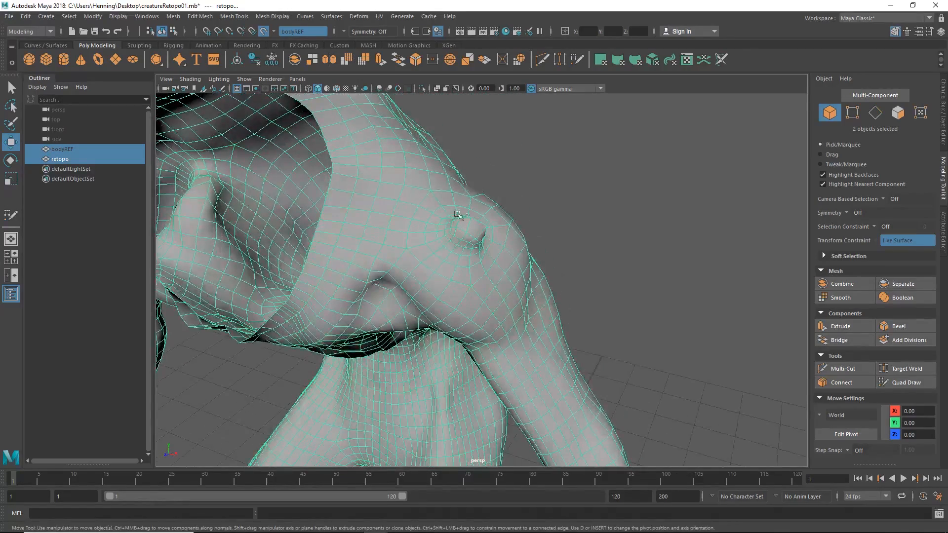
{"action": "right_click_drag", "start_coordinate": [489, 331], "coordinate": [422, 329], "text": "alt"}
{"action": "middle_click_drag", "start_coordinate": [422, 329], "coordinate": [434, 309], "text": "alt"}
{"action": "left_click_drag", "start_coordinate": [433, 309], "coordinate": [569, 232], "text": "alt"}
- Clear the selection and select only the retopo mesh, leaving bodyREF unselected
{"action": "left_click", "coordinate": [568, 236]}
{"action": "left_click", "coordinate": [545, 307]}
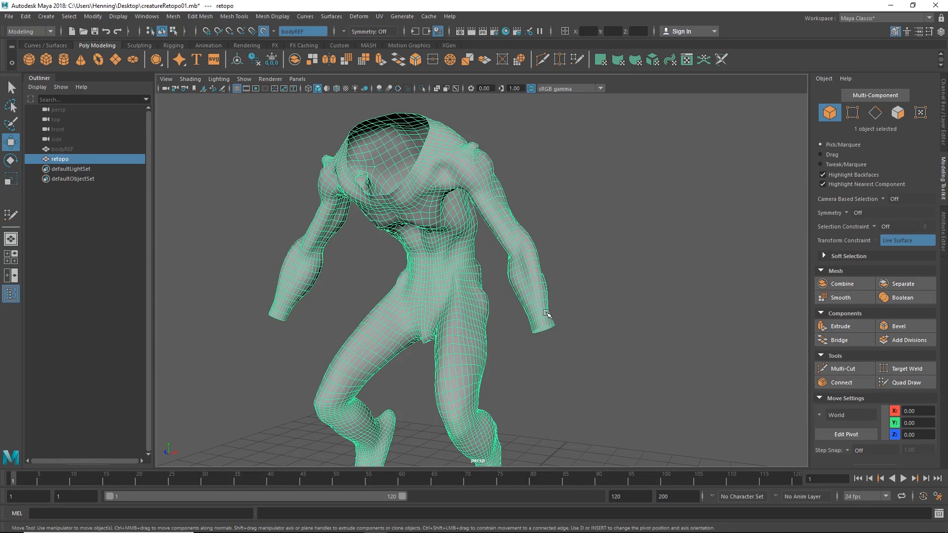
{"action": "left_click_drag", "start_coordinate": [509, 333], "coordinate": [564, 322], "text": "alt"}
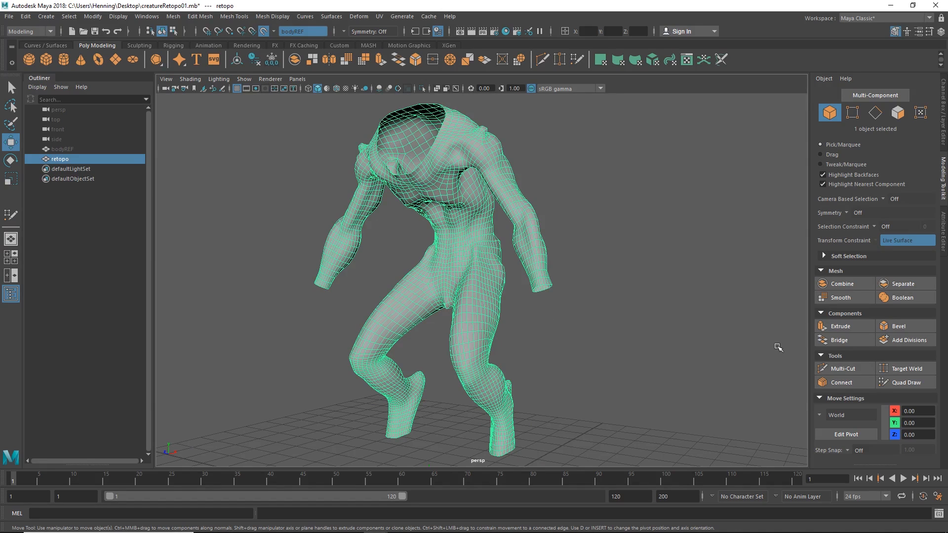